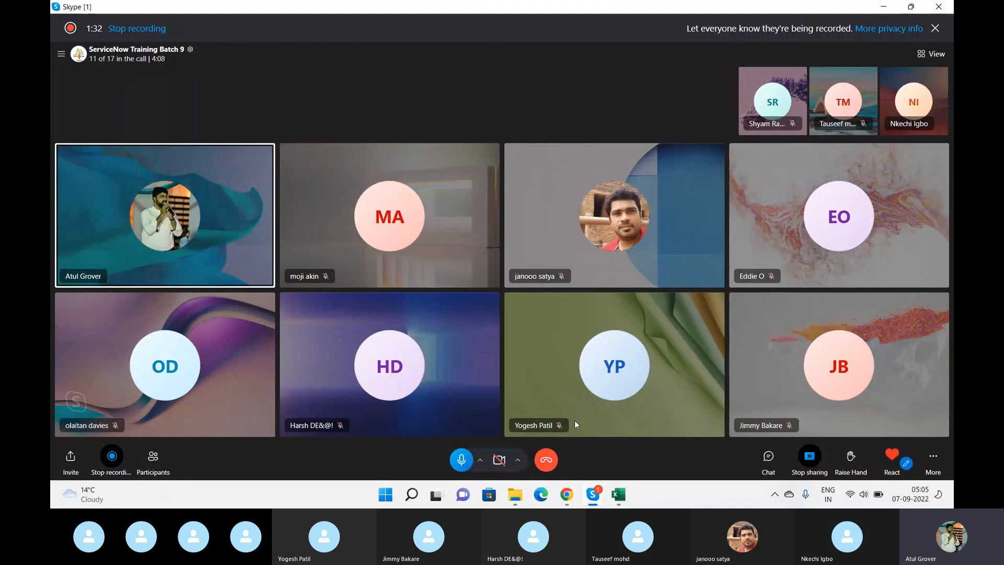
- Switch to the ServiceNow instance in Chrome, filter the application navigator for "catalog b" and open Catalog Builder
{"action": "left_click", "coordinate": [566, 495]}
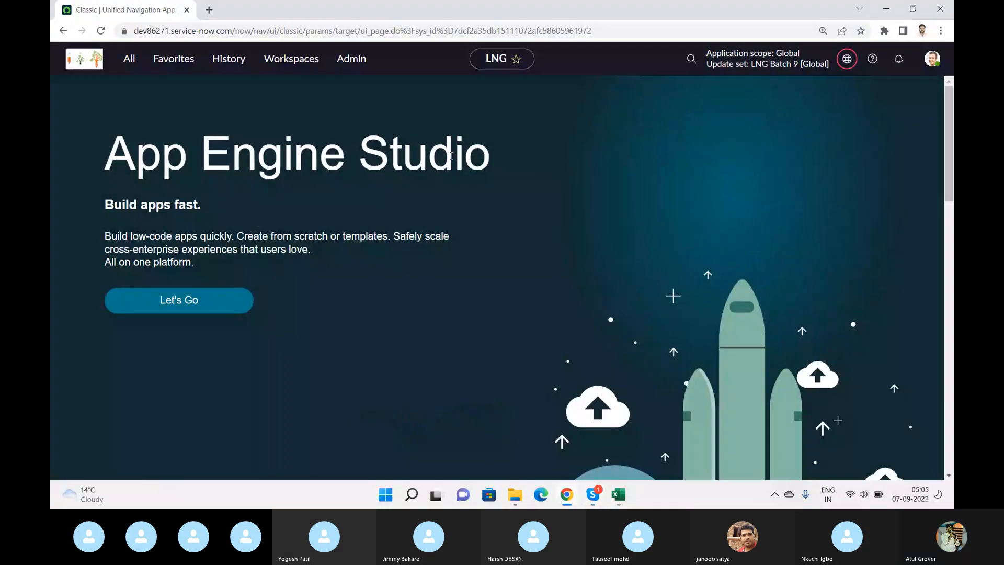
{"action": "left_click", "coordinate": [695, 84]}
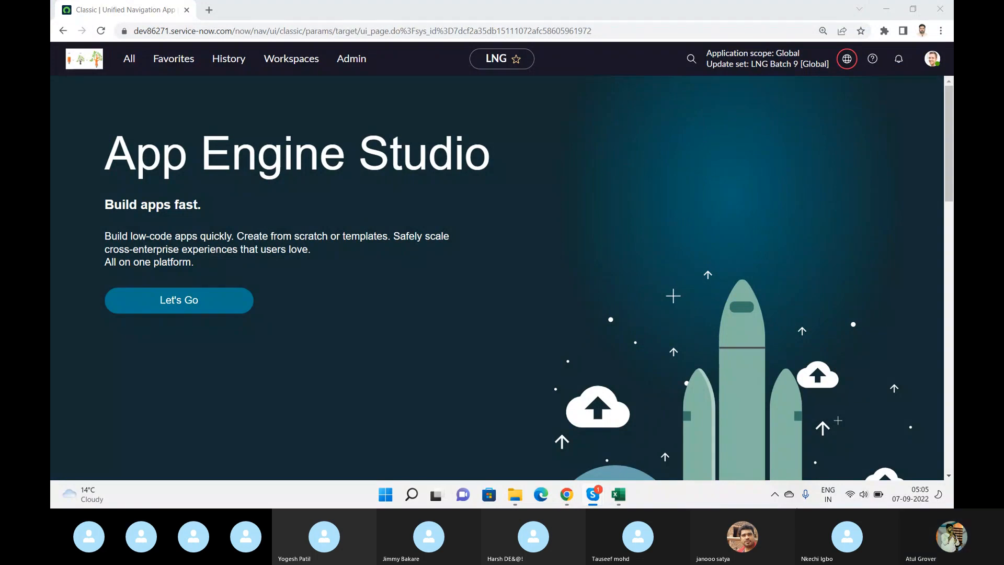
{"action": "left_click", "coordinate": [129, 58]}
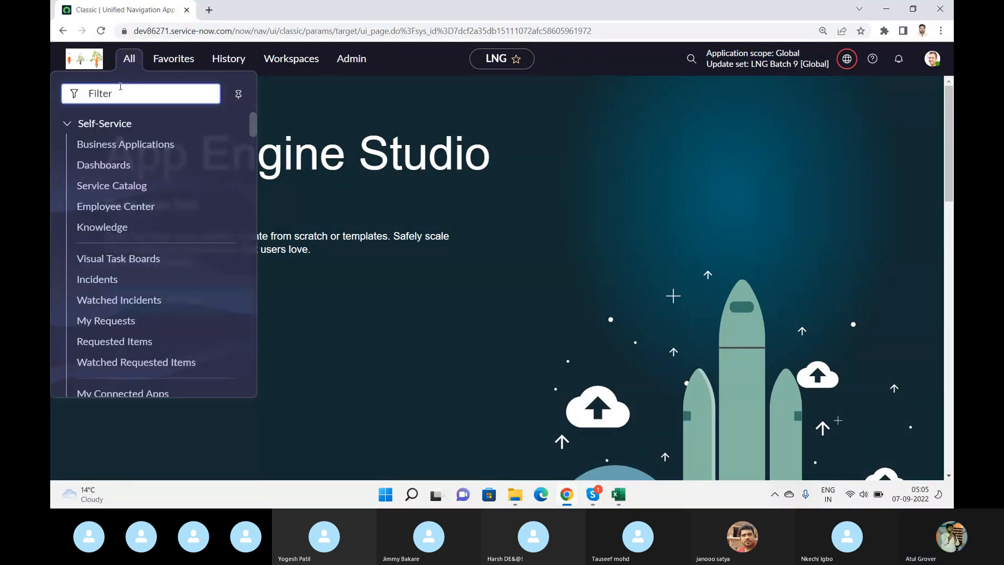
{"action": "type", "text": "catalo"}
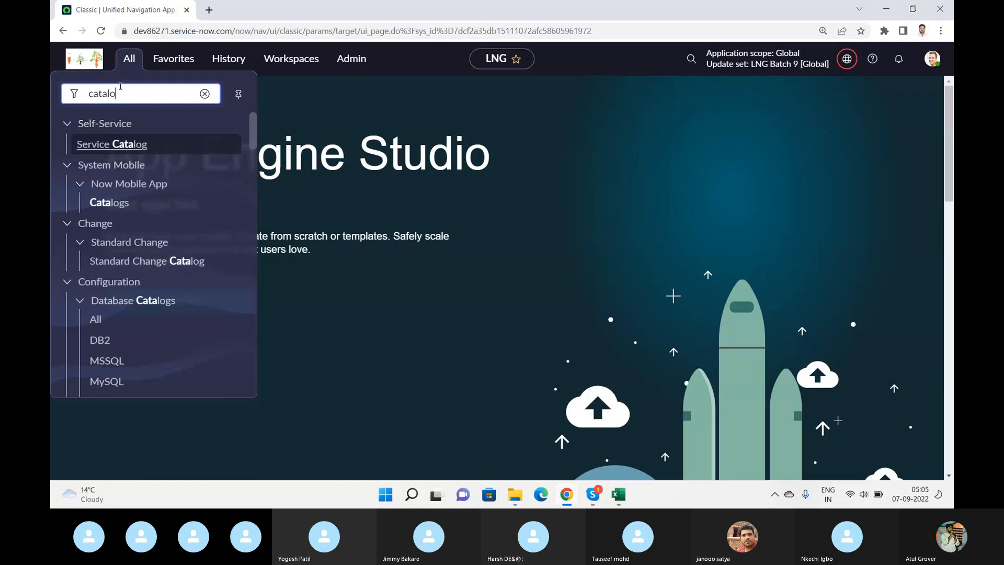
{"action": "type", "text": "g b"}
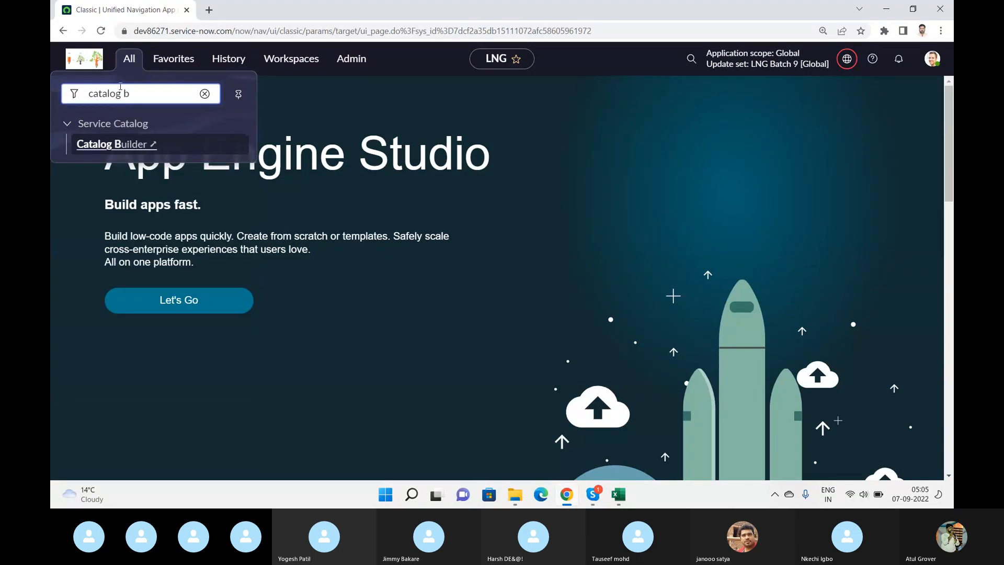
{"action": "left_click", "coordinate": [137, 144]}
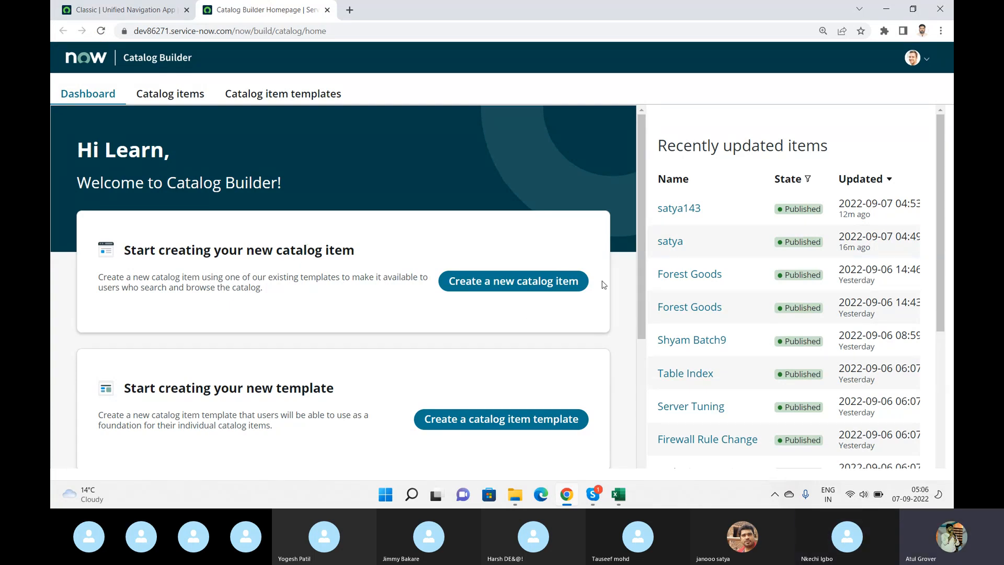
- Start creating a new catalog item and continue past the getting-started overview to the template selection
{"action": "scroll", "coordinate": [638, 253], "scroll_direction": "down", "scroll_amount": 2}
{"action": "scroll", "coordinate": [648, 295], "scroll_direction": "down", "scroll_amount": 3}
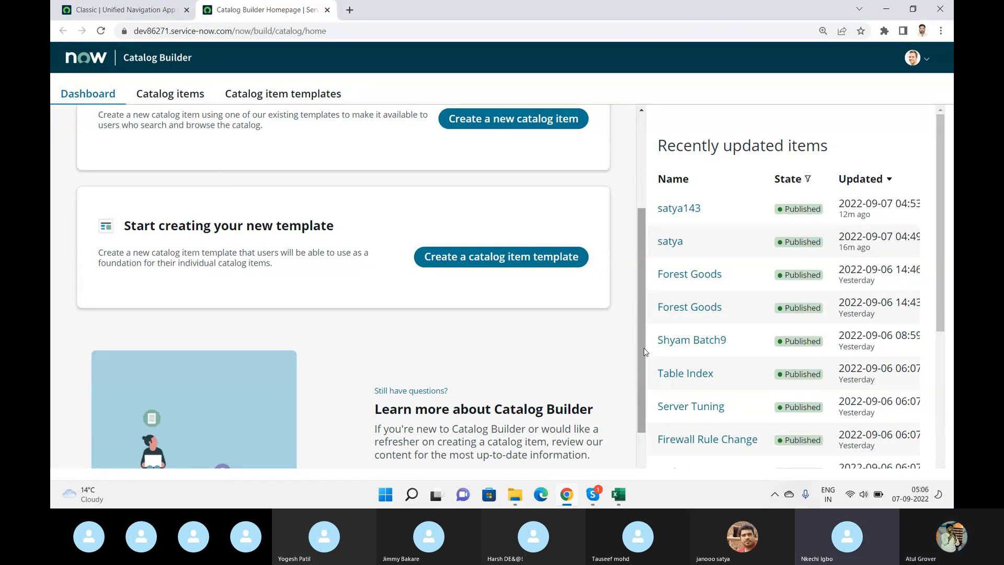
{"action": "left_click_drag", "start_coordinate": [644, 347], "coordinate": [651, 275]}
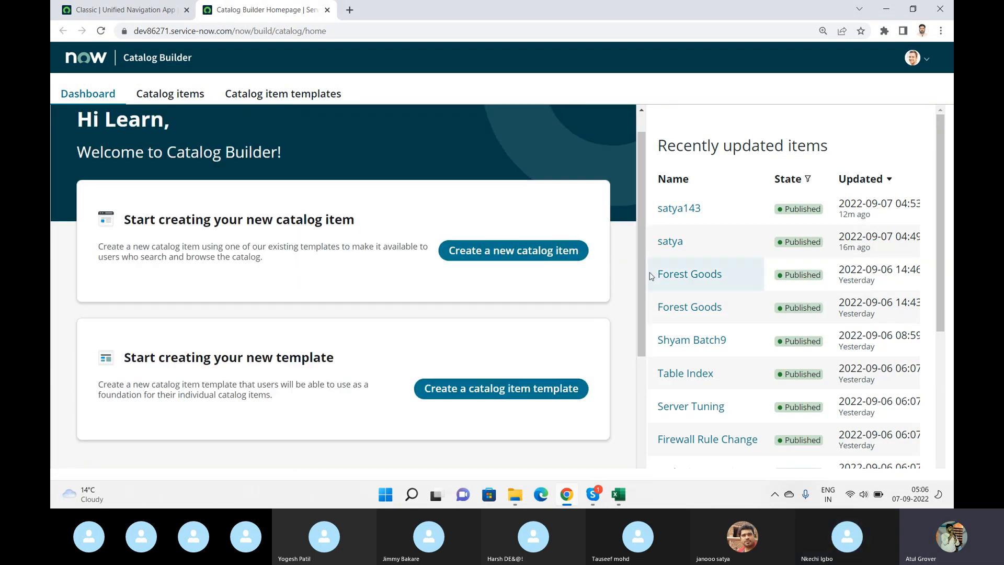
{"action": "left_click", "coordinate": [532, 253]}
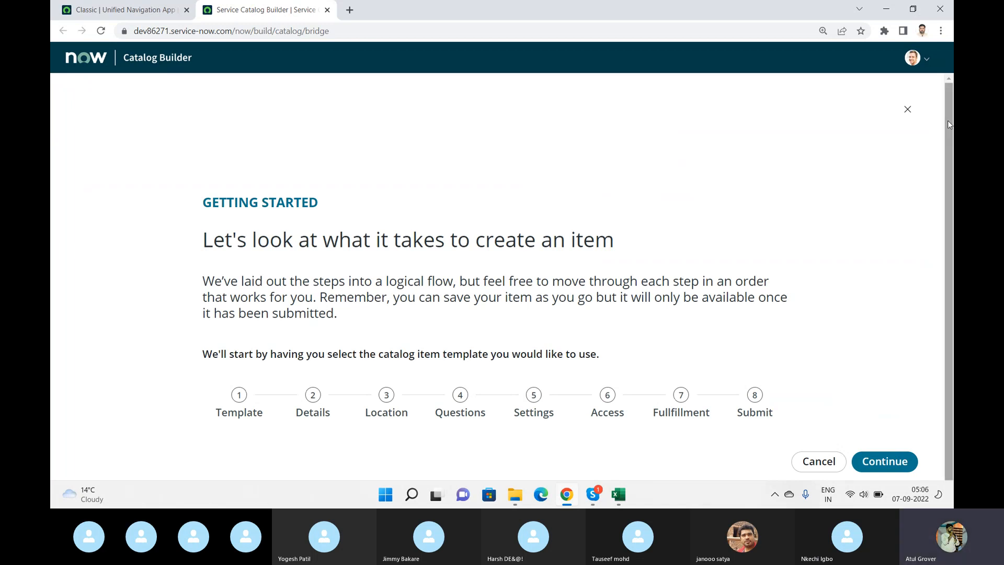
{"action": "left_click_drag", "start_coordinate": [949, 122], "coordinate": [945, 193]}
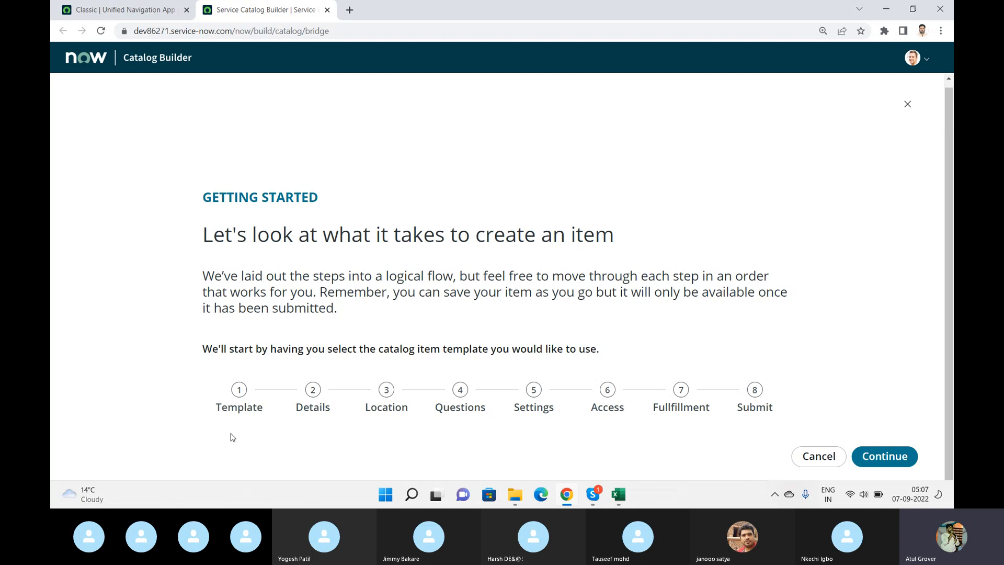
{"action": "left_click", "coordinate": [872, 460]}
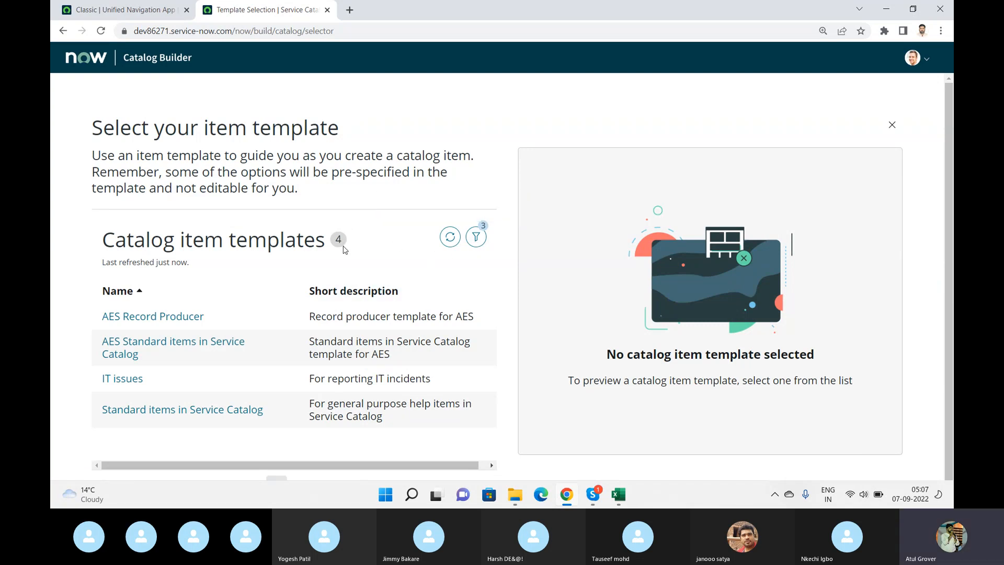
- Select the "Standard items in Service Catalog" template and use it for the new item
{"action": "left_click", "coordinate": [163, 413]}
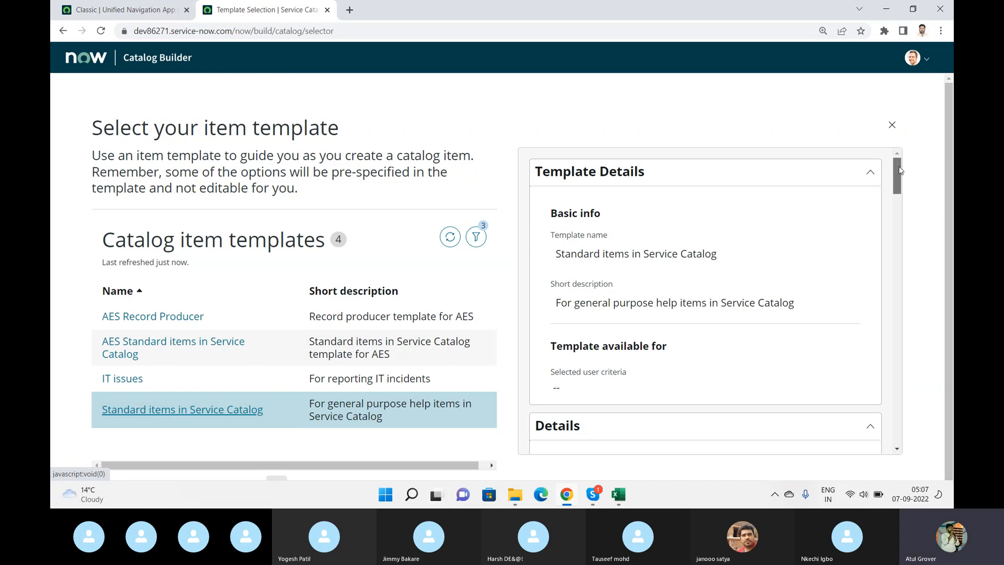
{"action": "mouse_move", "coordinate": [897, 170]}
{"action": "left_mouse_down"}
{"action": "mouse_move", "coordinate": [920, 217]}
{"action": "mouse_move", "coordinate": [908, 160]}
{"action": "left_mouse_up"}
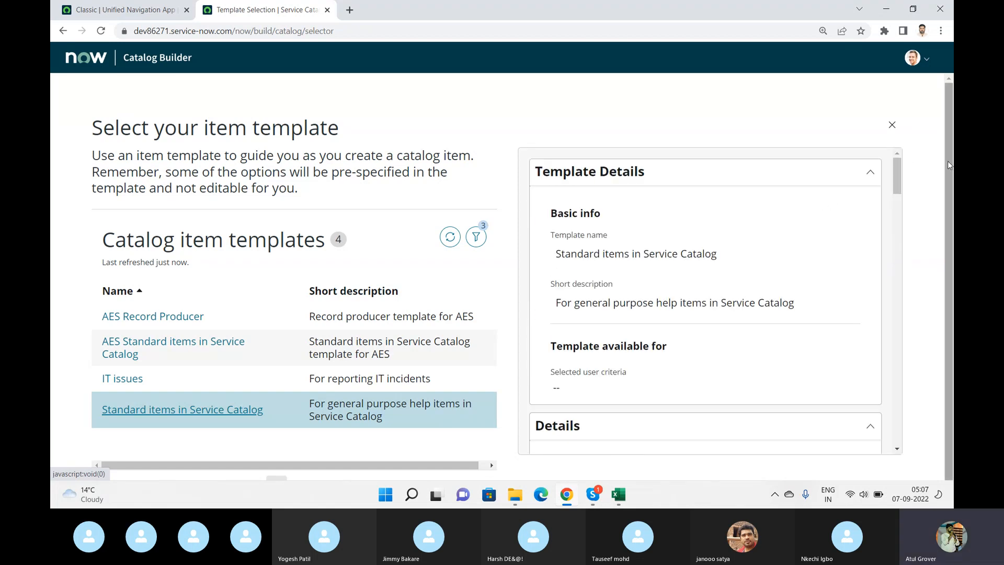
{"action": "left_click_drag", "start_coordinate": [948, 161], "coordinate": [947, 192]}
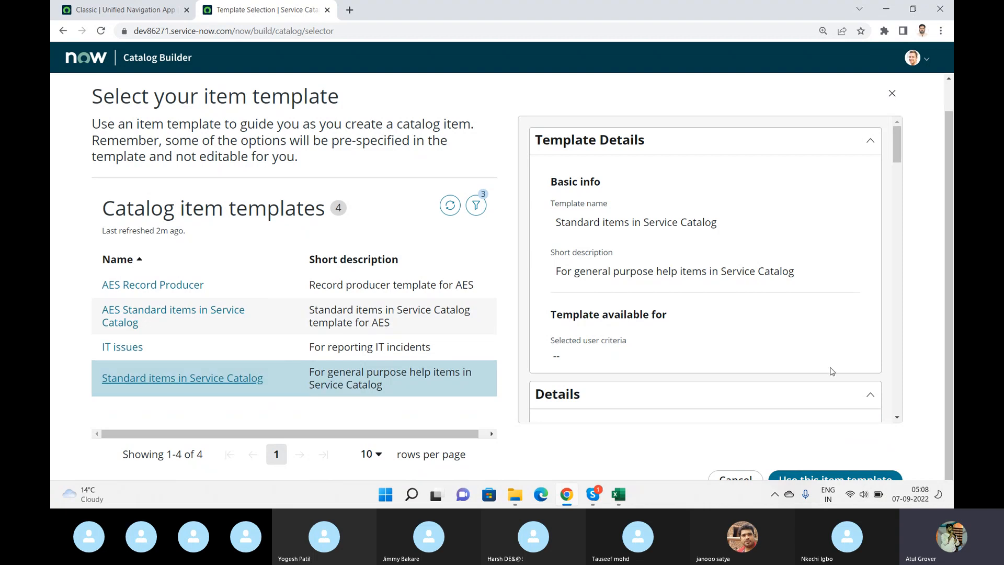
{"action": "left_click", "coordinate": [841, 477]}
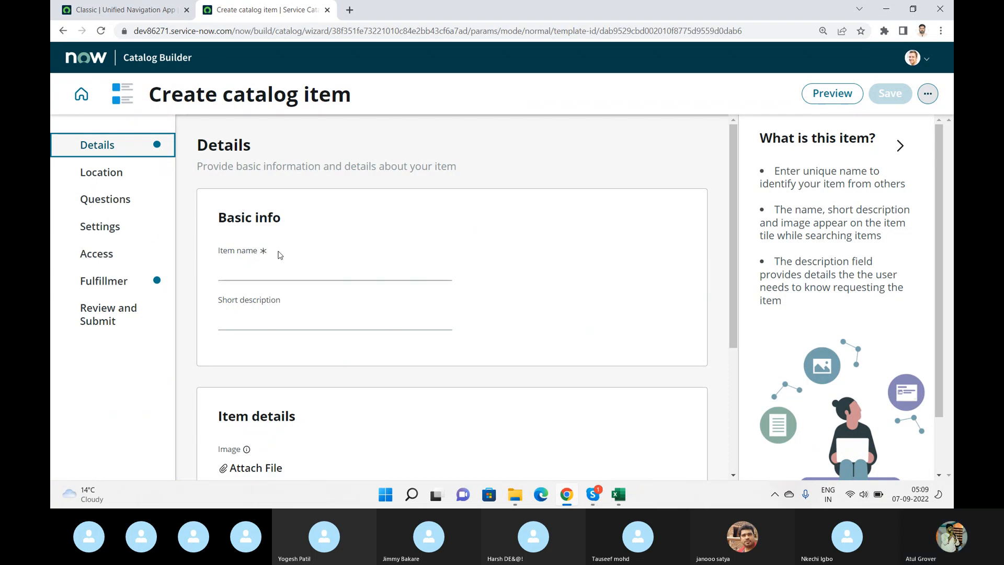
- Enter "Technical Training" as both the item name and the short description
{"action": "left_click", "coordinate": [274, 267]}
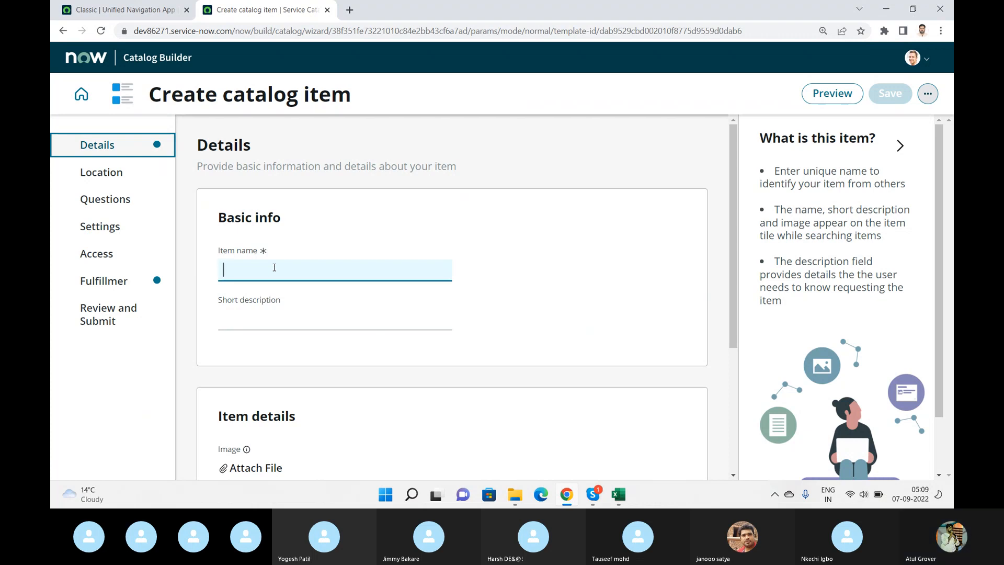
{"action": "type", "text": "Technical Train"}
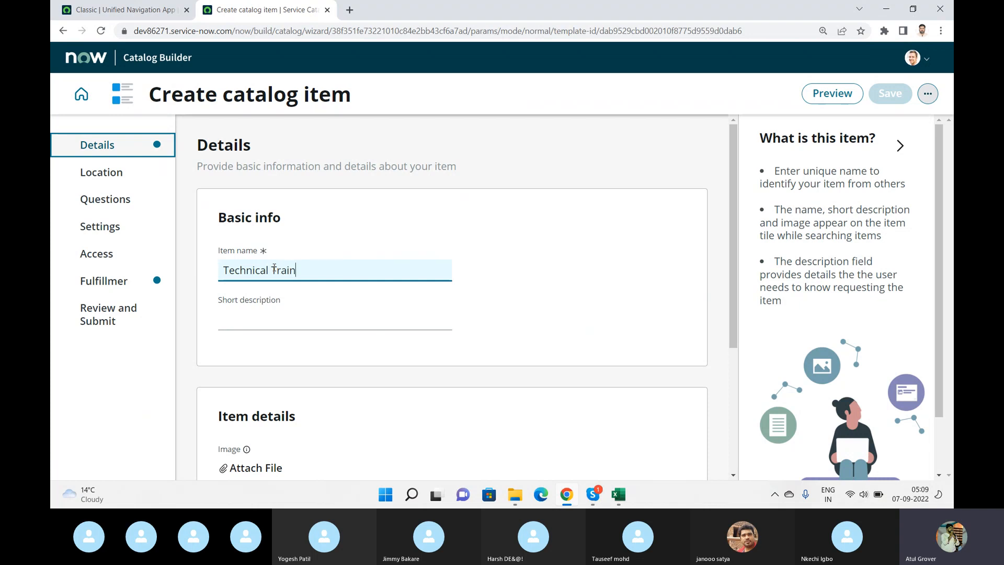
{"action": "type", "text": "ing"}
{"action": "key", "text": "ctrl+a"}
{"action": "key", "text": "ctrl+c"}
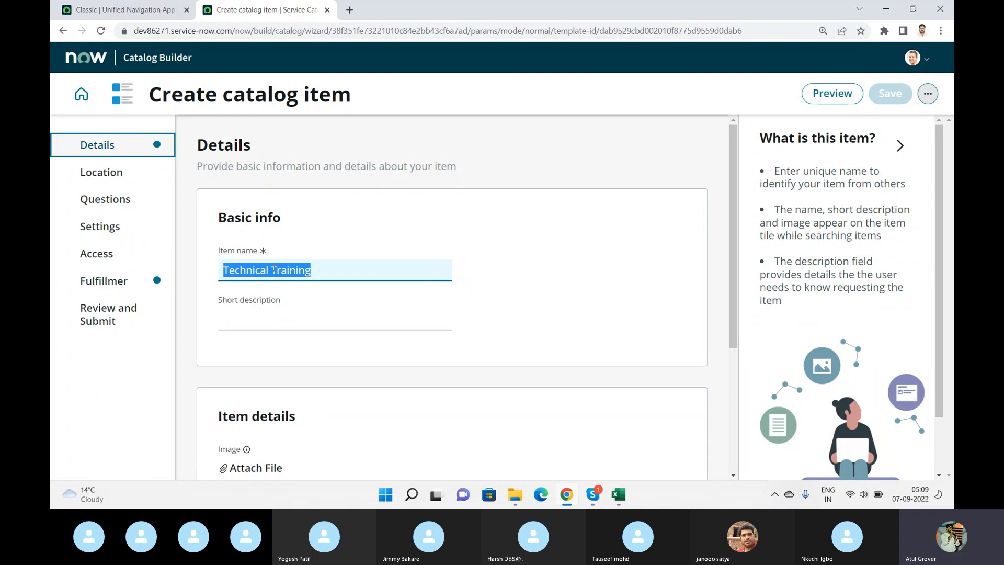
{"action": "left_click", "coordinate": [246, 321]}
{"action": "key", "text": "ctrl+v"}
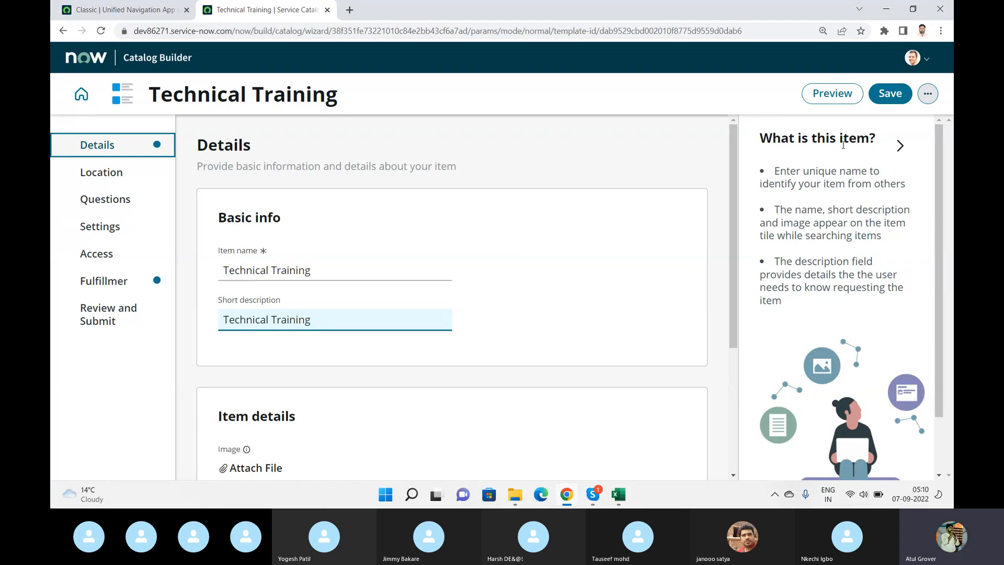
- Hide the section info beside the Details form and check the description editor's image insertion options without inserting anything
{"action": "left_click", "coordinate": [899, 144]}
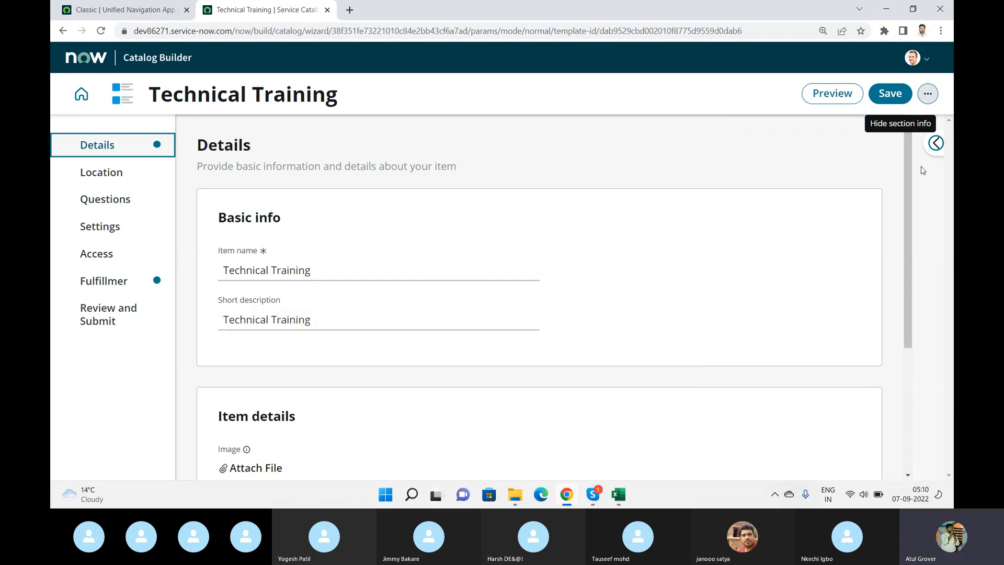
{"action": "scroll", "coordinate": [484, 292], "scroll_direction": "down", "scroll_amount": 4}
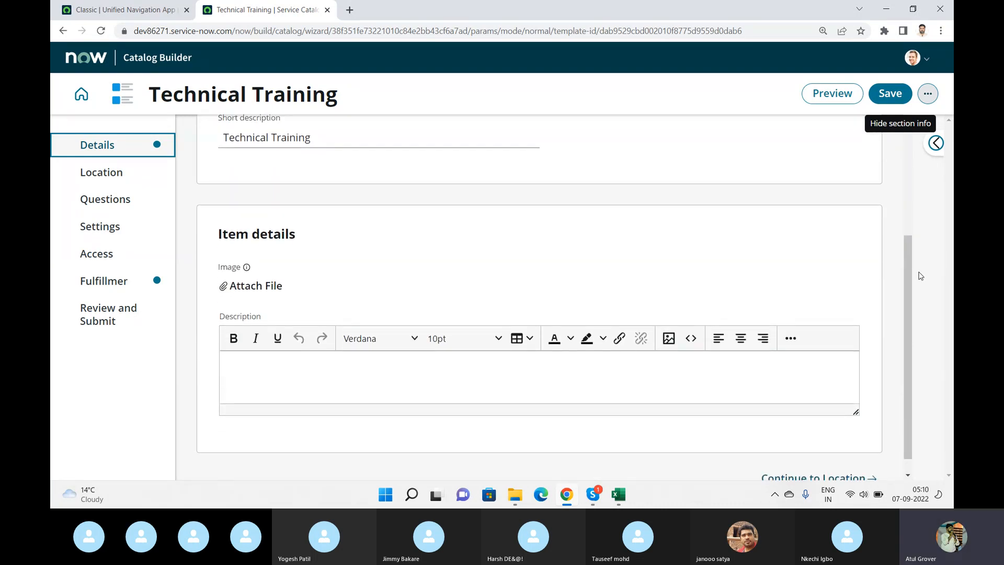
{"action": "left_click", "coordinate": [323, 380]}
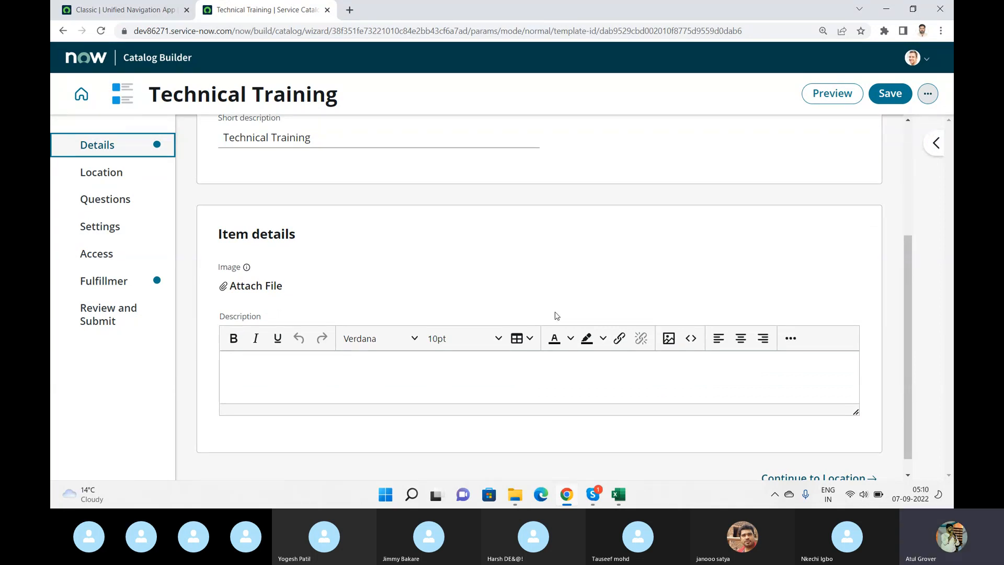
{"action": "left_click", "coordinate": [669, 337]}
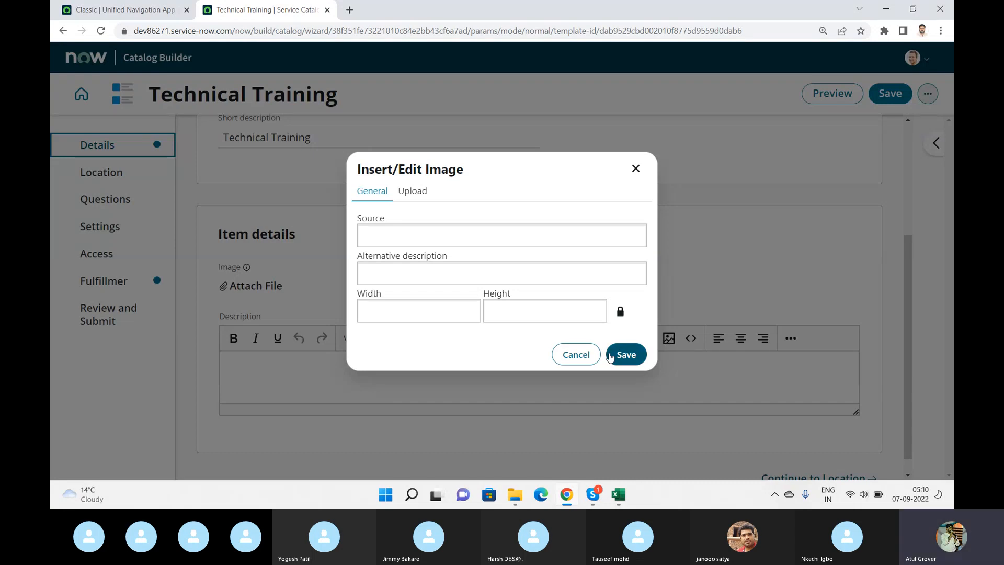
{"action": "left_click", "coordinate": [593, 356]}
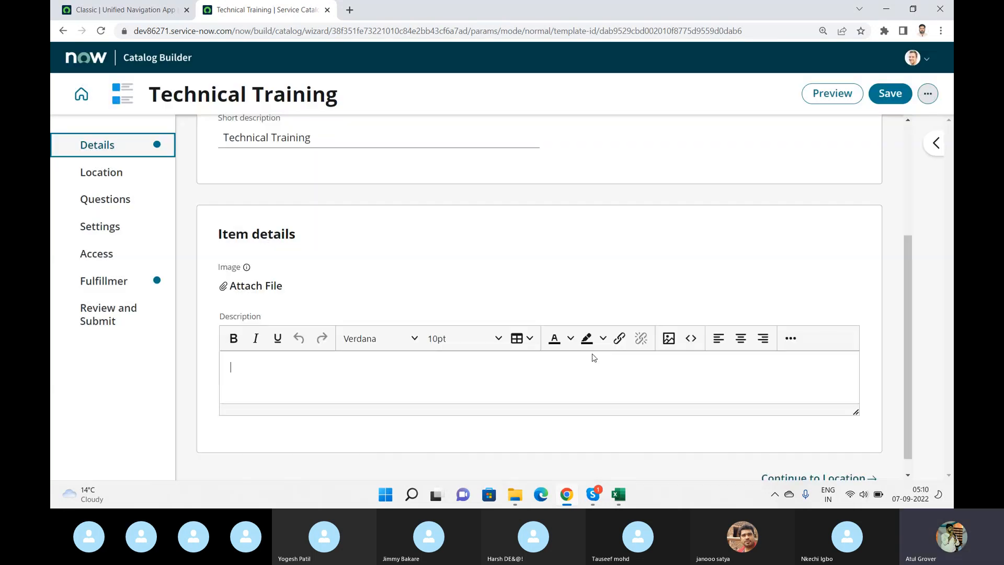
- Return to the main ServiceNow page, filter the application navigator for "maintain" and open the Maintain Items list
{"action": "left_click", "coordinate": [86, 7]}
{"action": "left_click", "coordinate": [129, 59]}
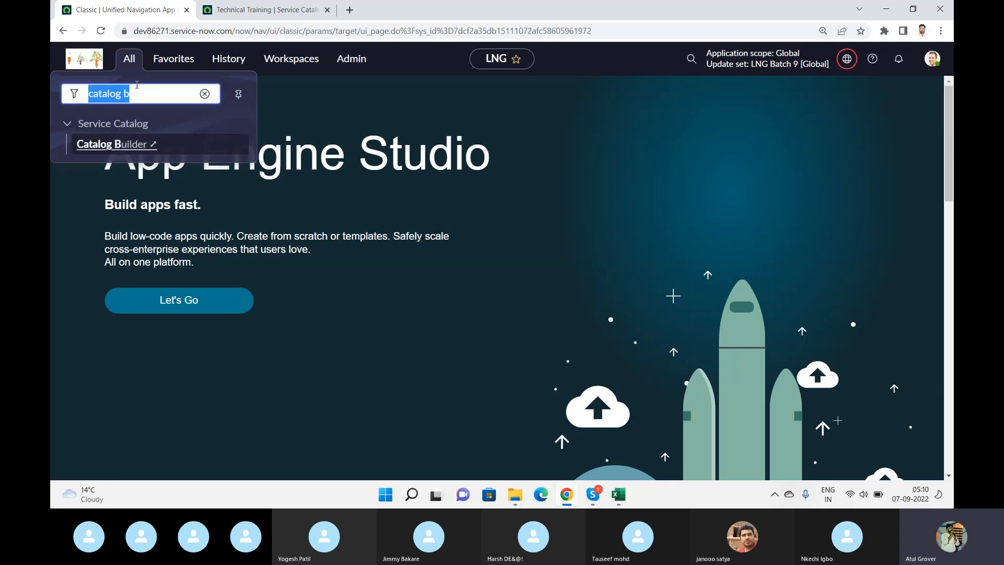
{"action": "type", "text": "maintain"}
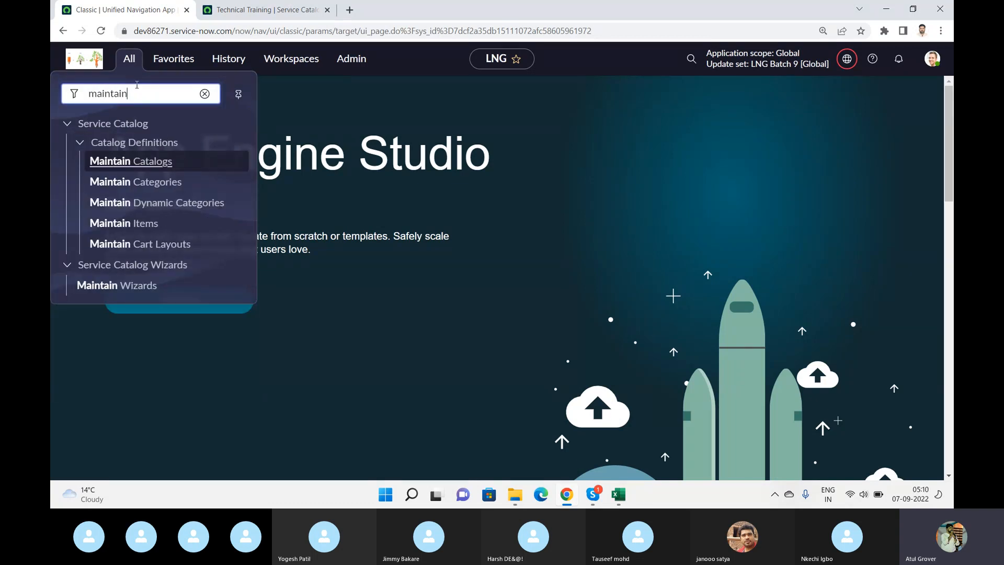
{"action": "left_click", "coordinate": [139, 223]}
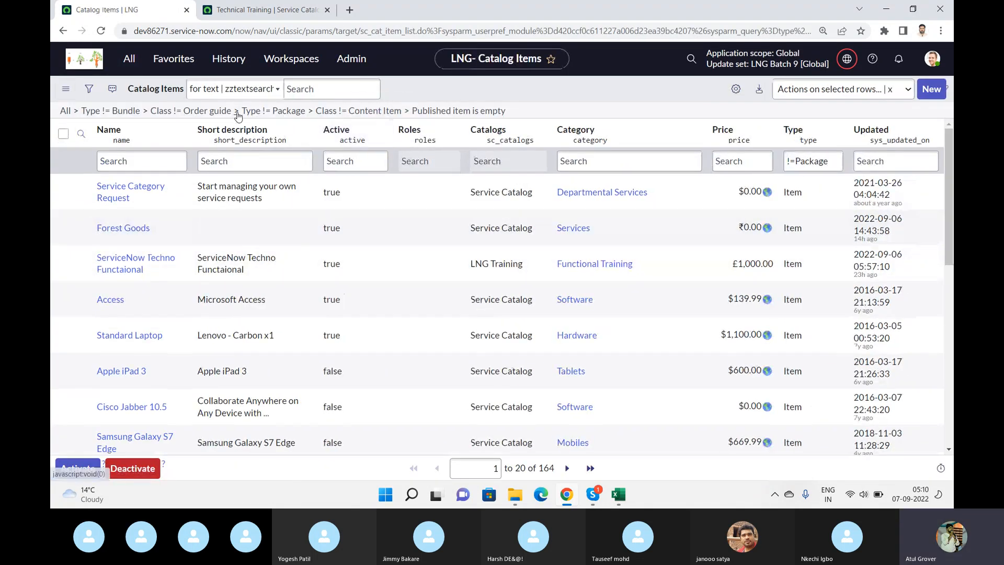
- Filter the catalog items list by names starting with "func"
{"action": "left_click", "coordinate": [146, 156]}
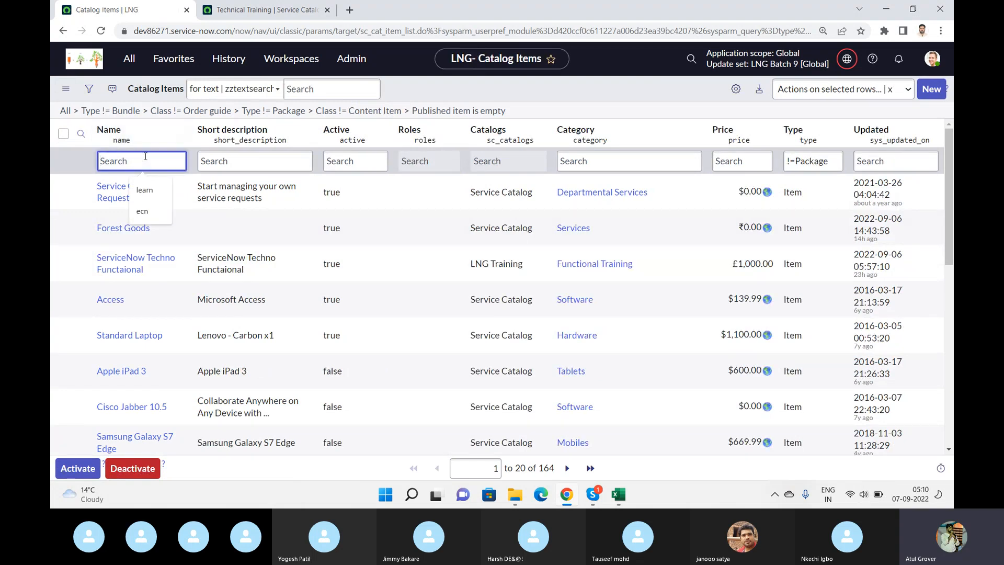
{"action": "type", "text": "func"}
{"action": "key", "text": "Return"}
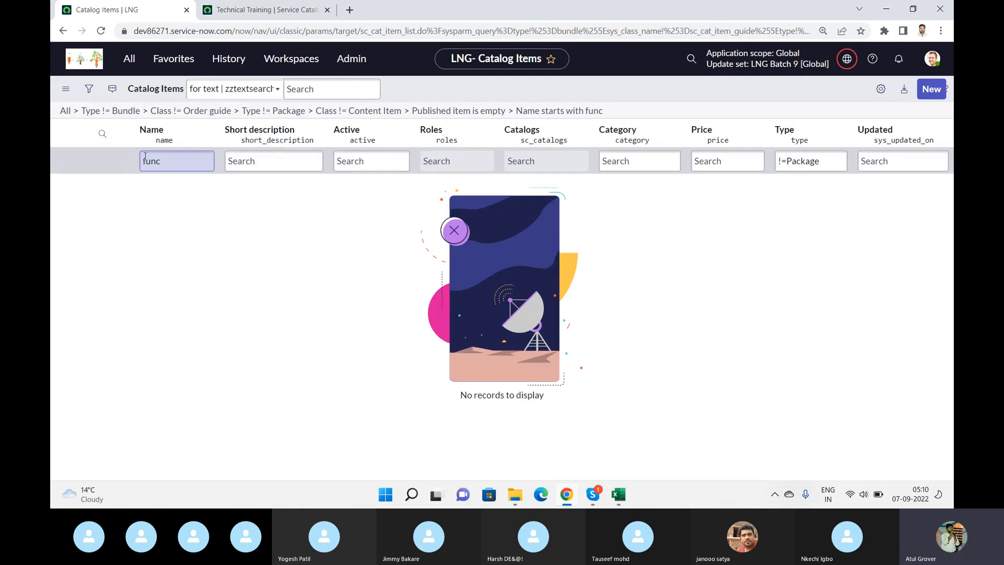
- Replace the name filter with "*traini", and broaden it to "*train"
{"action": "left_click", "coordinate": [167, 169]}
{"action": "key", "text": "BackSpace"}
{"action": "key", "text": "BackSpace"}
{"action": "key", "text": "BackSpace"}
{"action": "key", "text": "BackSpace"}
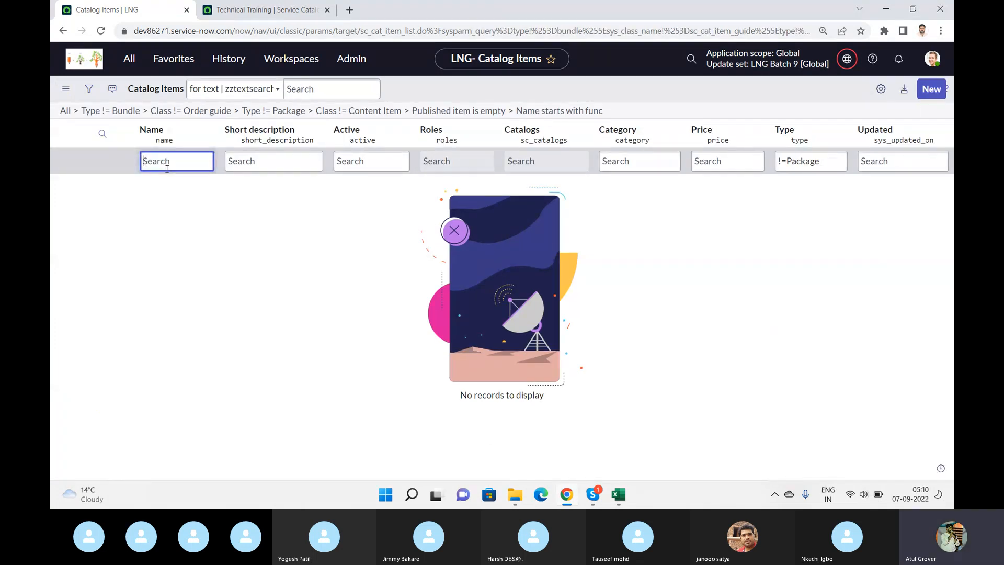
{"action": "type", "text": "*tra"}
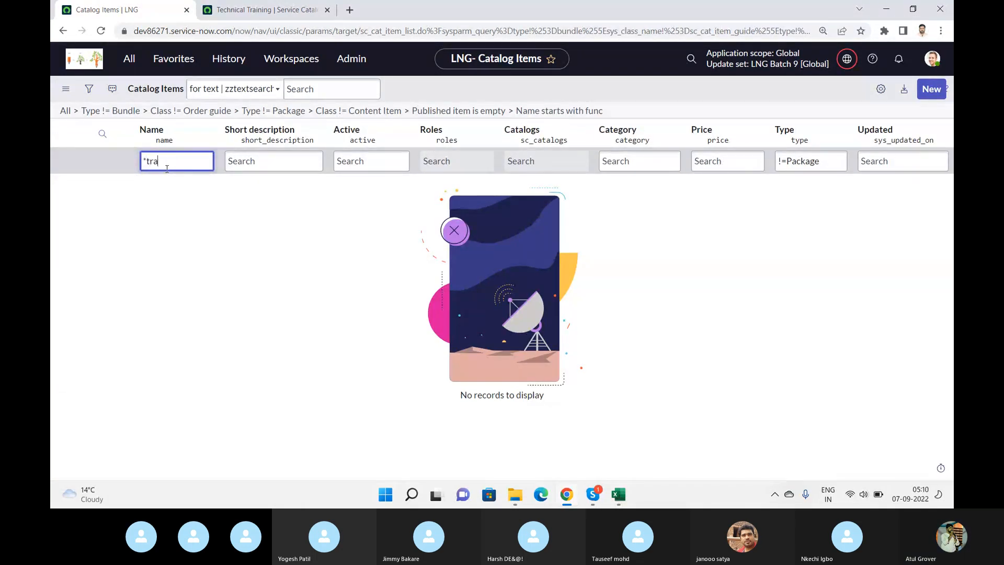
{"action": "type", "text": "ini"}
{"action": "key", "text": "Return"}
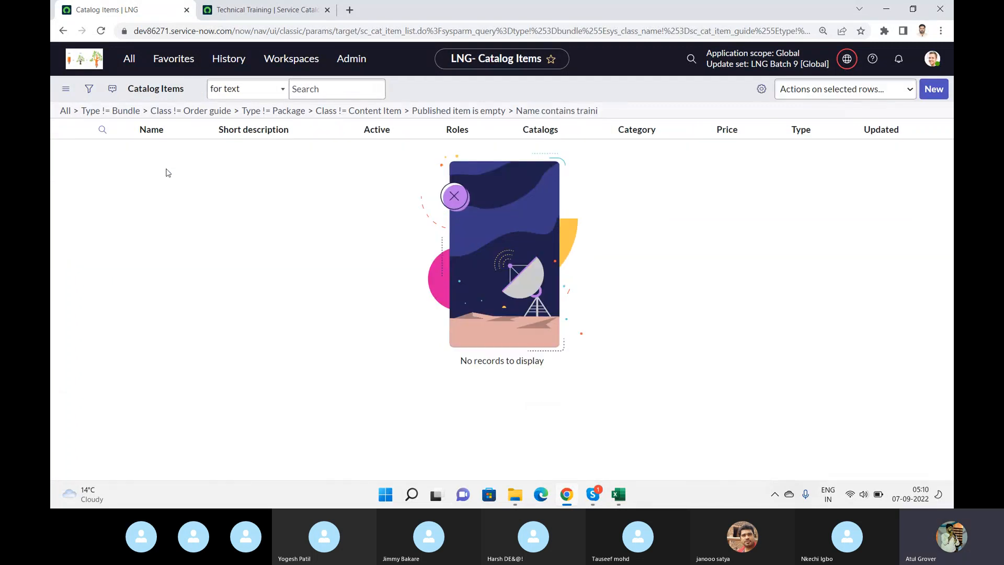
{"action": "key", "text": "BackSpace"}
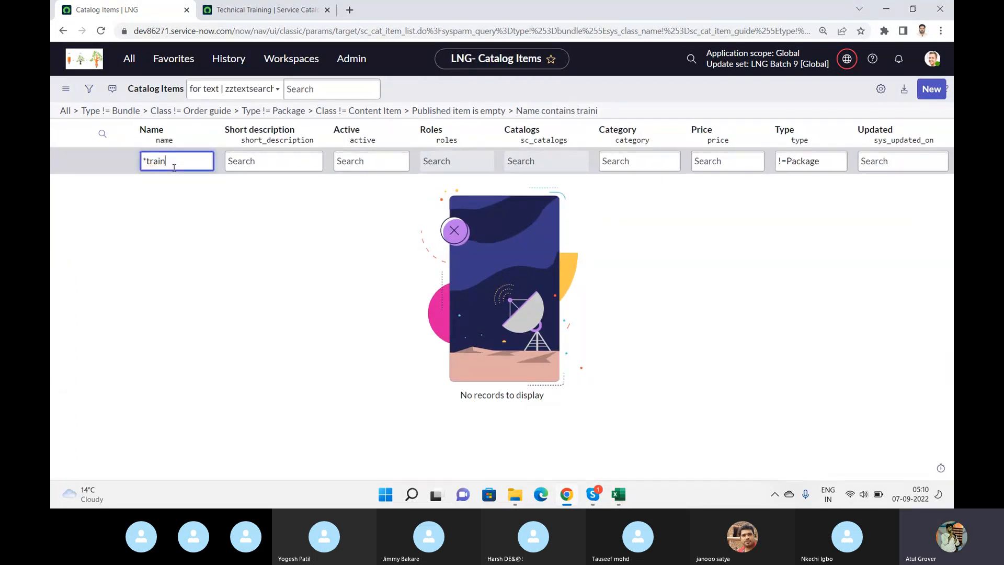
{"action": "key", "text": "Return"}
{"action": "key", "text": "Return"}
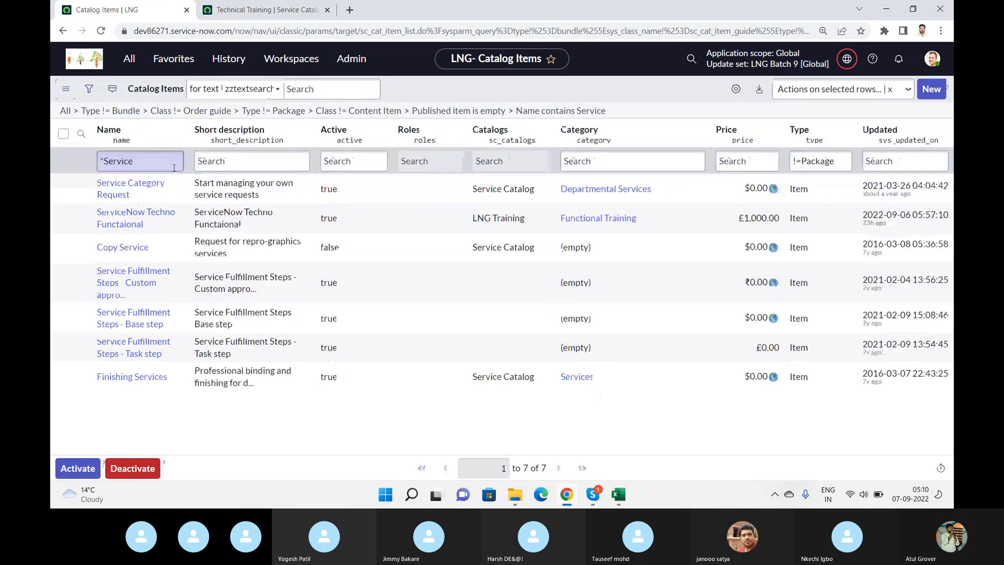
- Filter the catalog item names by "*Service" and open the ServiceNow Techno Functaional item
{"action": "left_click", "coordinate": [128, 218]}
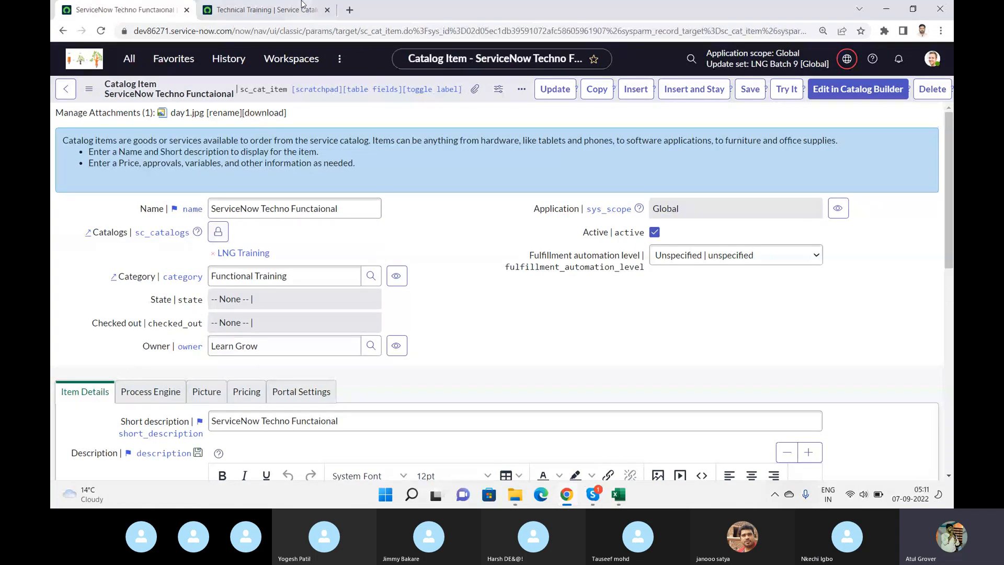
- Fill the description in the new item's details with several lines of repeated "Technical Training" text, undoing the last few pastes
{"action": "left_click", "coordinate": [265, 7]}
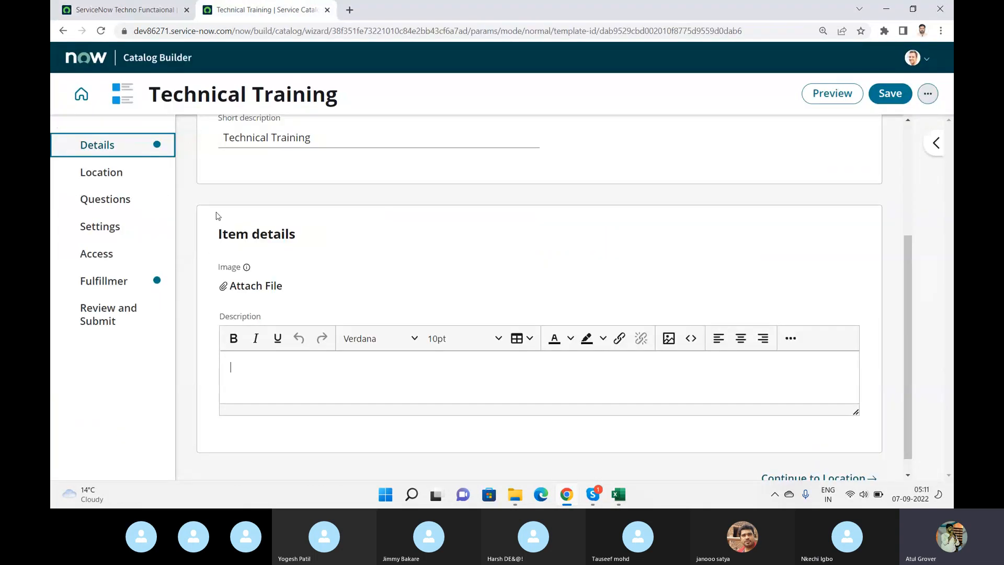
{"action": "left_click", "coordinate": [268, 360]}
{"action": "key", "text": "ctrl+v"}
{"action": "key", "text": "ctrl+v"}
{"action": "key", "text": "ctrl+v"}
{"action": "key", "text": "ctrl+v"}
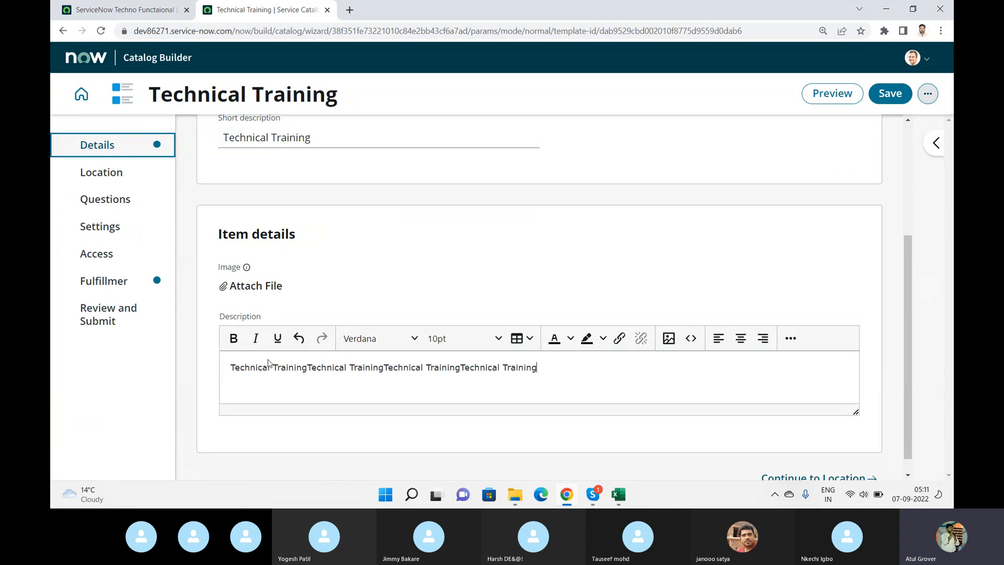
{"action": "key", "text": "Return"}
{"action": "key", "text": "ctrl+v"}
{"action": "key", "text": "Return"}
{"action": "key", "text": "Return"}
{"action": "key", "text": "ctrl+v"}
{"action": "key", "text": "ctrl+v"}
{"action": "key", "text": "Return"}
{"action": "key", "text": "ctrl+v"}
{"action": "key", "text": "Return"}
{"action": "key", "text": "ctrl+v"}
{"action": "key", "text": "Return"}
{"action": "key", "text": "ctrl+v"}
{"action": "key", "text": "ctrl+z"}
{"action": "key", "text": "ctrl+z"}
{"action": "key", "text": "ctrl+z"}
{"action": "key", "text": "ctrl+z"}
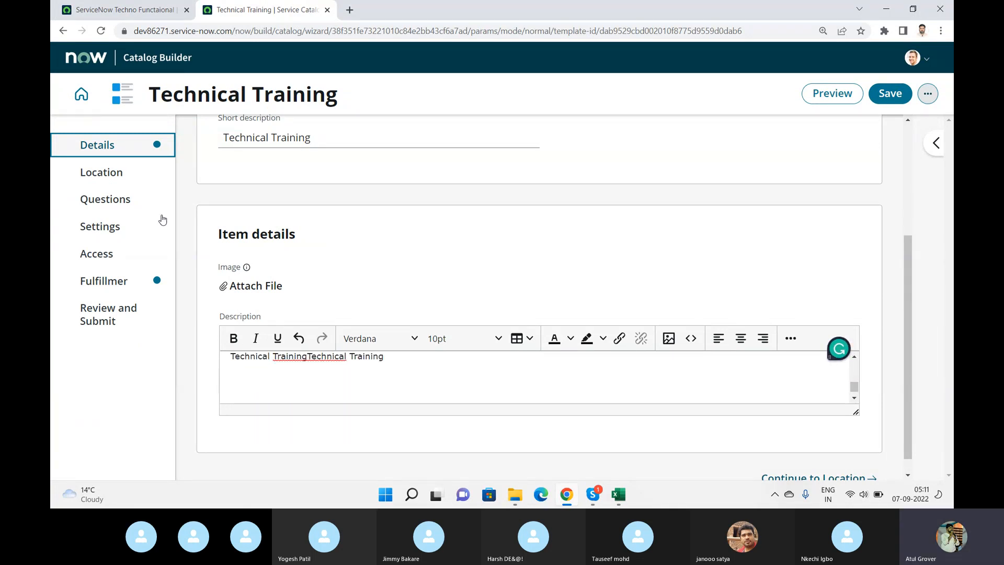
- Open the Location section and compare its selected catalog with the one on the existing ServiceNow Techno Functaional item
{"action": "left_click", "coordinate": [124, 177]}
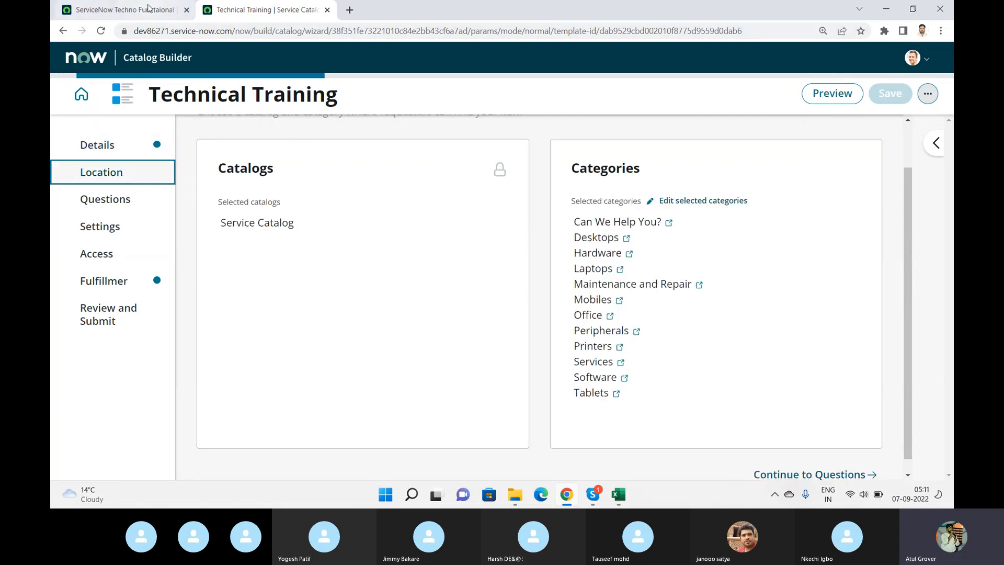
{"action": "left_click", "coordinate": [125, 9]}
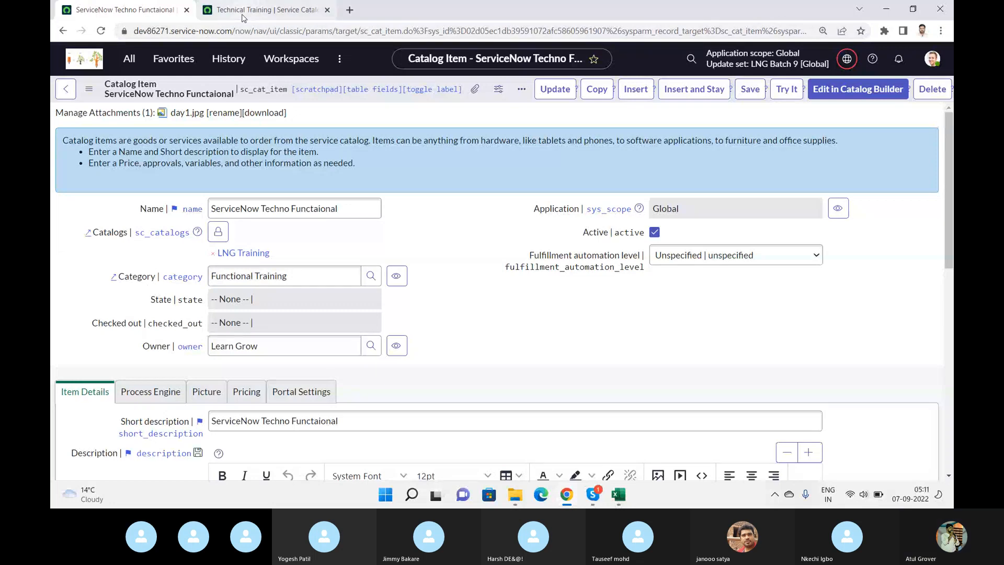
{"action": "left_click", "coordinate": [261, 10]}
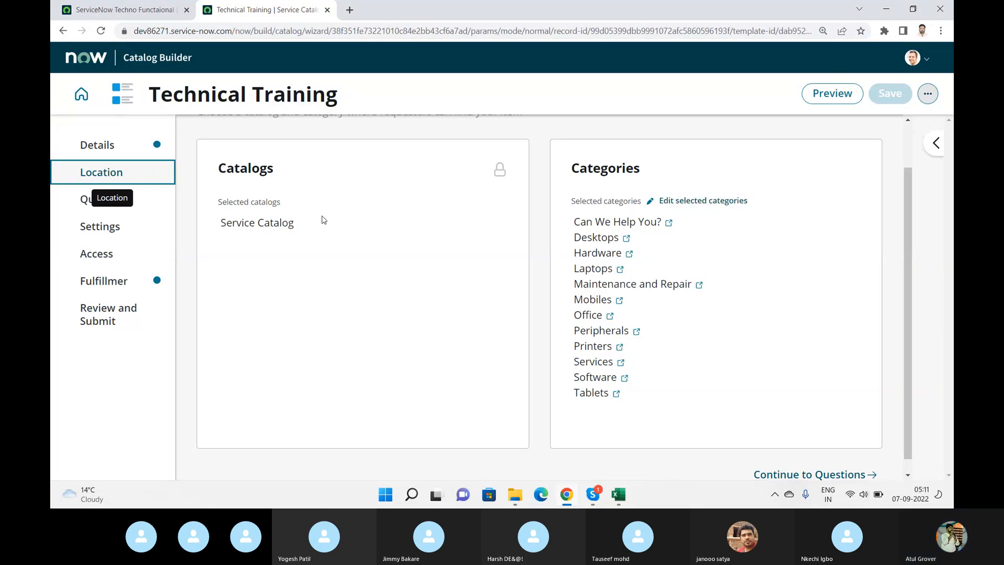
{"action": "mouse_move", "coordinate": [499, 173]}
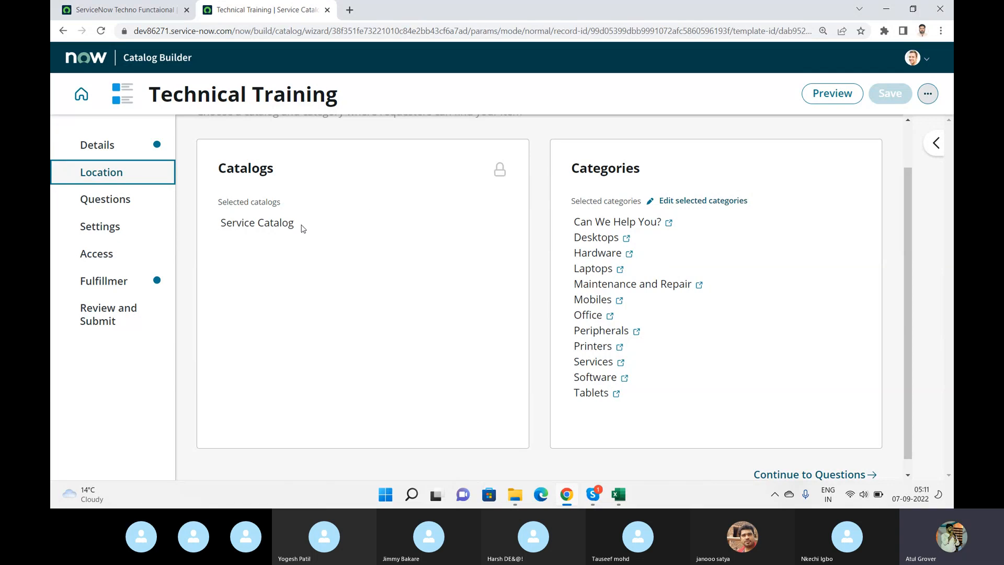
{"action": "left_click_drag", "start_coordinate": [301, 231], "coordinate": [221, 232]}
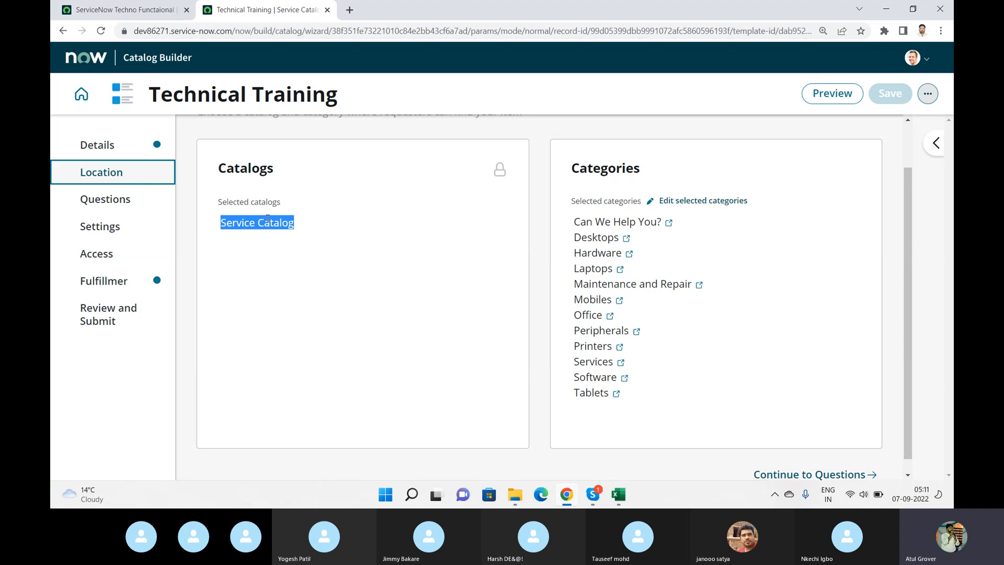
- Edit the selected categories, removing Laptops, Office, Tablets, Software, Services, Peripherals, Mobiles, Maintenance and Repair, Hardware and Desktops
{"action": "left_click", "coordinate": [695, 203]}
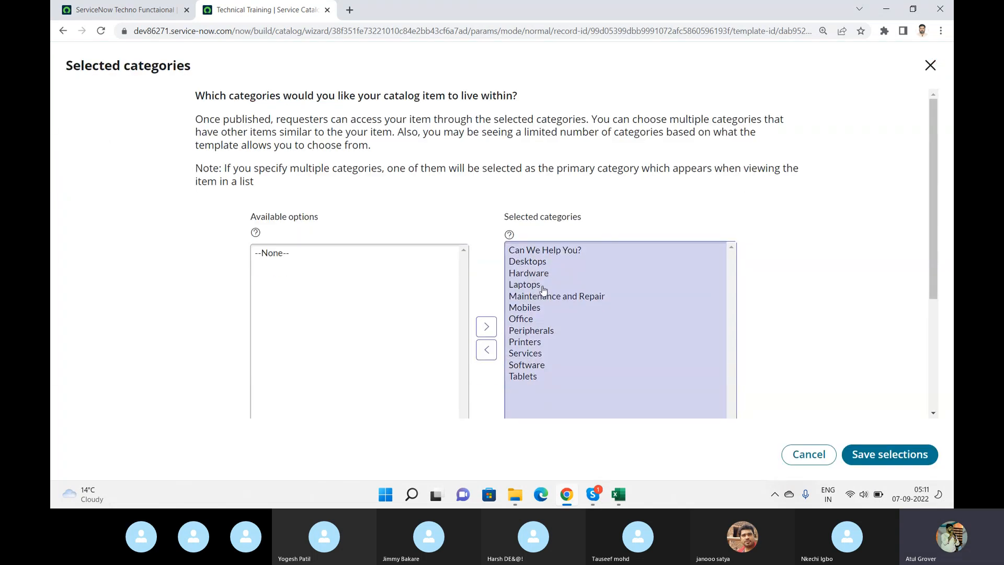
{"action": "left_click", "coordinate": [542, 286]}
{"action": "scroll", "coordinate": [543, 289], "scroll_direction": "down", "scroll_amount": 3}
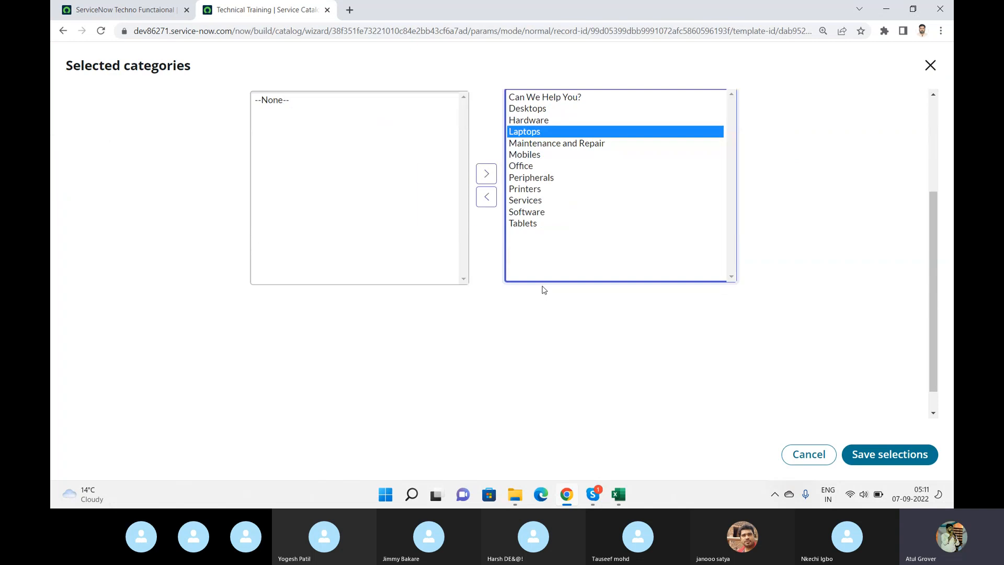
{"action": "left_click", "coordinate": [529, 166]}
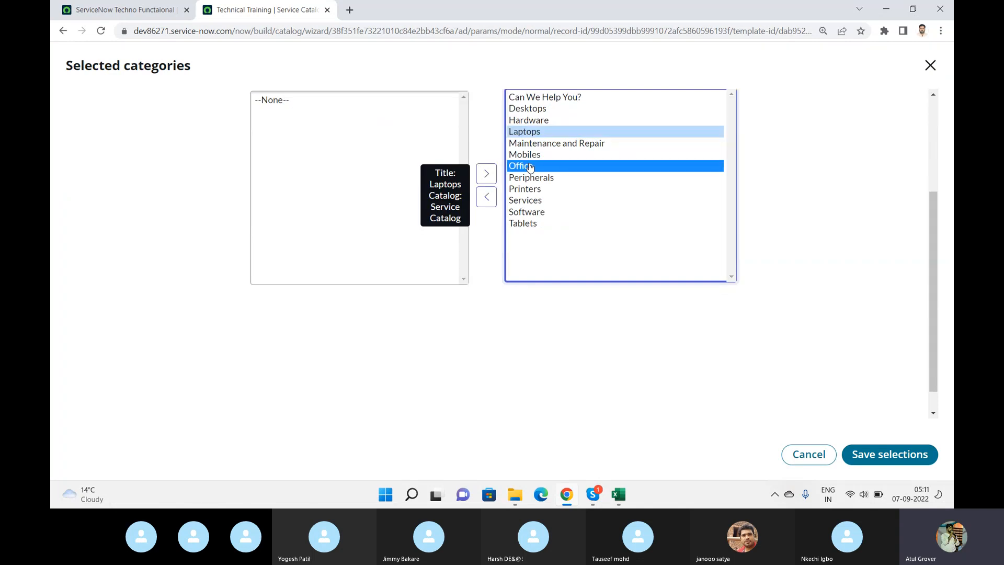
{"action": "left_click", "coordinate": [528, 224], "text": "ctrl"}
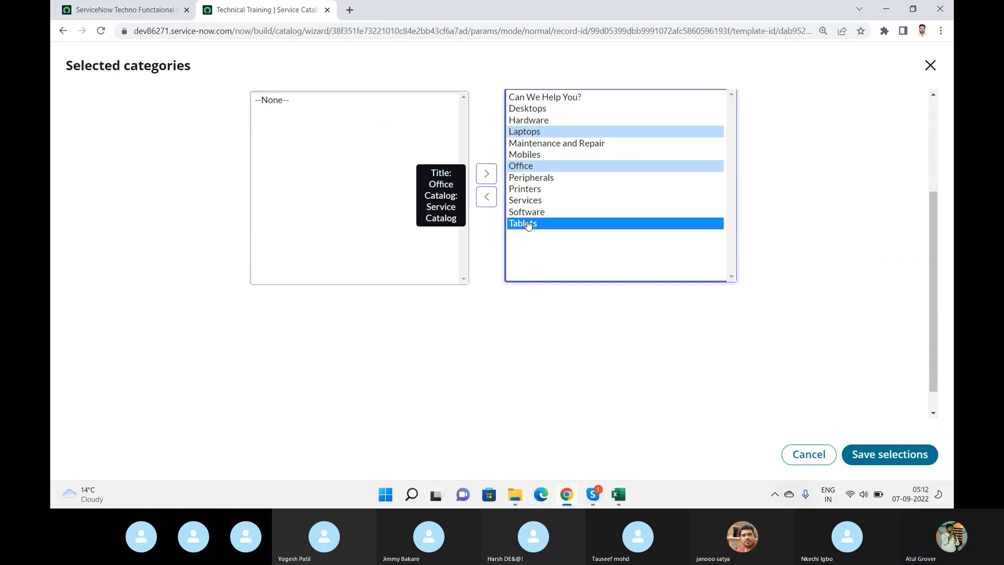
{"action": "double_click", "coordinate": [528, 224]}
{"action": "double_click", "coordinate": [532, 190]}
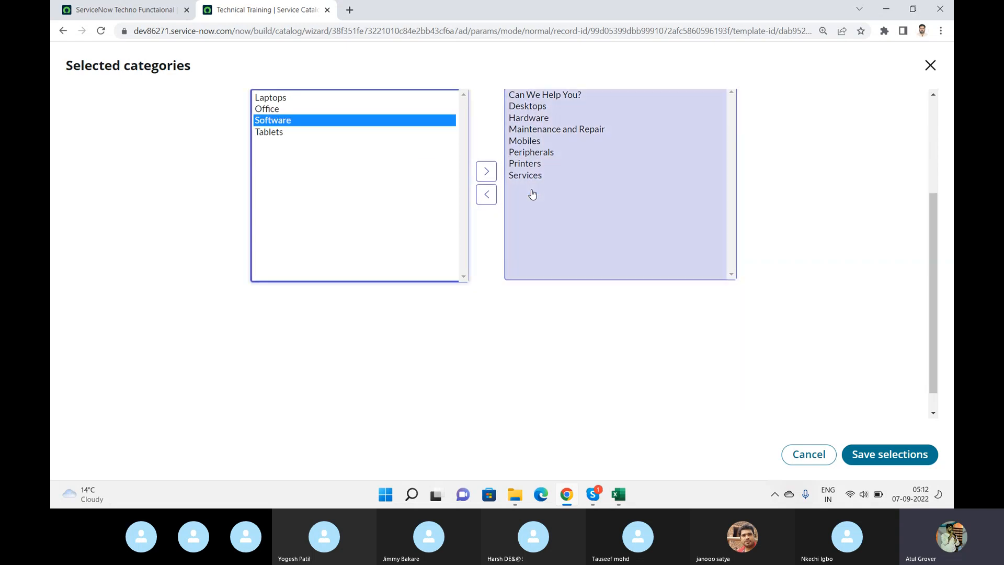
{"action": "double_click", "coordinate": [526, 175]}
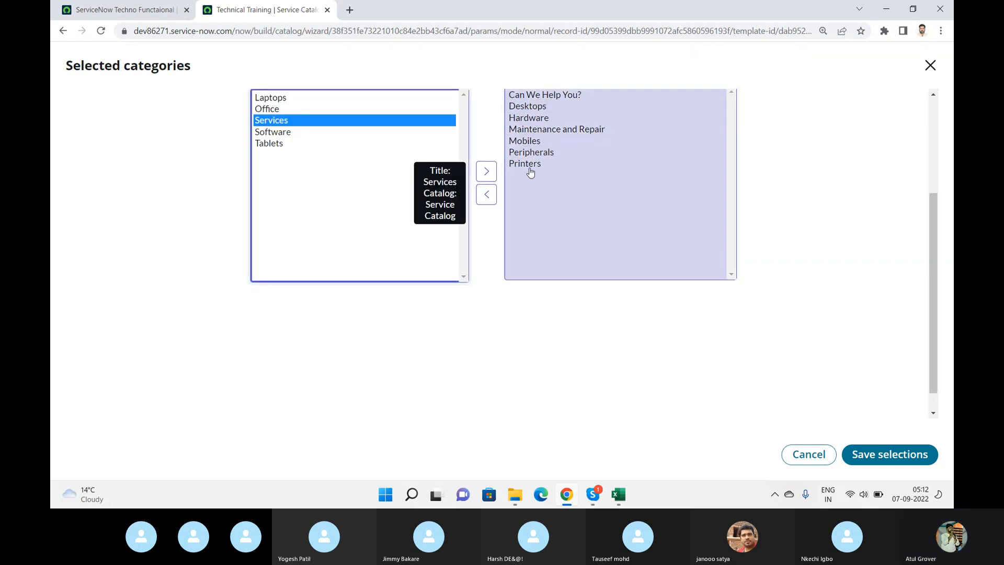
{"action": "double_click", "coordinate": [531, 152]}
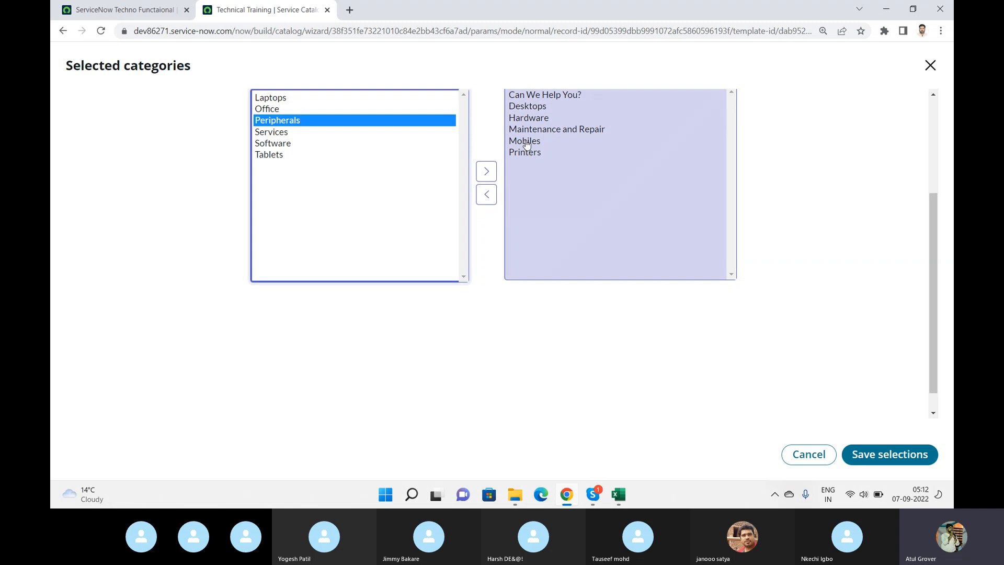
{"action": "double_click", "coordinate": [526, 141]}
{"action": "double_click", "coordinate": [536, 129]}
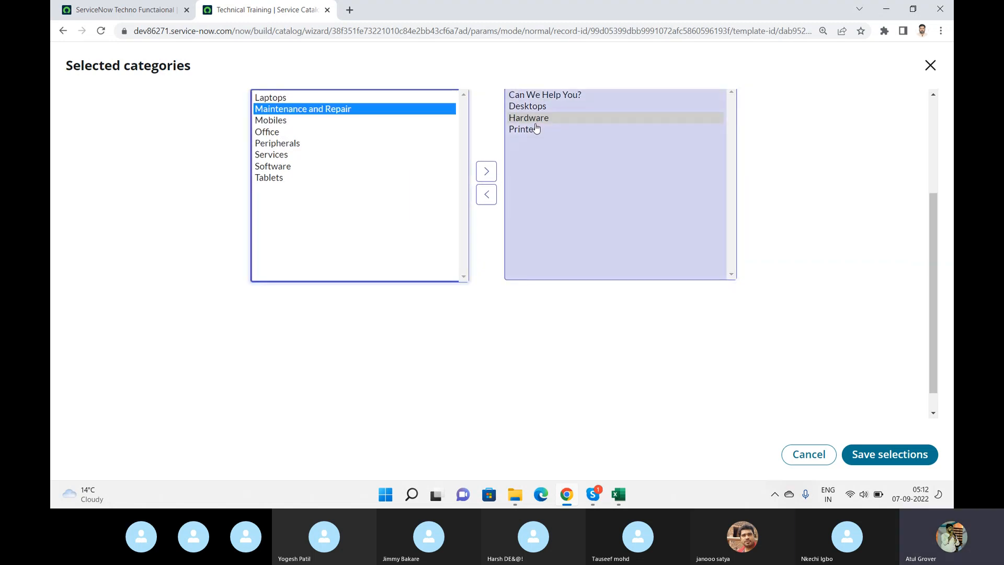
{"action": "double_click", "coordinate": [534, 118]}
{"action": "left_click", "coordinate": [531, 108]}
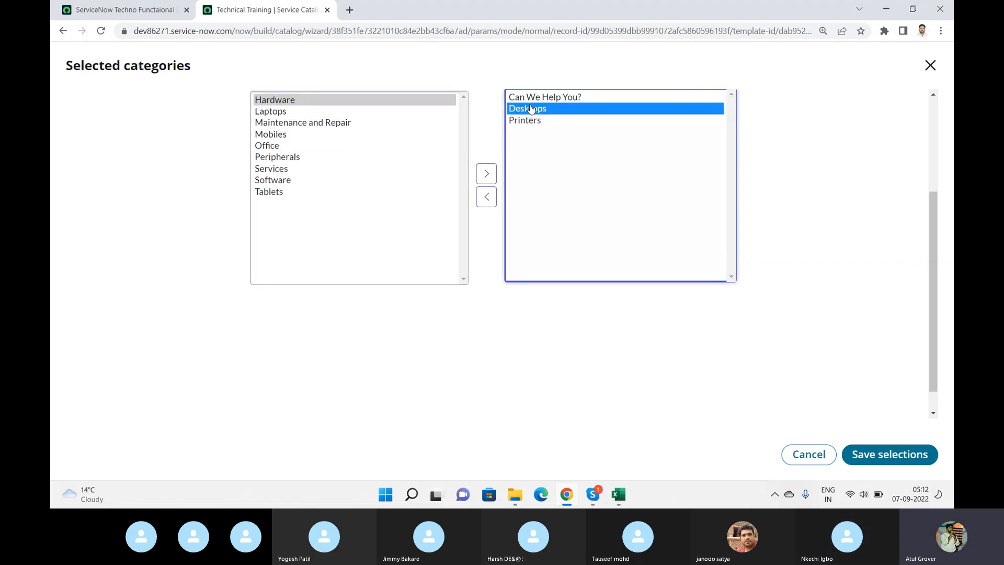
{"action": "double_click", "coordinate": [530, 109]}
{"action": "left_click", "coordinate": [544, 96]}
{"action": "scroll", "coordinate": [544, 96], "scroll_direction": "up", "scroll_amount": 3}
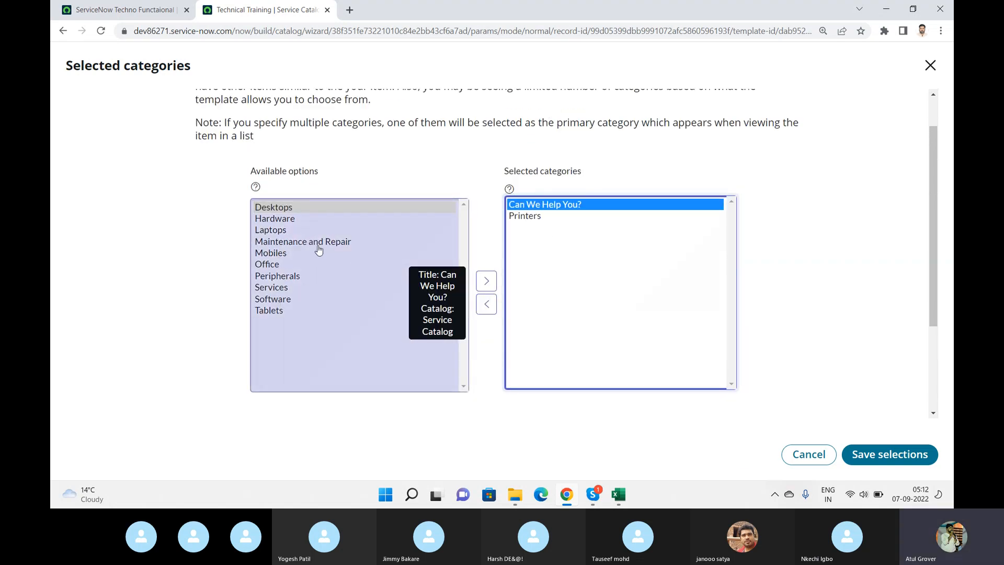
- Check the existing item's category, remove Can We Help You? from the selected categories, and save the selections with only Printers
{"action": "left_click", "coordinate": [155, 13]}
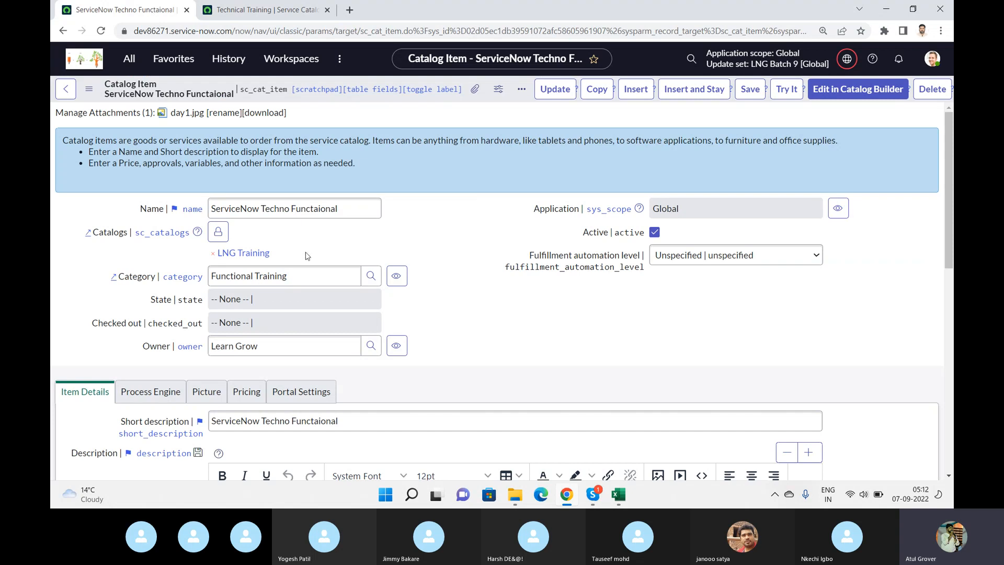
{"action": "left_click", "coordinate": [253, 10]}
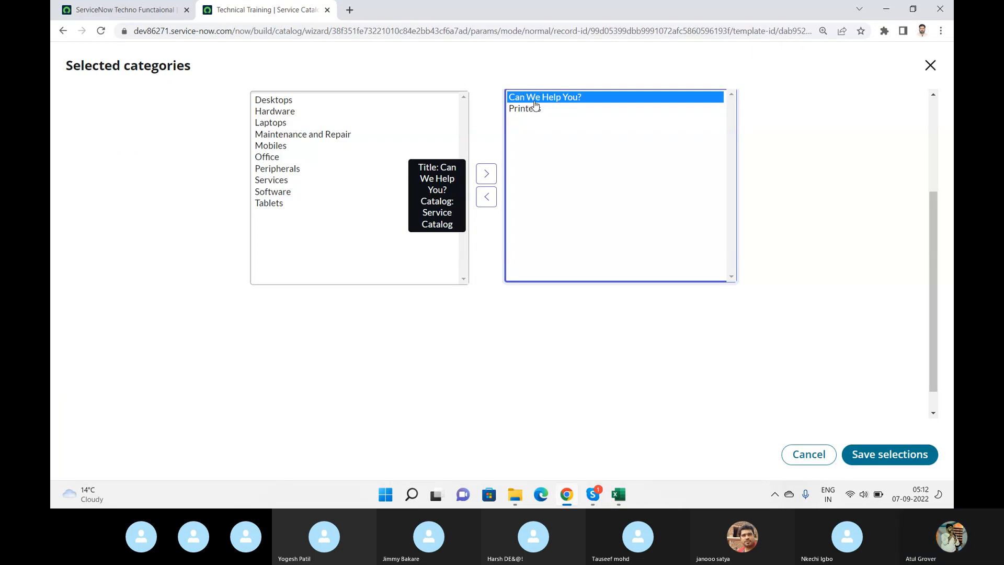
{"action": "double_click", "coordinate": [534, 101]}
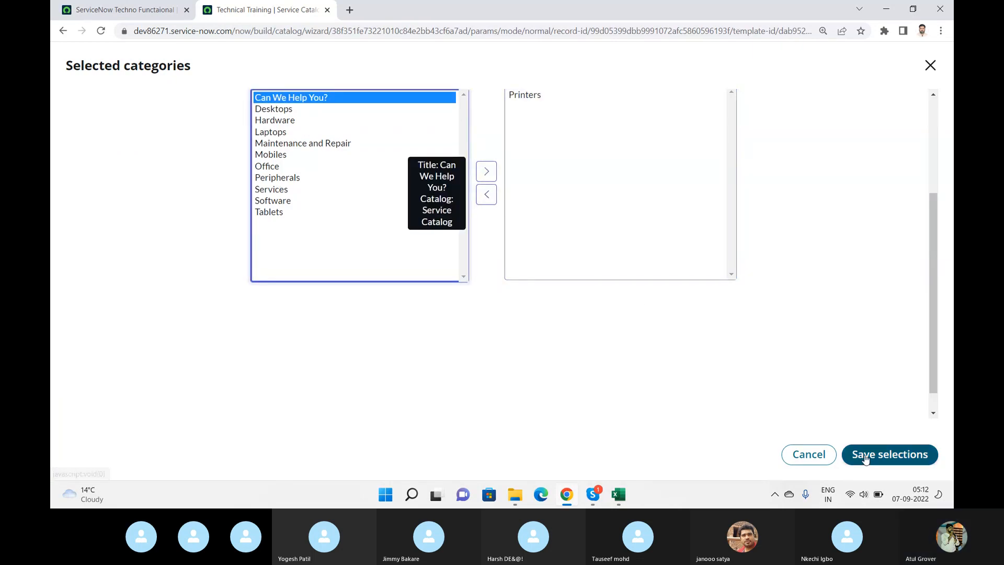
{"action": "left_click", "coordinate": [865, 455]}
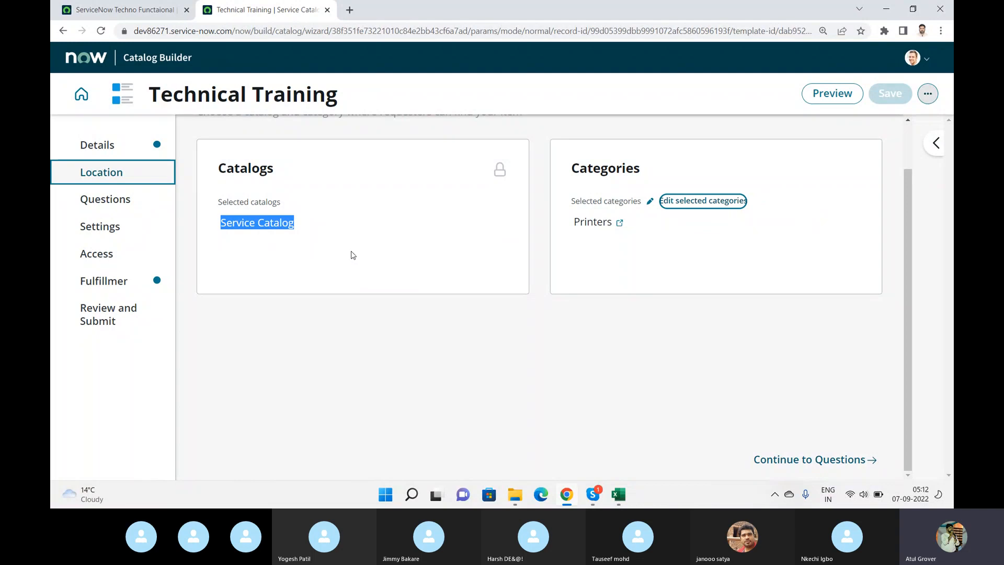
- Recheck the catalog and category on the existing item, and continue to the Questions section of the Technical Training item
{"action": "left_click", "coordinate": [149, 9]}
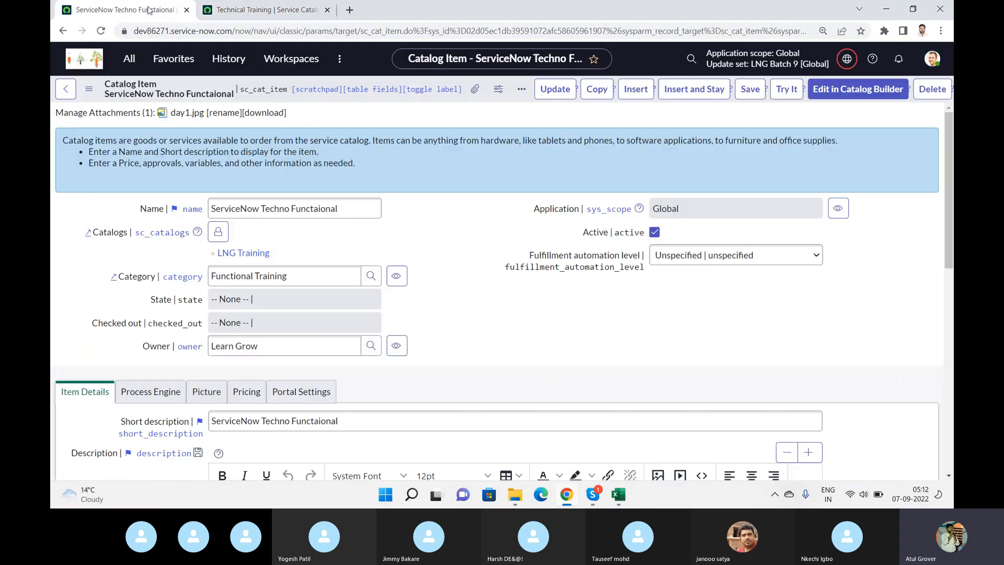
{"action": "left_click", "coordinate": [238, 6]}
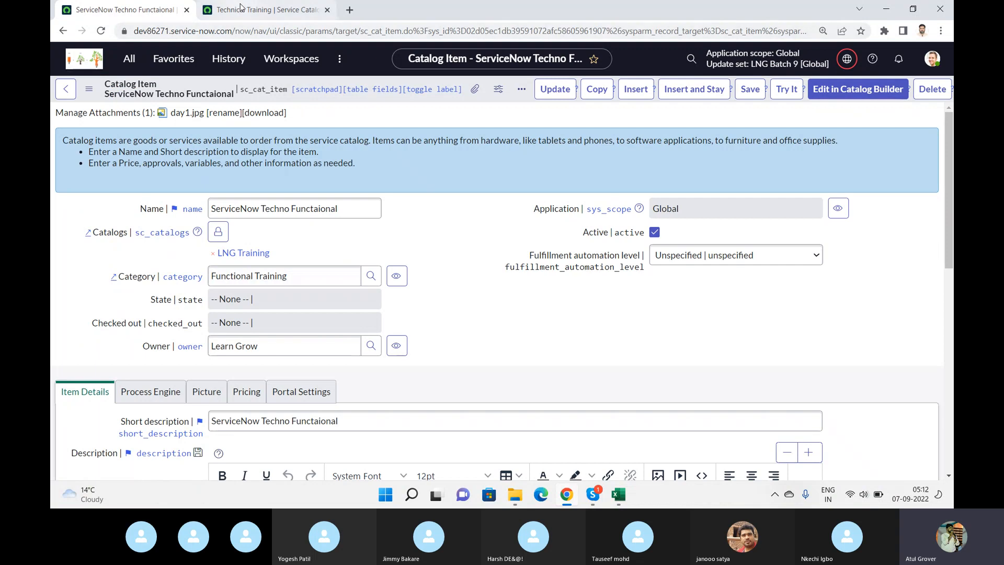
{"action": "left_click", "coordinate": [847, 455]}
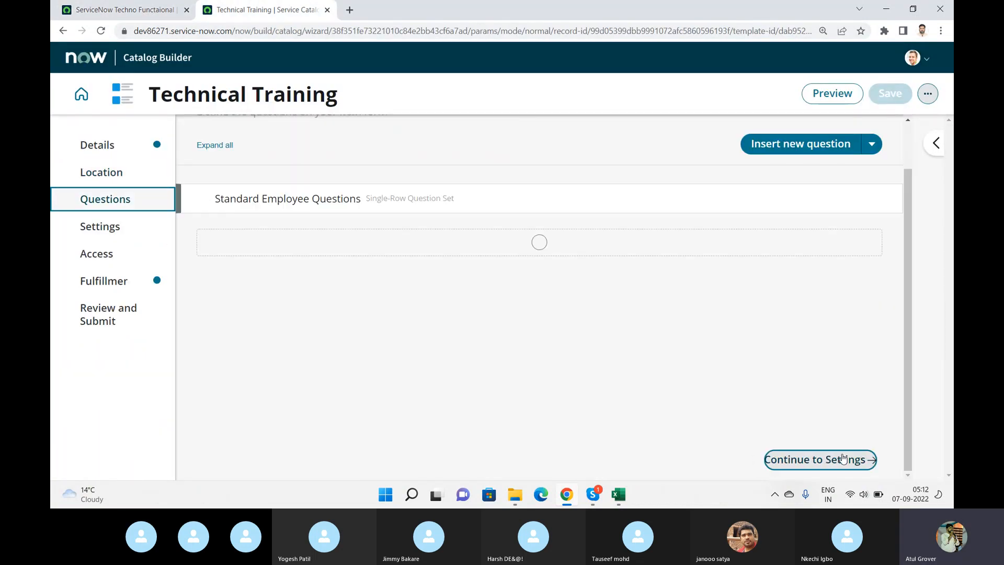
- Review the variables of the existing ServiceNow Techno Functaional item and return to the Technical Training questions
{"action": "left_click", "coordinate": [137, 9]}
{"action": "scroll", "coordinate": [504, 310], "scroll_direction": "down", "scroll_amount": 15}
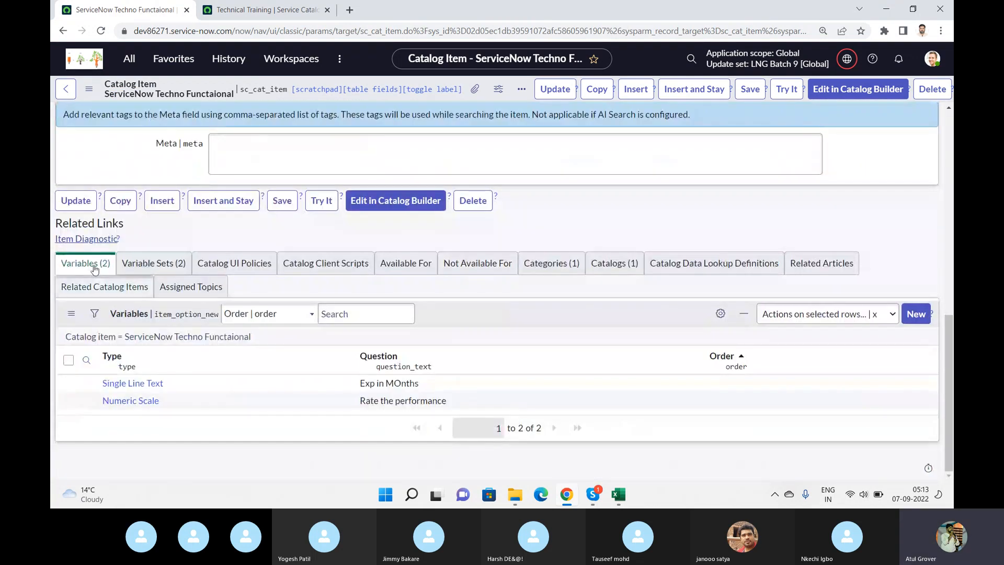
{"action": "left_click", "coordinate": [262, 10]}
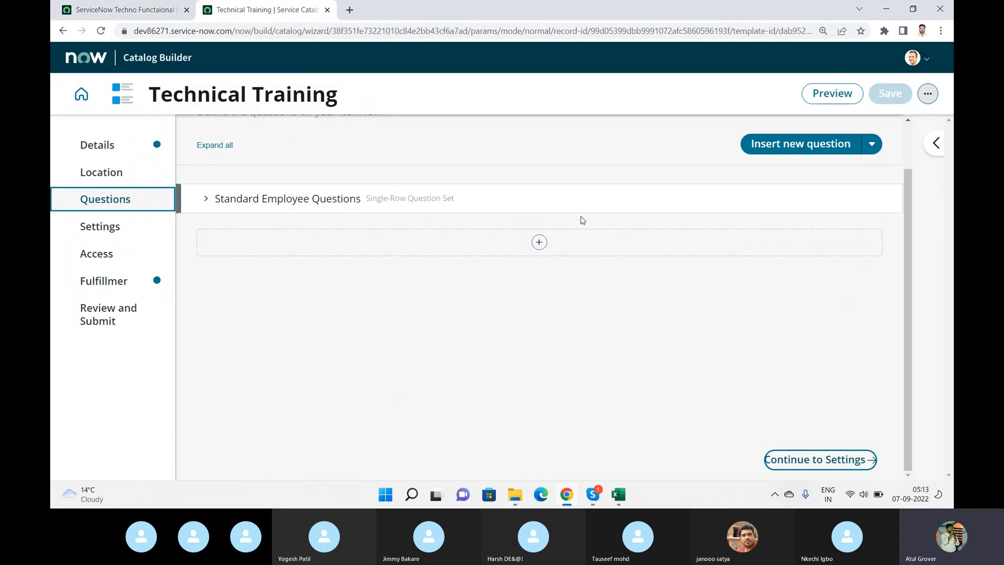
- Insert the Tea Tree Oil question set below Standard Employee Questions
{"action": "left_click", "coordinate": [539, 242]}
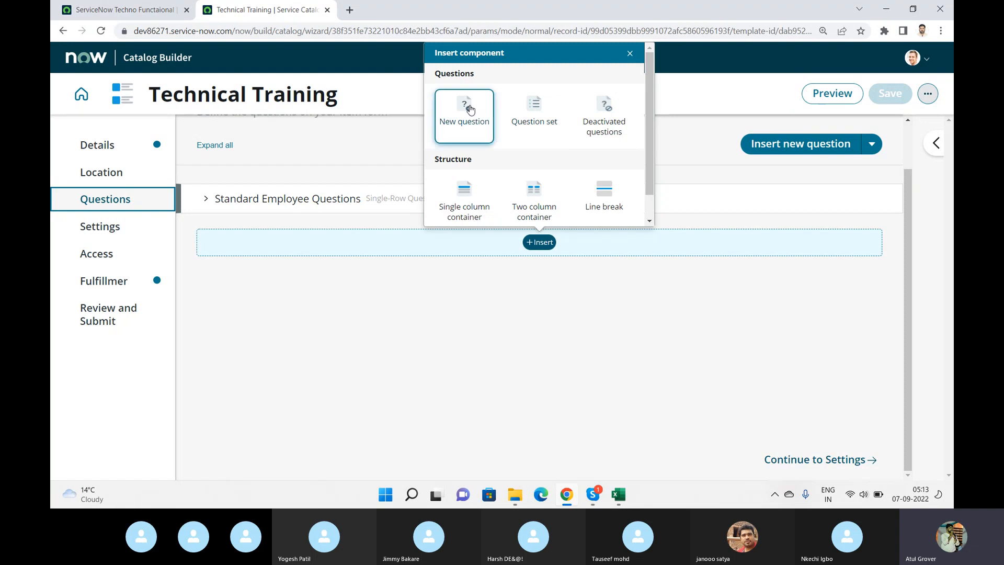
{"action": "left_click", "coordinate": [526, 114]}
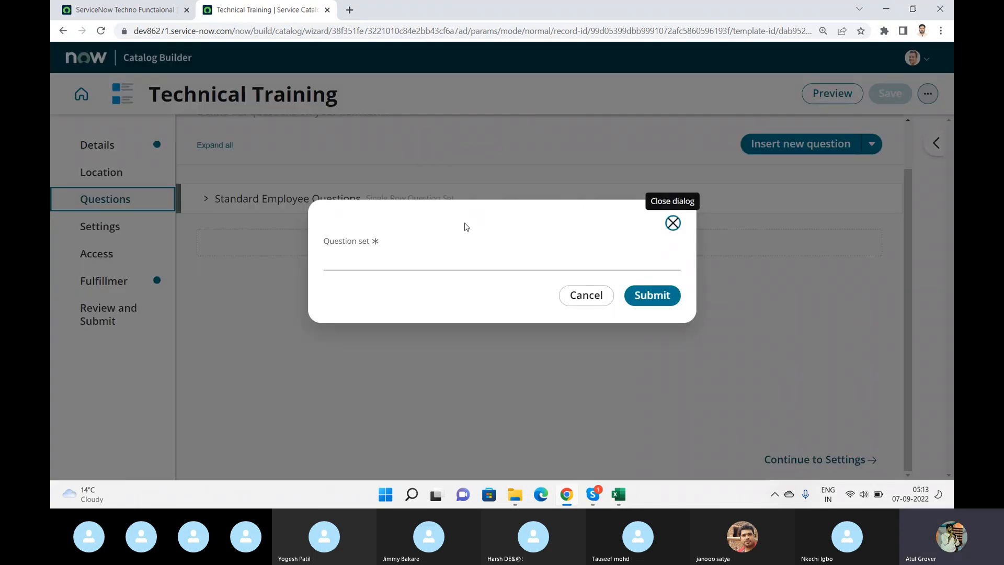
{"action": "left_click", "coordinate": [400, 256]}
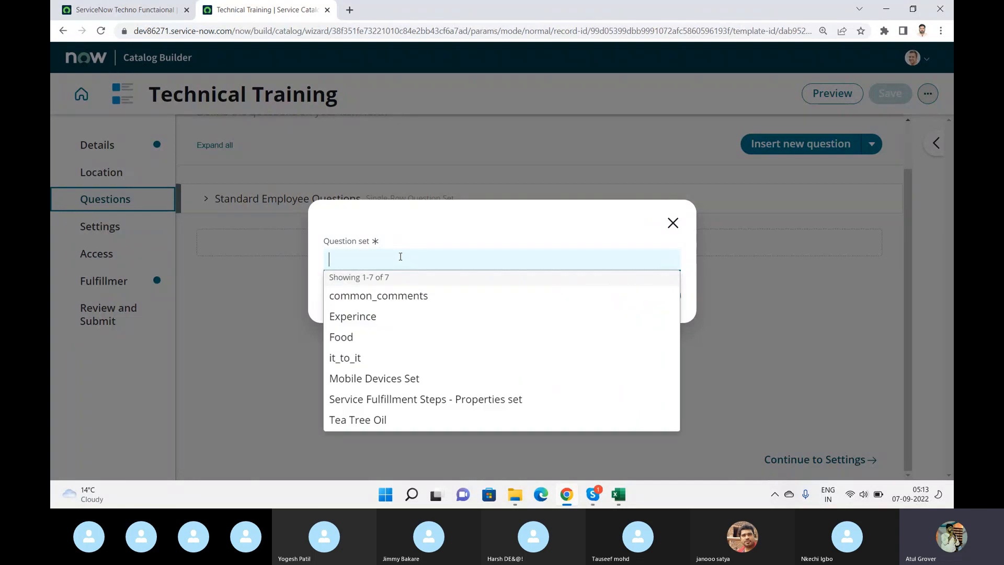
{"action": "key", "text": "BackSpace"}
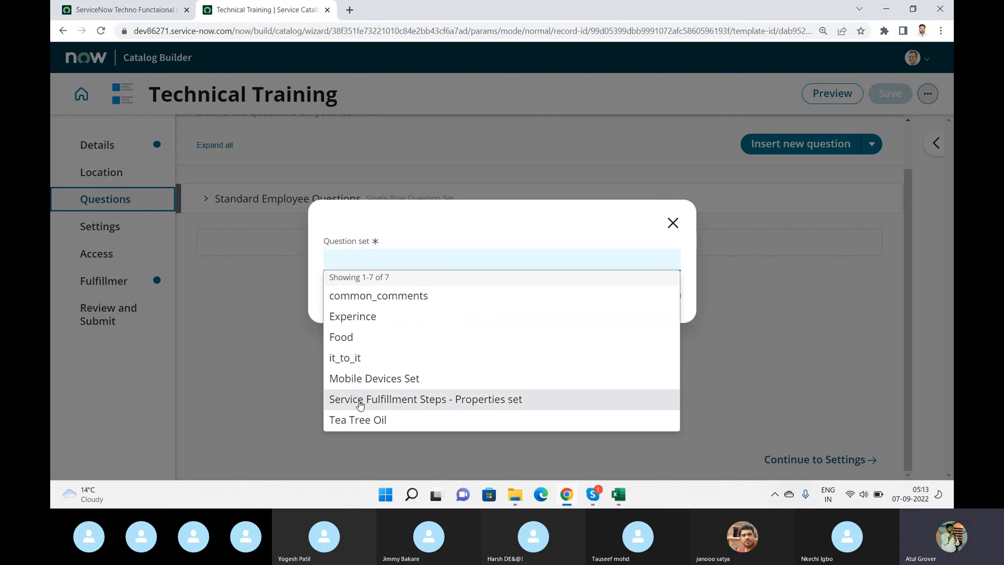
{"action": "left_click", "coordinate": [357, 418]}
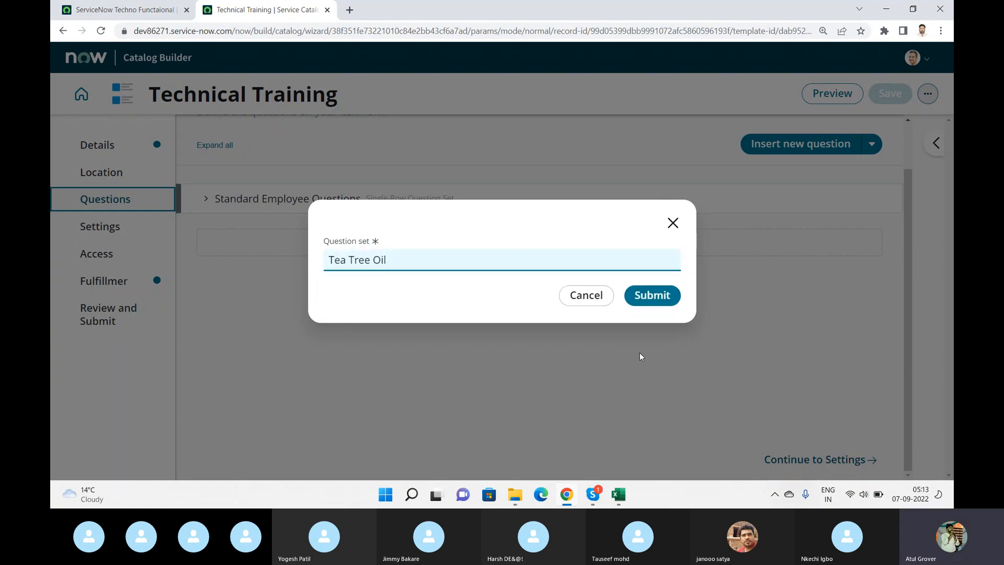
{"action": "left_click", "coordinate": [647, 294]}
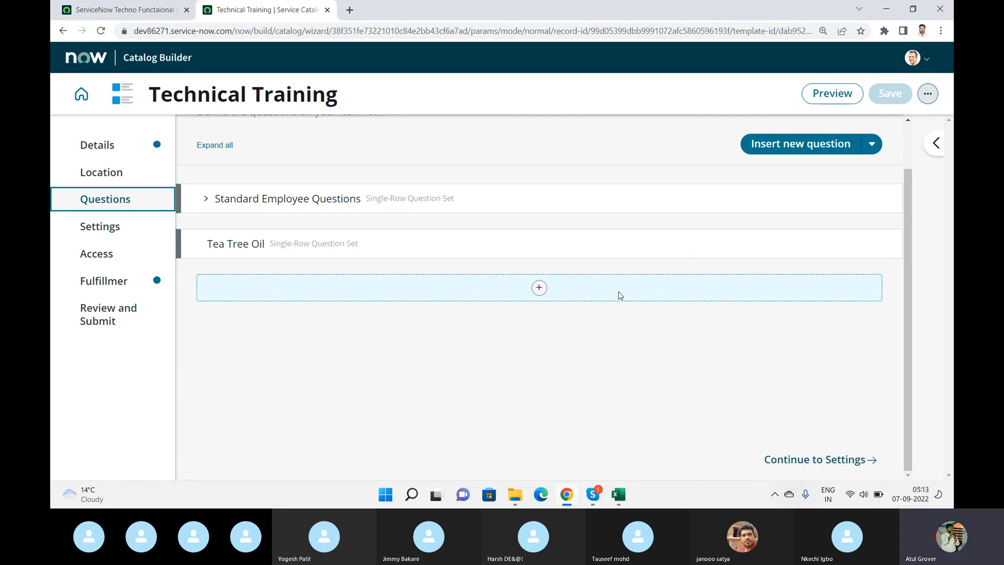
- Create a new question below Tea Tree Oil with type Date / Time and subtype Date & Time
{"action": "left_click", "coordinate": [872, 145]}
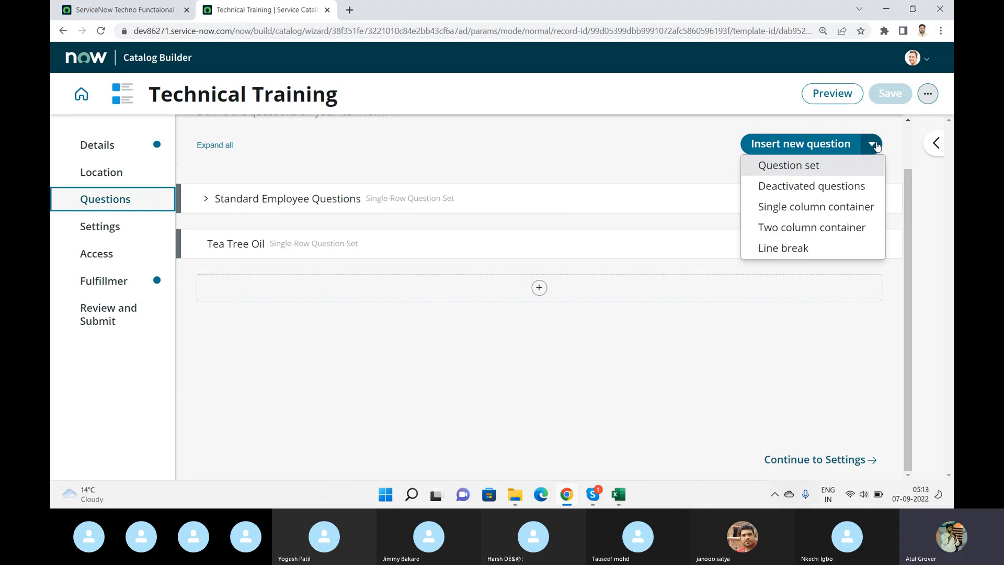
{"action": "left_click", "coordinate": [829, 144]}
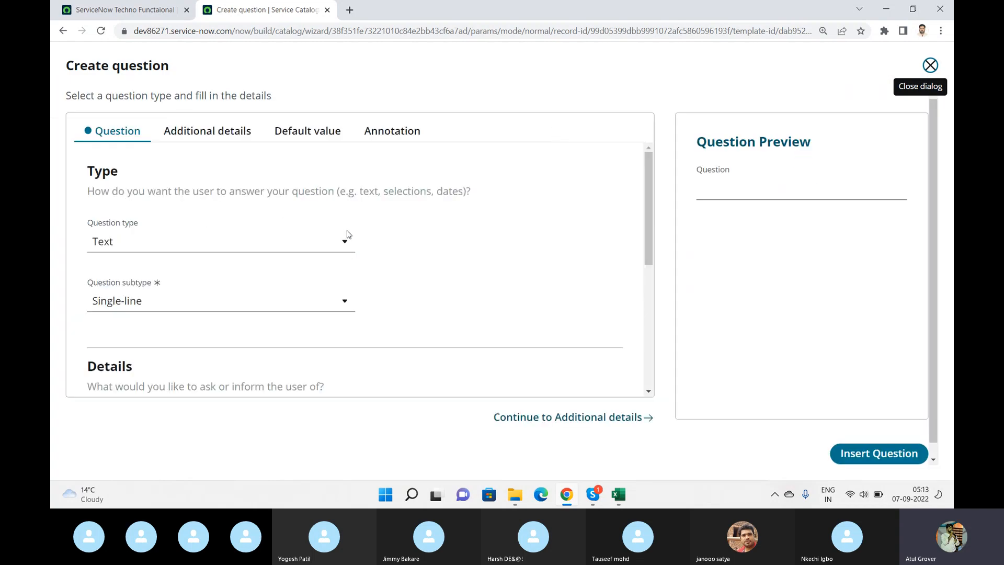
{"action": "left_click", "coordinate": [344, 240]}
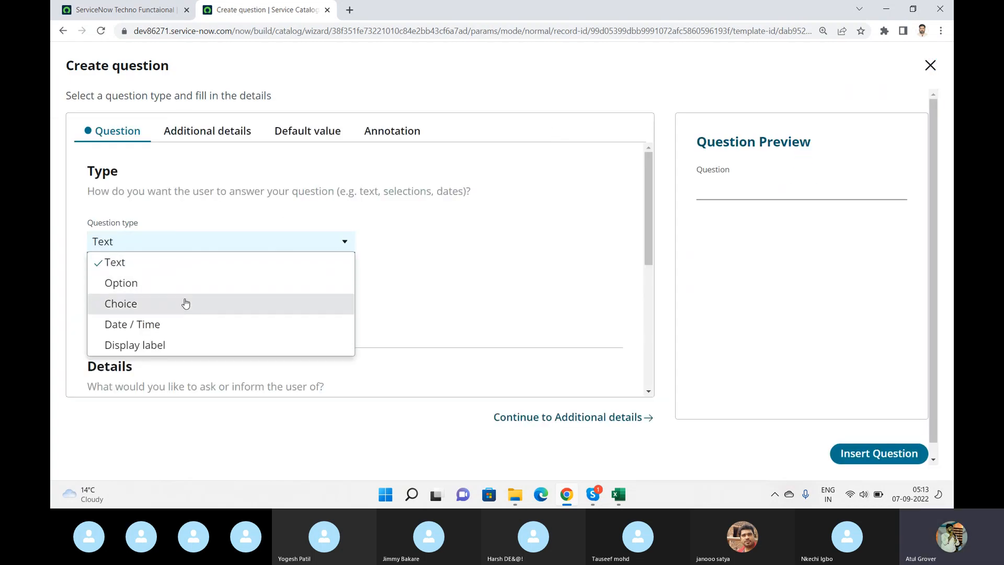
{"action": "left_click", "coordinate": [190, 328]}
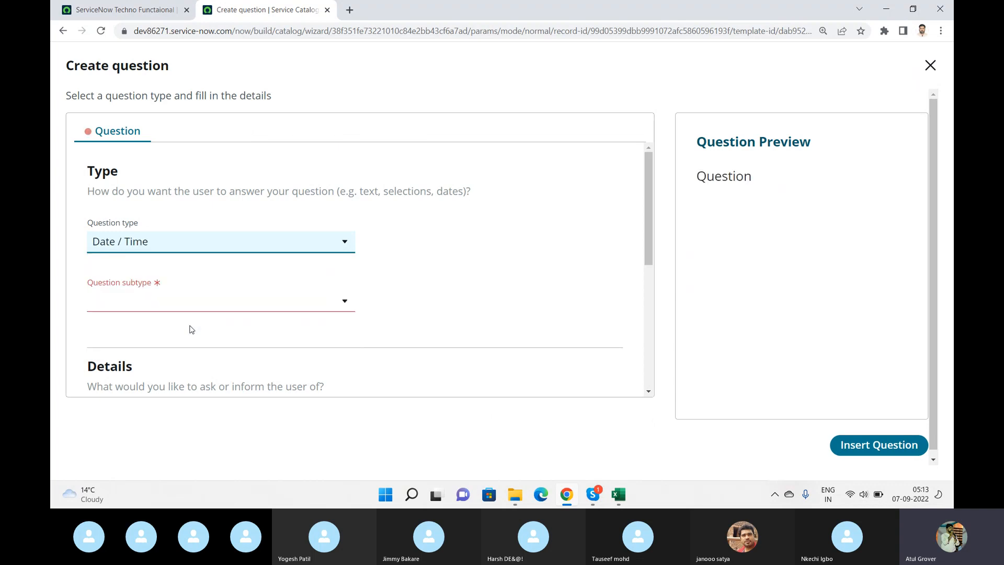
{"action": "left_click", "coordinate": [217, 302]}
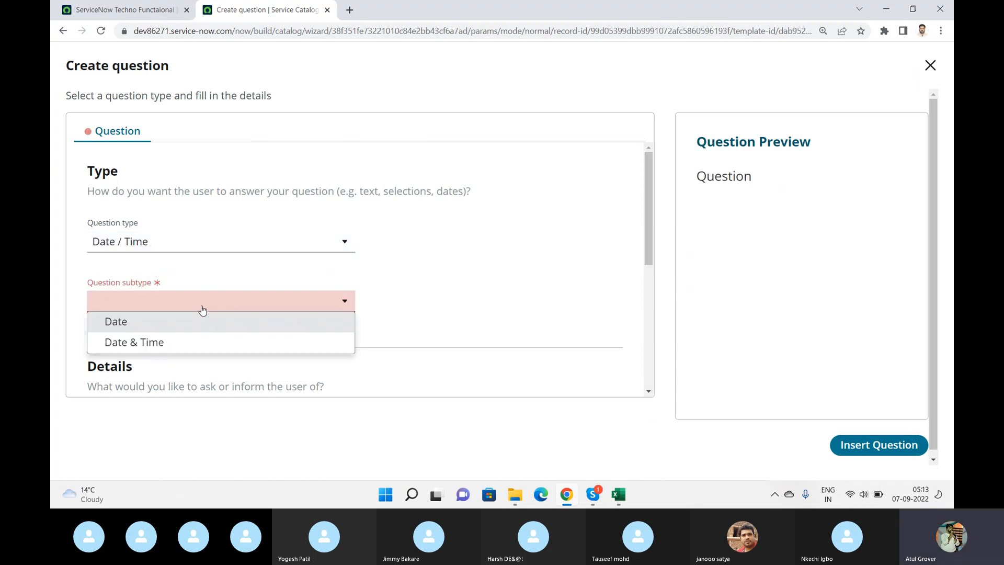
{"action": "left_click", "coordinate": [164, 344]}
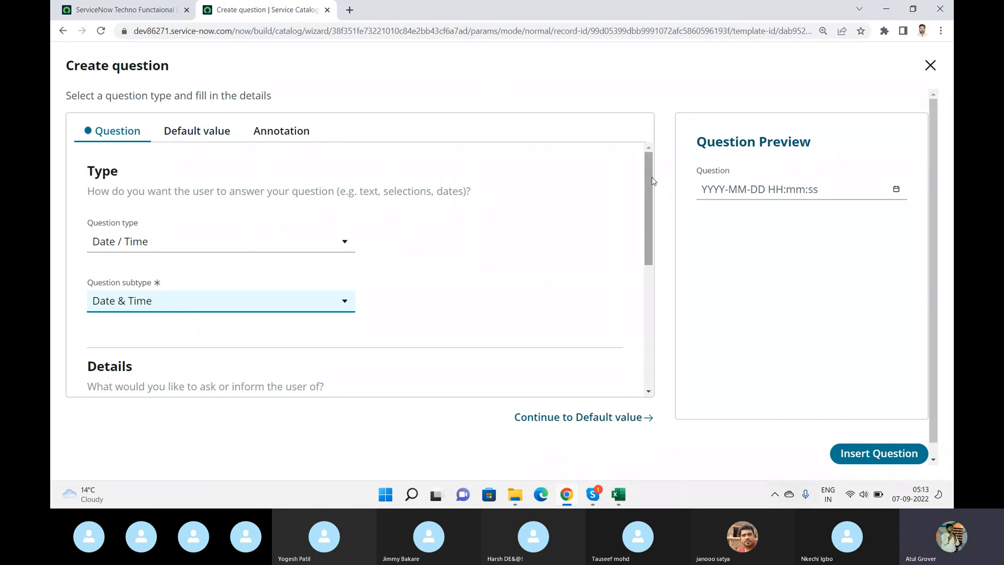
- Label the new question DOB and let its name fill in from the label
{"action": "left_click_drag", "start_coordinate": [652, 177], "coordinate": [651, 233]}
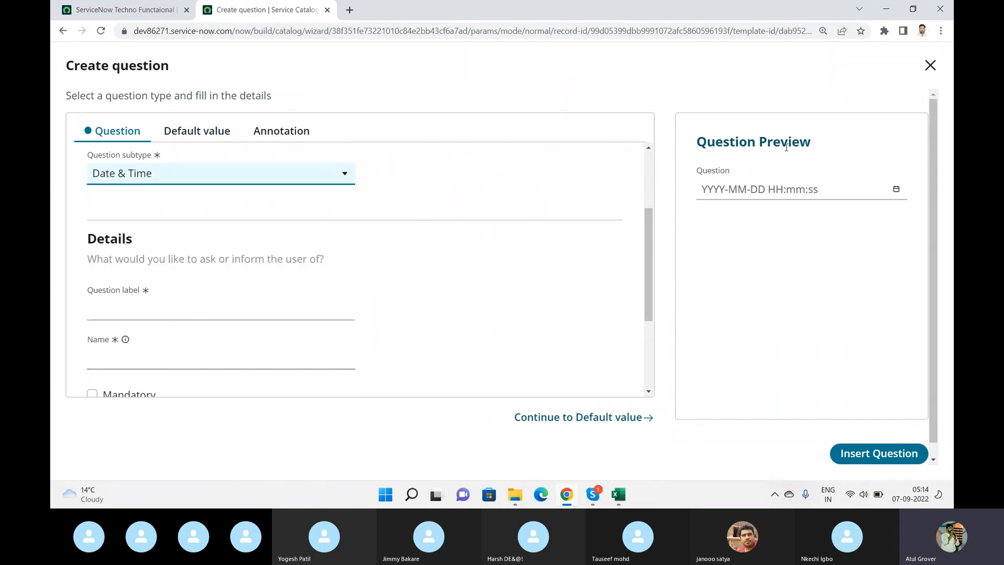
{"action": "left_click", "coordinate": [178, 305]}
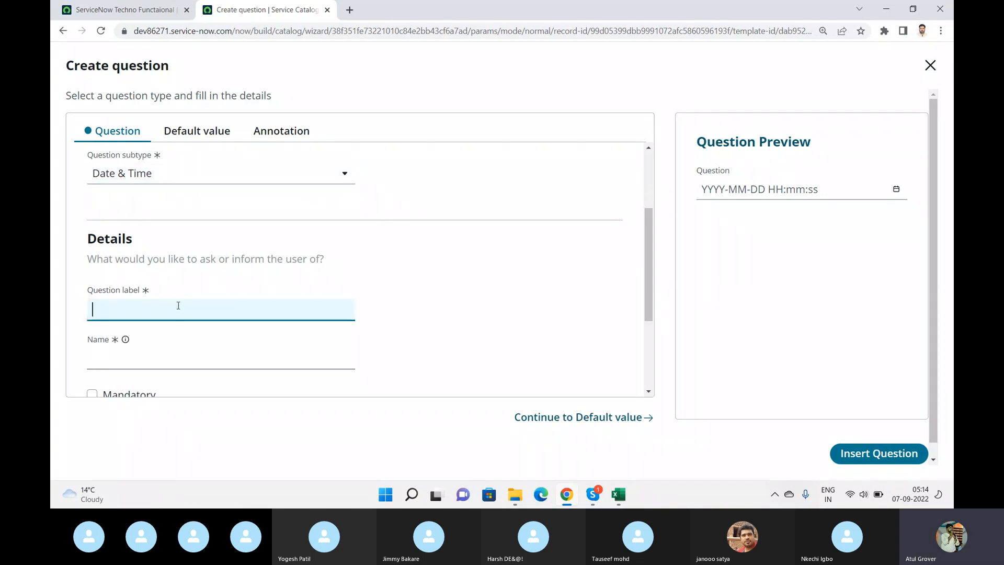
{"action": "type", "text": "DO"}
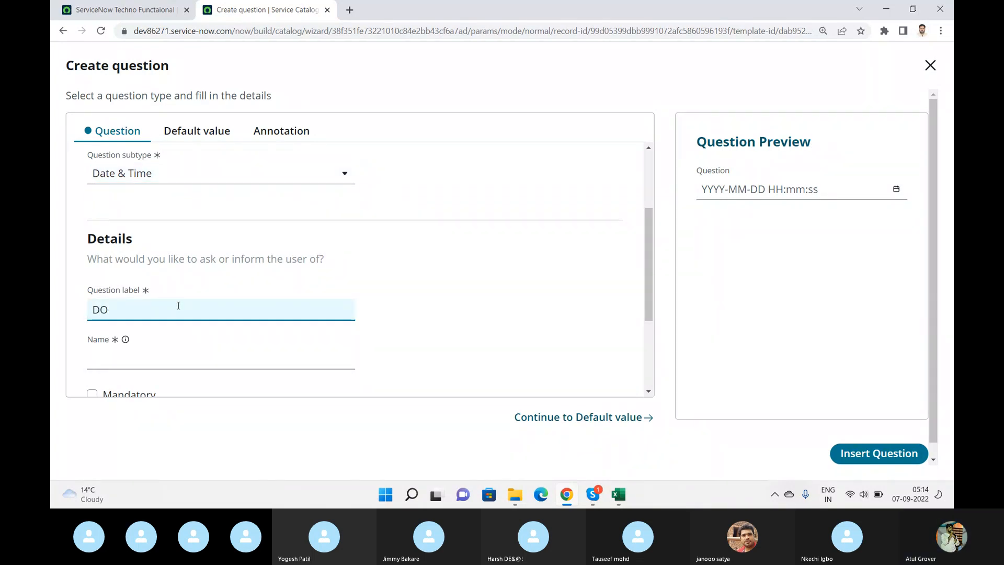
{"action": "type", "text": "B"}
{"action": "left_click", "coordinate": [160, 357]}
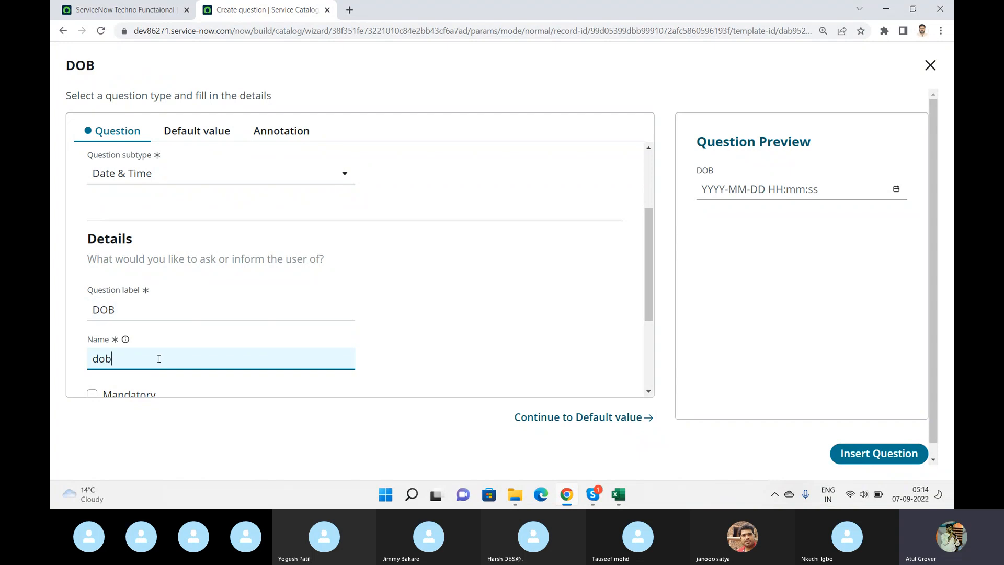
- Change the question's name to Date of Birth
{"action": "type", "text": "Date F"}
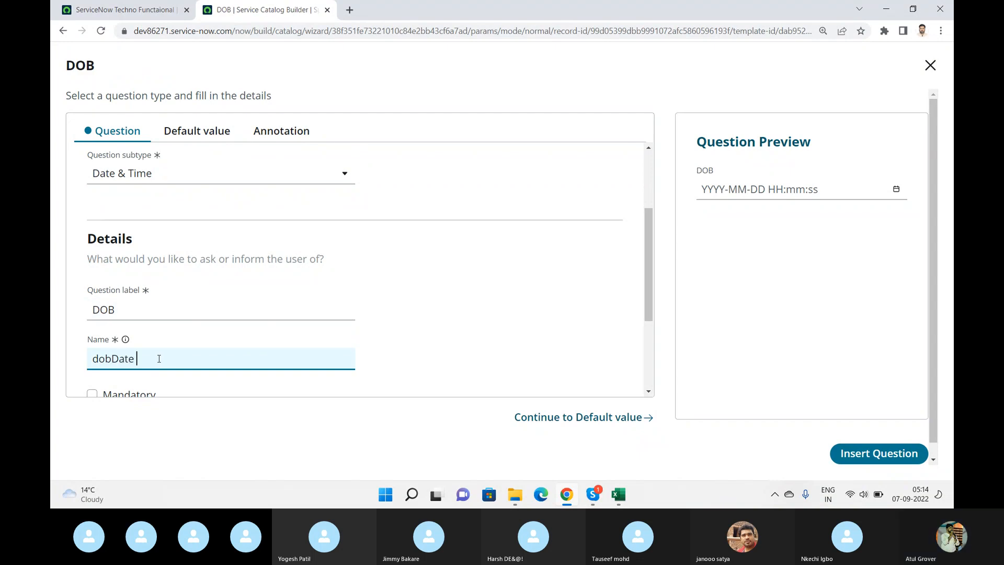
{"action": "key", "text": "BackSpace"}
{"action": "key", "text": "BackSpace"}
{"action": "key", "text": "BackSpace"}
{"action": "key", "text": "BackSpace"}
{"action": "key", "text": "BackSpace"}
{"action": "key", "text": "BackSpace"}
{"action": "key", "text": "BackSpace"}
{"action": "key", "text": "BackSpace"}
{"action": "key", "text": "BackSpace"}
{"action": "type", "text": "Date of"}
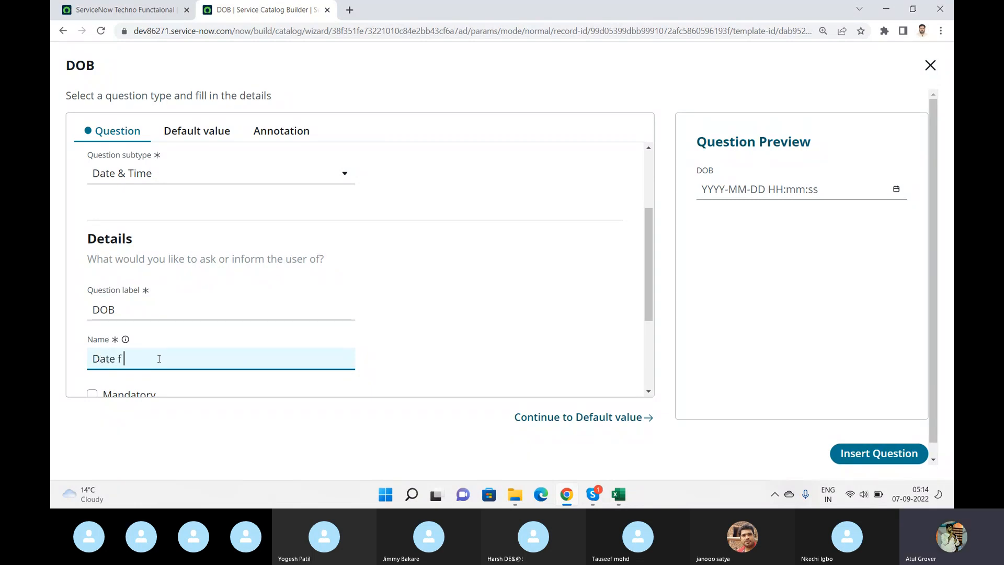
{"action": "key", "text": "BackSpace"}
{"action": "type", "text": "of Birth"}
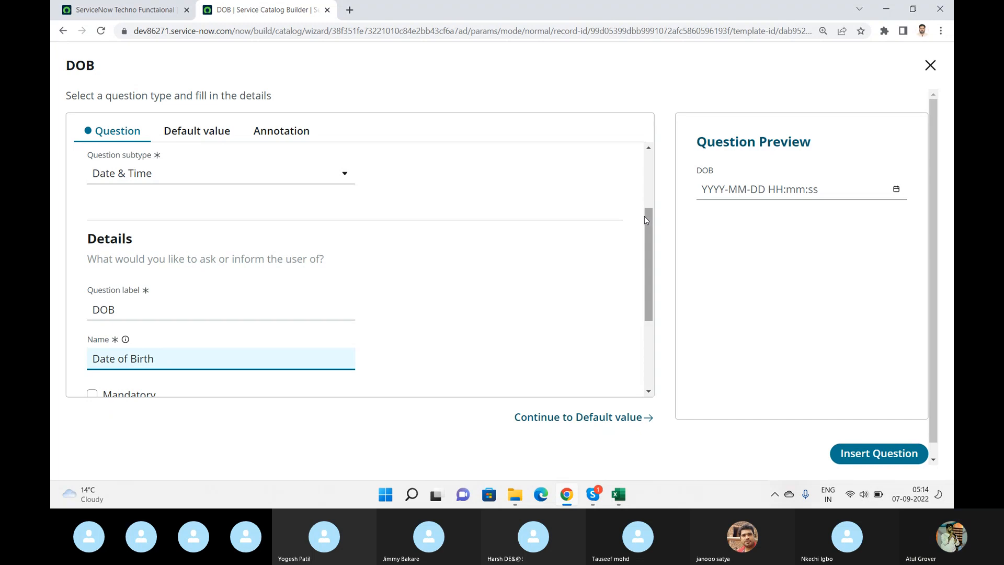
- Make the DOB question mandatory
{"action": "scroll", "coordinate": [645, 218], "scroll_direction": "down", "scroll_amount": 3}
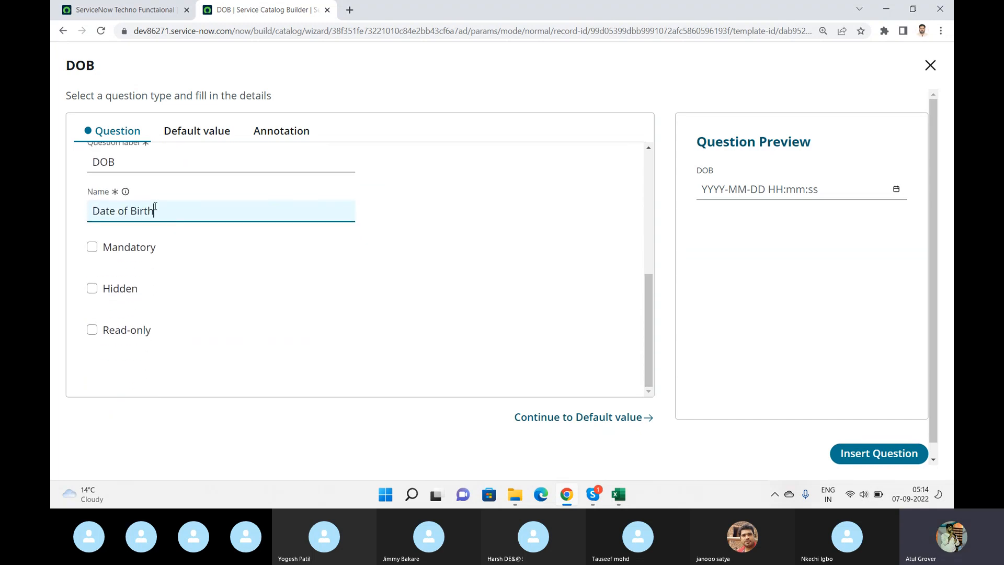
{"action": "left_click", "coordinate": [96, 248]}
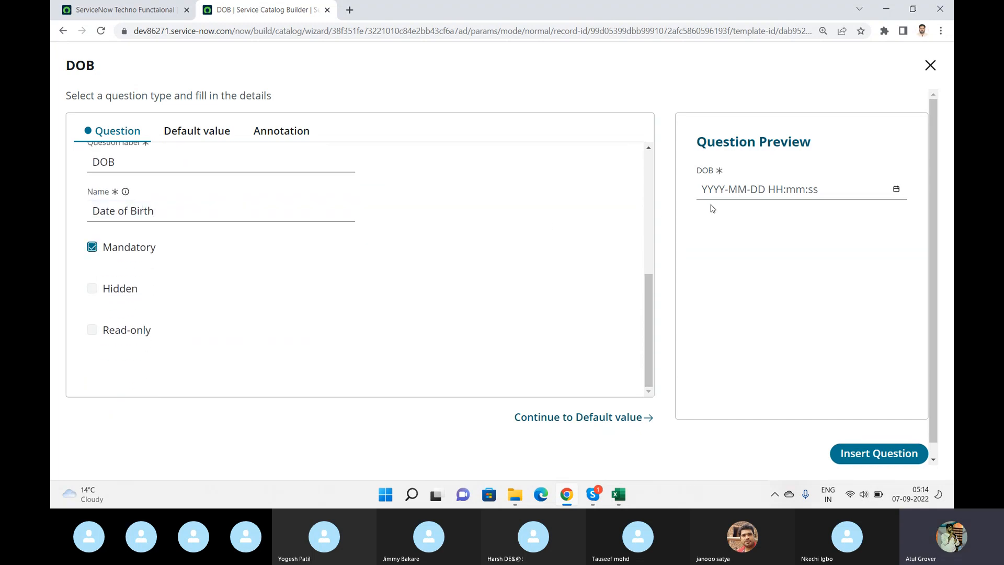
{"action": "left_click", "coordinate": [93, 248]}
{"action": "left_click", "coordinate": [93, 248]}
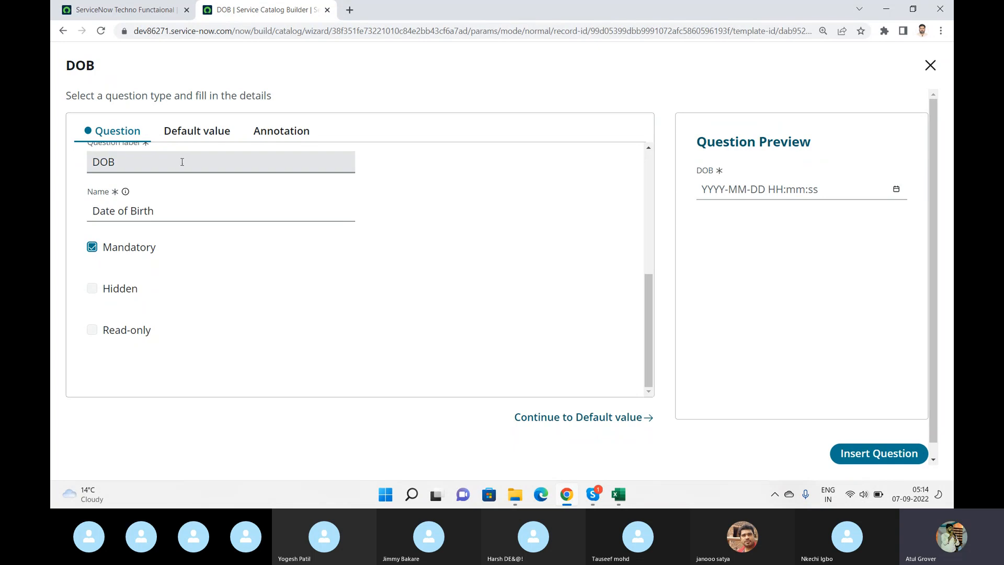
- Check the default value settings, show instructions reading "Hello" in the question's annotation, and try to insert the question
{"action": "left_click", "coordinate": [186, 134]}
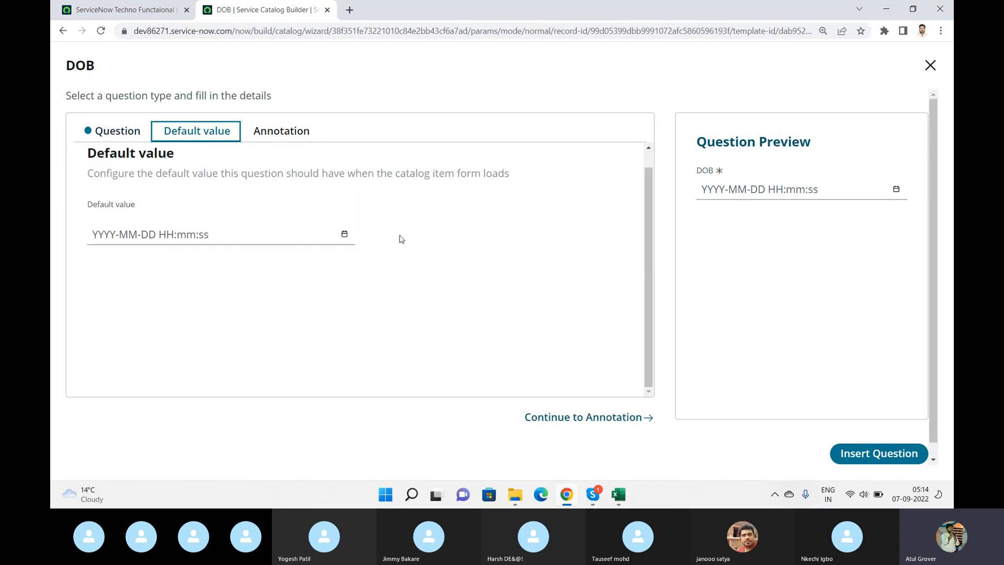
{"action": "left_click", "coordinate": [288, 131]}
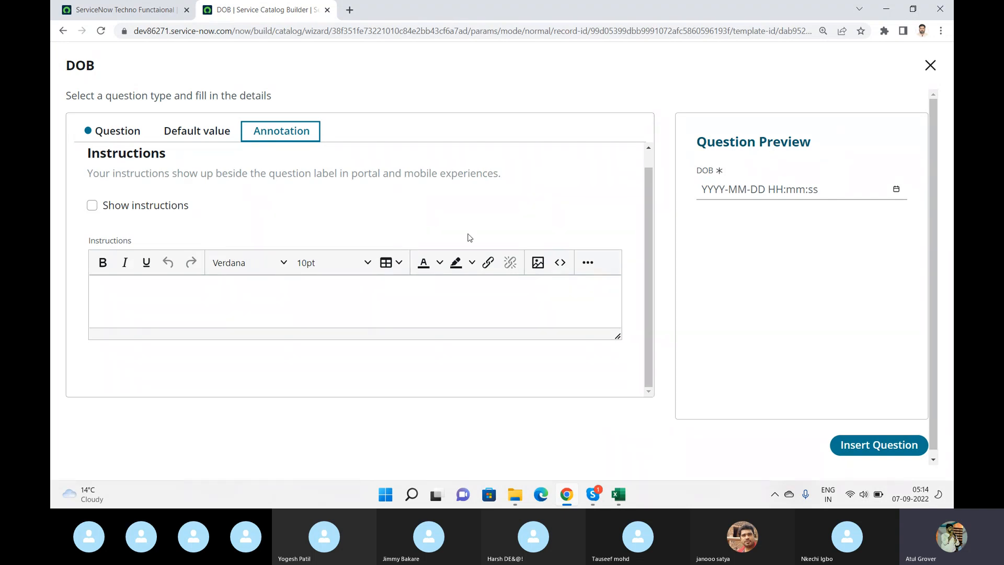
{"action": "left_click", "coordinate": [93, 206]}
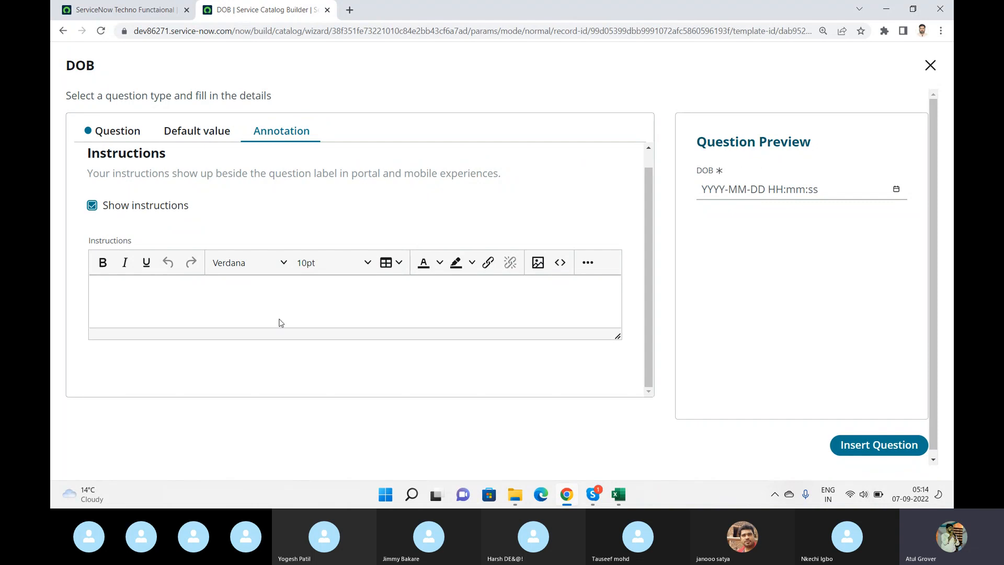
{"action": "left_click", "coordinate": [204, 309]}
{"action": "type", "text": "Hello"}
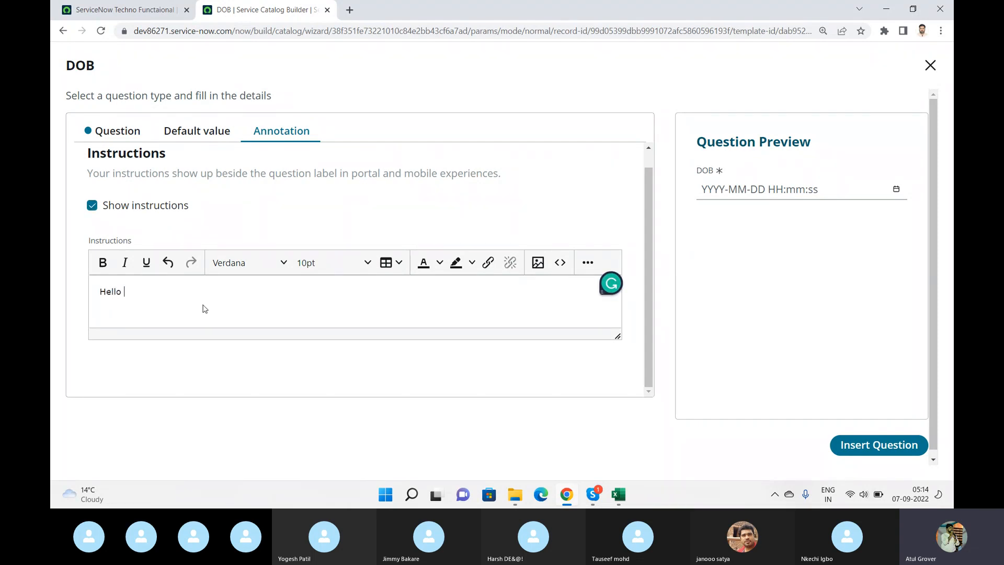
{"action": "left_click", "coordinate": [875, 449]}
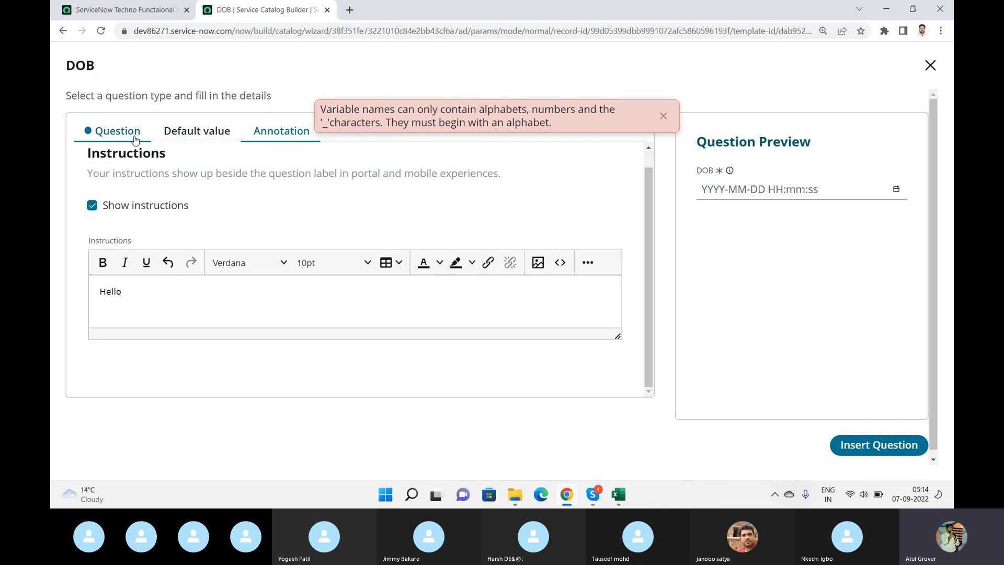
- Set the DOB question's name to dob and insert the question into the item
{"action": "left_click", "coordinate": [117, 131]}
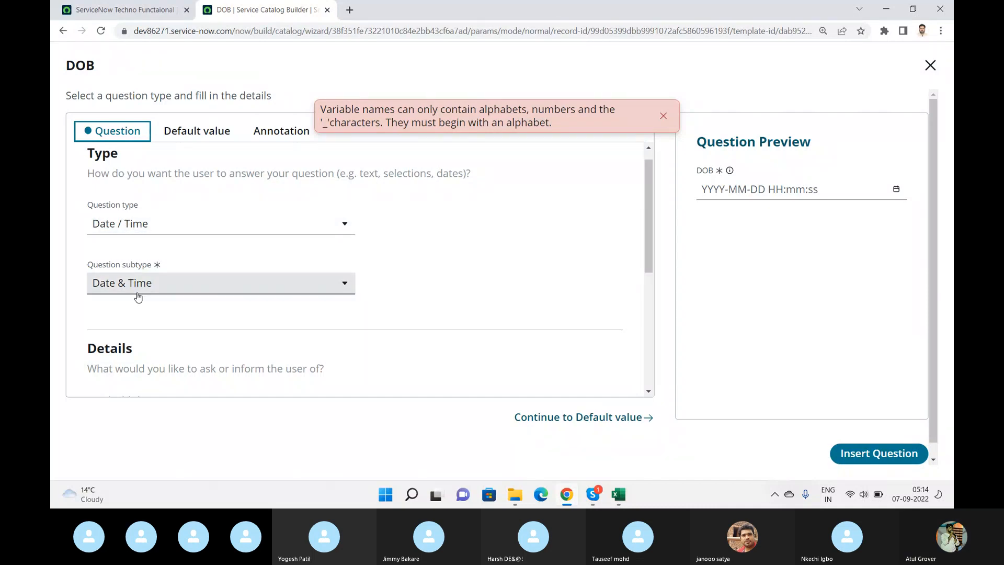
{"action": "left_click_drag", "start_coordinate": [651, 208], "coordinate": [651, 266]}
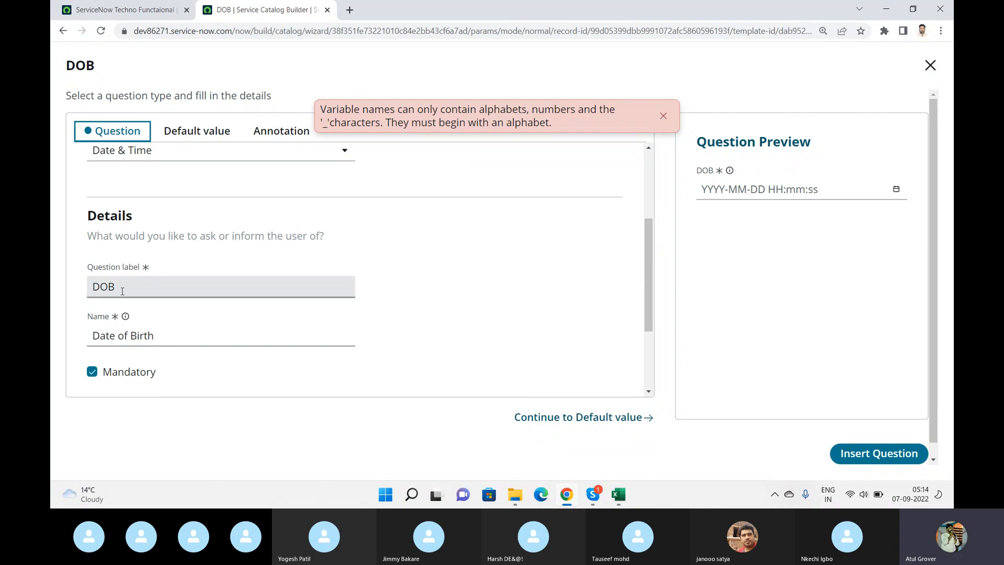
{"action": "left_click", "coordinate": [94, 287]}
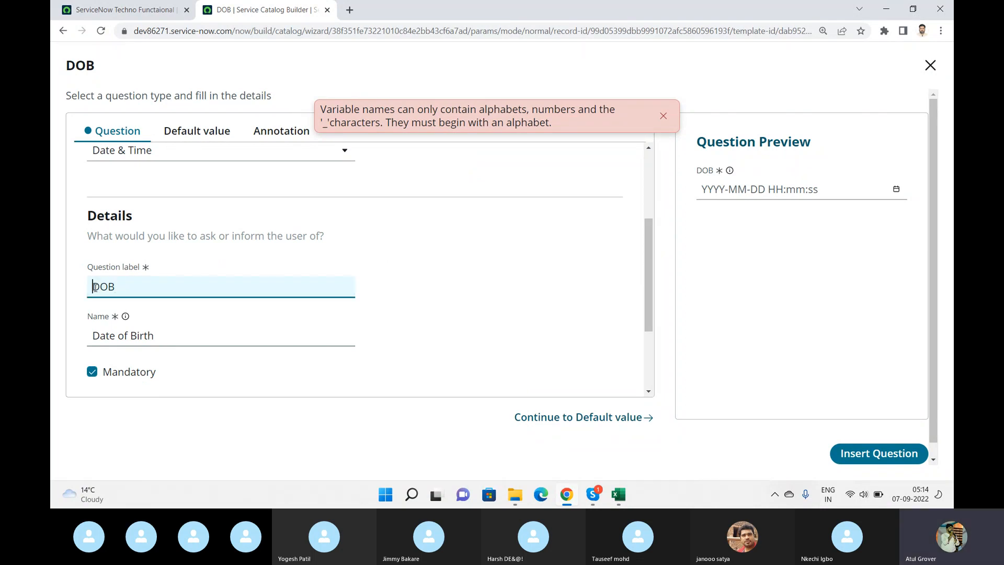
{"action": "left_click", "coordinate": [96, 331]}
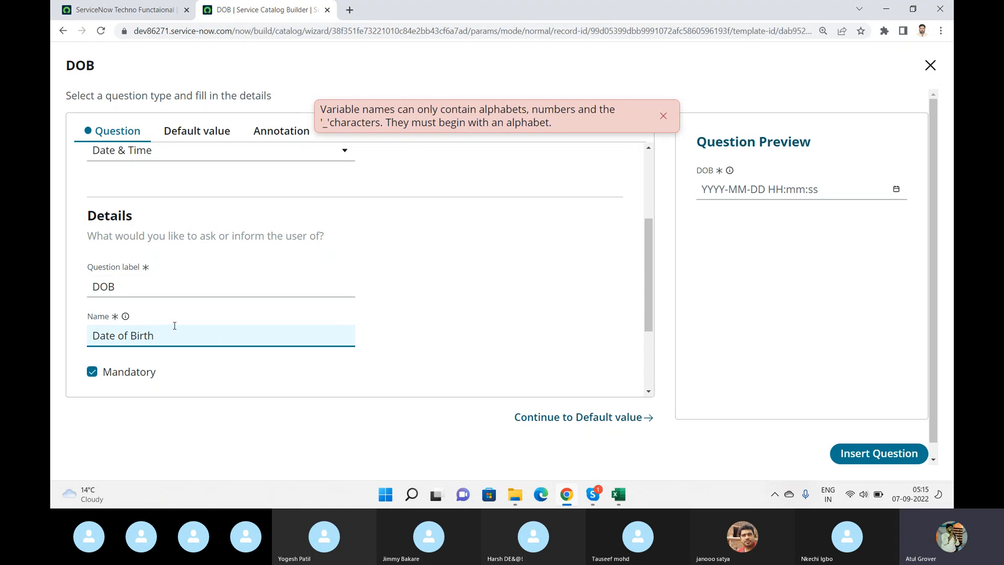
{"action": "left_click_drag", "start_coordinate": [175, 325], "coordinate": [52, 314]}
{"action": "type", "text": "dob"}
{"action": "left_click", "coordinate": [874, 455]}
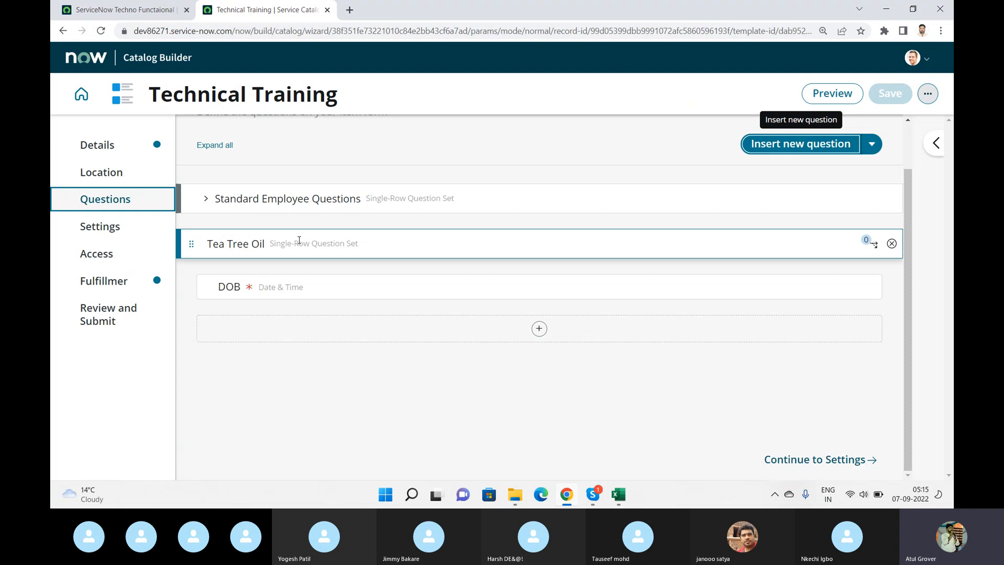
- Compare the Technical Training item's Settings section with the portal settings of the existing ServiceNow Techno Functaional item
{"action": "left_click", "coordinate": [97, 228]}
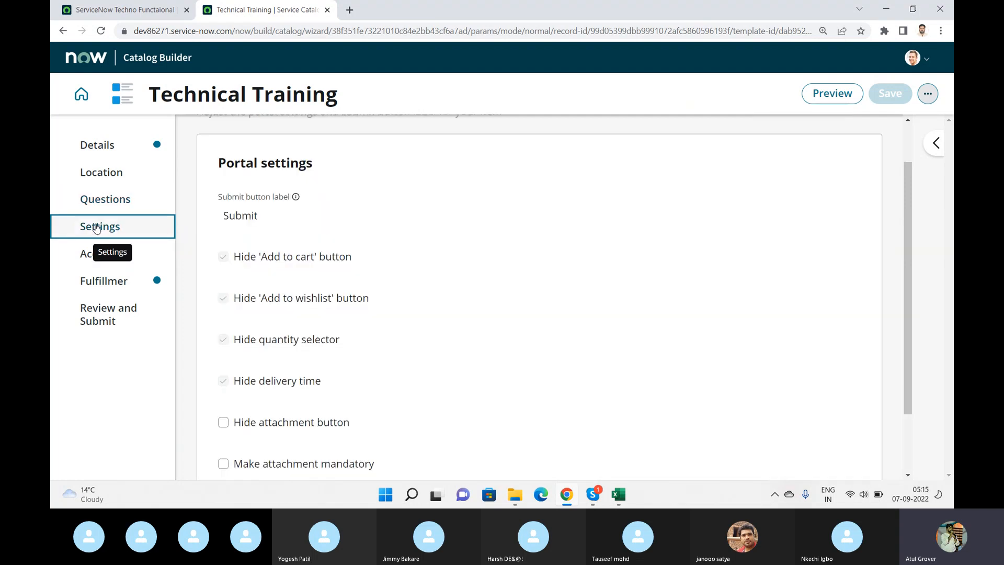
{"action": "left_click", "coordinate": [123, 11]}
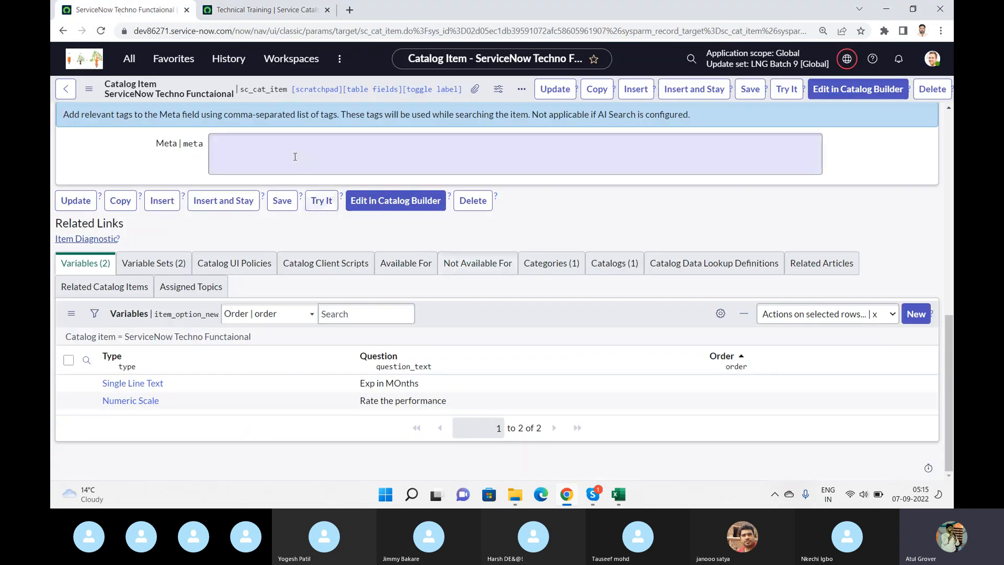
{"action": "scroll", "coordinate": [335, 241], "scroll_direction": "up", "scroll_amount": 1}
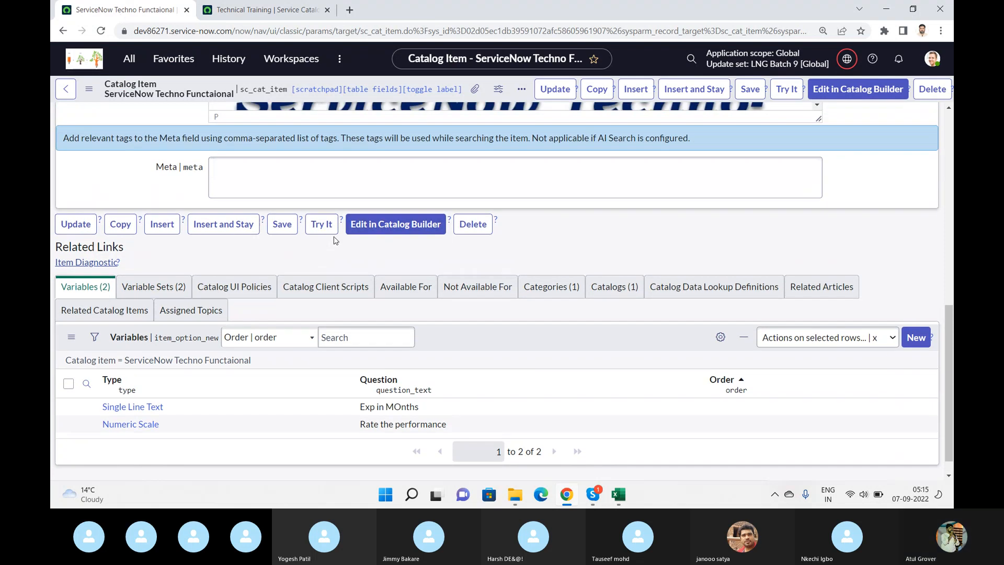
{"action": "scroll", "coordinate": [336, 241], "scroll_direction": "up", "scroll_amount": 6}
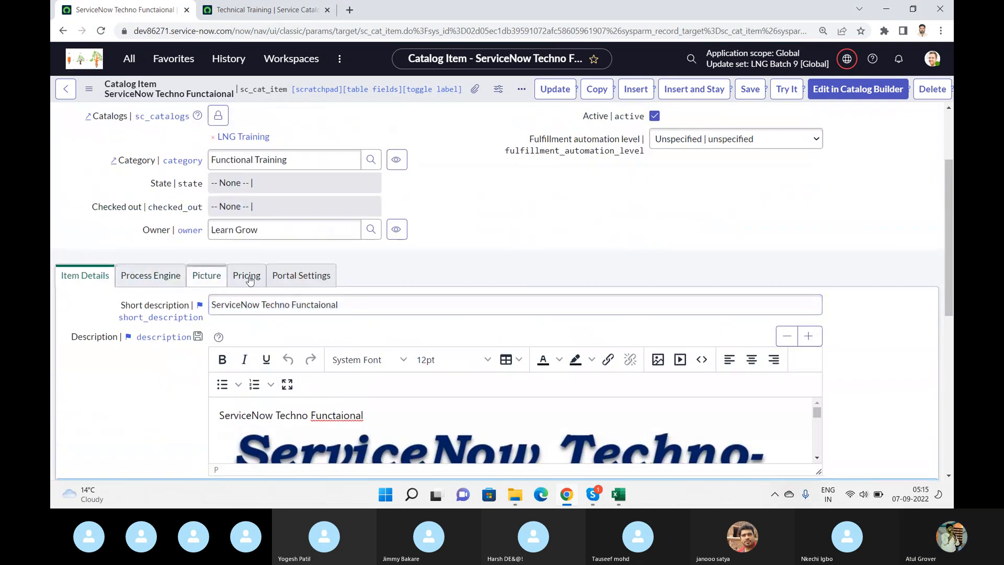
{"action": "left_click", "coordinate": [301, 276]}
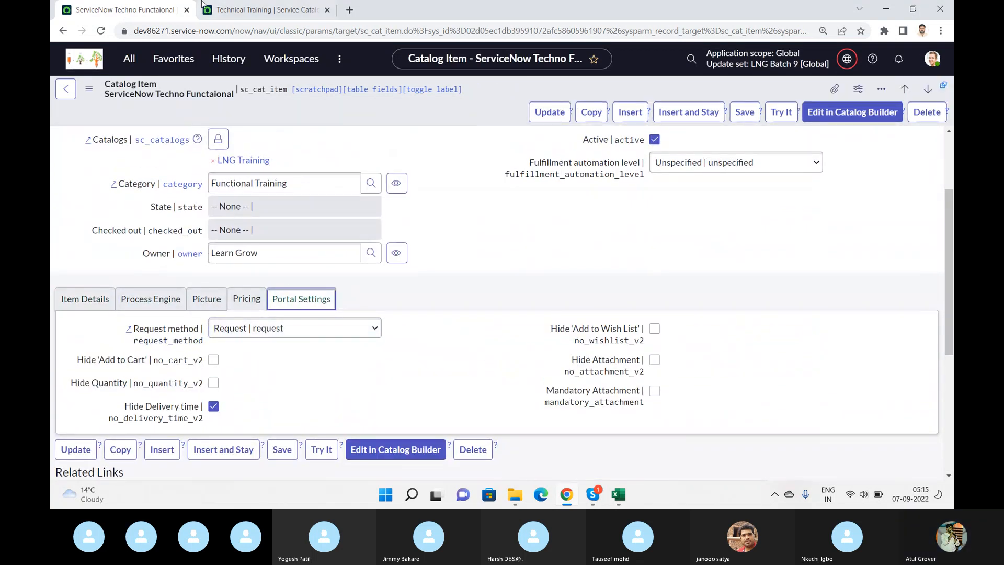
{"action": "left_click", "coordinate": [257, 11]}
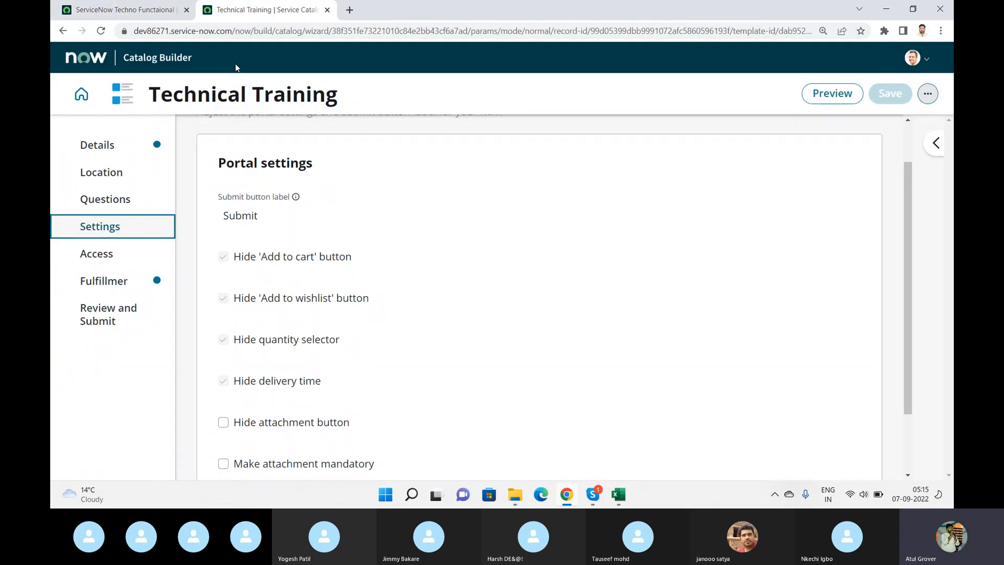
- Review the submit label and remaining portal settings of Technical Training, and continue to its Access section
{"action": "left_click_drag", "start_coordinate": [271, 218], "coordinate": [224, 214]}
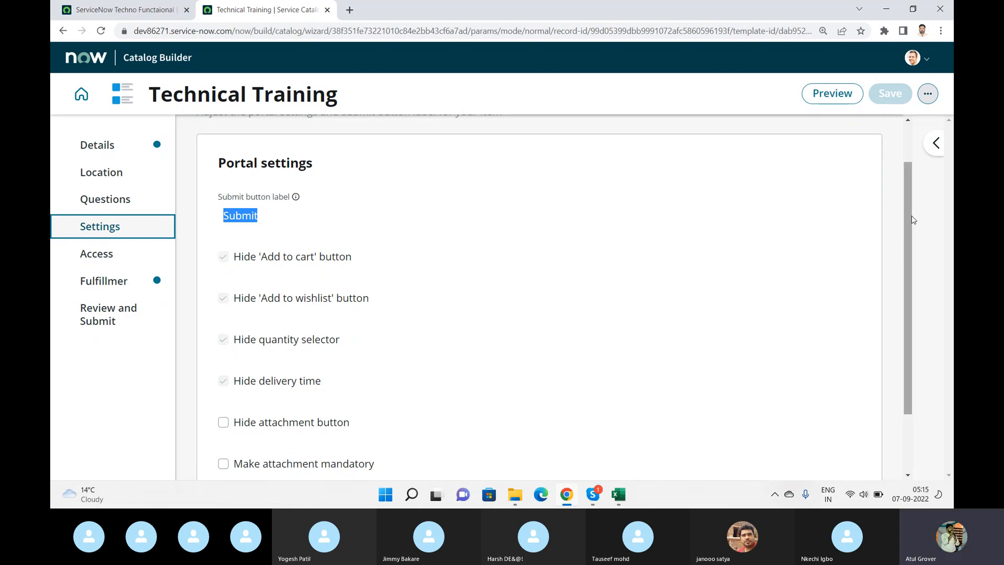
{"action": "left_click_drag", "start_coordinate": [913, 220], "coordinate": [937, 359]}
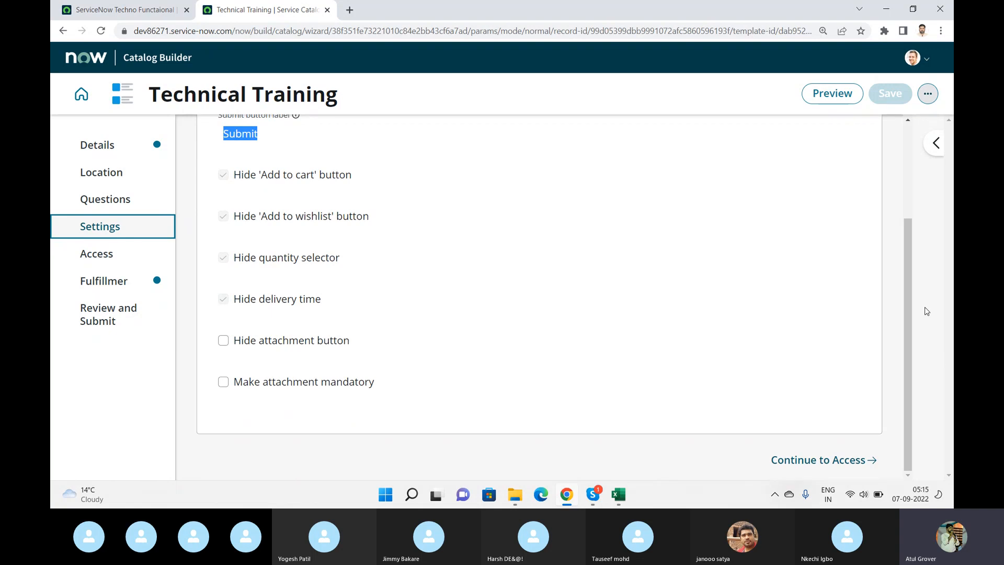
{"action": "left_click", "coordinate": [81, 262]}
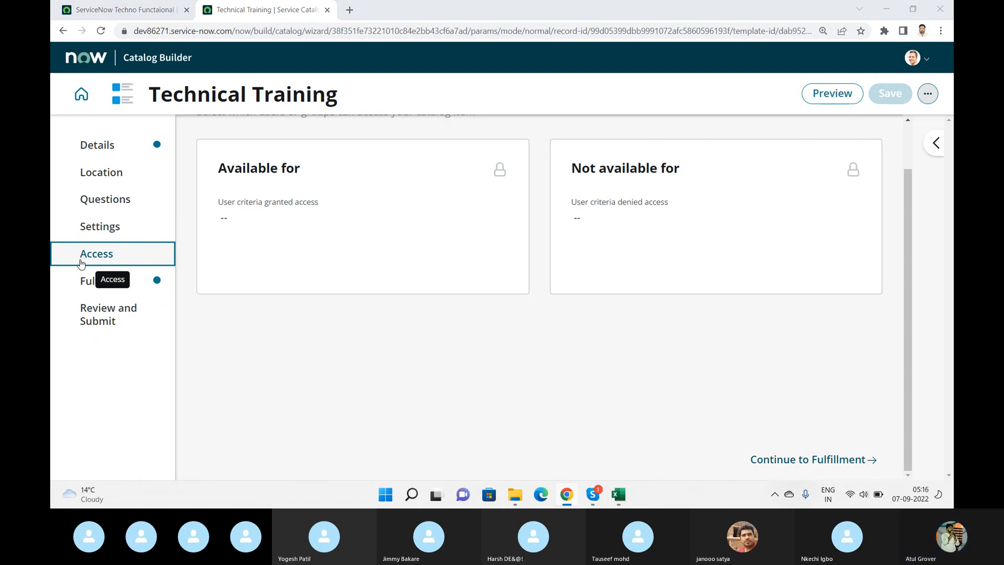
{"action": "key", "text": "alt+Tab"}
{"action": "key", "text": "alt+Tab"}
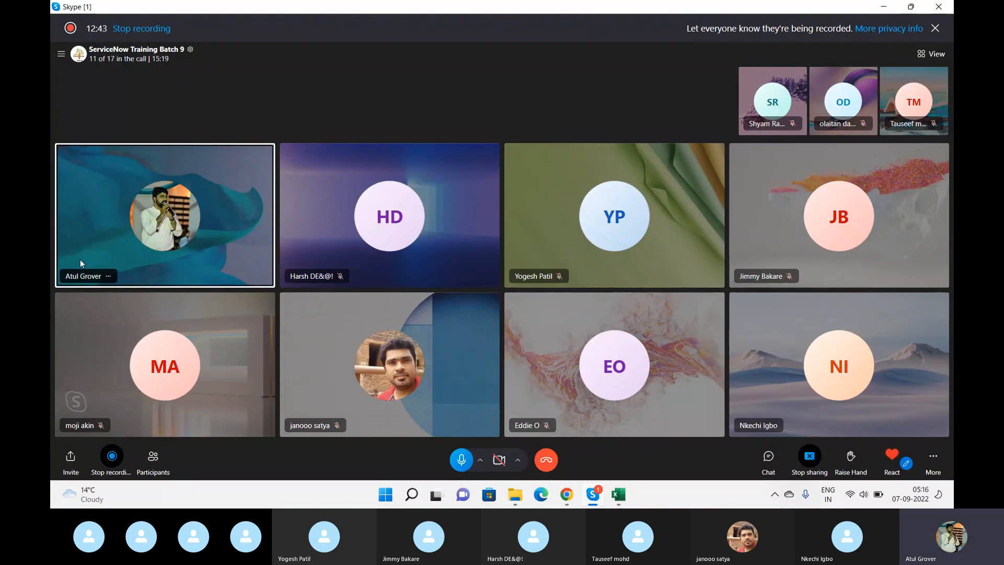
{"action": "key", "text": "alt+Tab"}
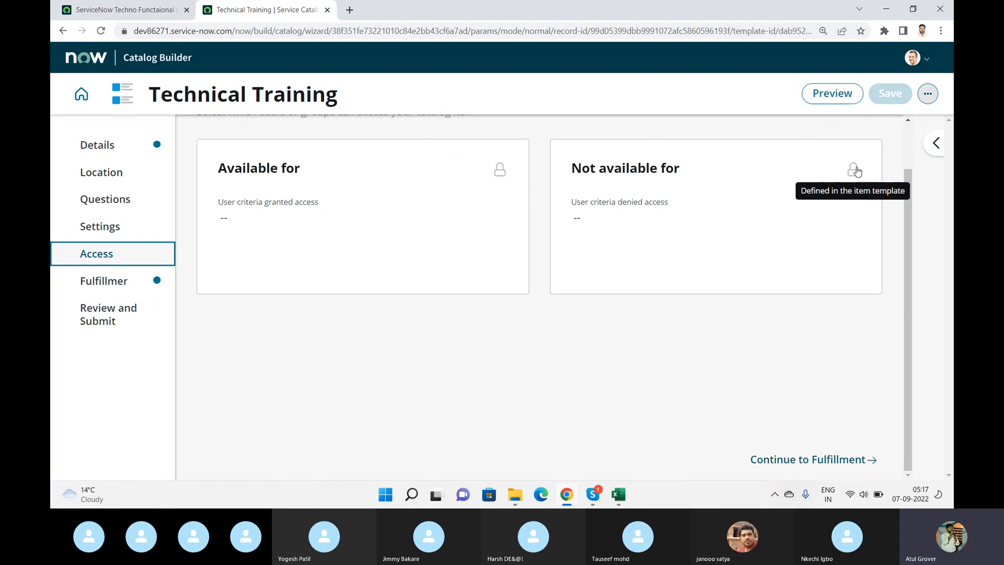
- Open the Available For user criteria of the ServiceNow Techno Functaional catalog item for editing
{"action": "left_click", "coordinate": [88, 10]}
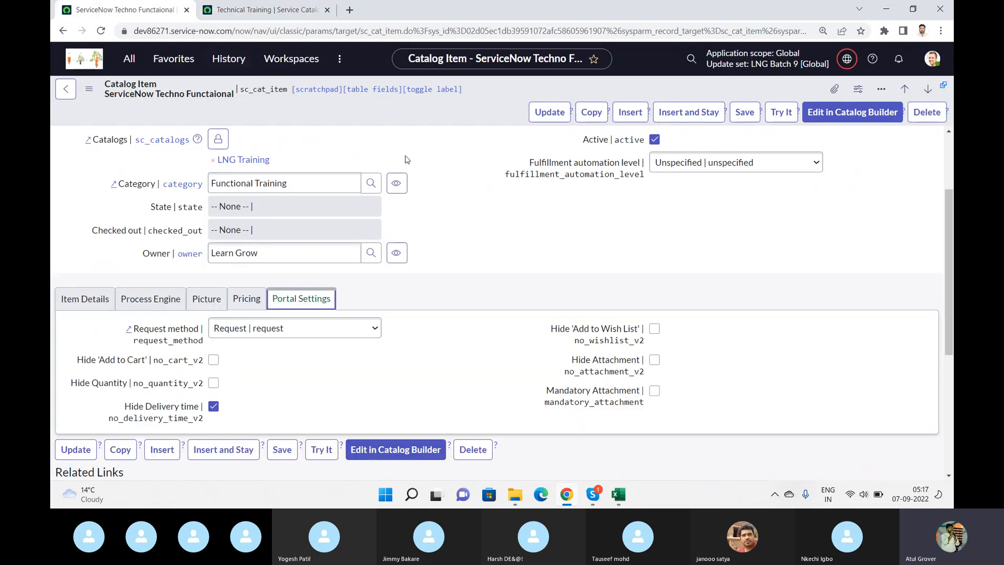
{"action": "scroll", "coordinate": [471, 235], "scroll_direction": "down", "scroll_amount": 5}
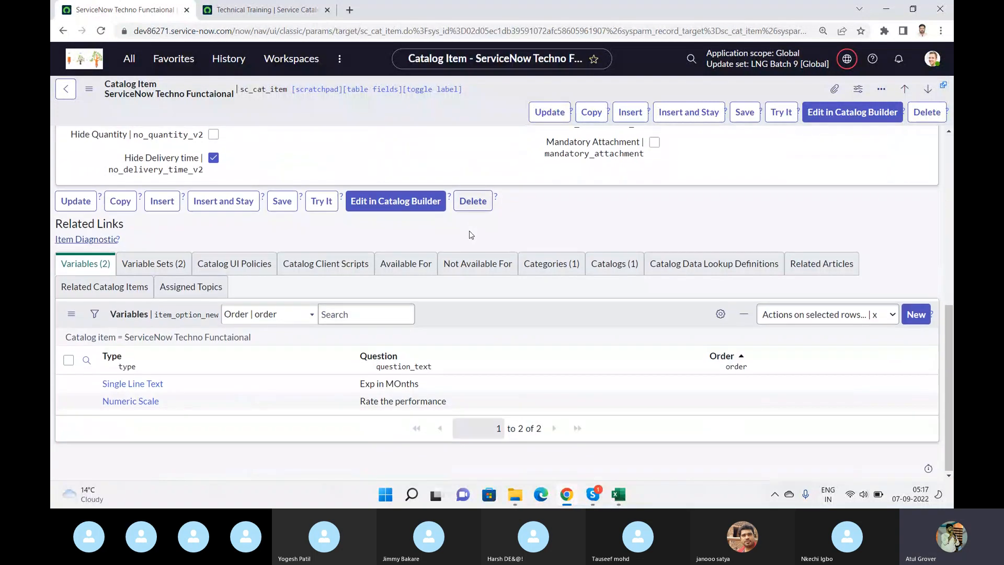
{"action": "left_click", "coordinate": [398, 265]}
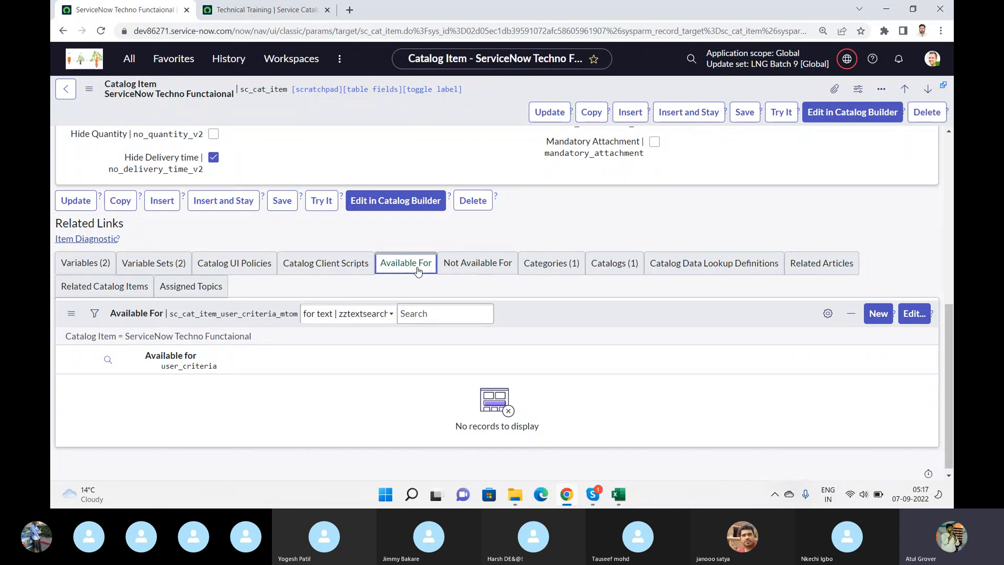
{"action": "left_click", "coordinate": [925, 321]}
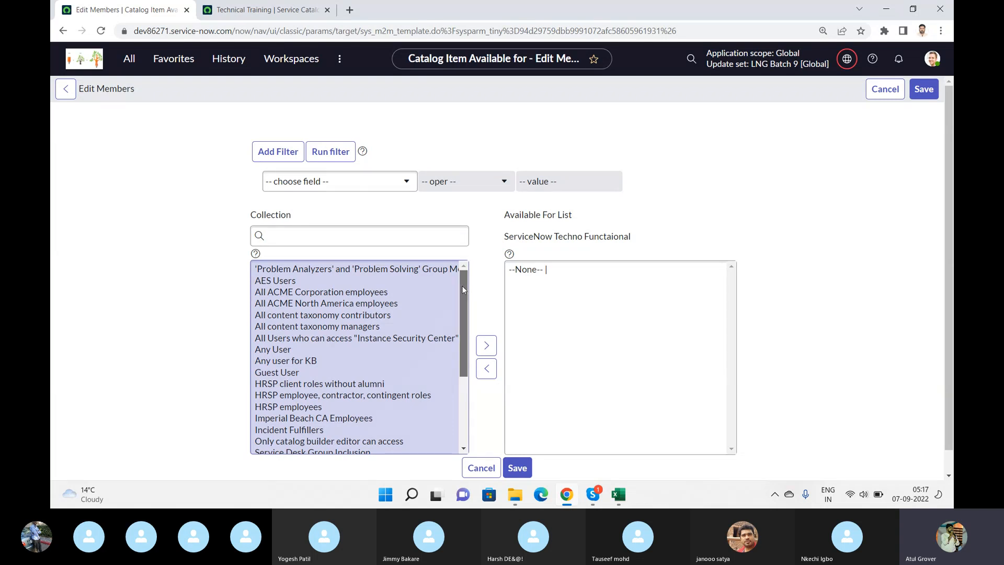
- Select SOW ITIL Service Desk, The ACME North America HR Department and Incident Fulfillers in the collection of user criteria
{"action": "left_click_drag", "start_coordinate": [462, 286], "coordinate": [477, 382]}
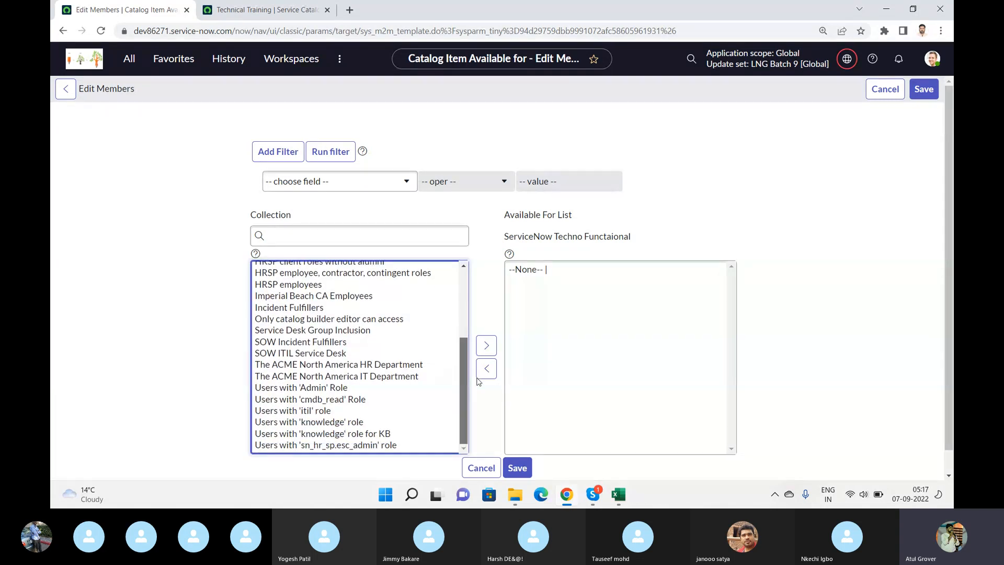
{"action": "left_click", "coordinate": [315, 353]}
{"action": "scroll", "coordinate": [315, 356], "scroll_direction": "down", "scroll_amount": 1}
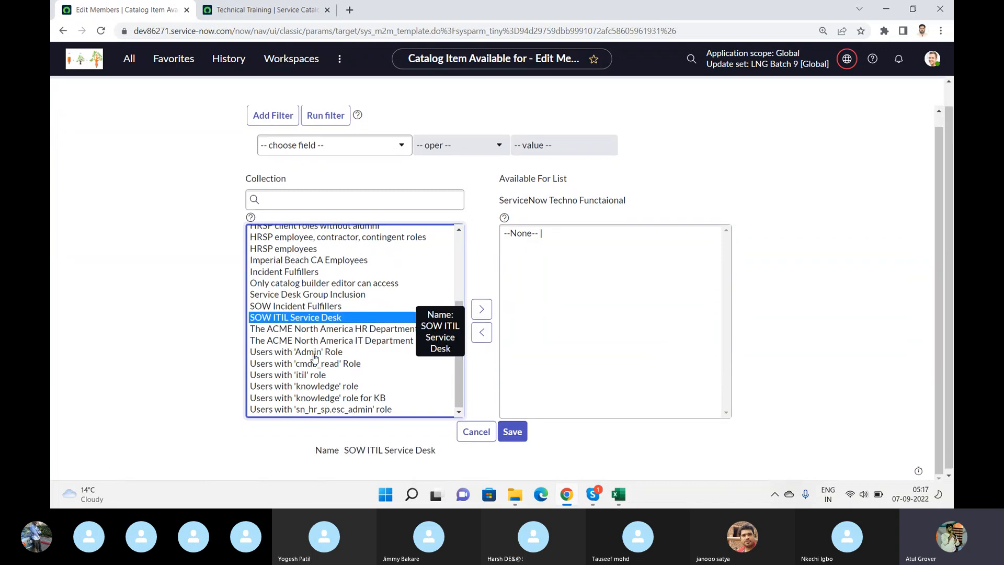
{"action": "left_click", "coordinate": [327, 330], "text": "ctrl"}
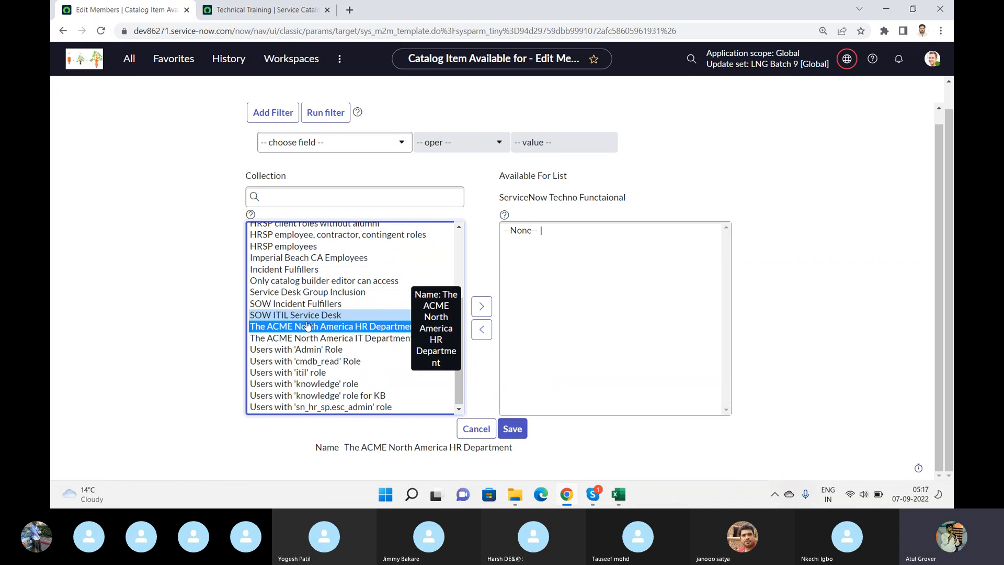
{"action": "left_click", "coordinate": [306, 270], "text": "ctrl"}
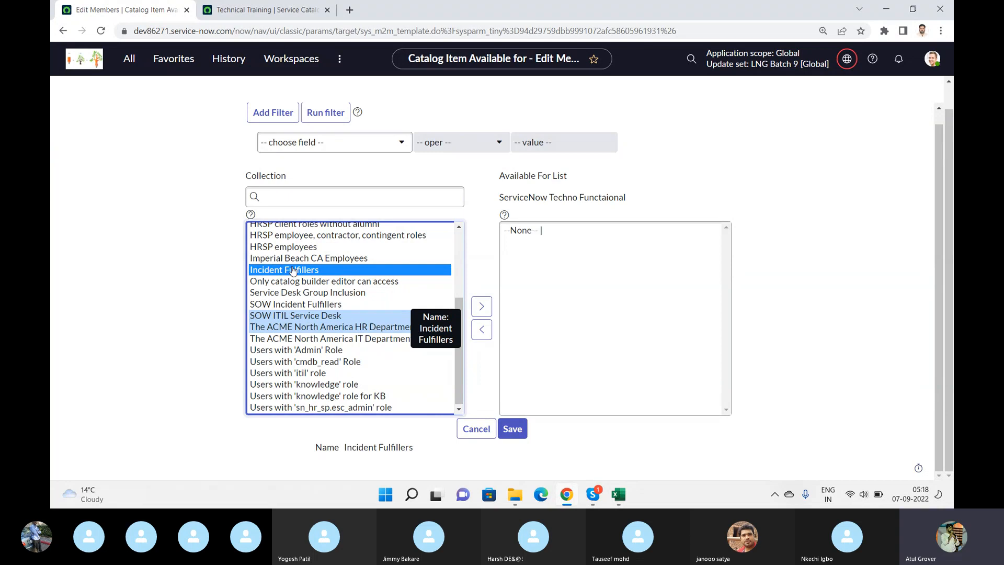
- Find the User Administration modules and open the Groups list in a separate browser tab
{"action": "left_click", "coordinate": [129, 59]}
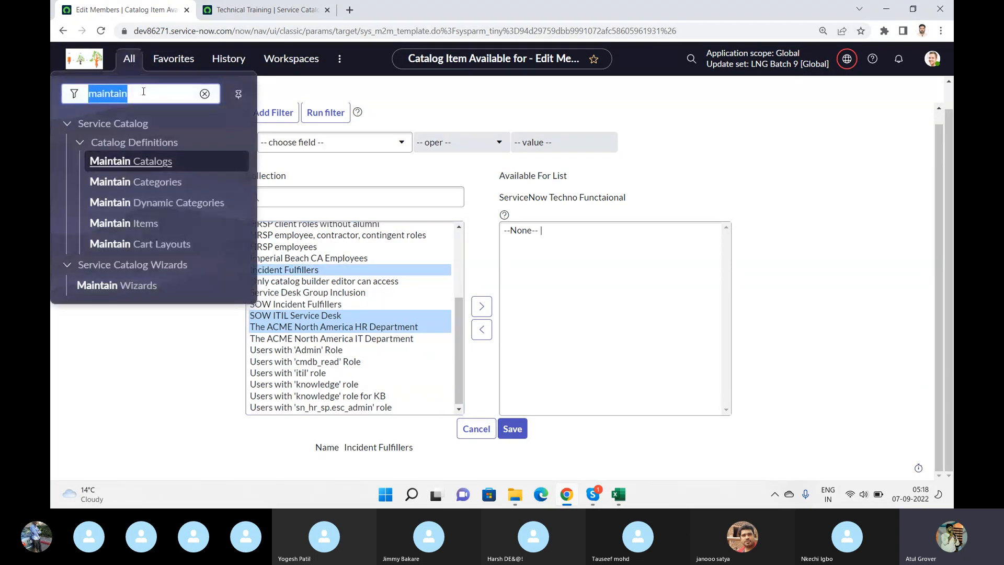
{"action": "type", "text": "user a"}
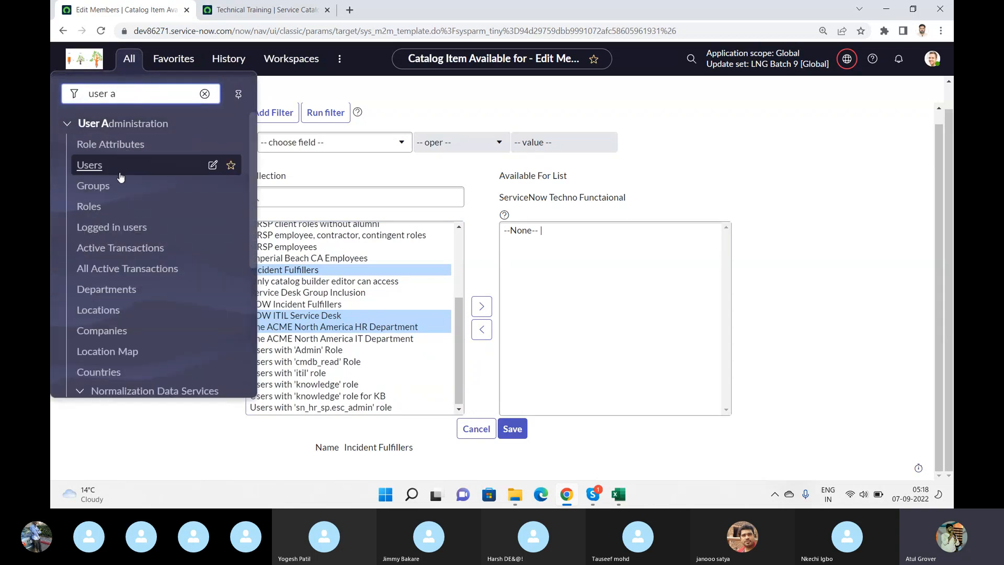
{"action": "middle_click", "coordinate": [103, 187]}
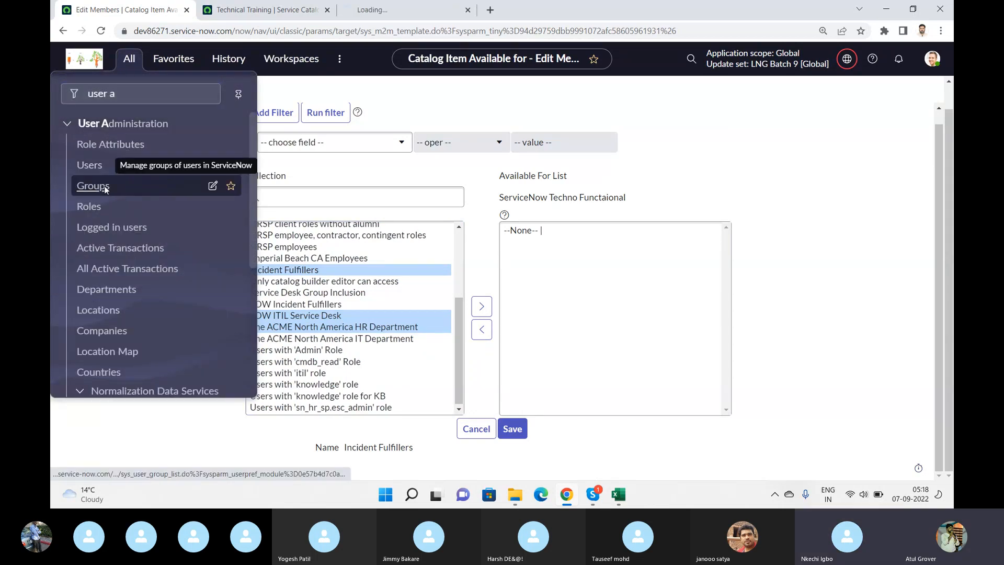
{"action": "left_click", "coordinate": [422, 11]}
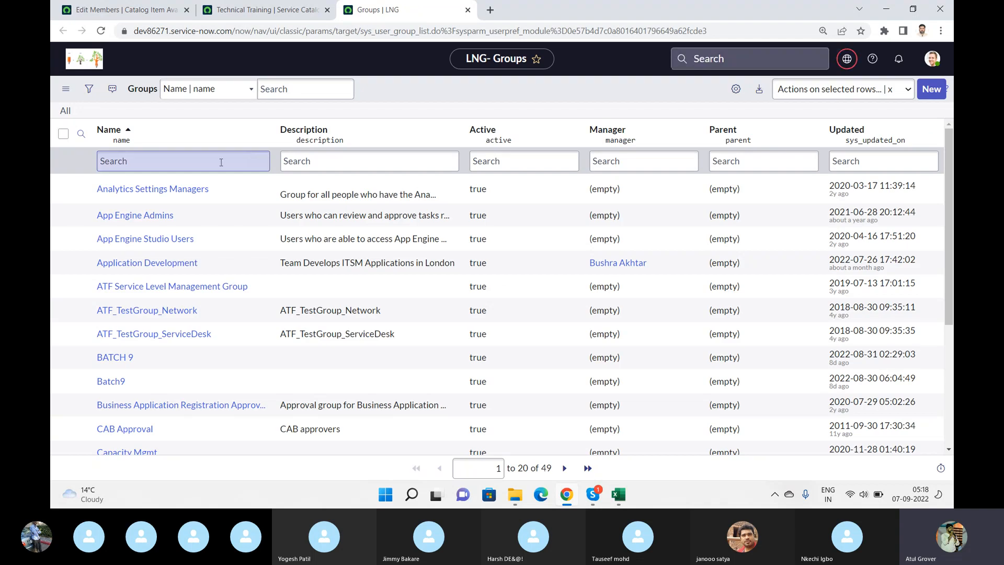
- Search the group names for "incident f", and widen the search to "incident"
{"action": "left_click", "coordinate": [221, 162]}
{"action": "type", "text": "incid"}
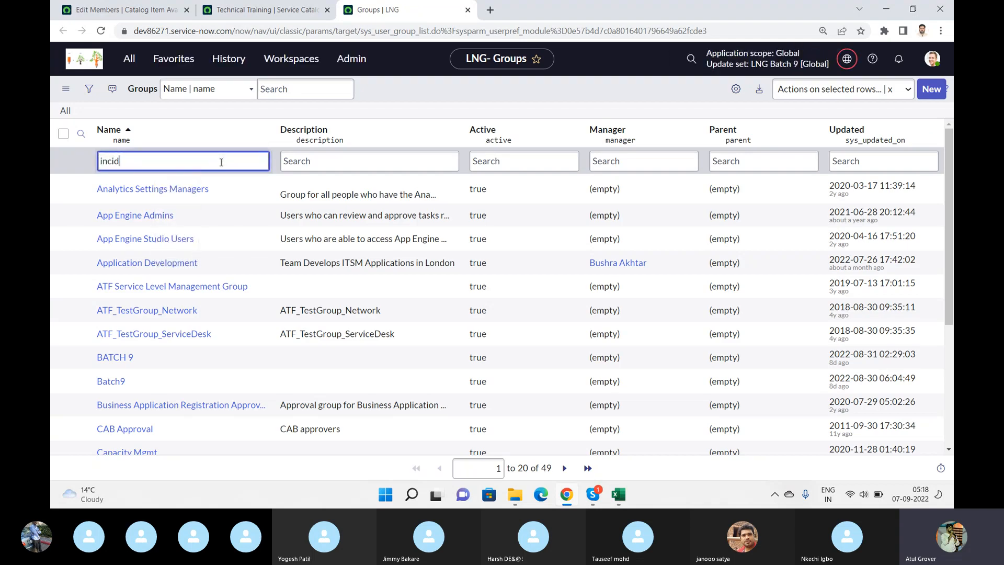
{"action": "type", "text": "ent f"}
{"action": "key", "text": "Return"}
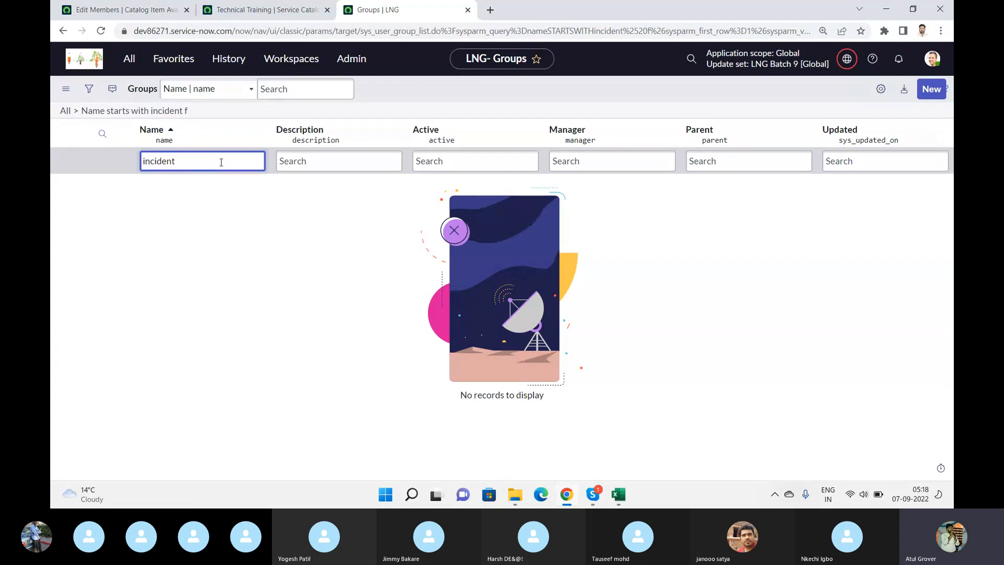
{"action": "key", "text": "Return"}
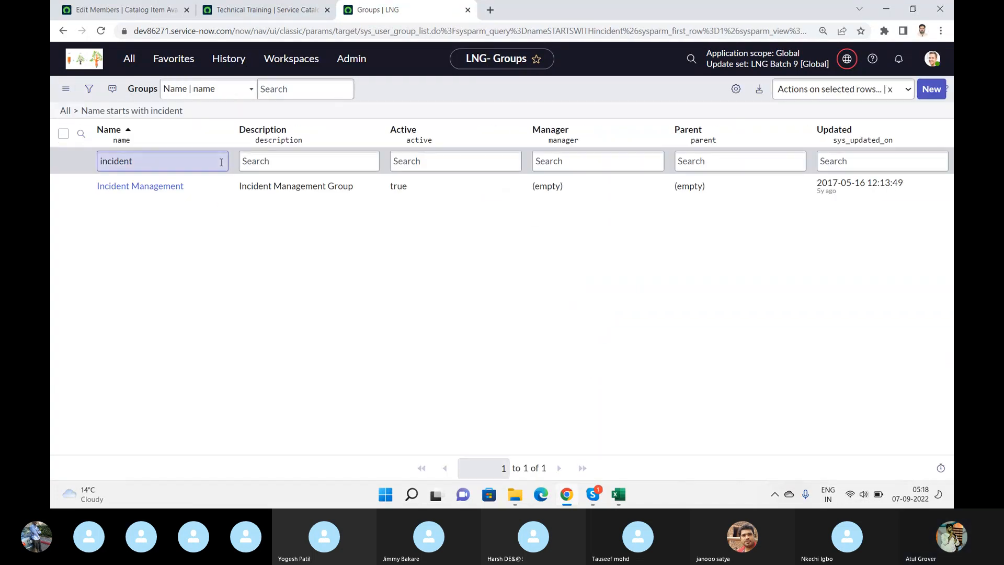
- Extend the user criteria selection with the 'itil', 'cmdb_read' and 'Admin' role users, add all selected criteria to the Available For list and save
{"action": "left_click", "coordinate": [268, 9]}
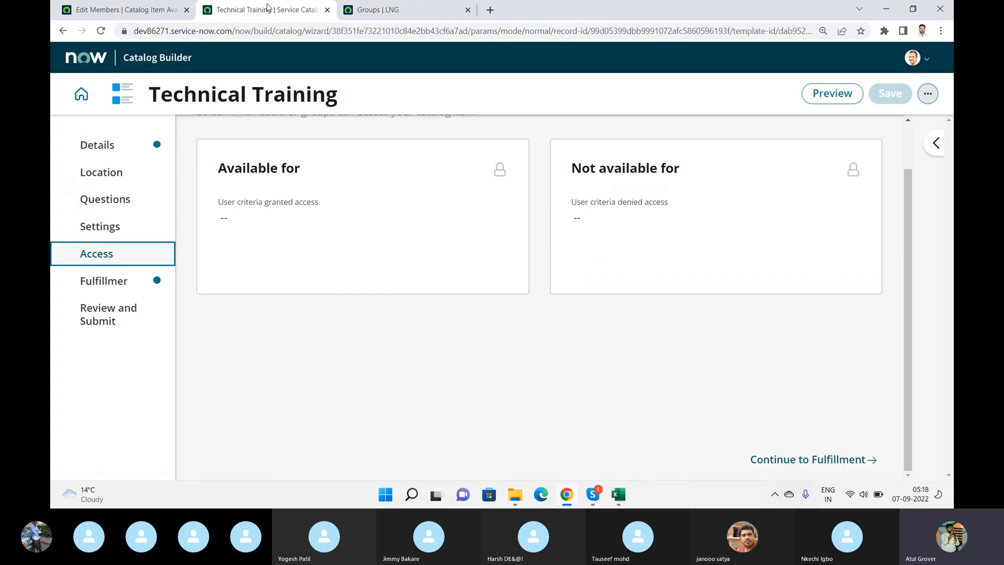
{"action": "left_click", "coordinate": [147, 10]}
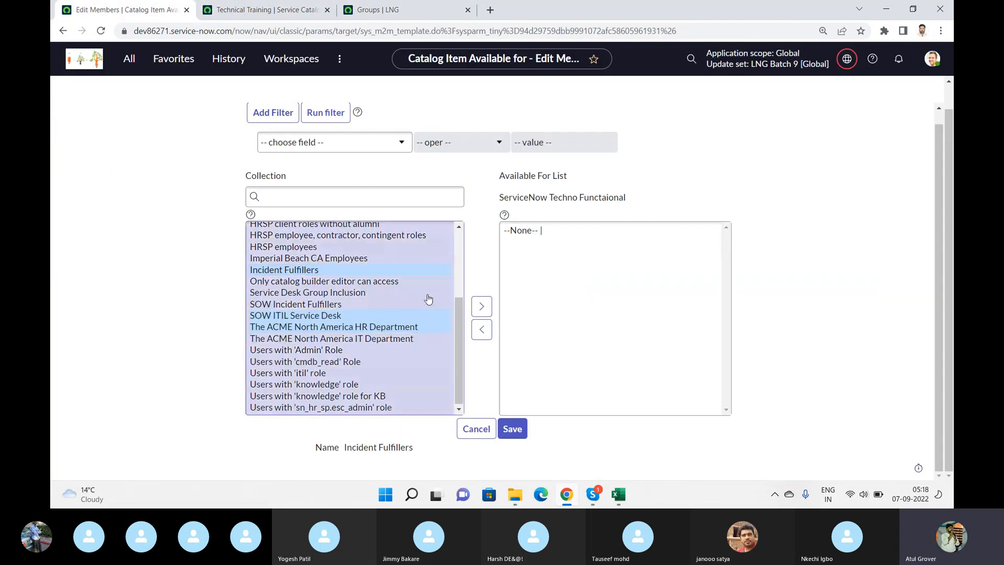
{"action": "left_click_drag", "start_coordinate": [460, 323], "coordinate": [468, 250]}
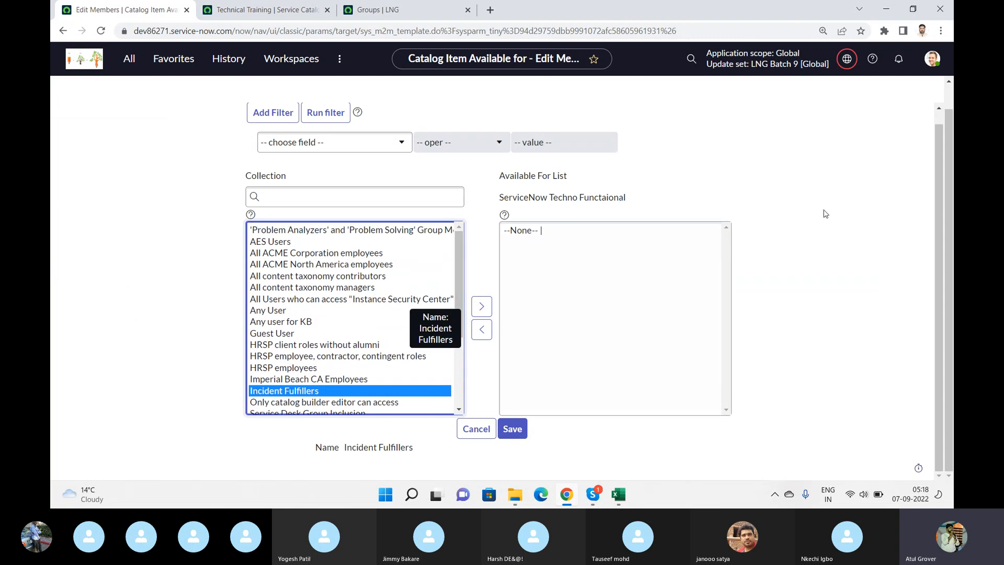
{"action": "left_click_drag", "start_coordinate": [944, 245], "coordinate": [939, 187]}
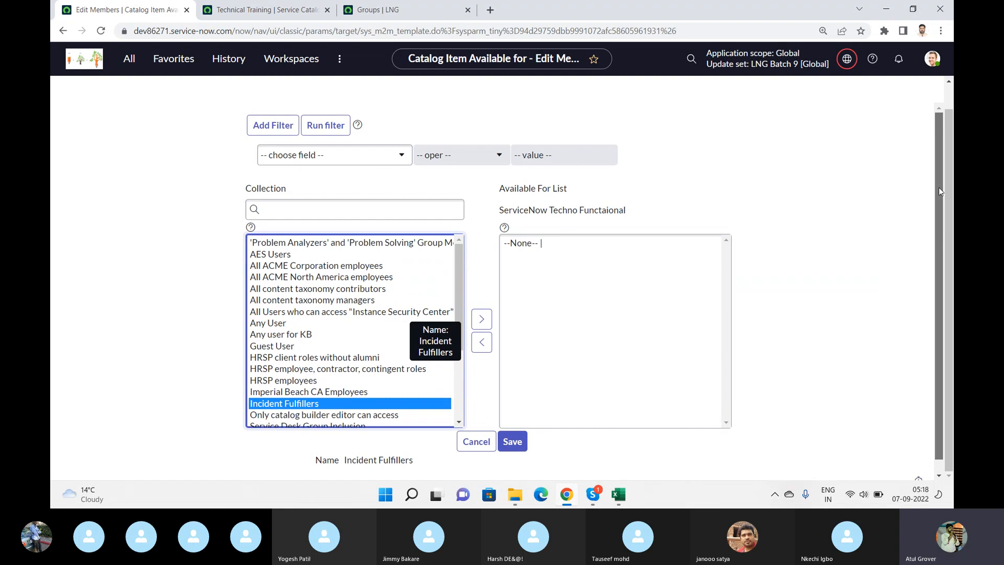
{"action": "left_click_drag", "start_coordinate": [943, 201], "coordinate": [943, 230]}
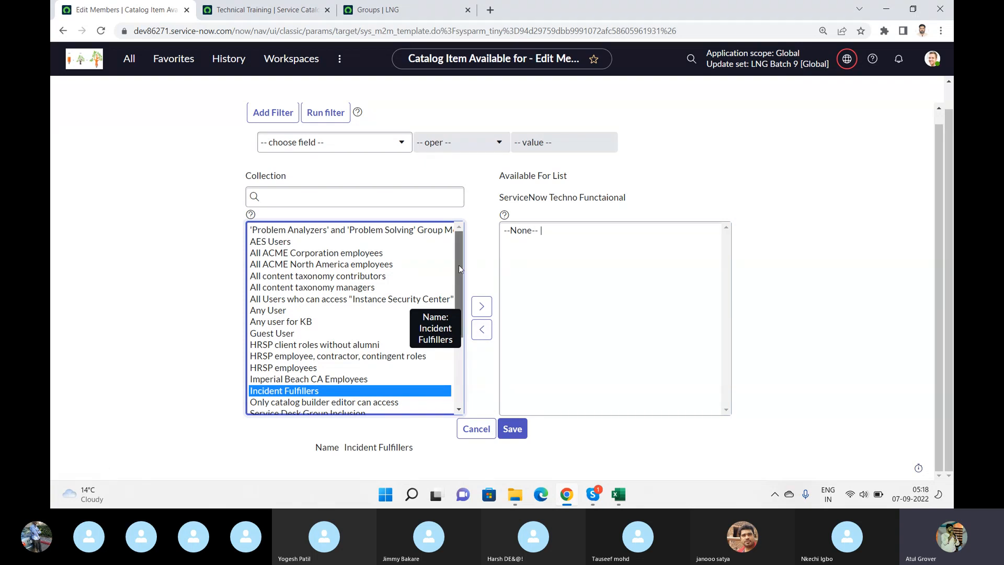
{"action": "left_click_drag", "start_coordinate": [459, 264], "coordinate": [477, 350]}
{"action": "left_click", "coordinate": [316, 373], "text": "ctrl"}
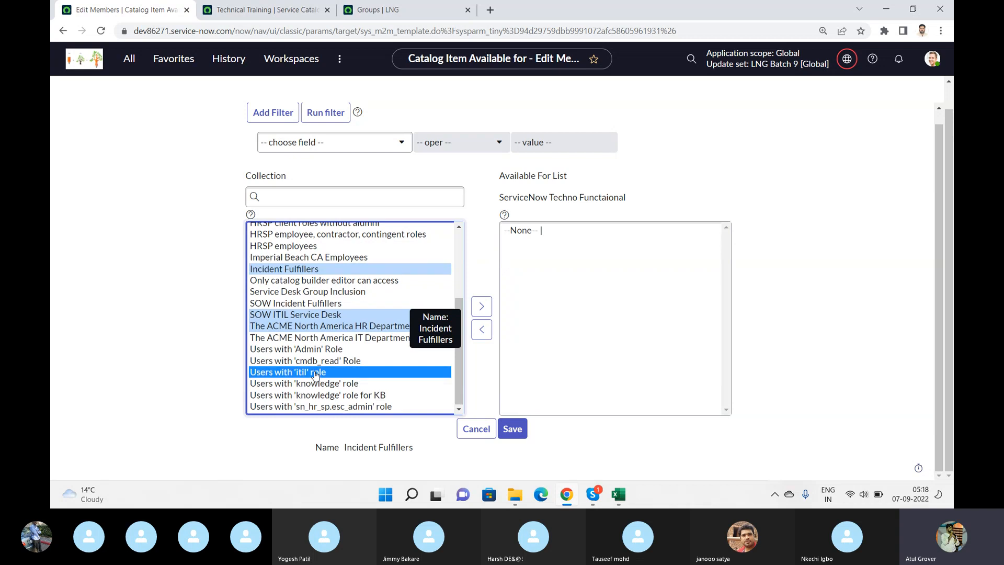
{"action": "left_click", "coordinate": [319, 362], "text": "ctrl"}
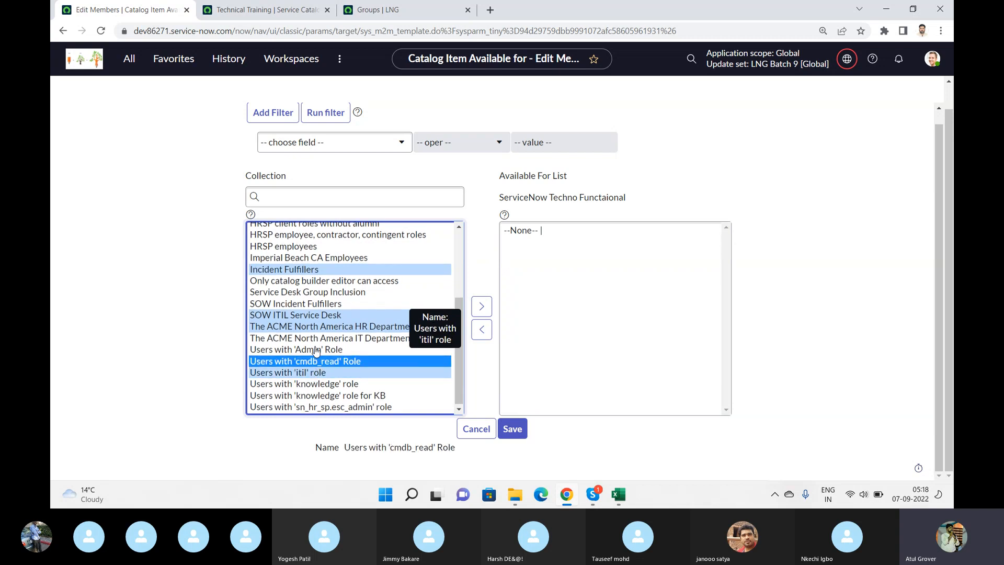
{"action": "left_click", "coordinate": [316, 350], "text": "ctrl"}
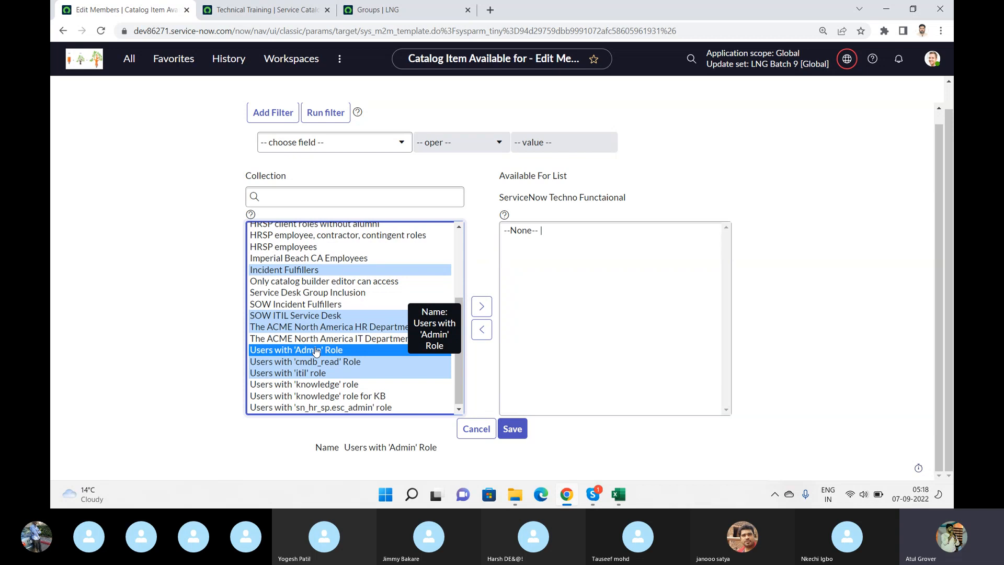
{"action": "left_click", "coordinate": [482, 306]}
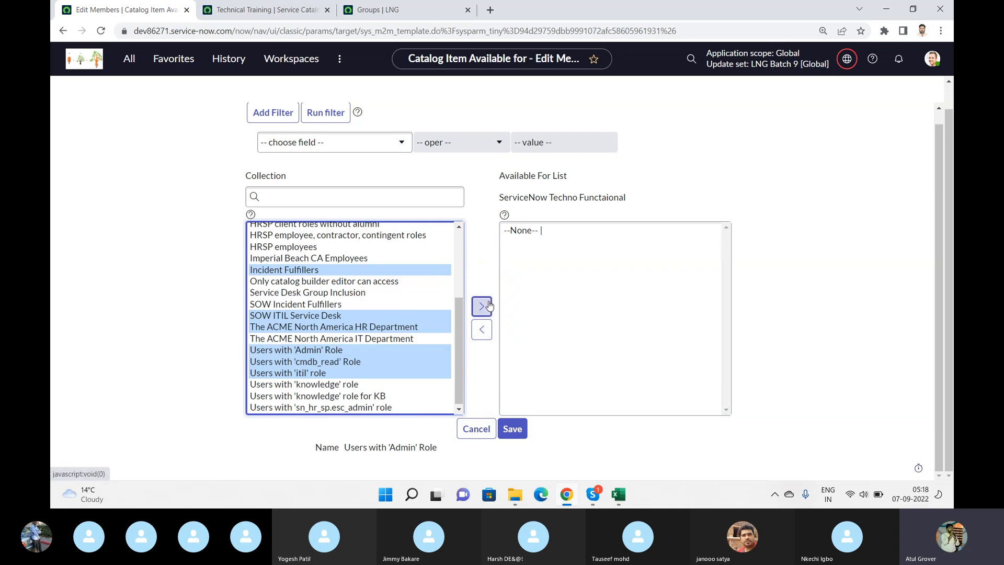
{"action": "left_click", "coordinate": [515, 430]}
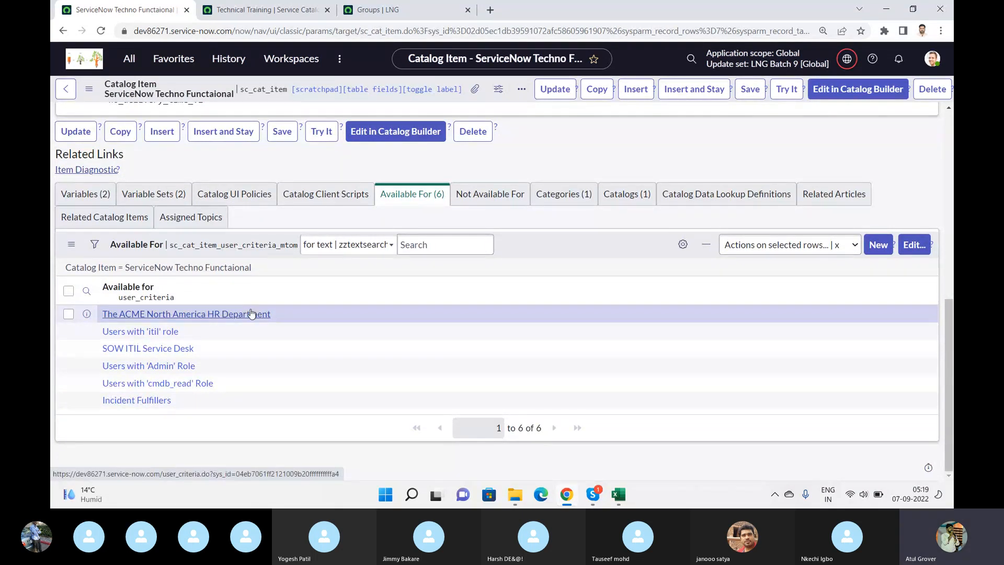
- Open the Service Catalog's User Criteria records in a separate browser tab
{"action": "left_click", "coordinate": [130, 58]}
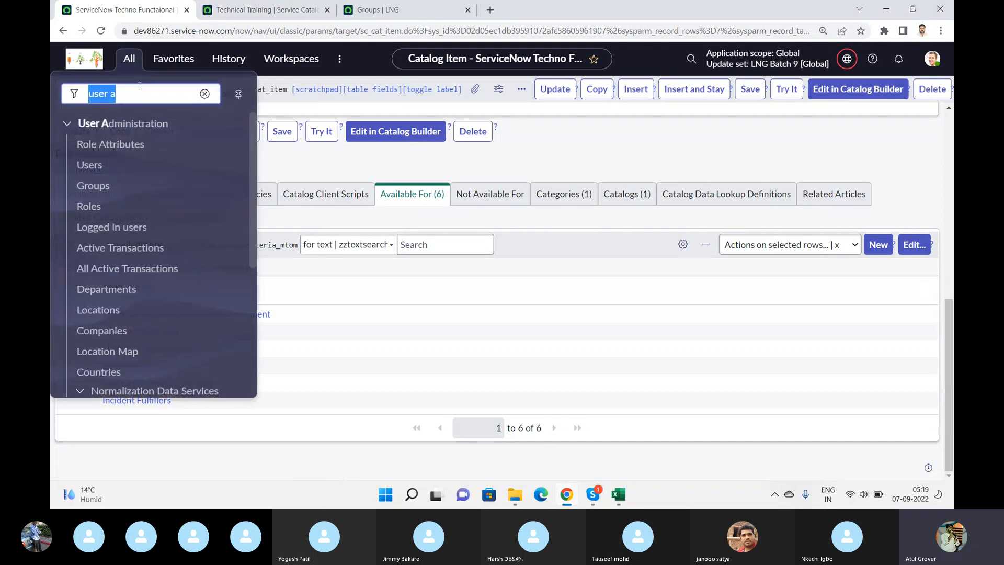
{"action": "type", "text": "user c"}
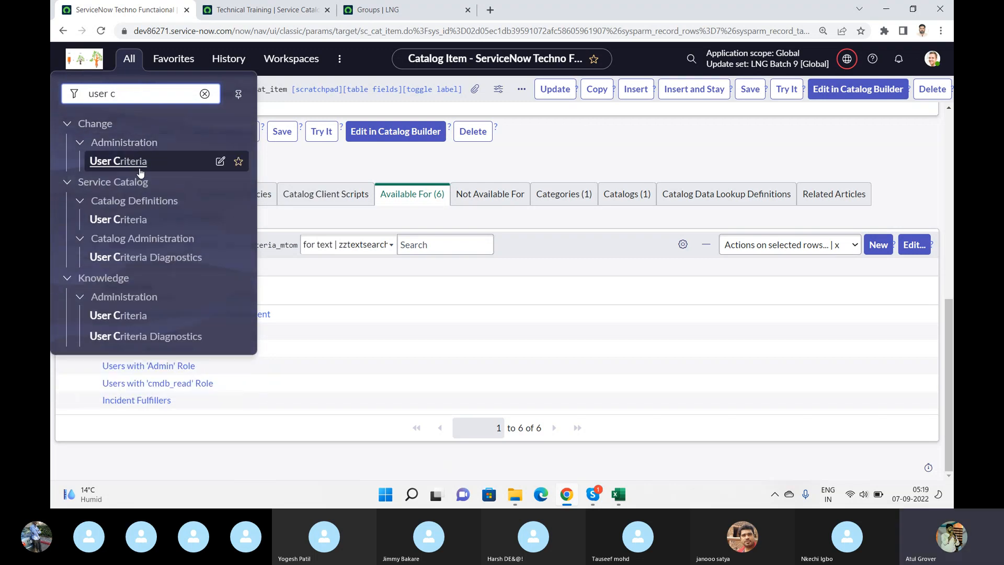
{"action": "middle_click", "coordinate": [119, 220]}
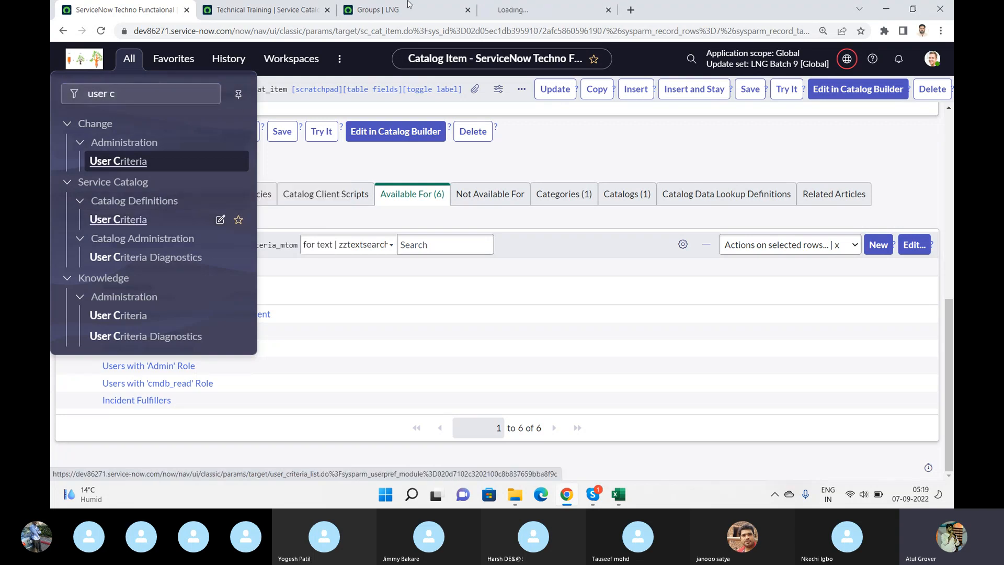
{"action": "left_click", "coordinate": [561, 10]}
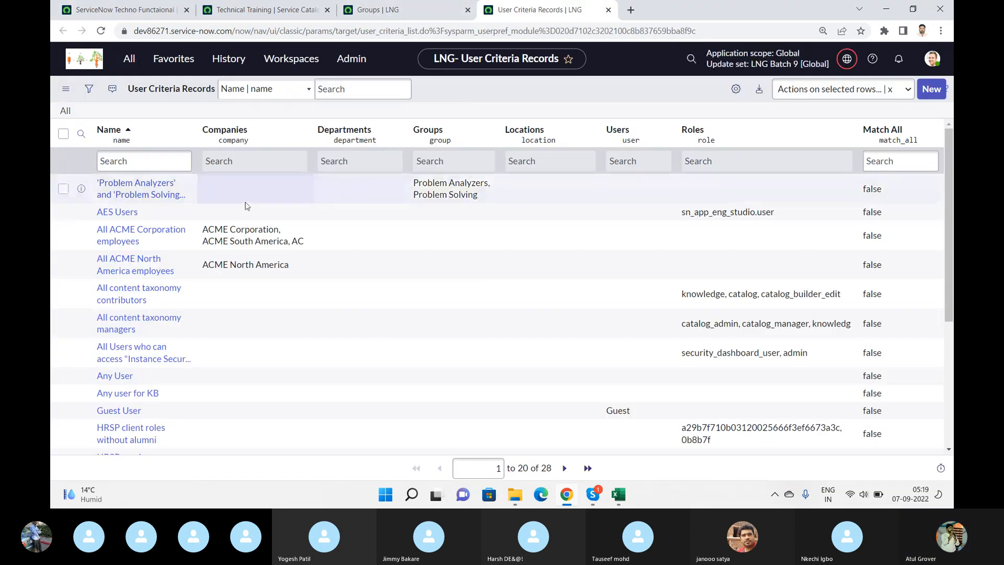
- Filter the user criteria by the name "incident", open Incident Fulfillers and examine its conditions and script
{"action": "left_click", "coordinate": [147, 160]}
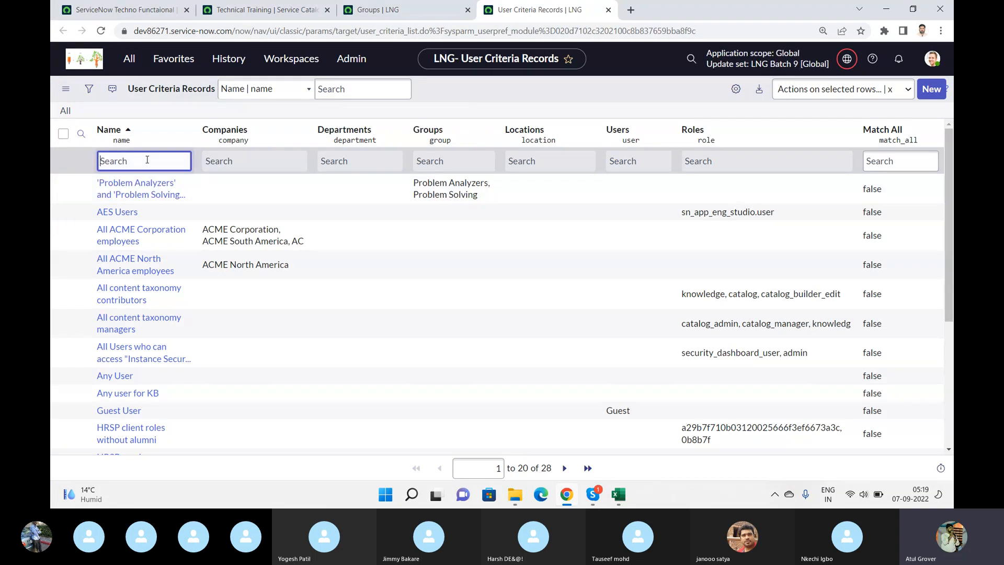
{"action": "type", "text": "incident"}
{"action": "key", "text": "Return"}
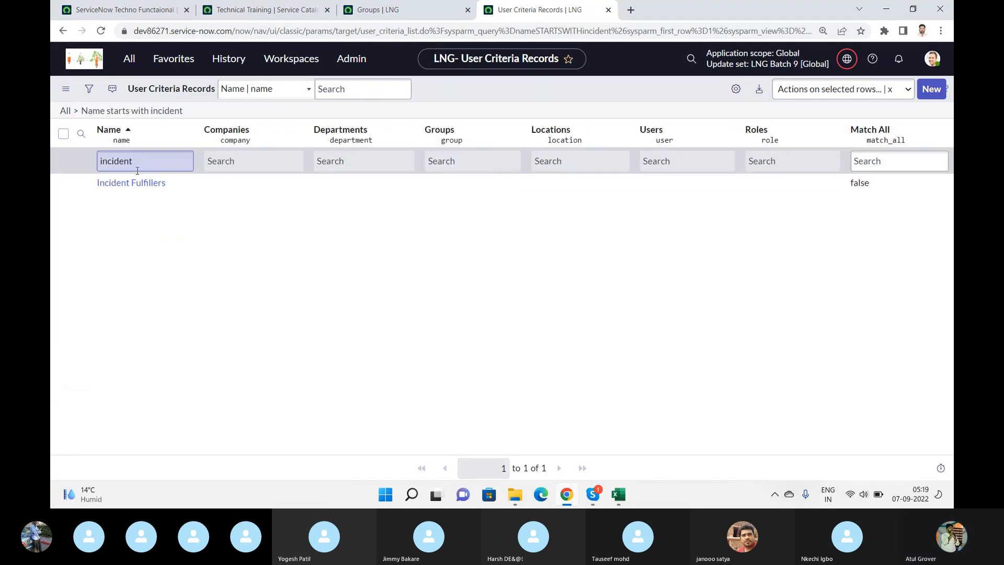
{"action": "left_click", "coordinate": [137, 184]}
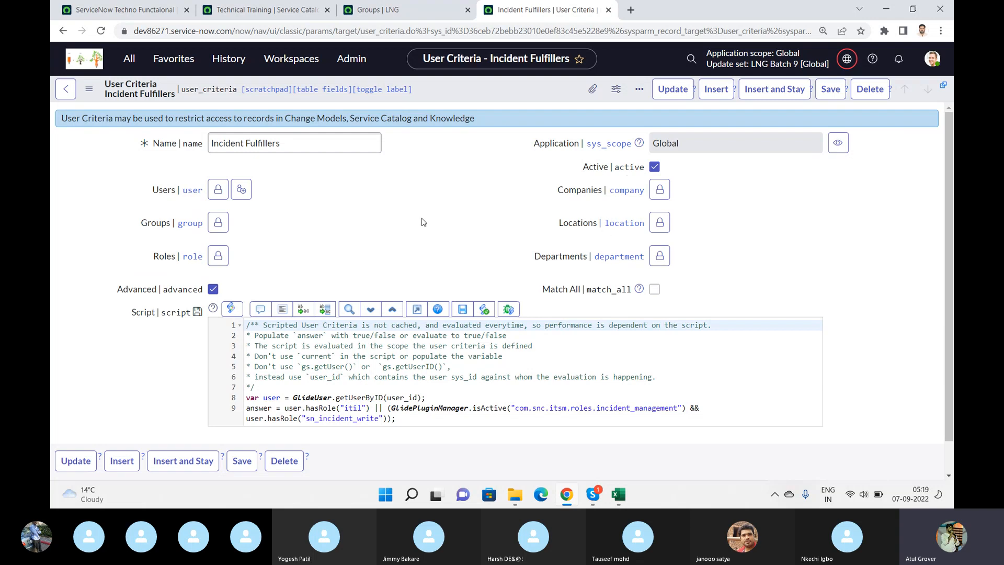
{"action": "scroll", "coordinate": [424, 222], "scroll_direction": "down", "scroll_amount": 1}
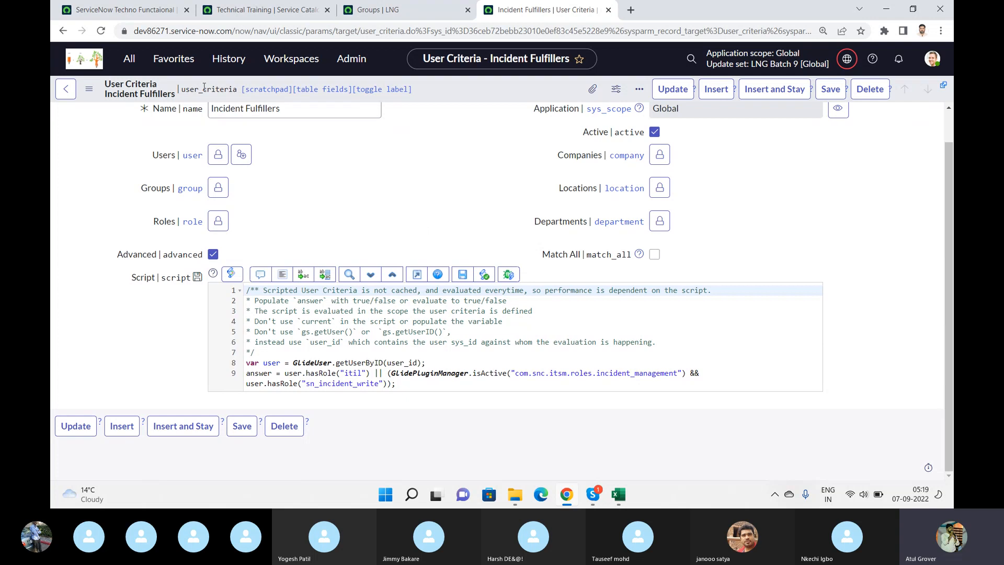
- Filter the user criteria by names containing "itil", examine Users with 'itil' role, and return to the existing item's Available For list
{"action": "left_click", "coordinate": [65, 89]}
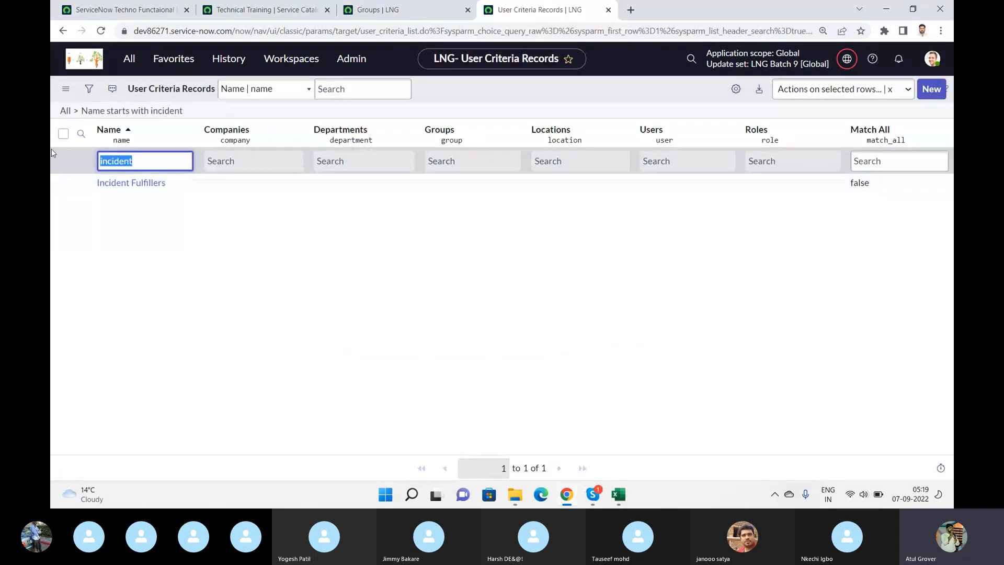
{"action": "type", "text": "*itil"}
{"action": "key", "text": "Return"}
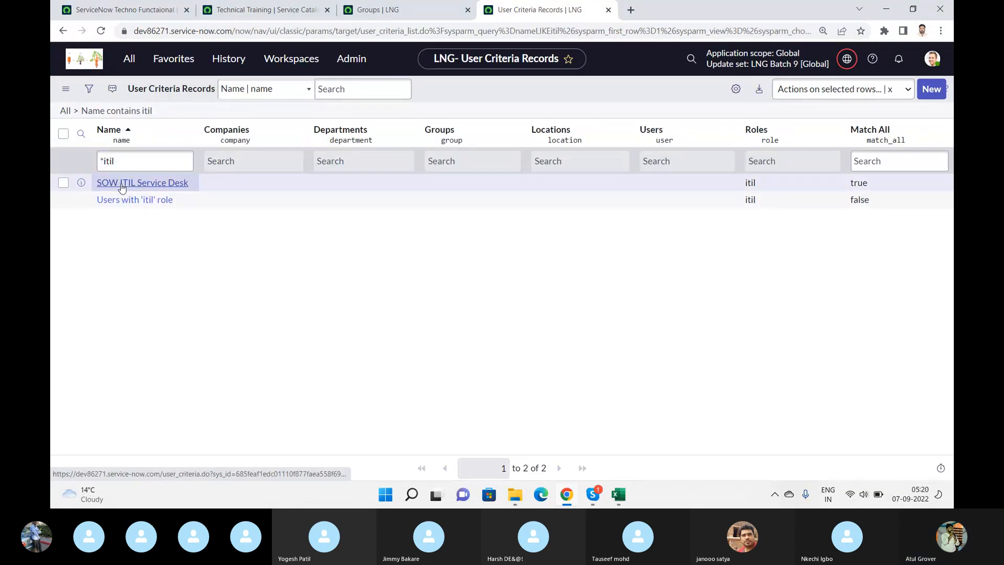
{"action": "left_click", "coordinate": [121, 201]}
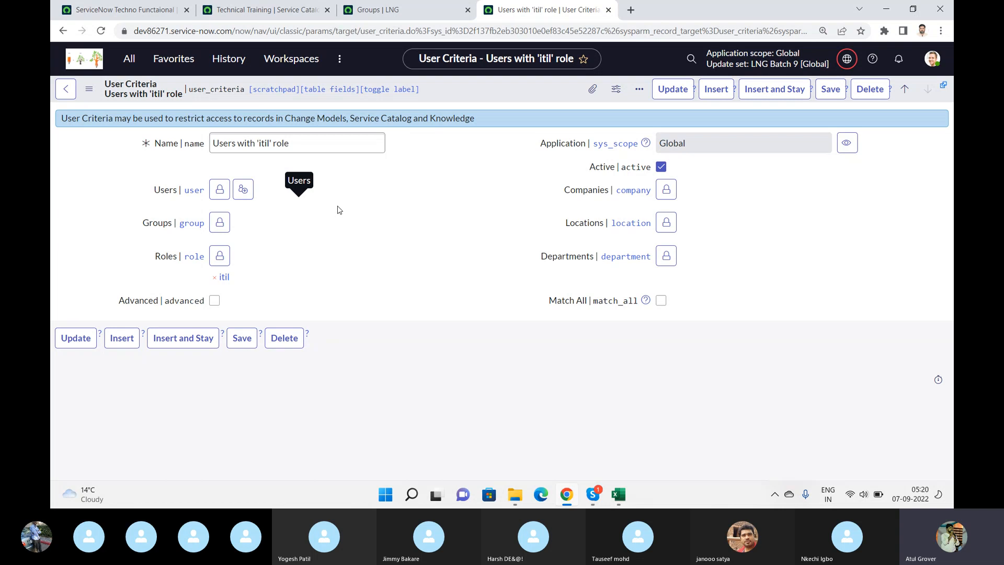
{"action": "left_click", "coordinate": [125, 15]}
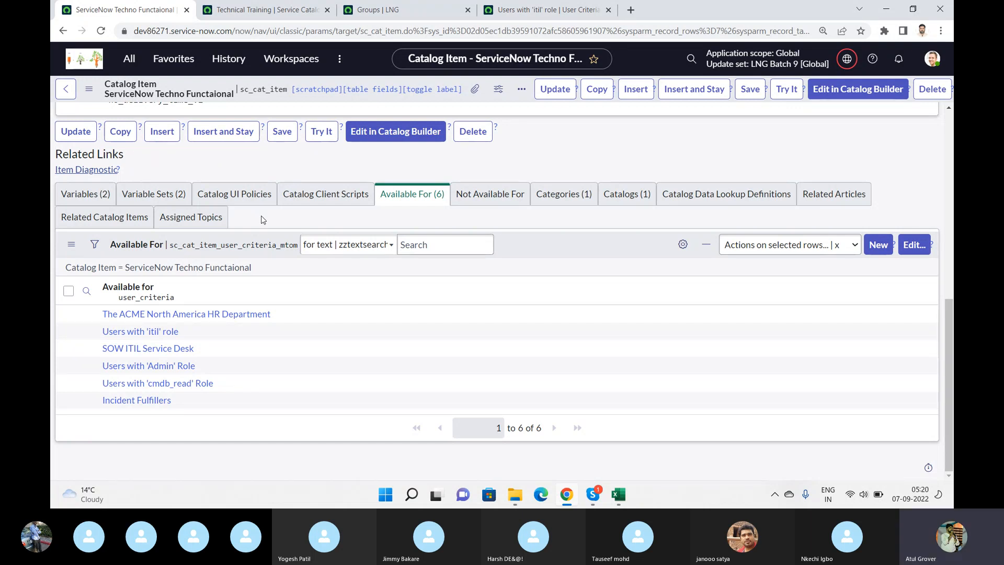
- View Technical Training's Fulfillment section and compare it with the Process Engine settings of the ServiceNow Techno Functaional item
{"action": "left_click", "coordinate": [262, 18]}
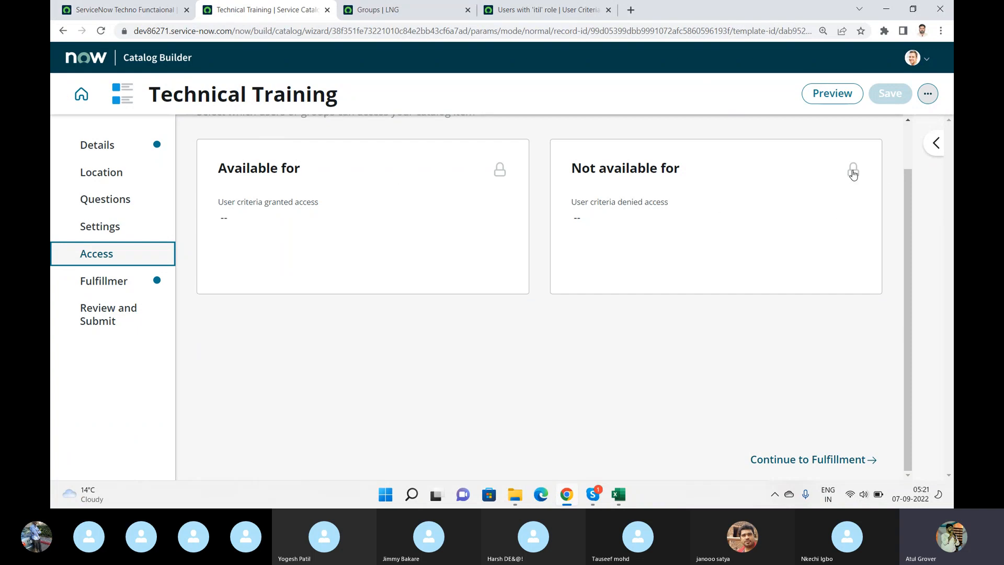
{"action": "left_click", "coordinate": [95, 286]}
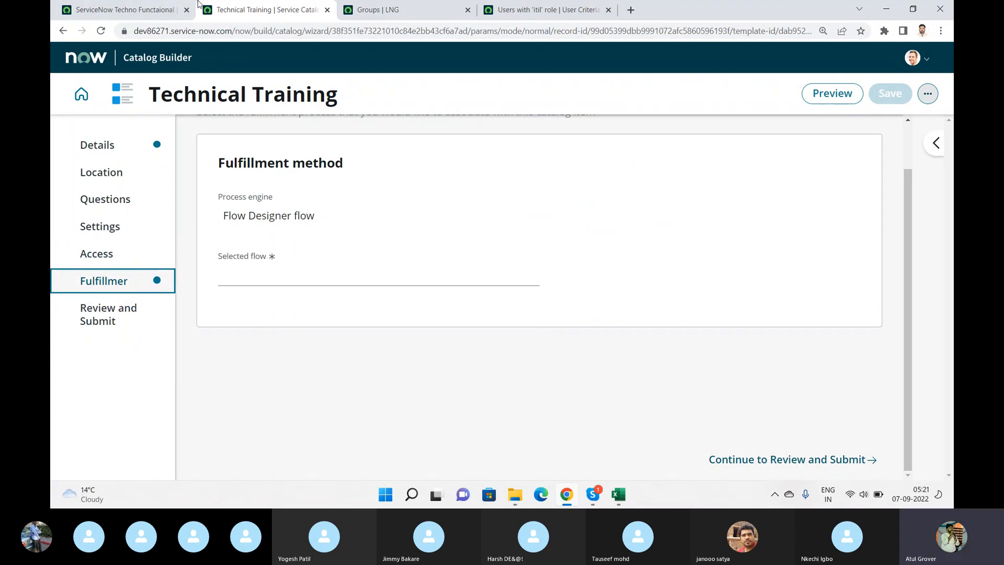
{"action": "left_click", "coordinate": [131, 14]}
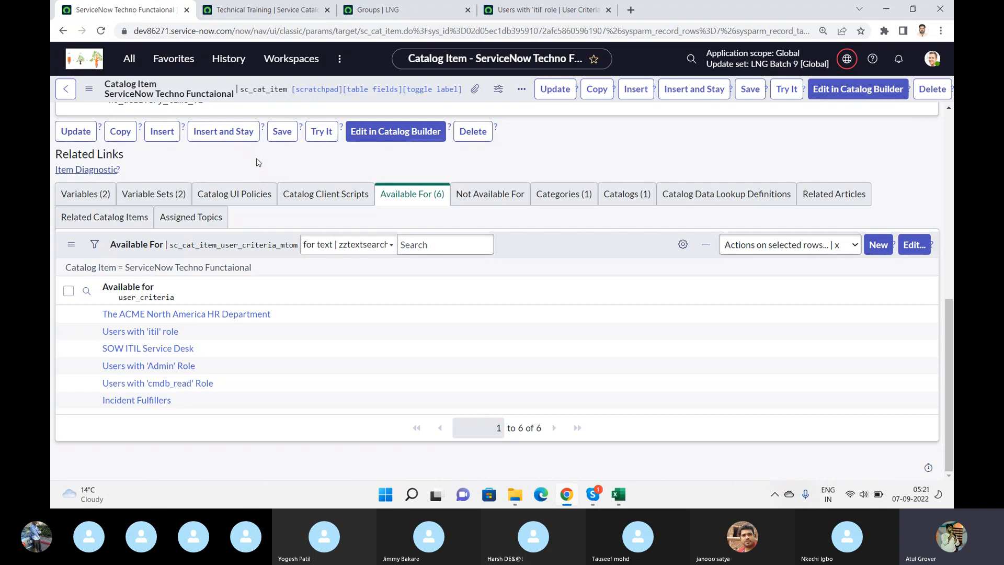
{"action": "scroll", "coordinate": [256, 158], "scroll_direction": "up", "scroll_amount": 8}
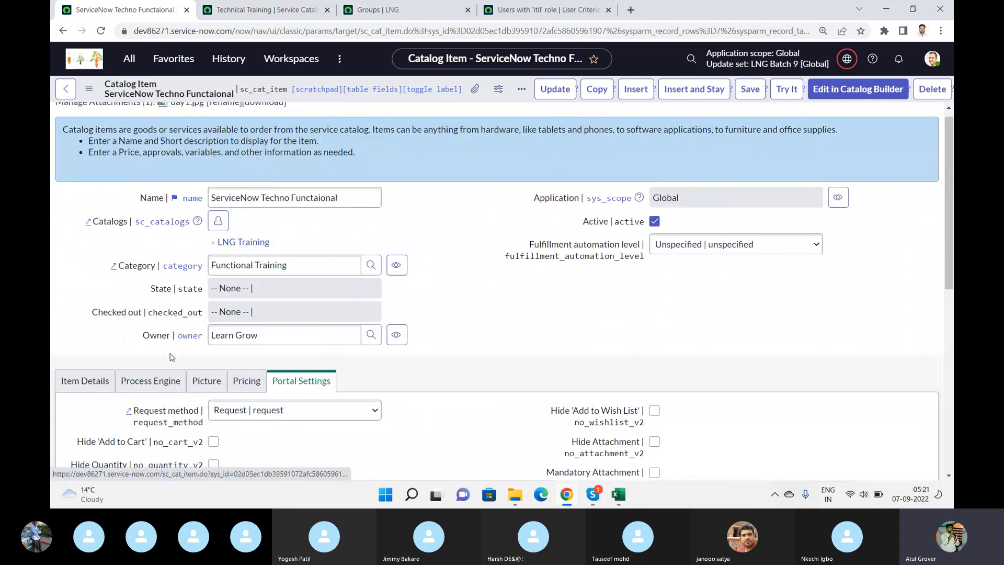
{"action": "left_click", "coordinate": [154, 387]}
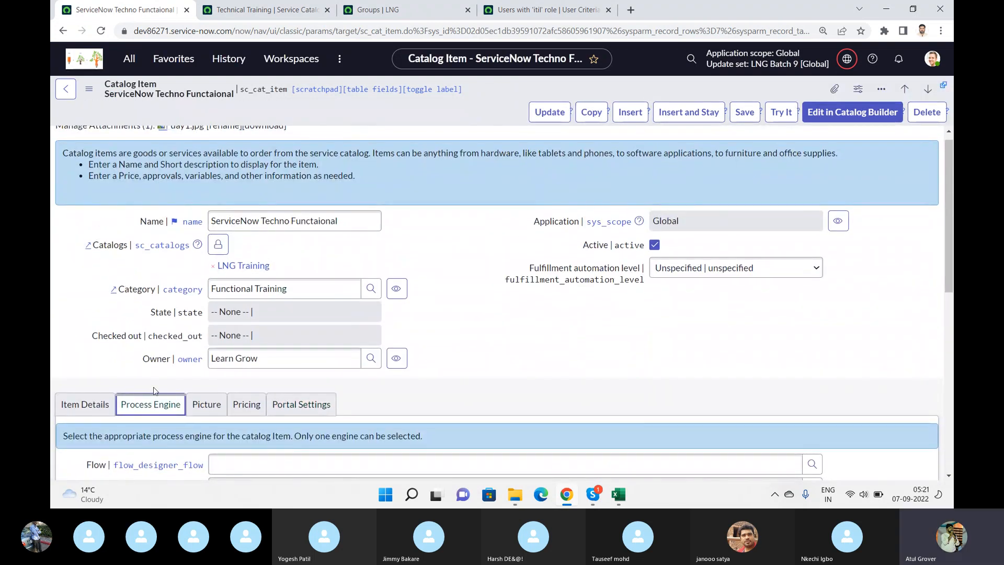
{"action": "scroll", "coordinate": [155, 390], "scroll_direction": "down", "scroll_amount": 3}
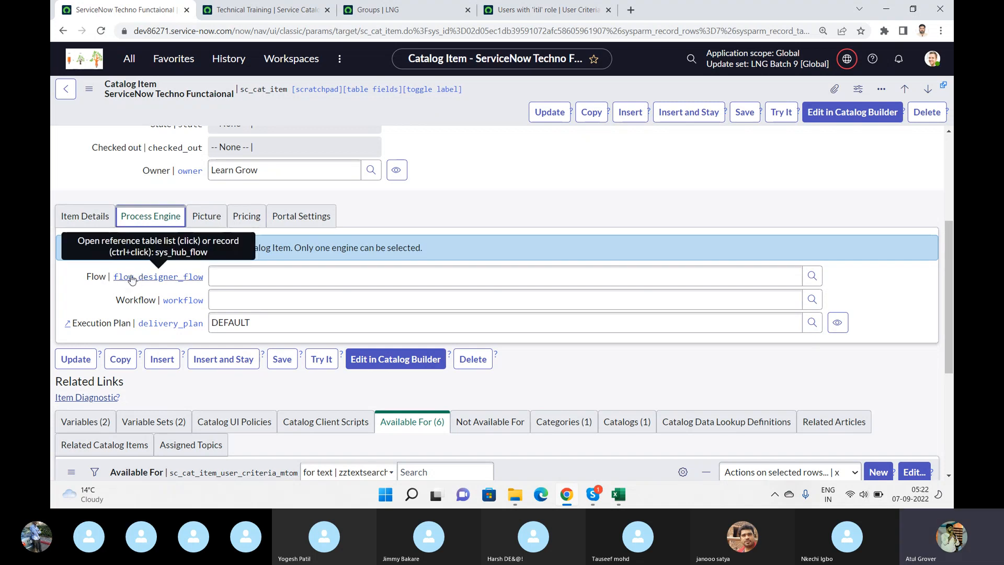
- Set Technical Training's fulfillment flow to Service Catalog item request and submit the item from the review section
{"action": "left_click", "coordinate": [261, 15]}
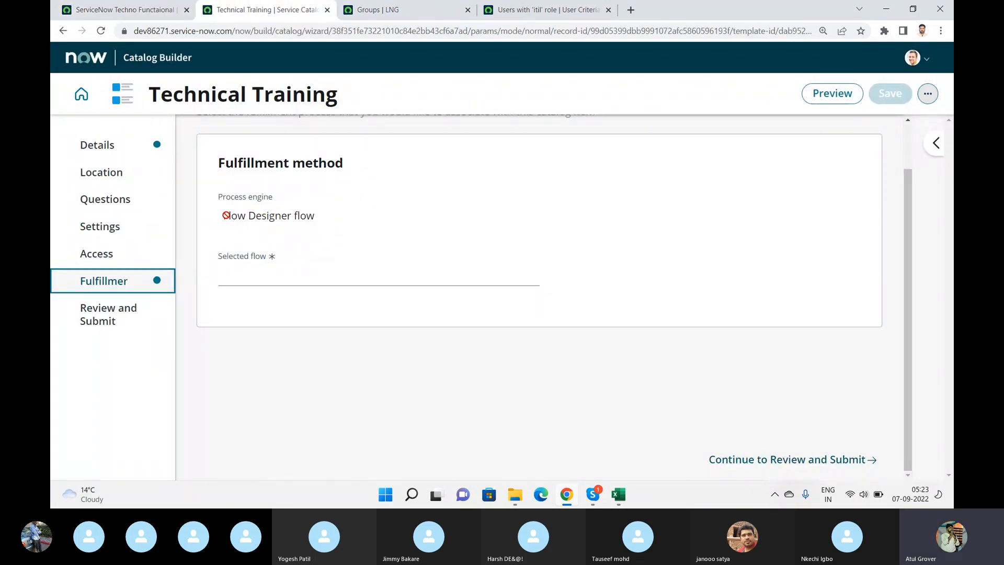
{"action": "left_click_drag", "start_coordinate": [227, 216], "coordinate": [327, 206]}
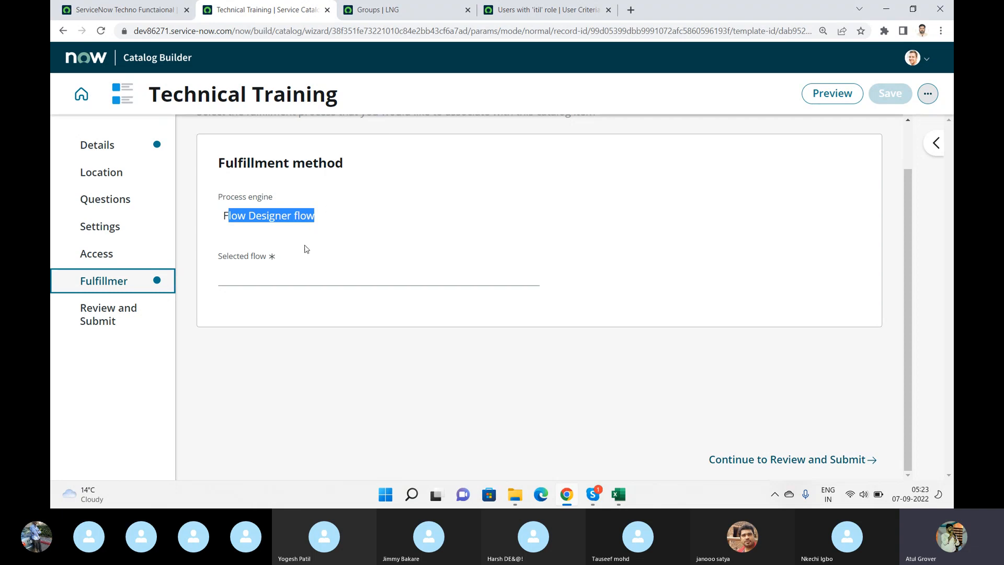
{"action": "left_click", "coordinate": [291, 272]}
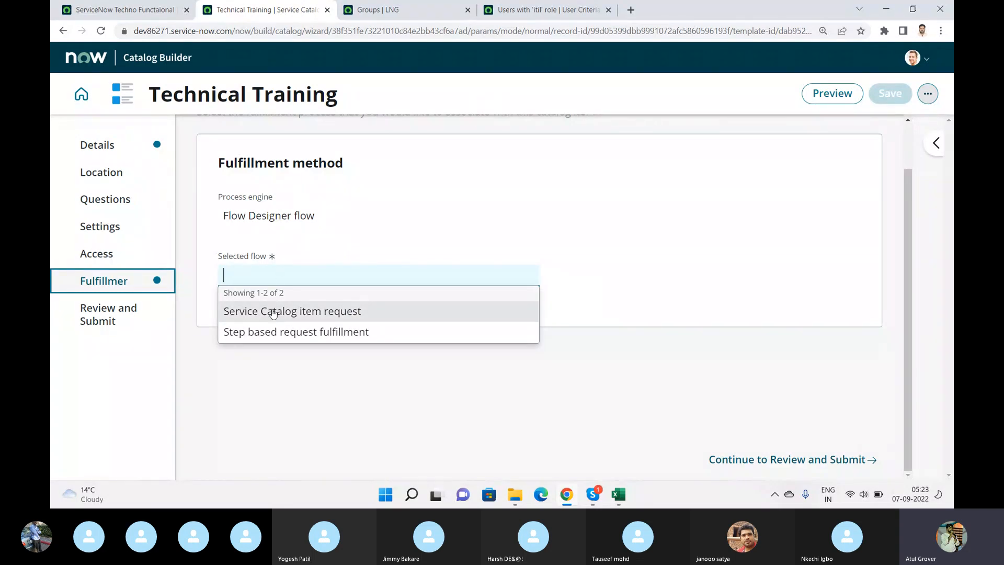
{"action": "left_click", "coordinate": [271, 312]}
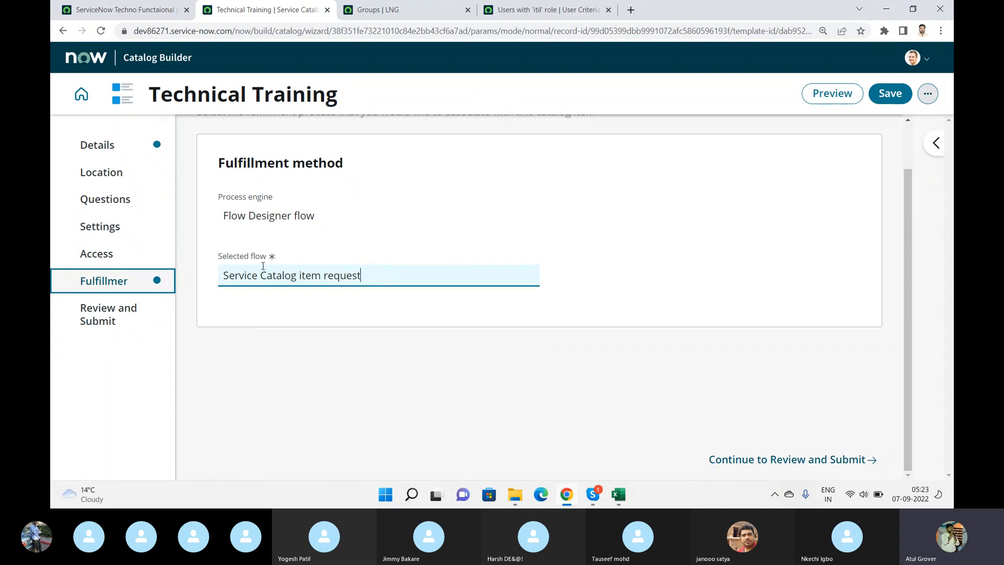
{"action": "left_click", "coordinate": [115, 319]}
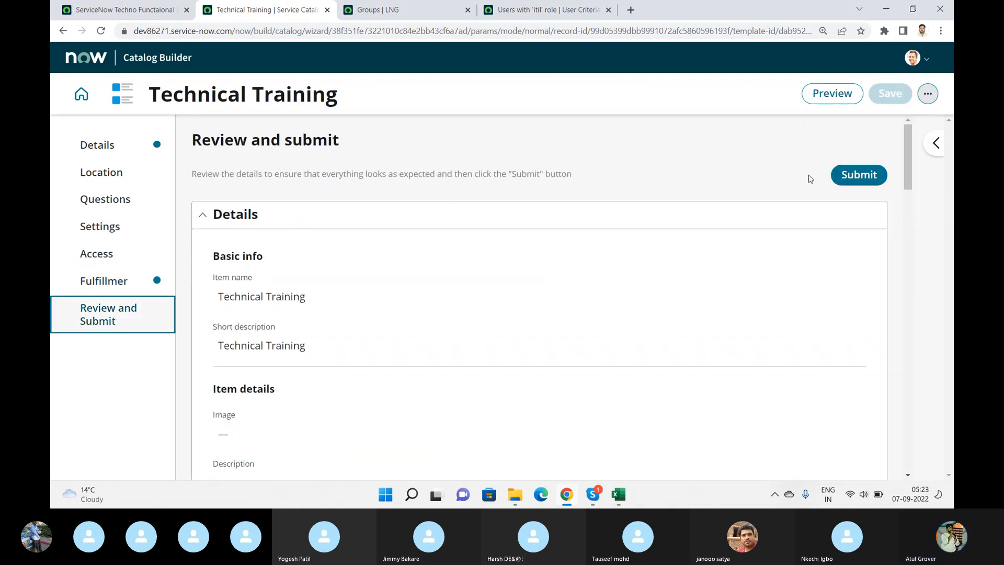
{"action": "left_click", "coordinate": [855, 175]}
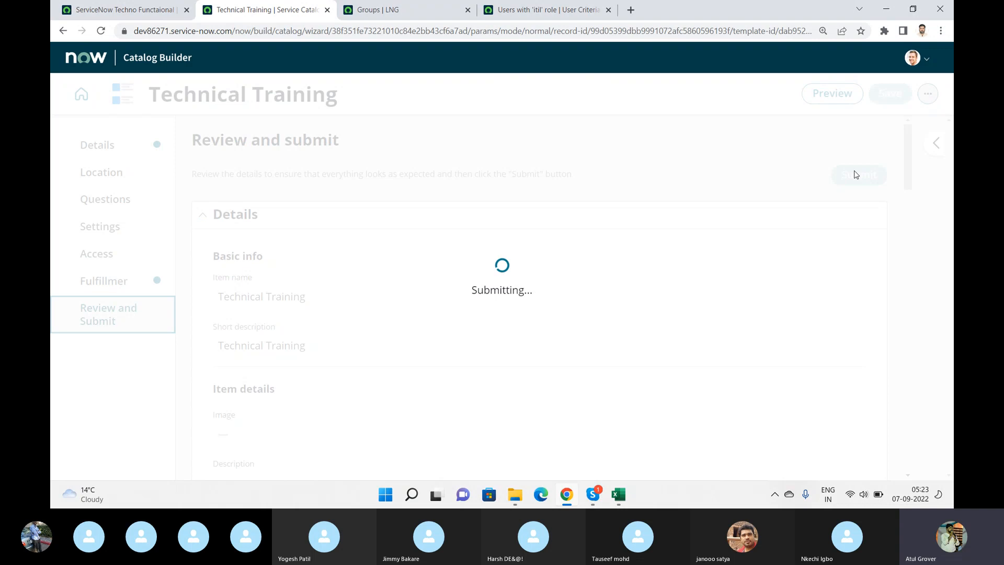
- Open the service portal at dev86271.service-now.com/lng in a separate browser tab
{"action": "left_click", "coordinate": [631, 10]}
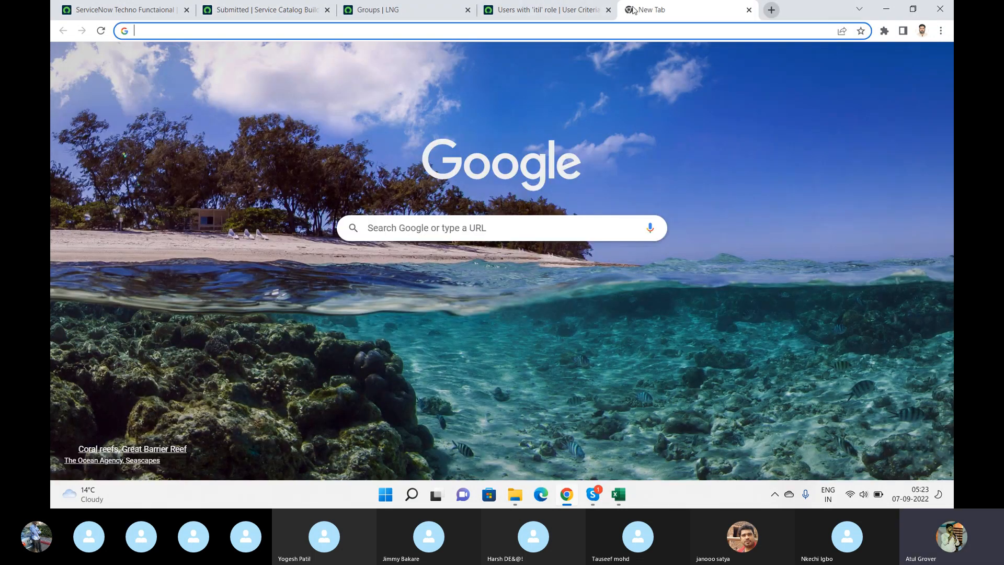
{"action": "type", "text": "dev86271.service-now.com/lng"}
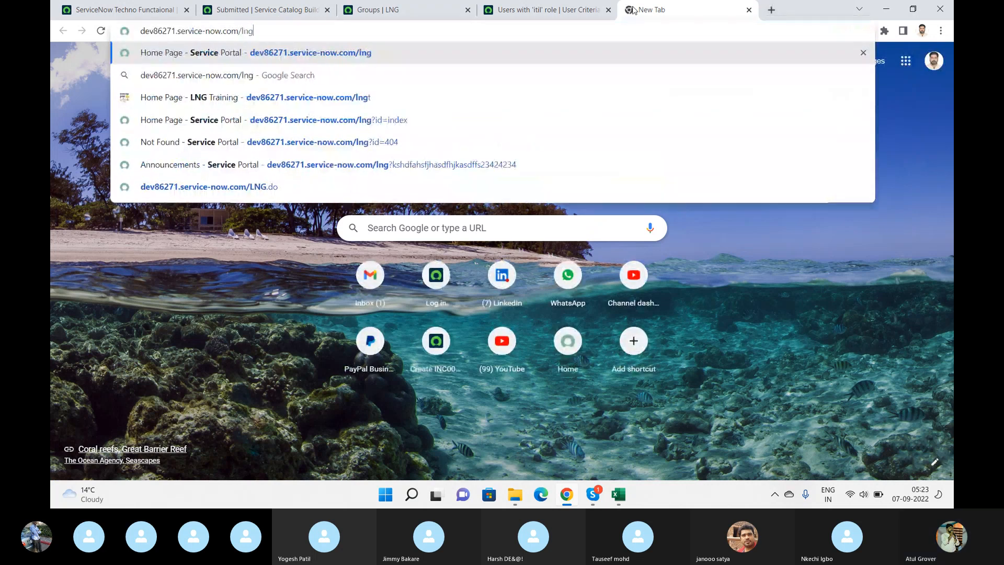
{"action": "key", "text": "Return"}
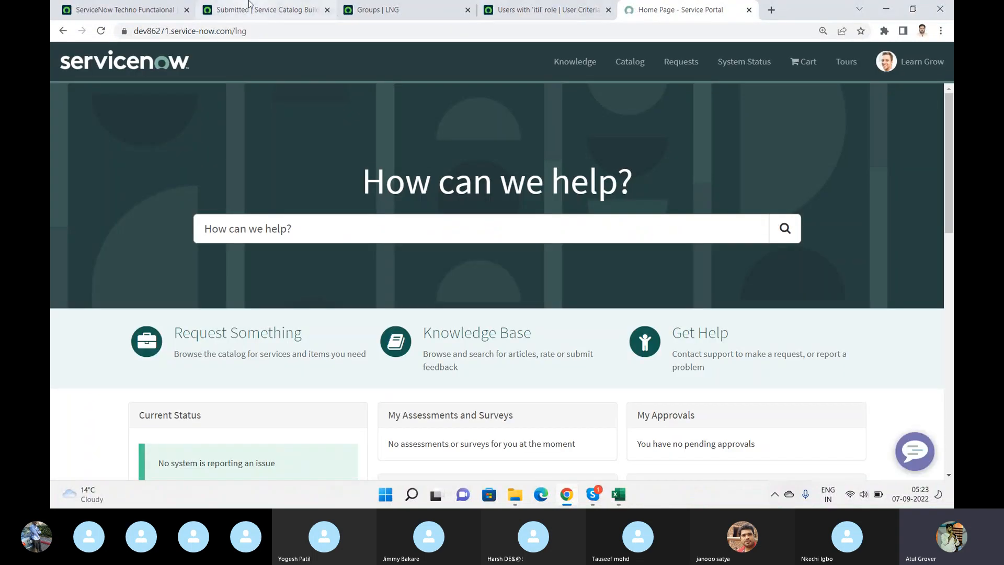
{"action": "left_click", "coordinate": [249, 9]}
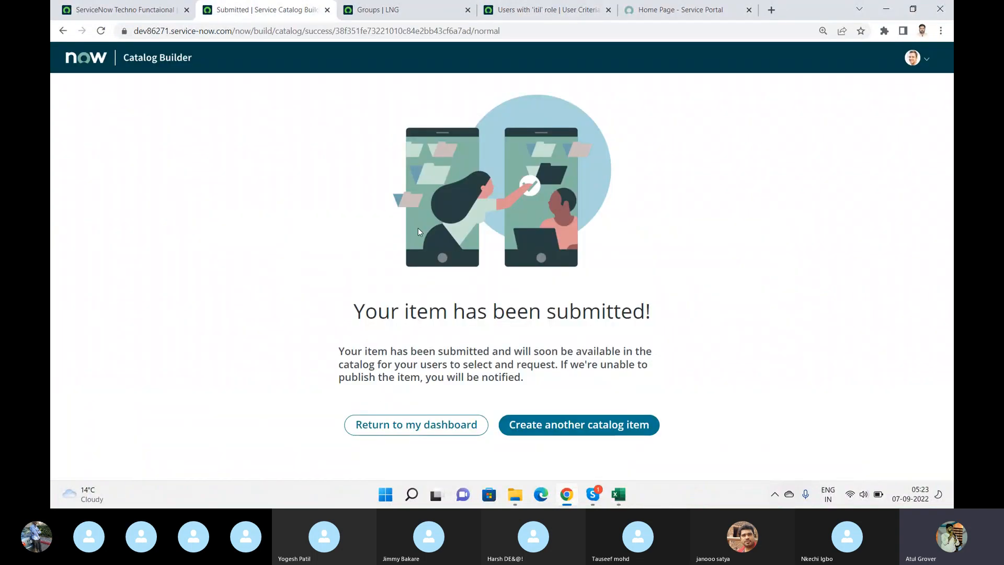
{"action": "left_click", "coordinate": [648, 11]}
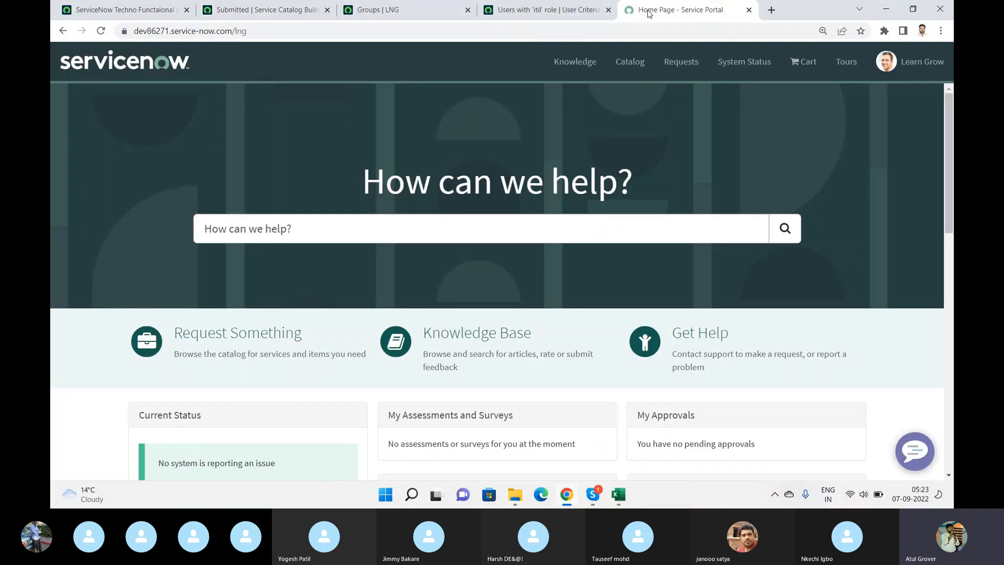
- Browse the portal's request catalog and look through the items in the Functional Training category
{"action": "left_click", "coordinate": [285, 339]}
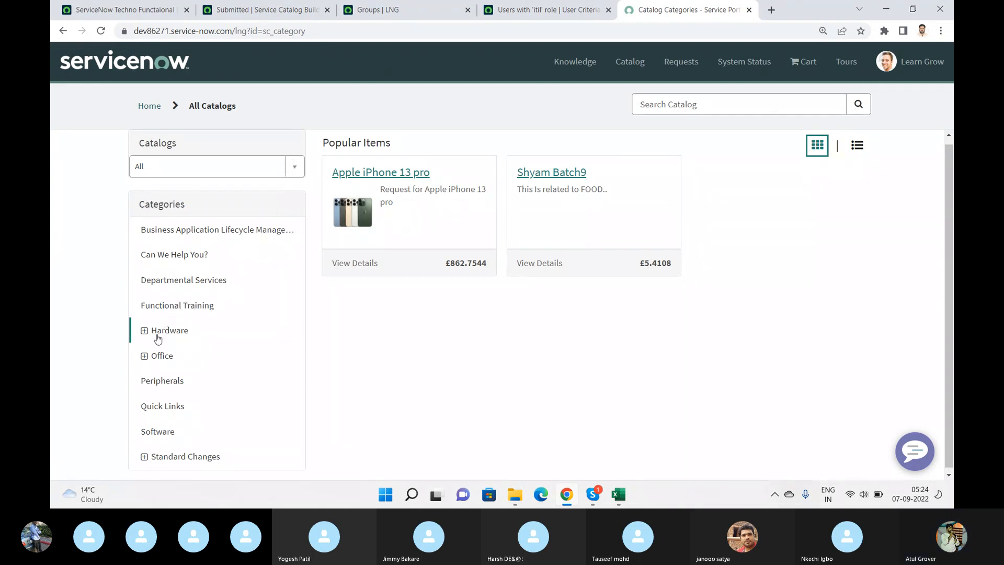
{"action": "left_click", "coordinate": [180, 307]}
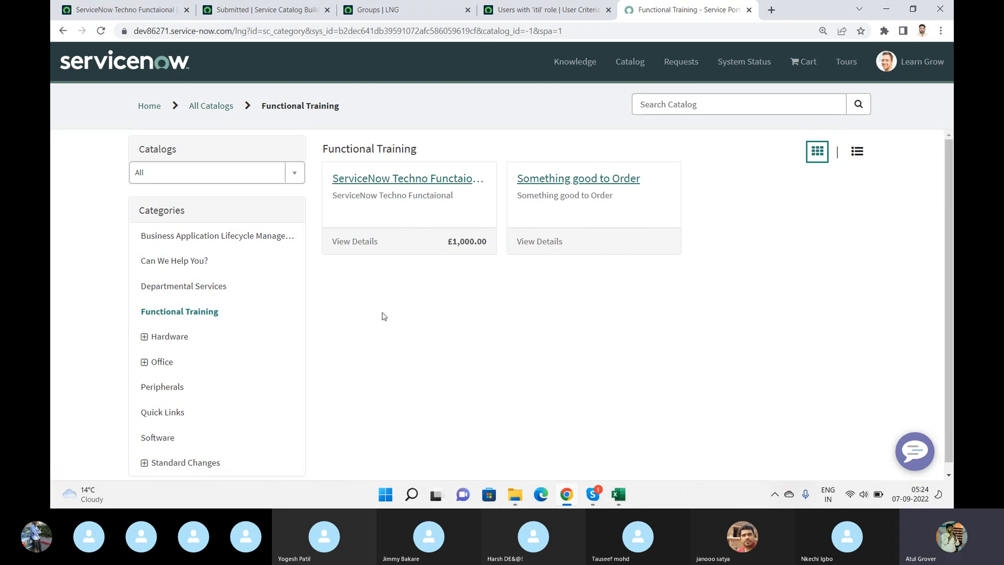
{"action": "scroll", "coordinate": [384, 317], "scroll_direction": "down", "scroll_amount": 1}
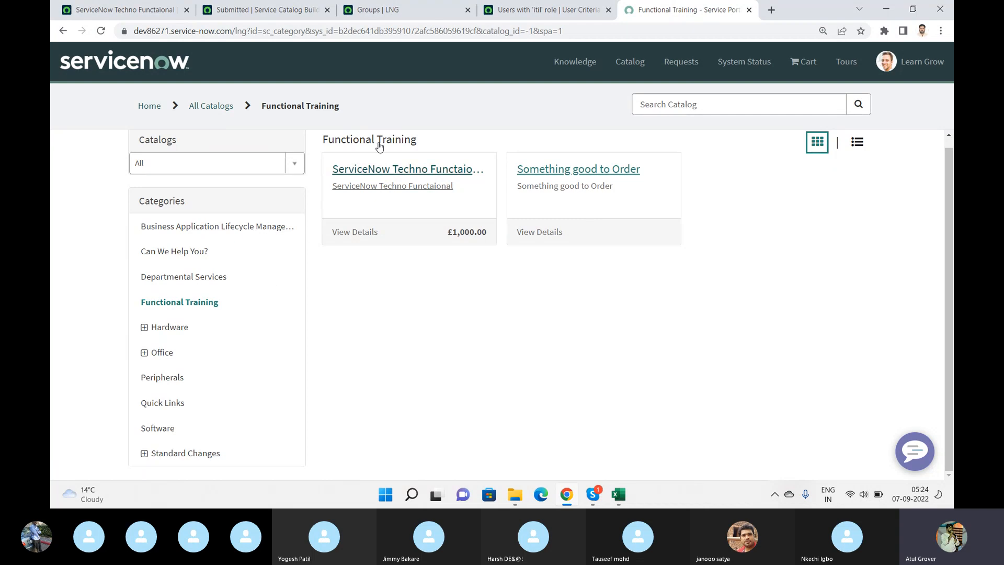
- Return to the Catalog Builder dashboard and check the catalogs and categories in the Technical Training item's summary
{"action": "left_click", "coordinate": [257, 10]}
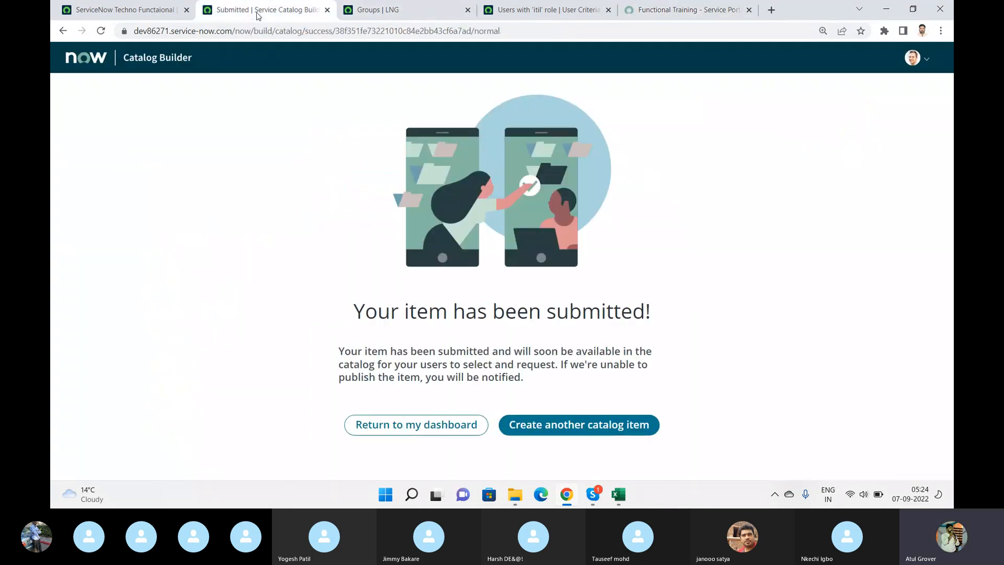
{"action": "left_click", "coordinate": [431, 429]}
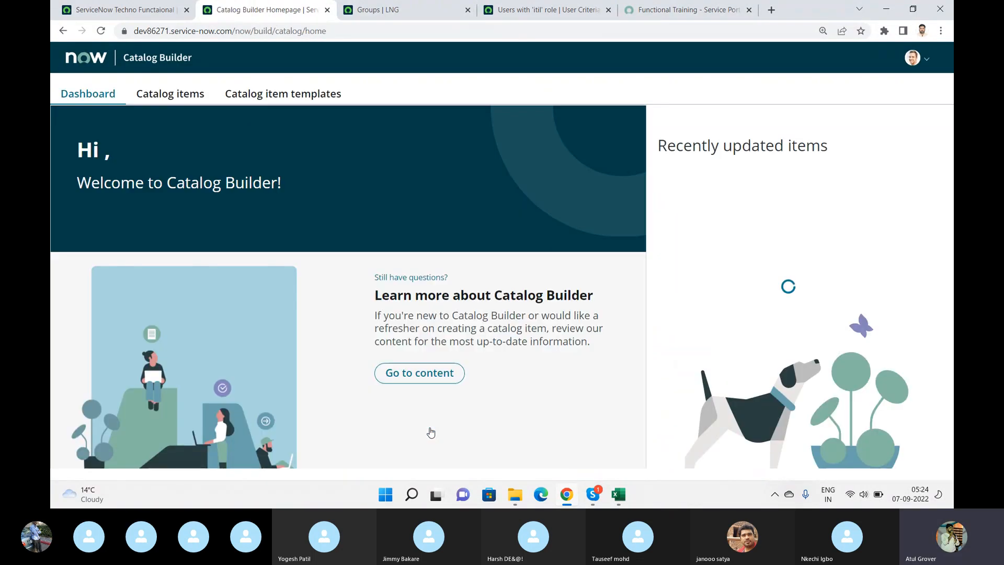
{"action": "left_click", "coordinate": [698, 217]}
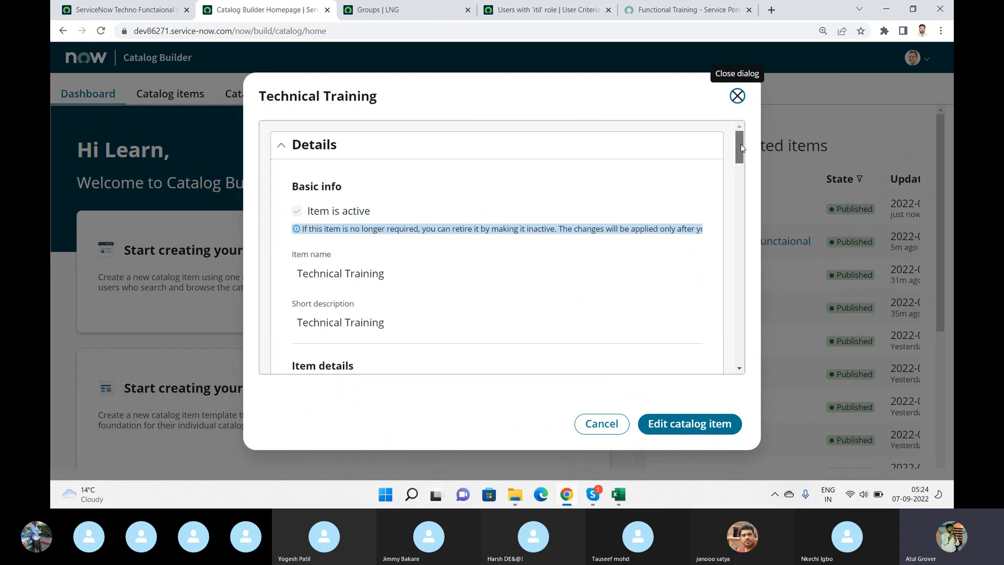
{"action": "left_click_drag", "start_coordinate": [740, 143], "coordinate": [746, 225]}
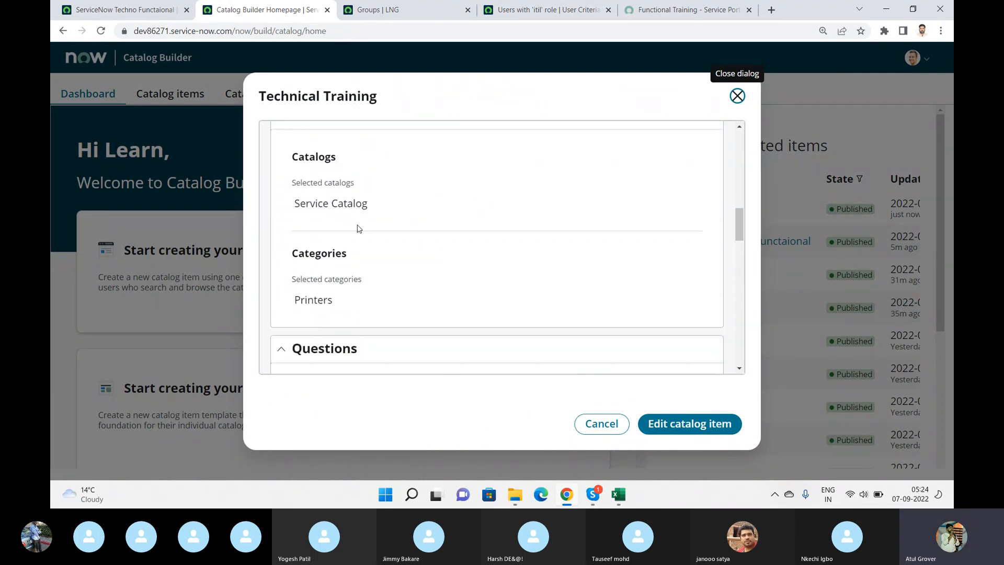
- Open Technical Training from the portal's Printers category under Hardware and review its description and request form fields
{"action": "left_click", "coordinate": [654, 8]}
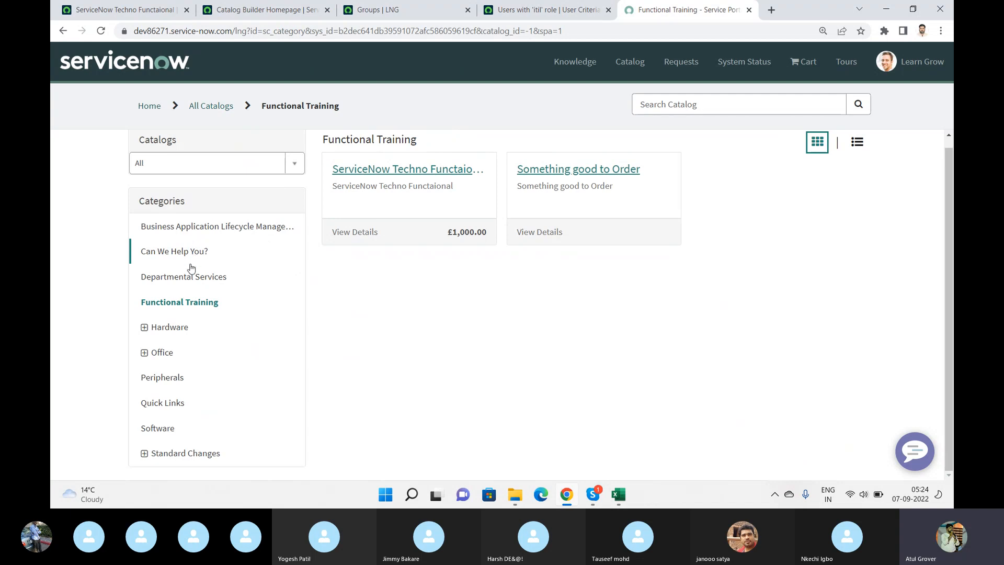
{"action": "left_click", "coordinate": [143, 355]}
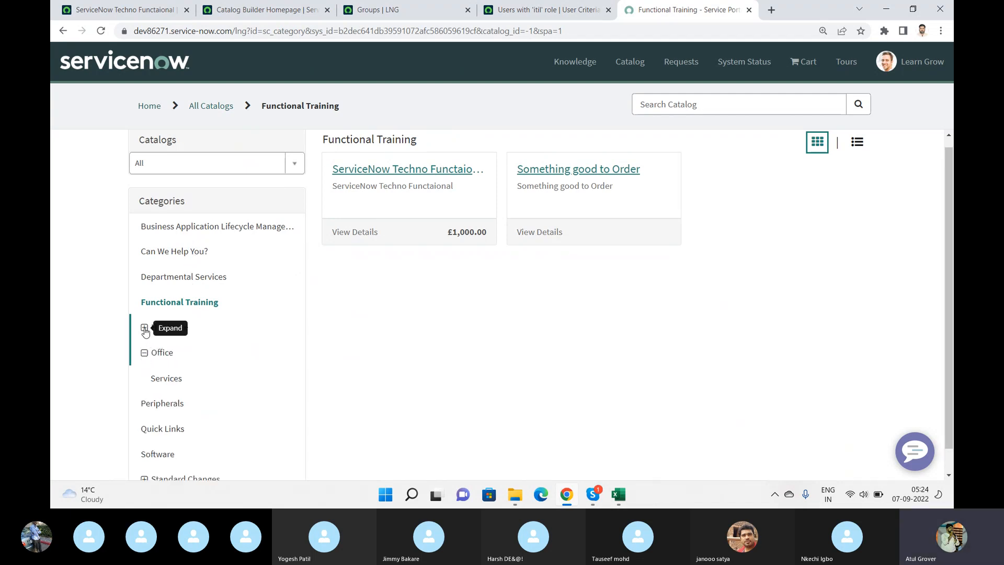
{"action": "left_click", "coordinate": [145, 328]}
{"action": "left_click", "coordinate": [166, 379]}
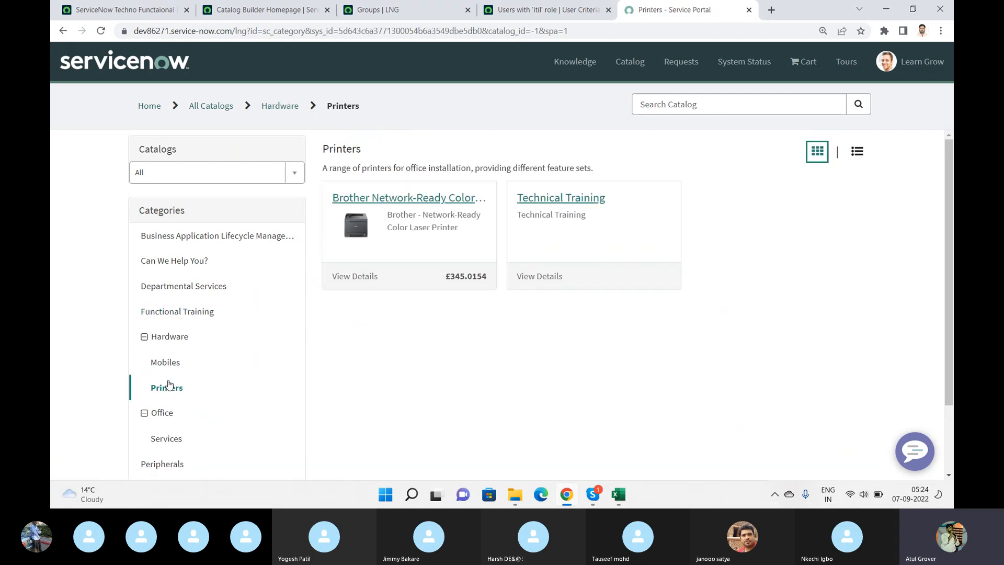
{"action": "left_click", "coordinate": [553, 208]}
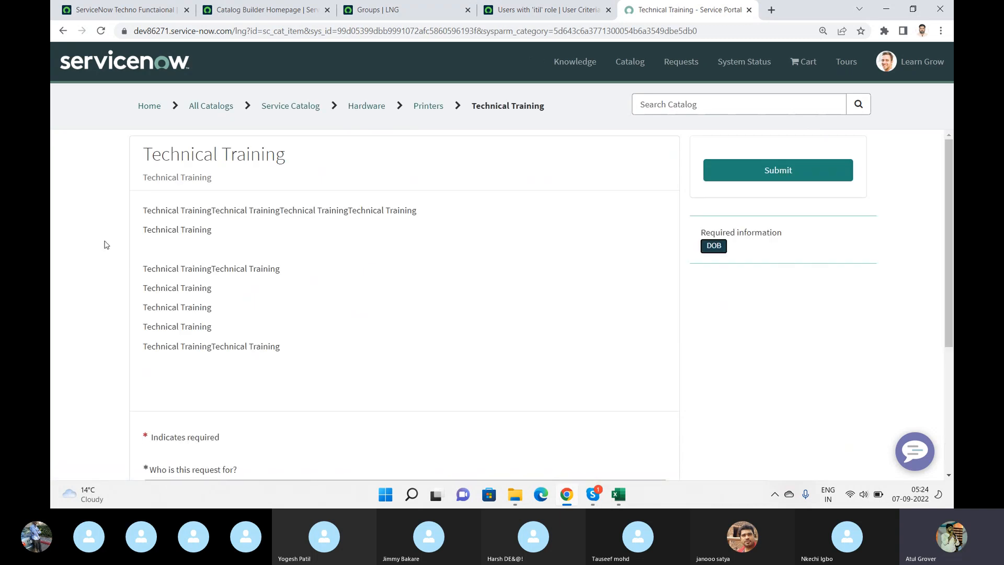
{"action": "scroll", "coordinate": [106, 244], "scroll_direction": "down", "scroll_amount": 4}
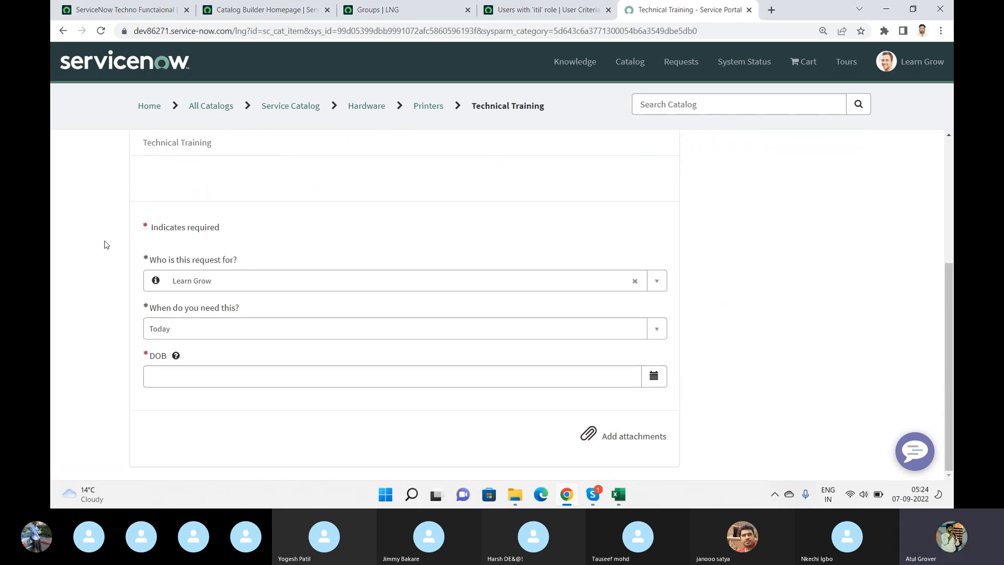
{"action": "scroll", "coordinate": [106, 244], "scroll_direction": "up", "scroll_amount": 5}
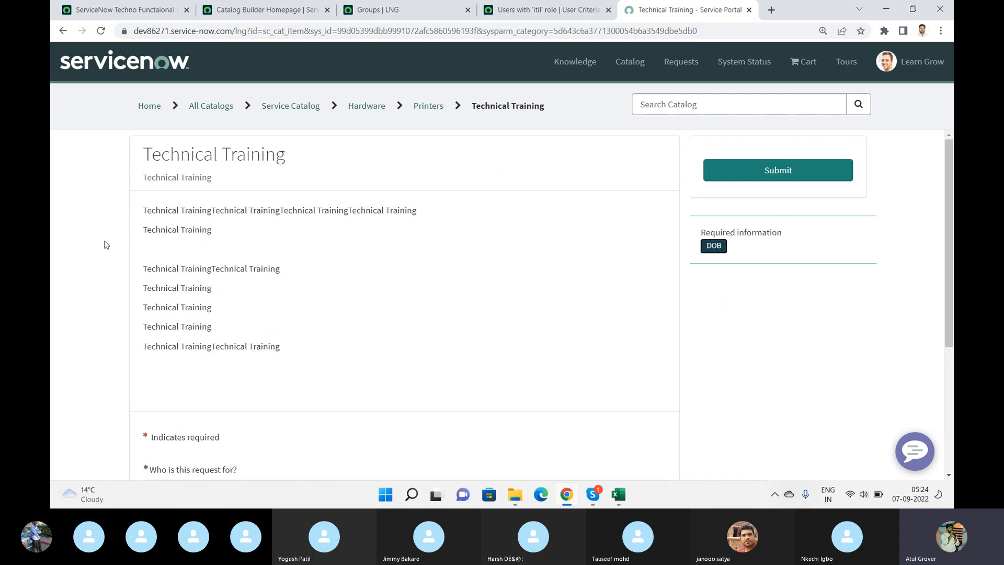
{"action": "key", "text": "alt+Tab"}
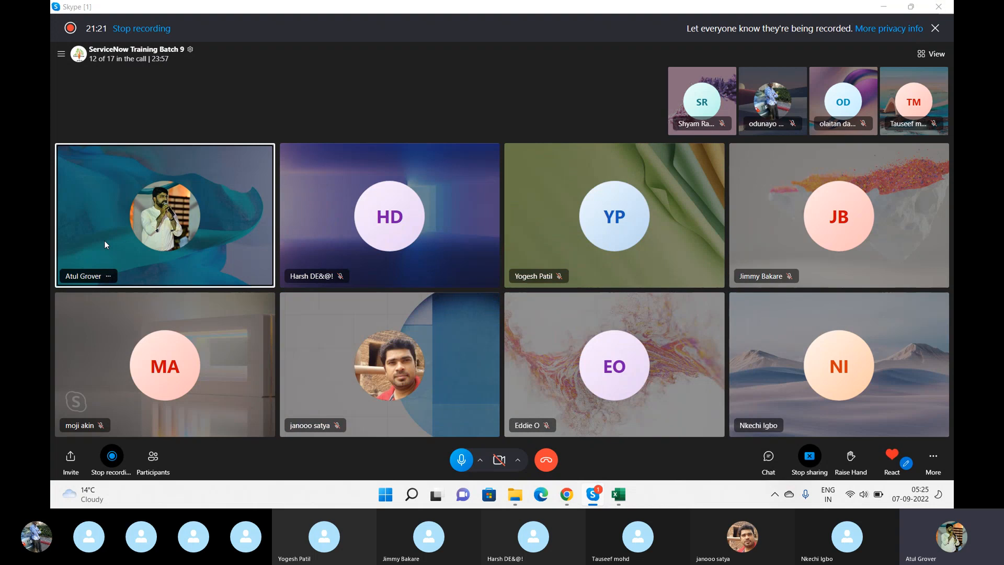
- Return to the browser and open the Maintain Items list in place of the ServiceNow Techno Functaional record
{"action": "key", "text": "alt+Tab"}
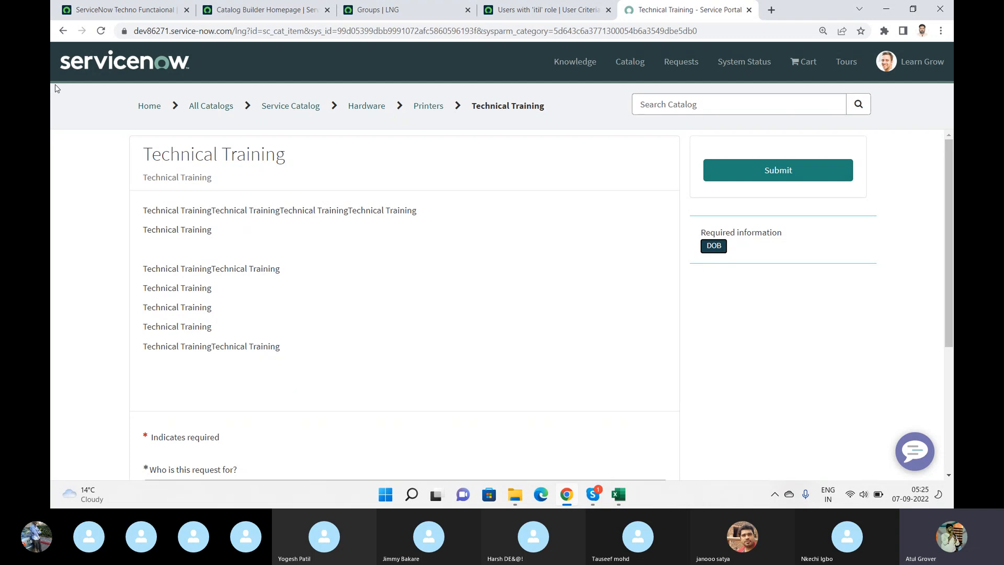
{"action": "left_click", "coordinate": [120, 11]}
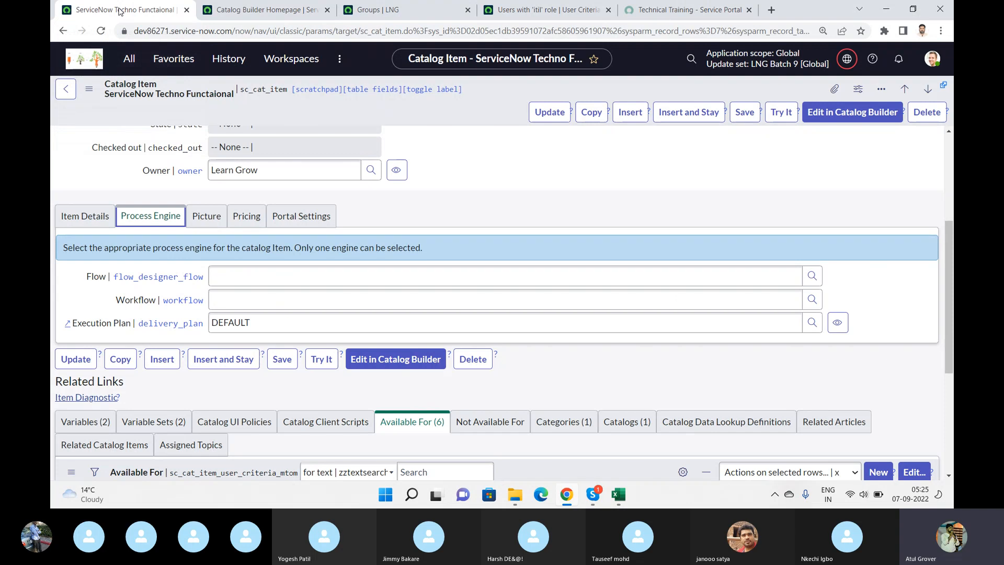
{"action": "left_click", "coordinate": [132, 59]}
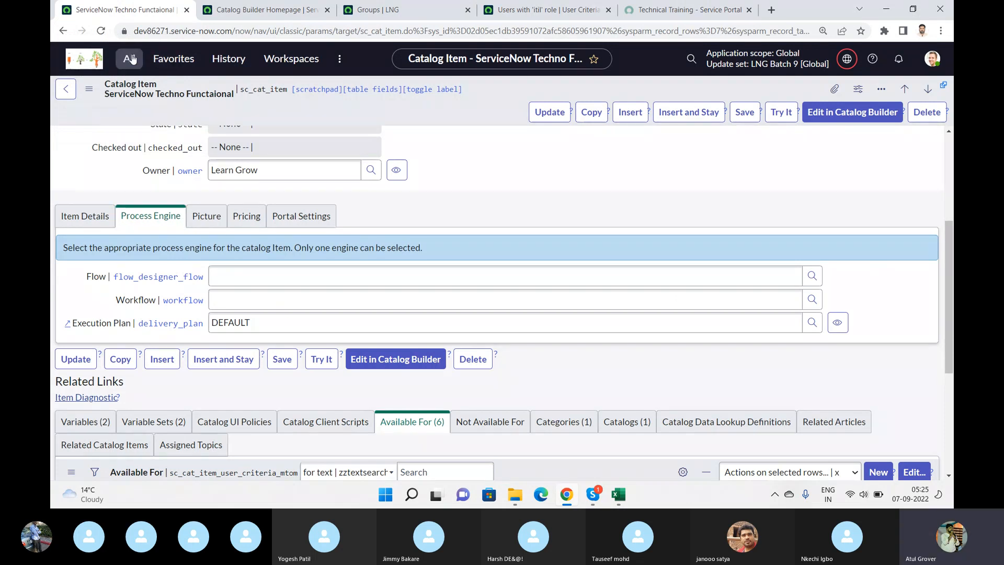
{"action": "type", "text": "m"}
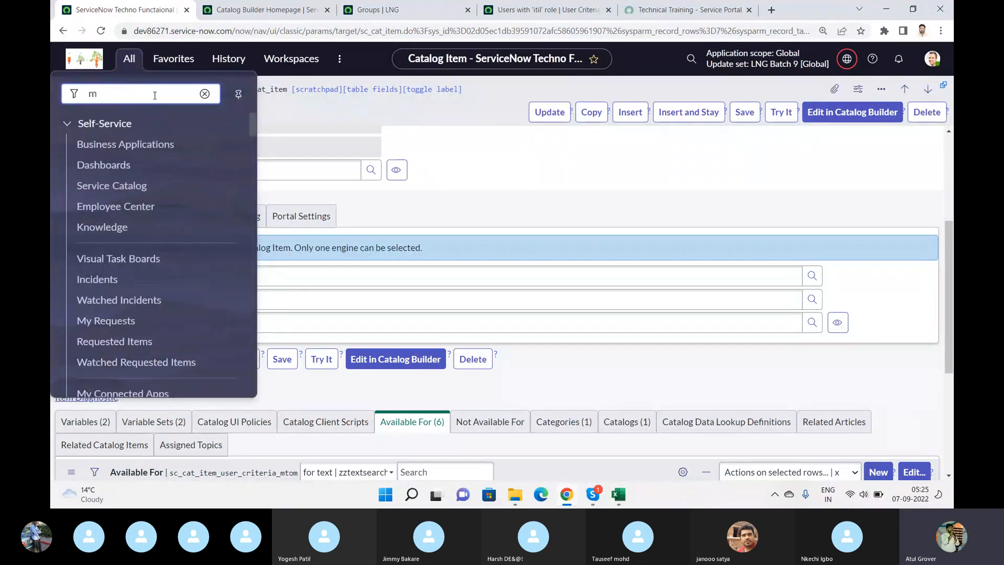
{"action": "type", "text": "aintain"}
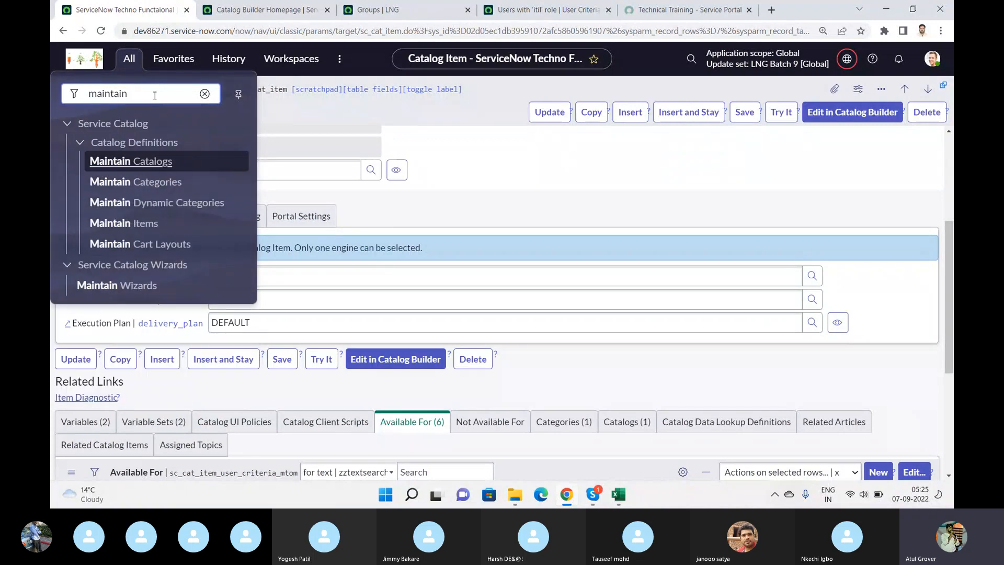
{"action": "left_click", "coordinate": [124, 223]}
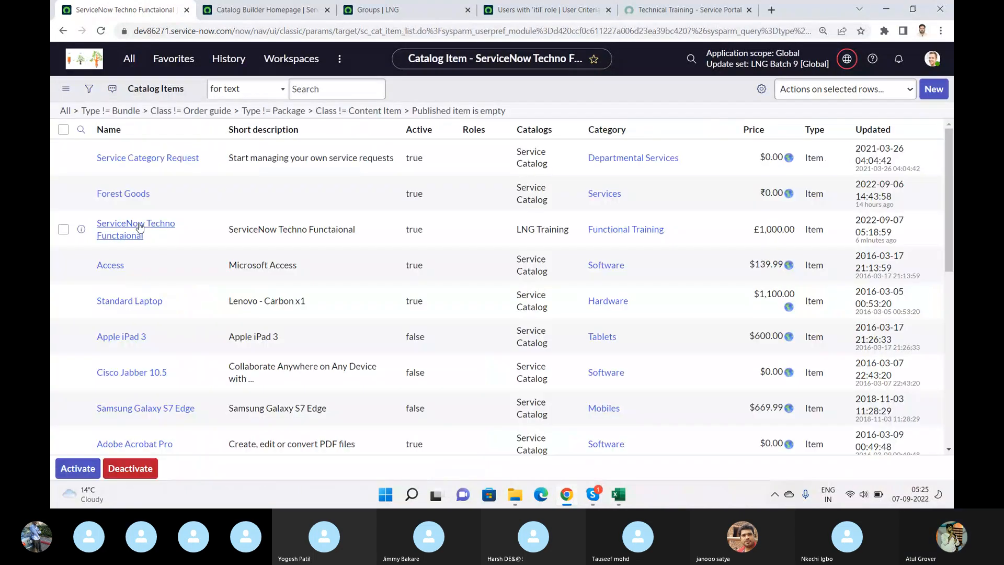
- Start a new catalog item record and name it Admin Training
{"action": "left_click", "coordinate": [932, 90]}
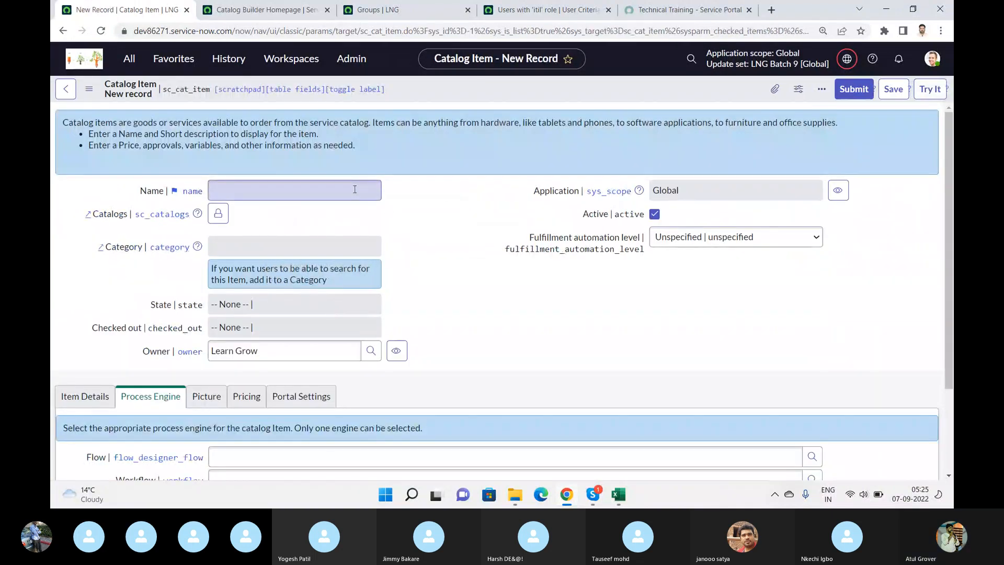
{"action": "left_click", "coordinate": [354, 189]}
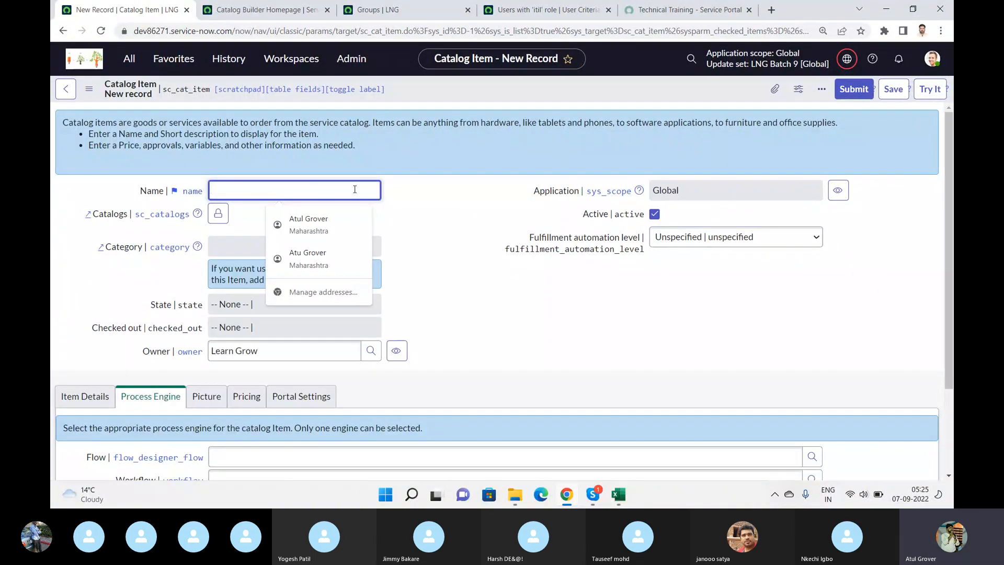
{"action": "type", "text": "Admin Training"}
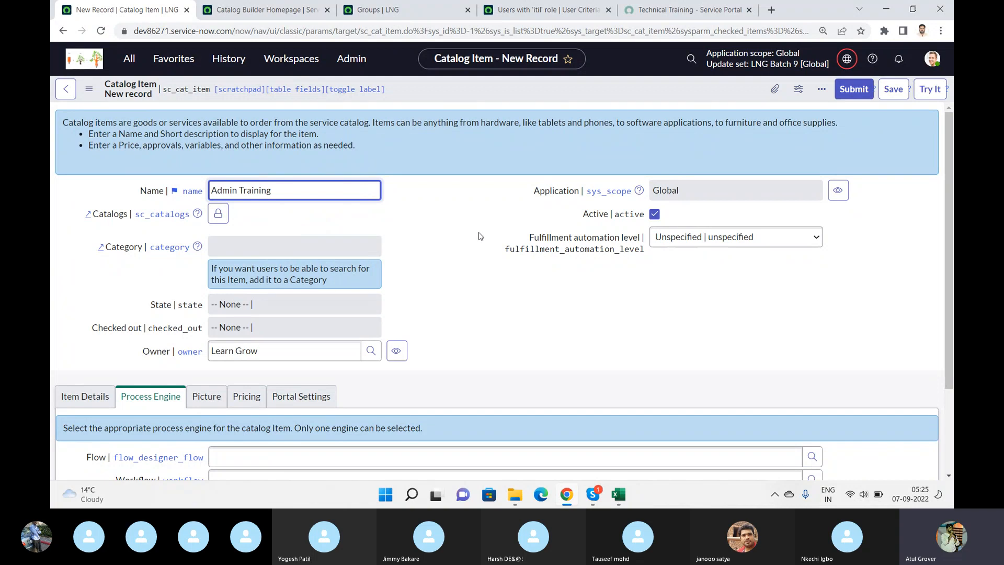
- Assign the Procurement Process Flow - DEFAULT workflow to the new item and submit the record
{"action": "left_click_drag", "start_coordinate": [949, 225], "coordinate": [949, 308]}
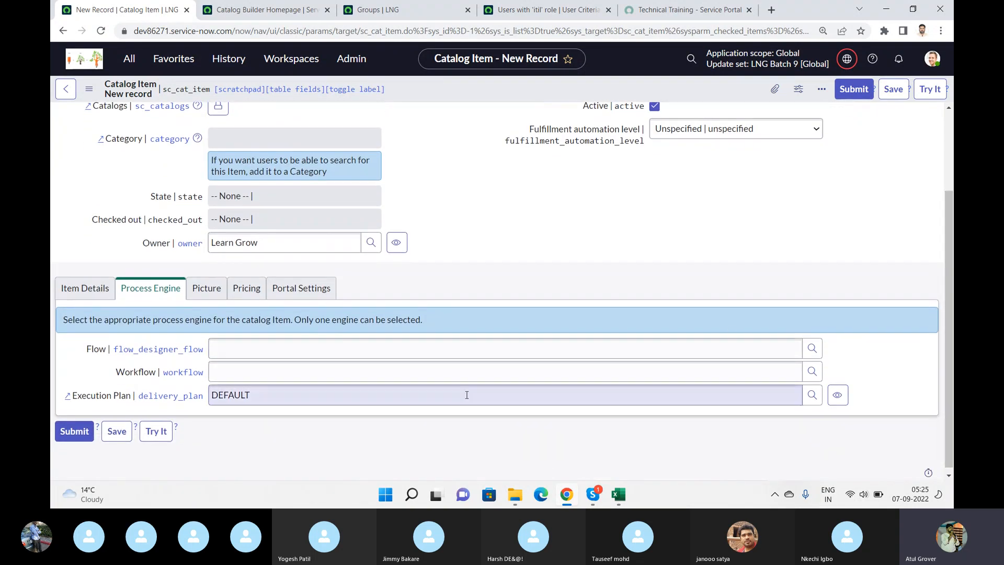
{"action": "left_click", "coordinate": [385, 375]}
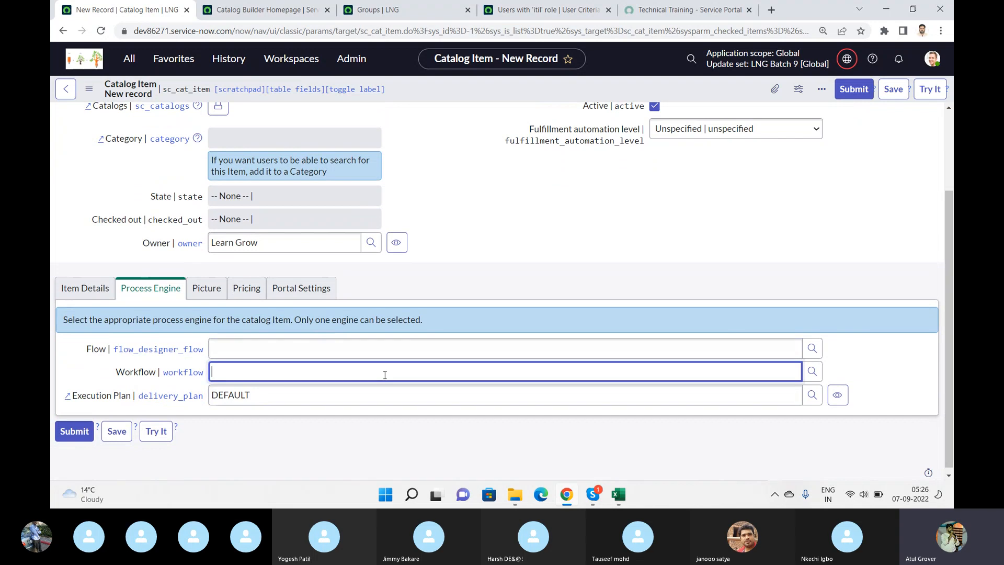
{"action": "type", "text": "*"}
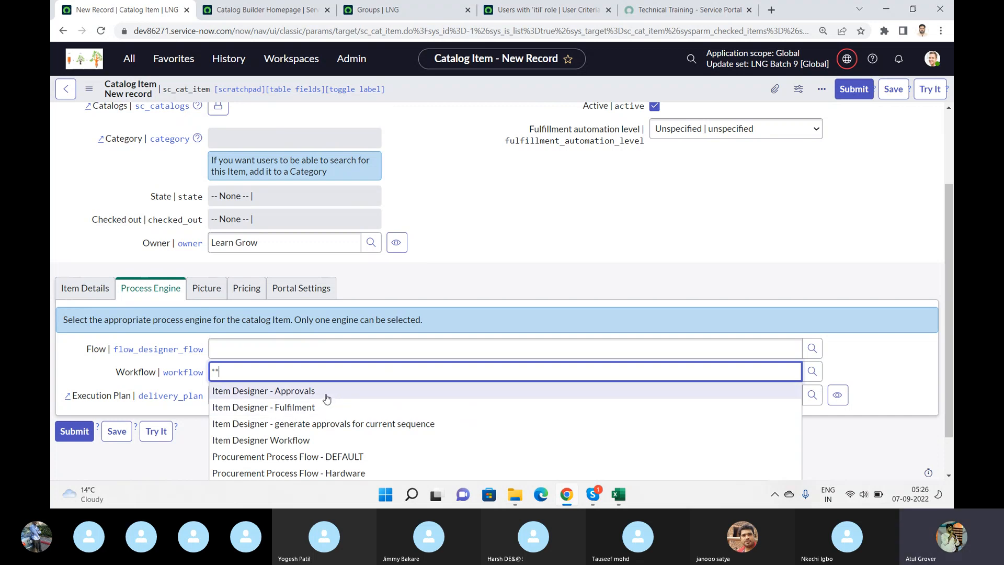
{"action": "left_click", "coordinate": [311, 456]}
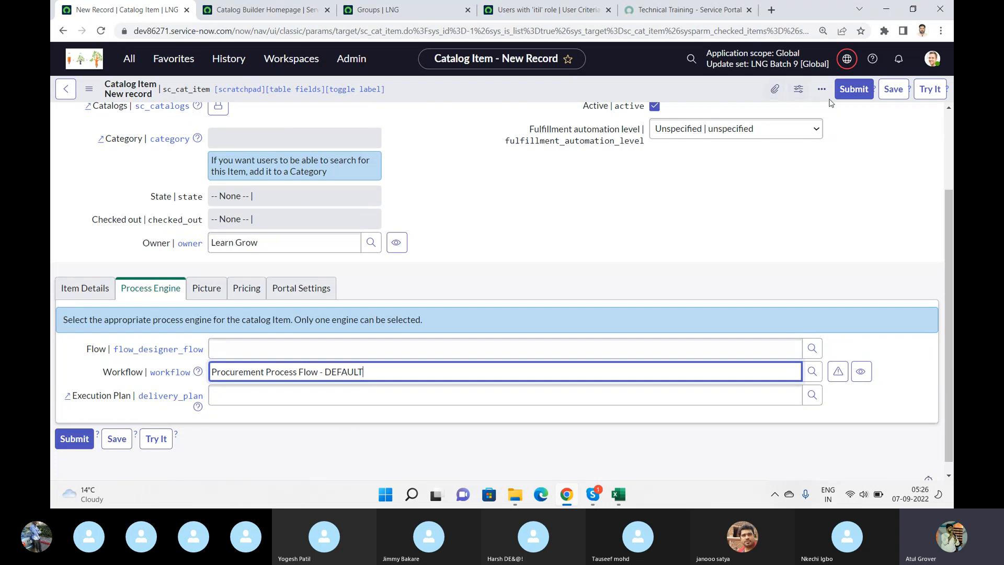
{"action": "left_click", "coordinate": [847, 94]}
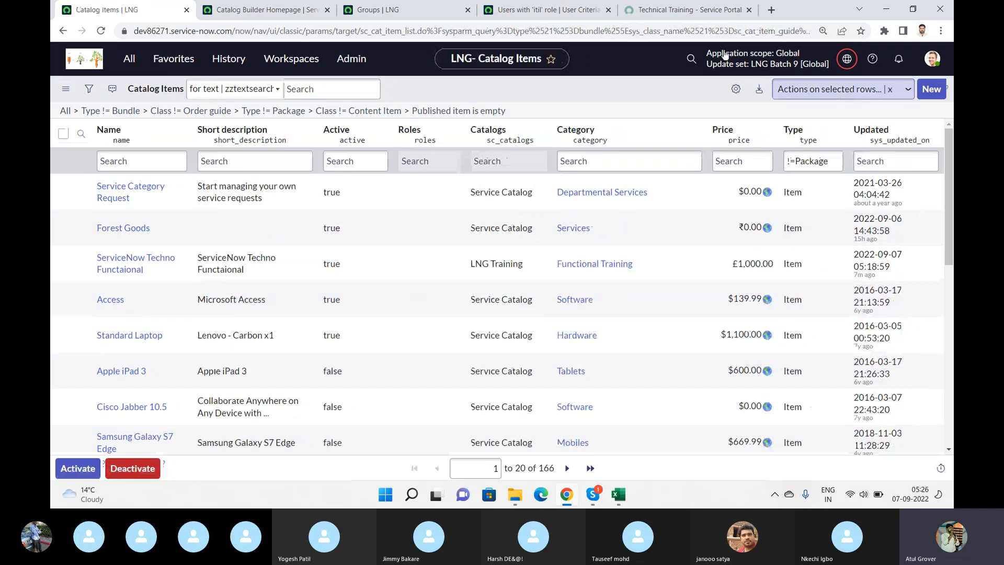
- Close the Technical Training summary in Catalog Builder and open Admin Training from the catalog items for editing
{"action": "left_click", "coordinate": [263, 16]}
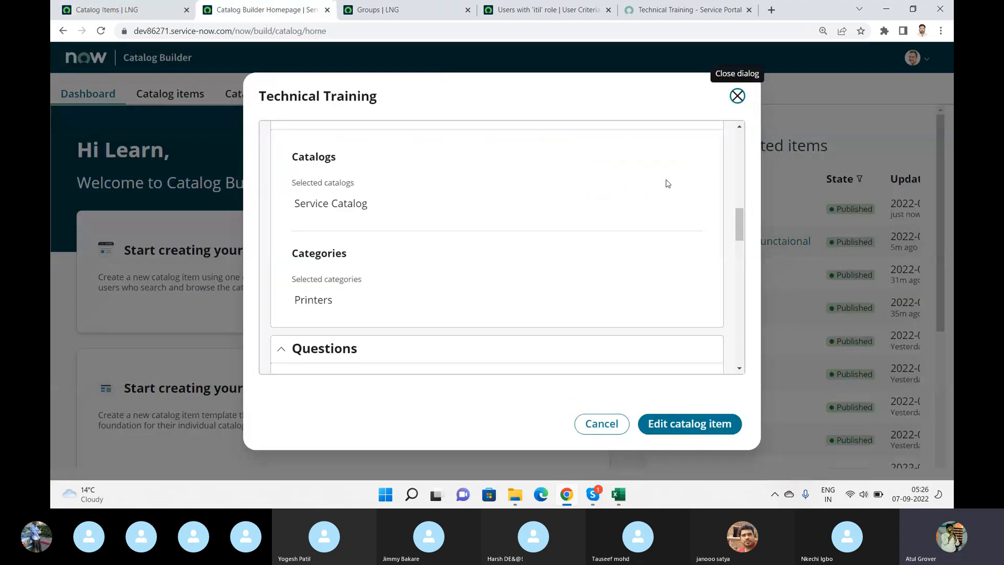
{"action": "left_click", "coordinate": [617, 421]}
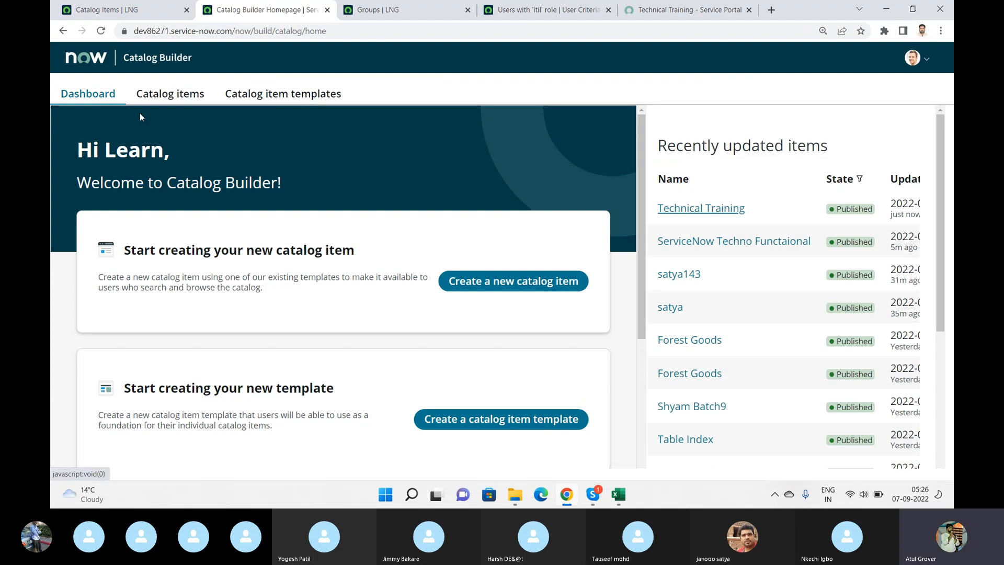
{"action": "left_click", "coordinate": [163, 96]}
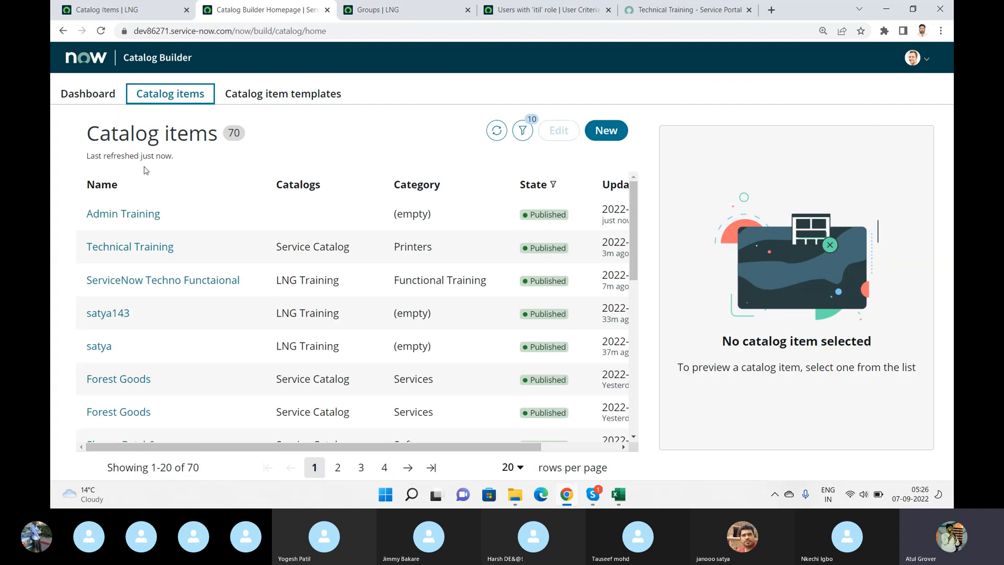
{"action": "left_click", "coordinate": [118, 214]}
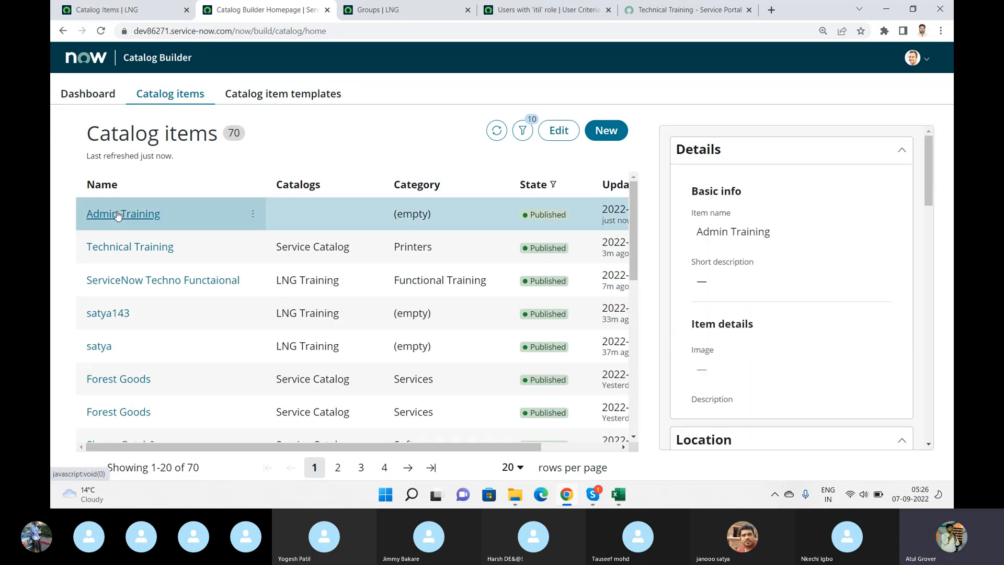
{"action": "left_click", "coordinate": [556, 130]}
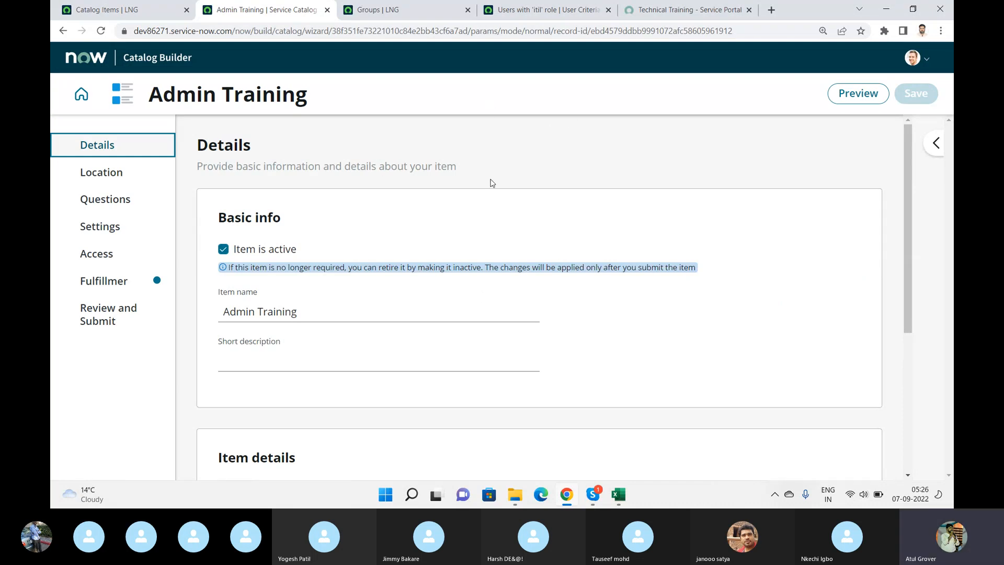
- Review Admin Training's location, questions, settings, access and fulfillment sections, including the available process engine options
{"action": "left_click", "coordinate": [108, 174]}
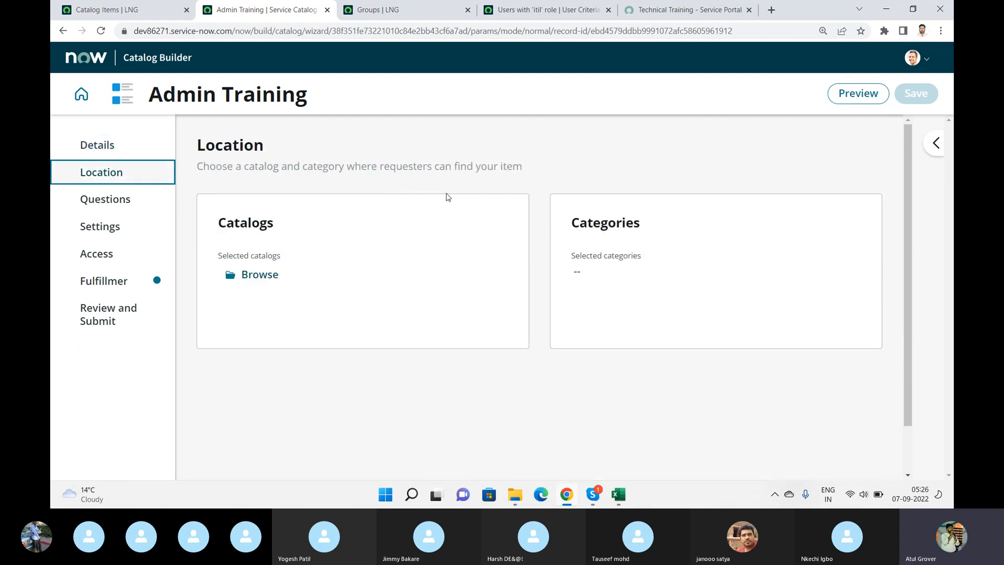
{"action": "left_click", "coordinate": [99, 207]}
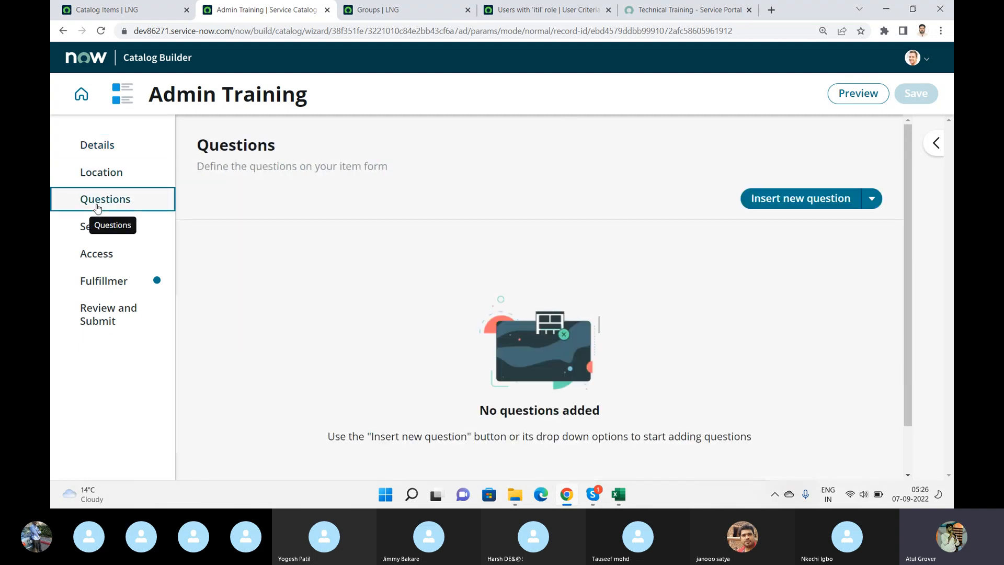
{"action": "left_click", "coordinate": [92, 234]}
{"action": "left_click", "coordinate": [84, 267]}
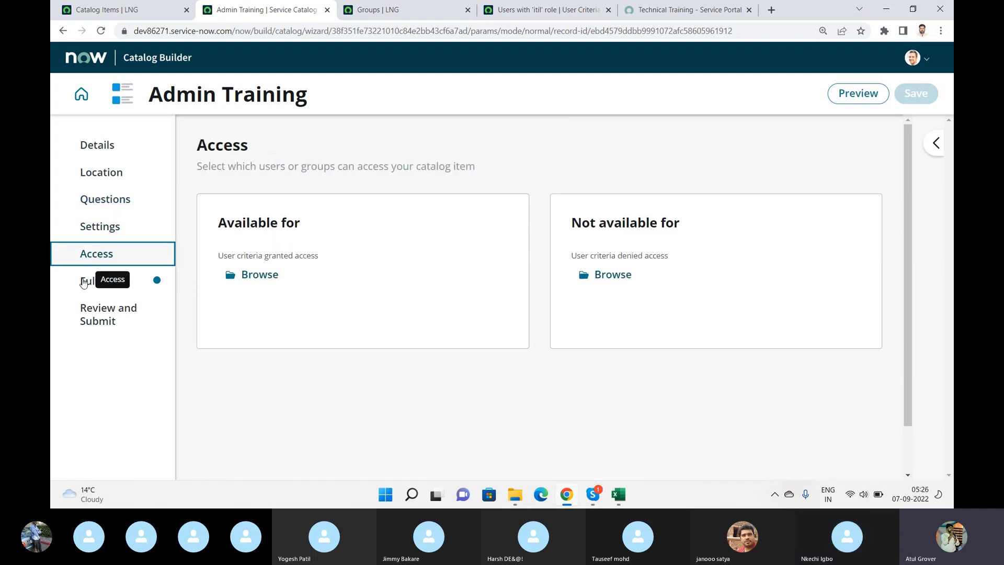
{"action": "left_click", "coordinate": [82, 283]}
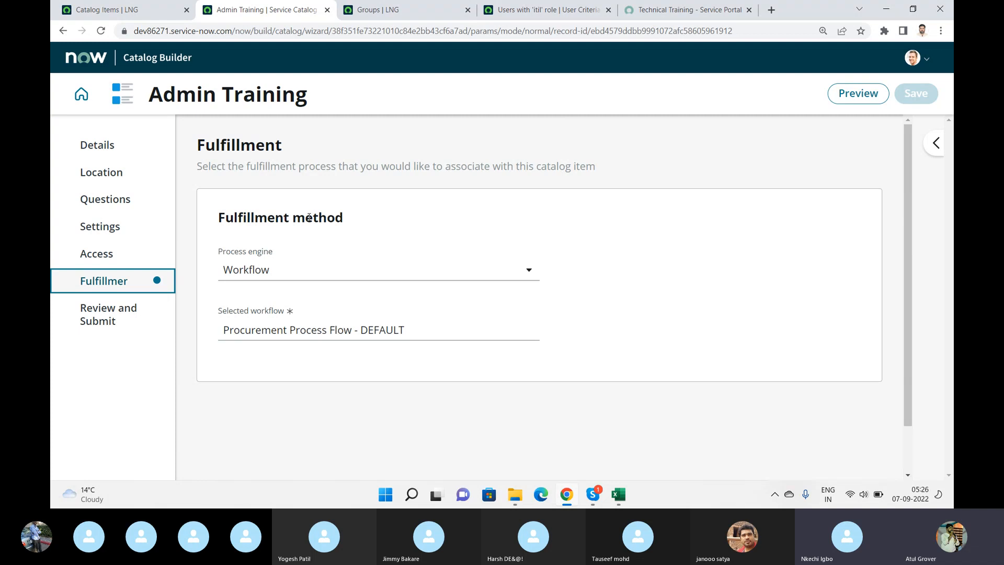
{"action": "left_click", "coordinate": [331, 272]}
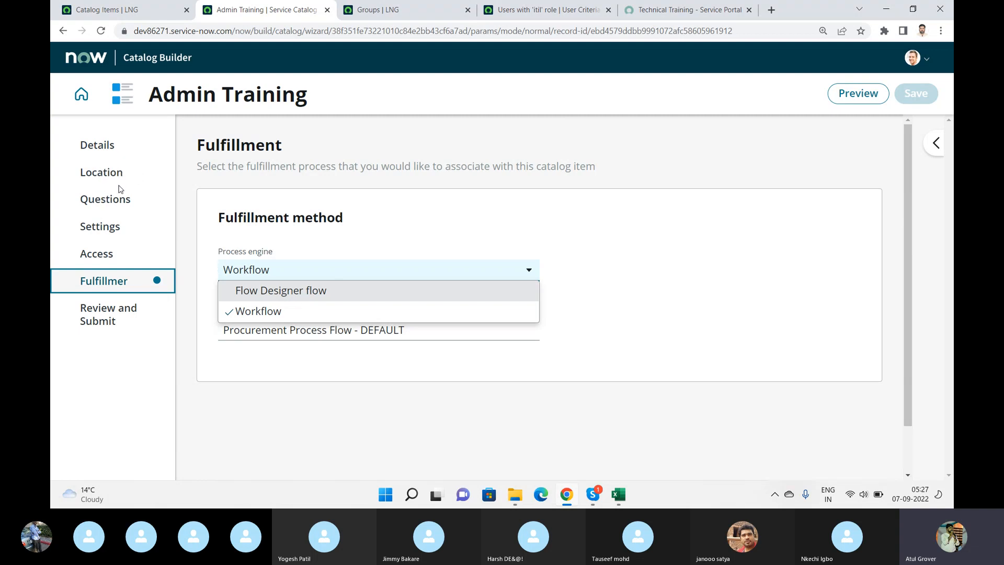
- Review Admin Training's portal settings and compare them against the catalog items list in the other browser tab
{"action": "left_click", "coordinate": [111, 226]}
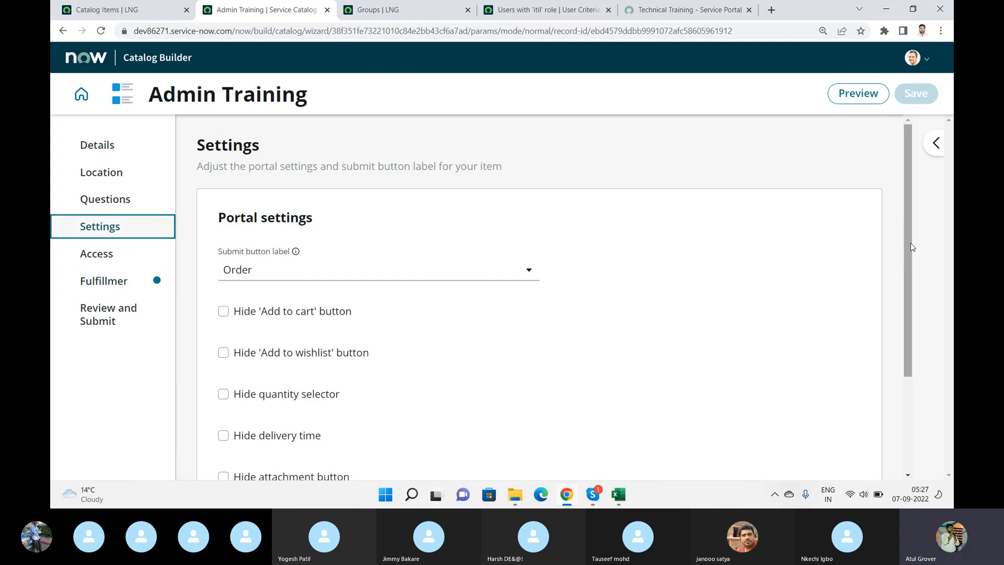
{"action": "left_click_drag", "start_coordinate": [909, 248], "coordinate": [927, 222]}
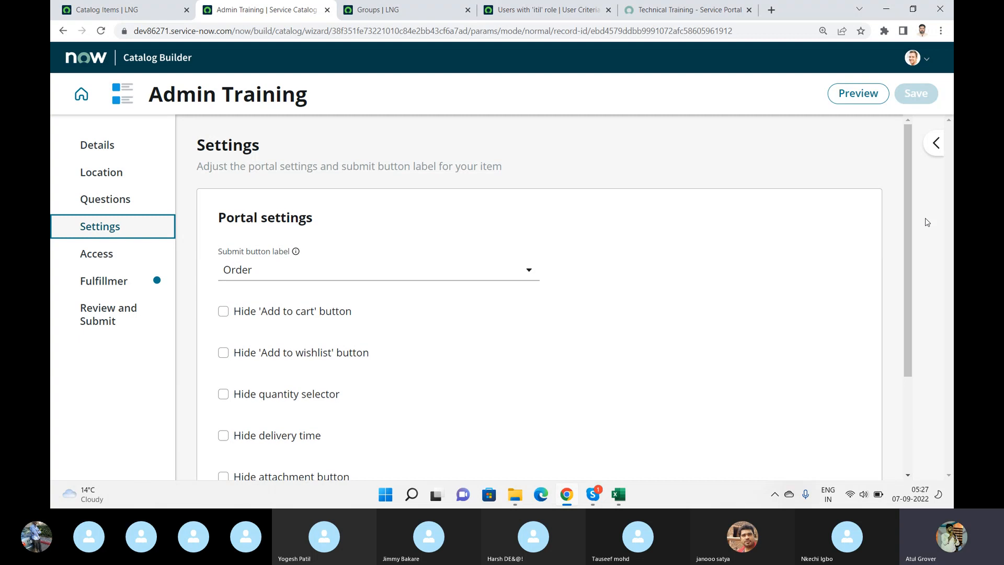
{"action": "left_click", "coordinate": [936, 143]}
{"action": "left_click", "coordinate": [897, 147]}
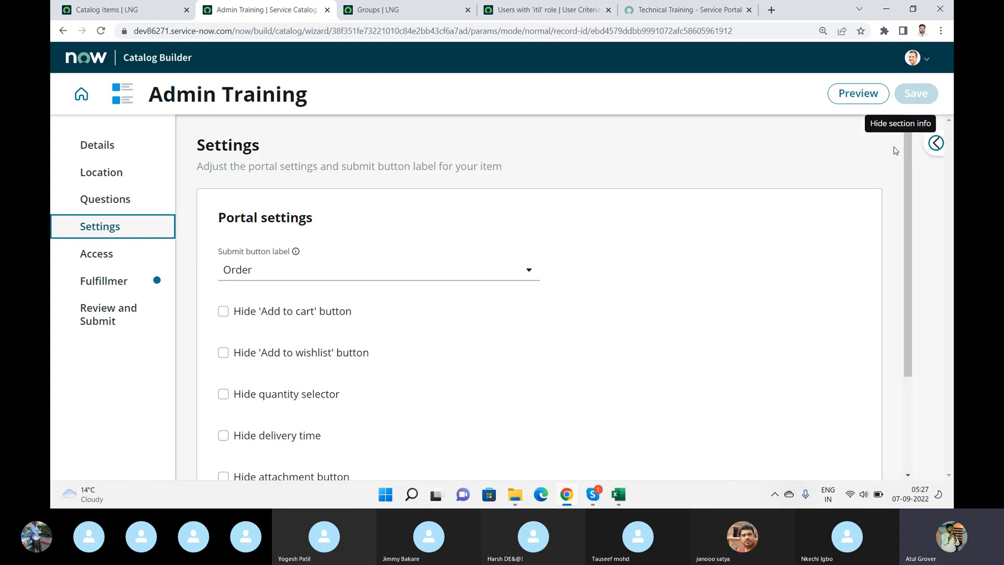
{"action": "left_click", "coordinate": [121, 9]}
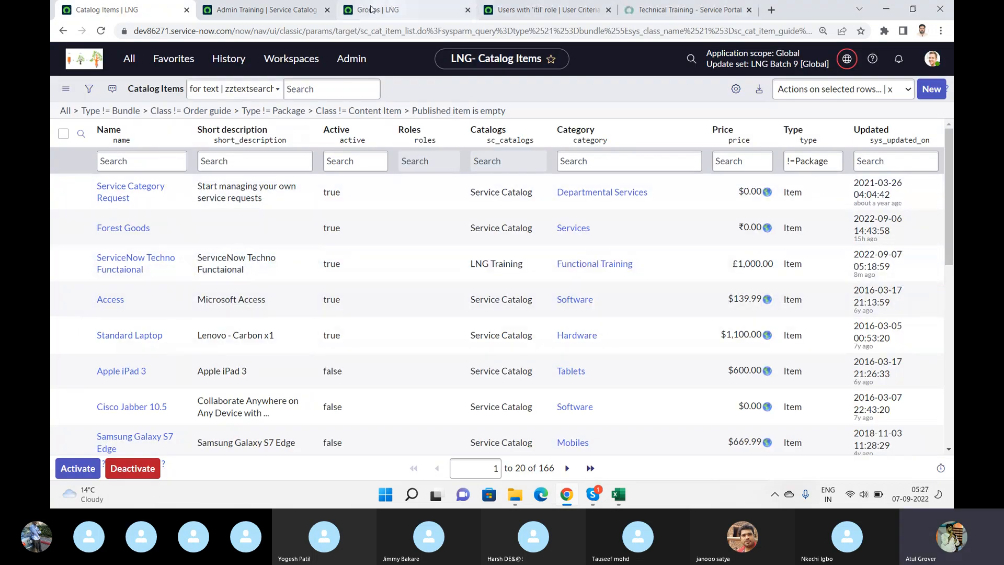
{"action": "left_click", "coordinate": [267, 9]}
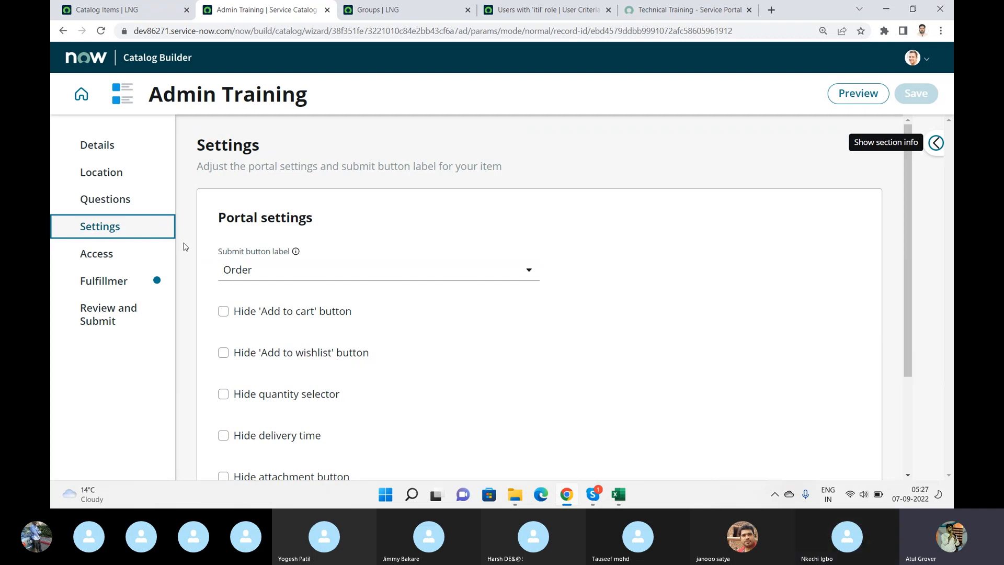
- Return to the Catalog Builder dashboard and start a new catalog item template of the Standard type
{"action": "left_click", "coordinate": [82, 94]}
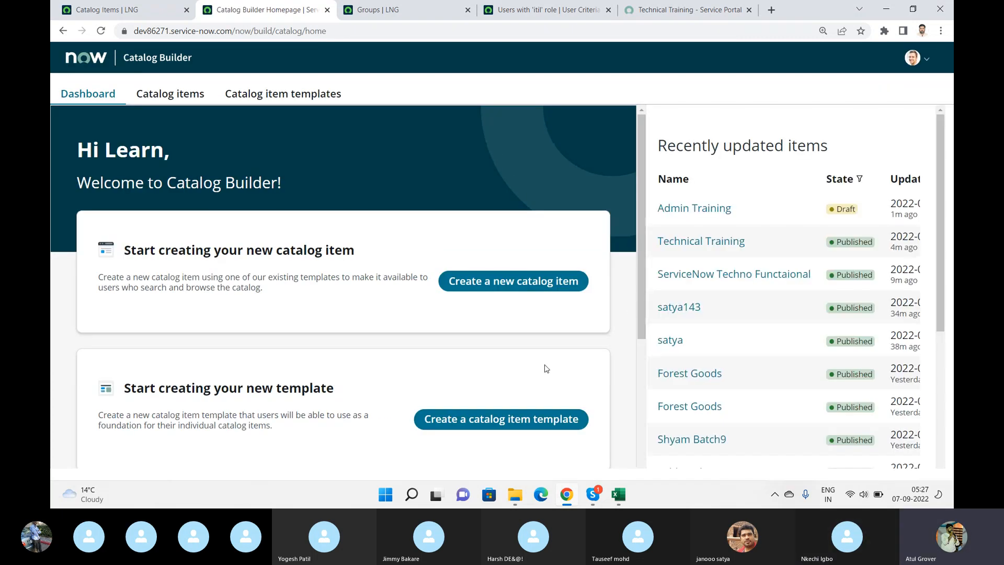
{"action": "left_click", "coordinate": [500, 419]}
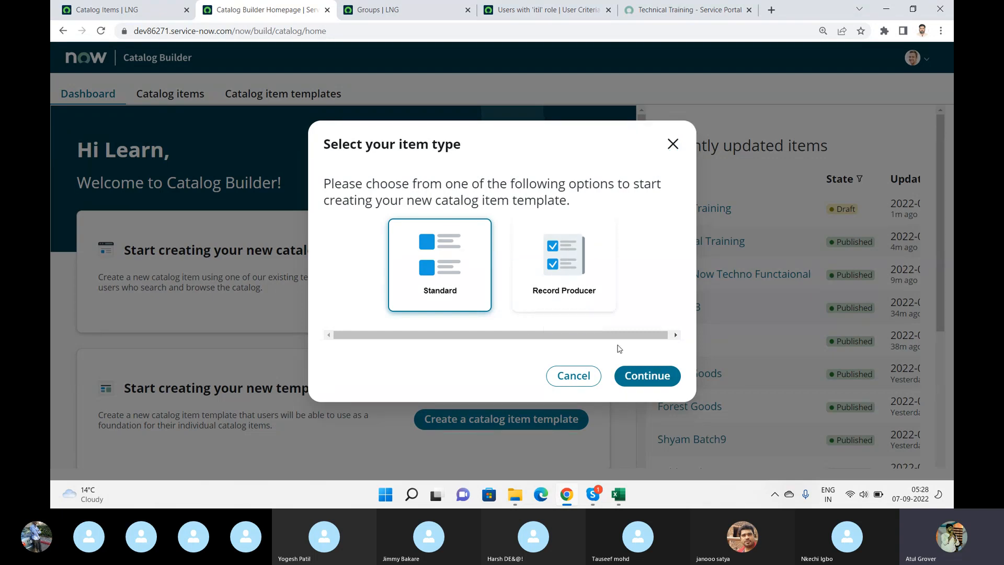
{"action": "left_click", "coordinate": [637, 381]}
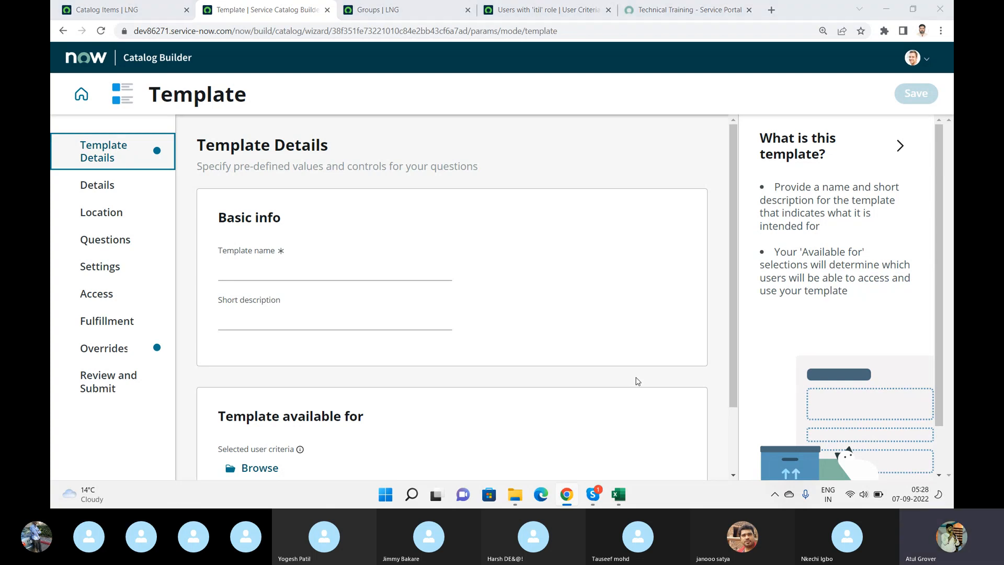
- Switch to the Skype call and raise the system volume to 64
{"action": "key", "text": "alt+Tab"}
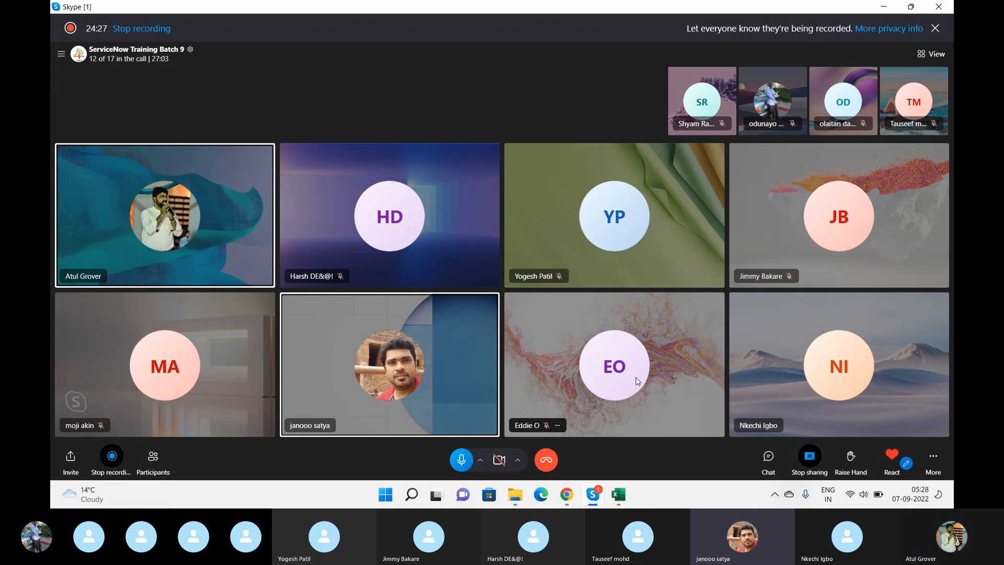
{"action": "key", "text": "XF86AudioRaiseVolume"}
{"action": "key", "text": "XF86AudioRaiseVolume"}
{"action": "key", "text": "XF86AudioRaiseVolume"}
{"action": "key", "text": "XF86AudioRaiseVolume"}
{"action": "key", "text": "XF86AudioRaiseVolume"}
{"action": "key", "text": "XF86AudioRaiseVolume"}
{"action": "key", "text": "XF86AudioRaiseVolume"}
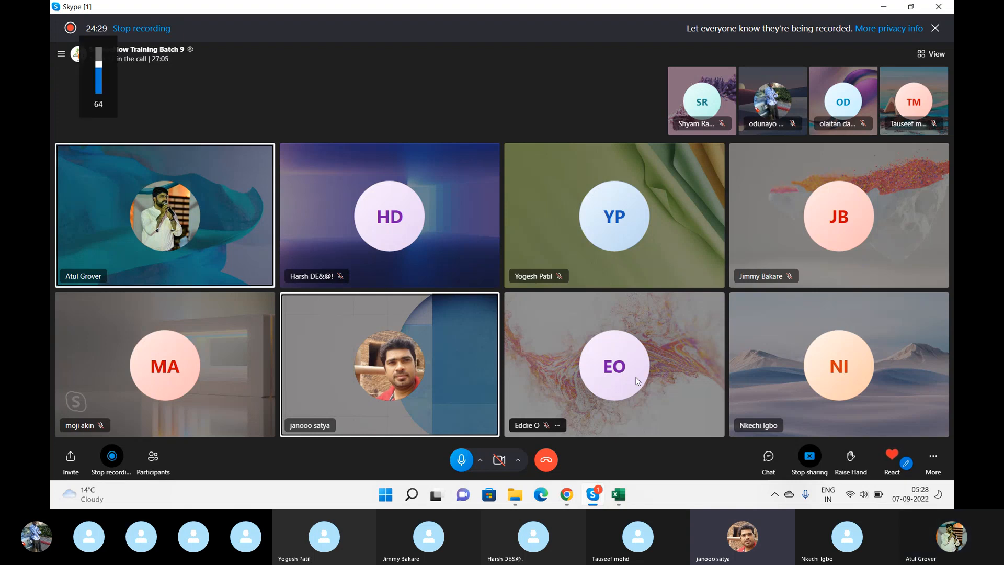
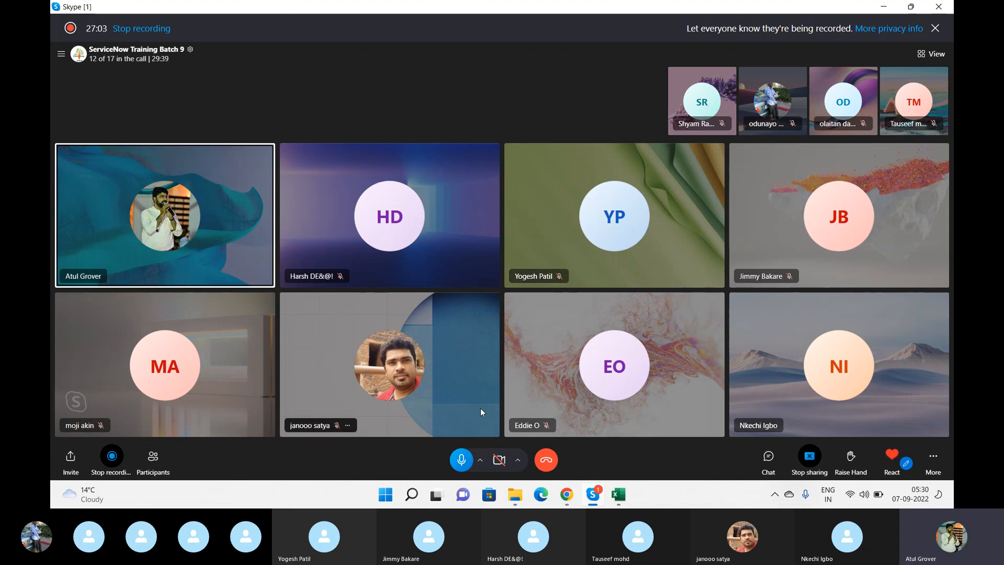
- Switch from the Skype call to the Catalog Items list in Chrome
{"action": "left_click", "coordinate": [566, 496]}
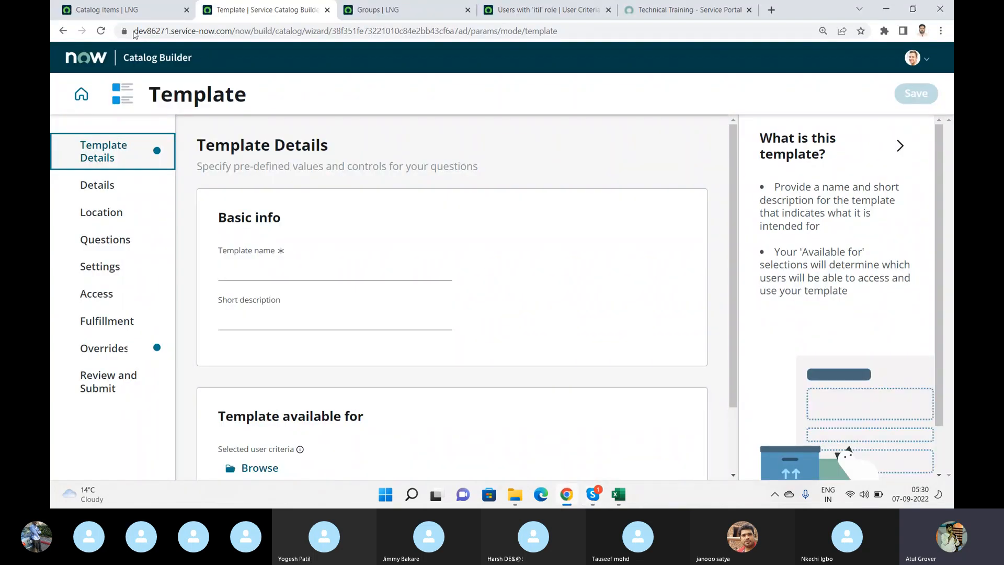
{"action": "left_click", "coordinate": [127, 15]}
{"action": "left_click", "coordinate": [129, 62]}
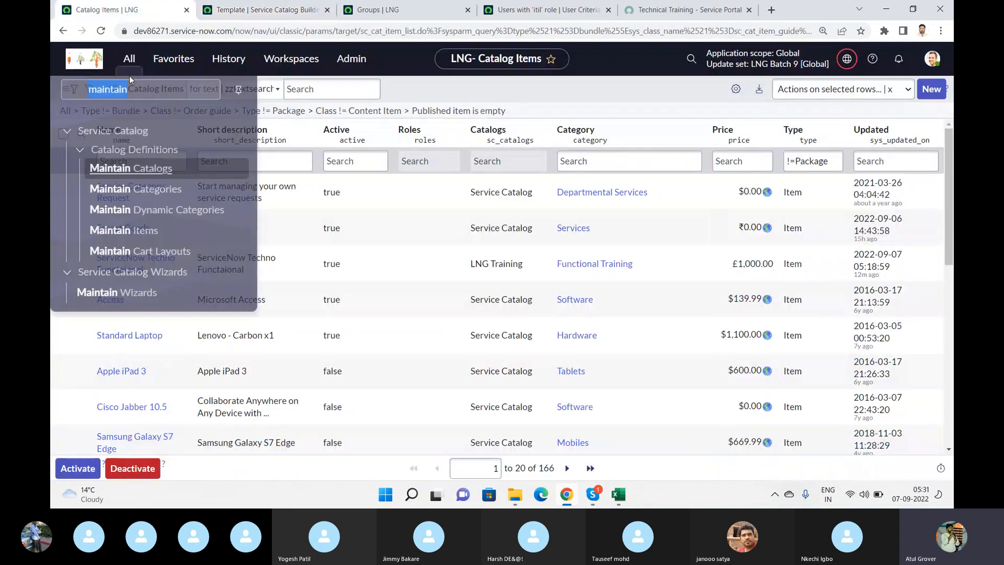
{"action": "left_click", "coordinate": [133, 93]}
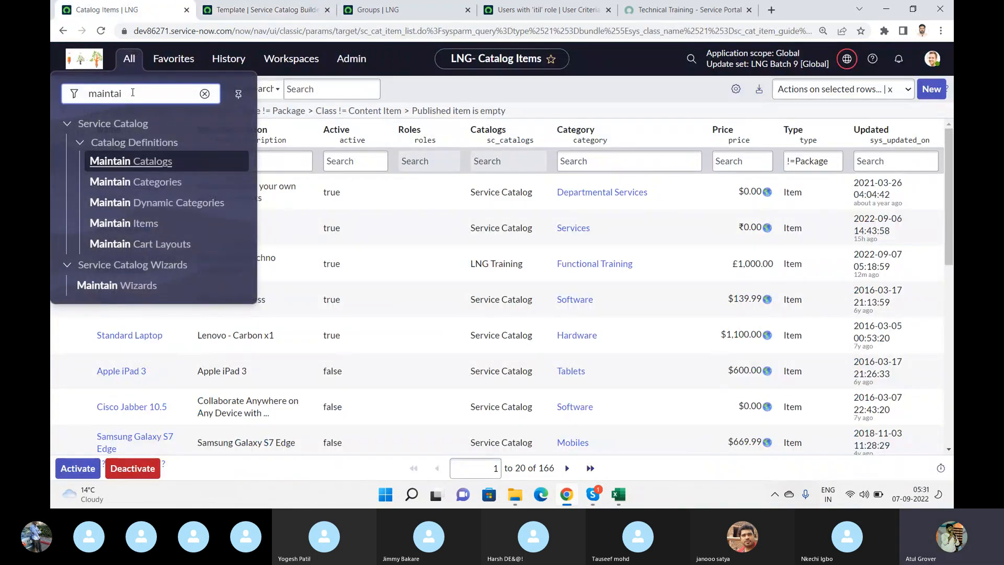
{"action": "key", "text": "BackSpace"}
{"action": "key", "text": "BackSpace"}
{"action": "key", "text": "BackSpace"}
{"action": "key", "text": "BackSpace"}
{"action": "type", "text": "worf"}
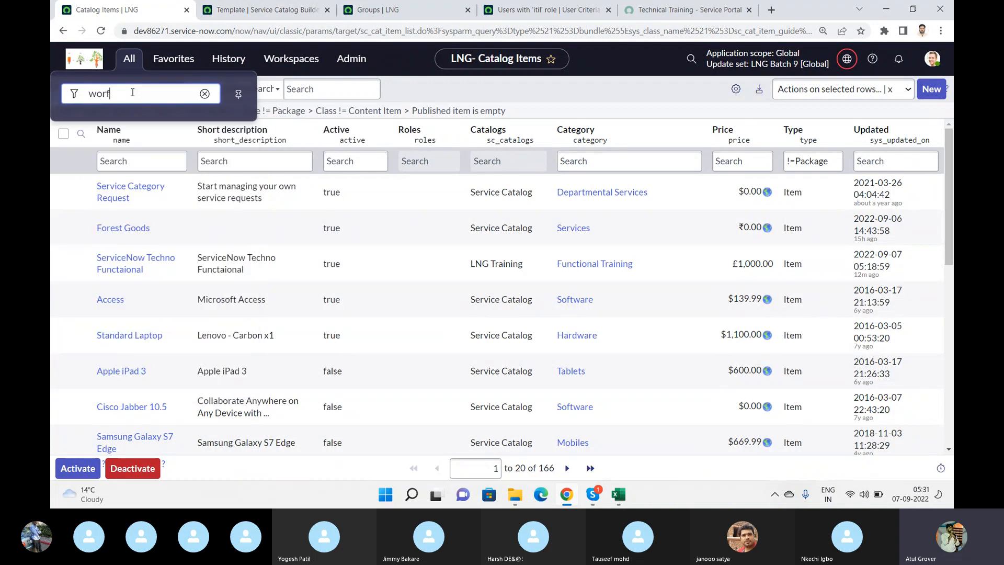
{"action": "key", "text": "BackSpace"}
{"action": "type", "text": "kflow"}
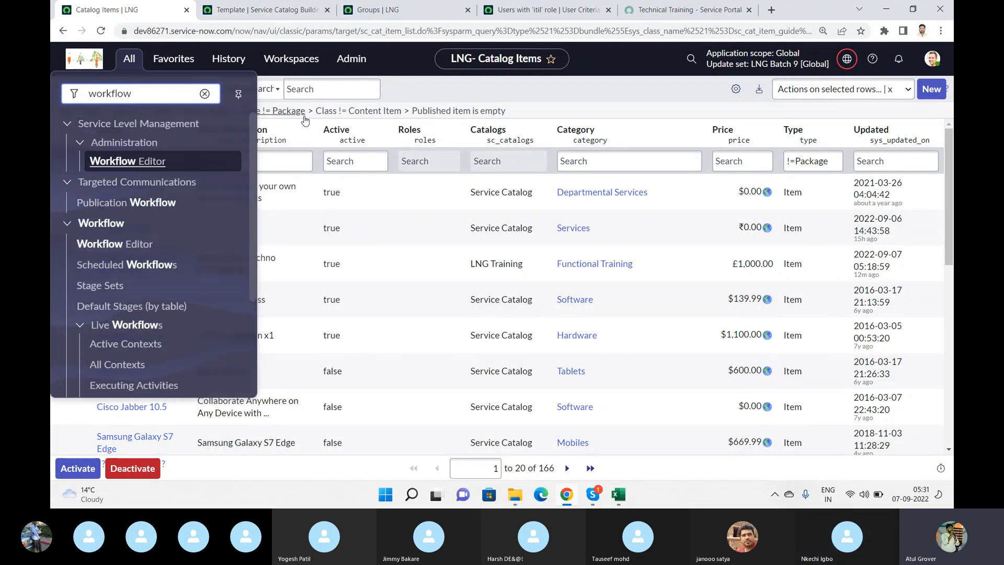
{"action": "left_click", "coordinate": [205, 93]}
{"action": "left_click", "coordinate": [423, 92]}
- Filter the catalog items by the name "iphone" and open the iPhone 6s record
{"action": "left_click", "coordinate": [164, 163]}
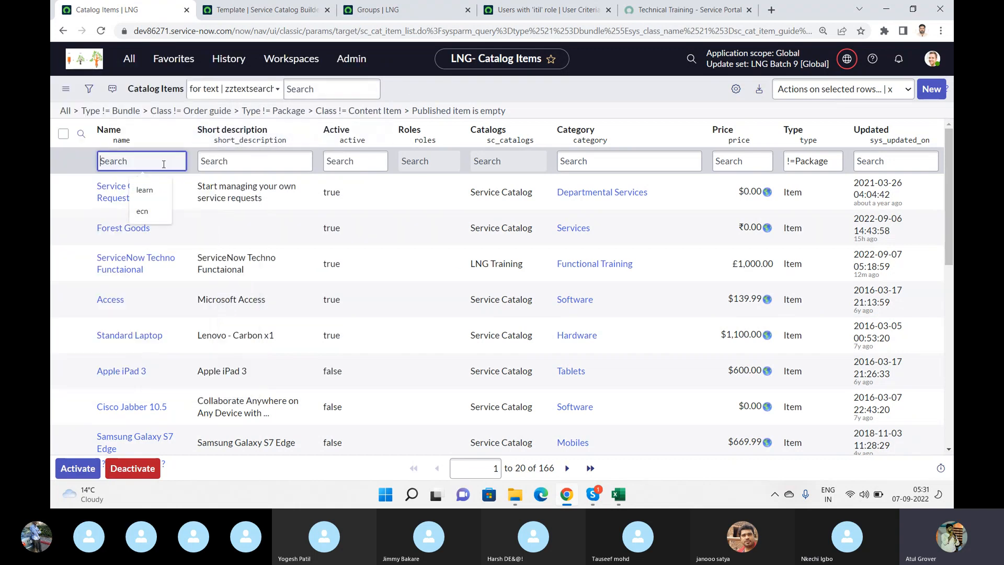
{"action": "type", "text": "iphone"}
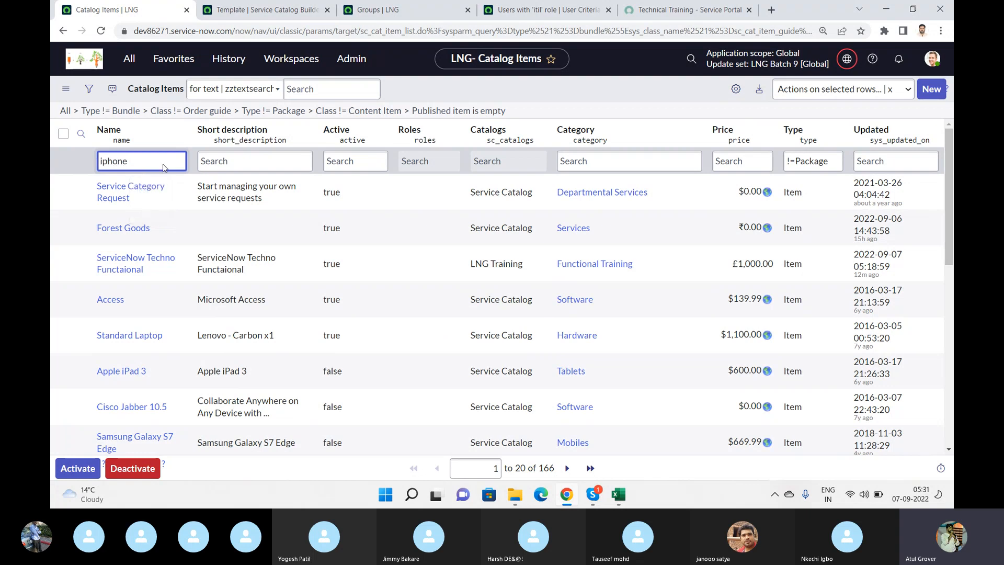
{"action": "key", "text": "Return"}
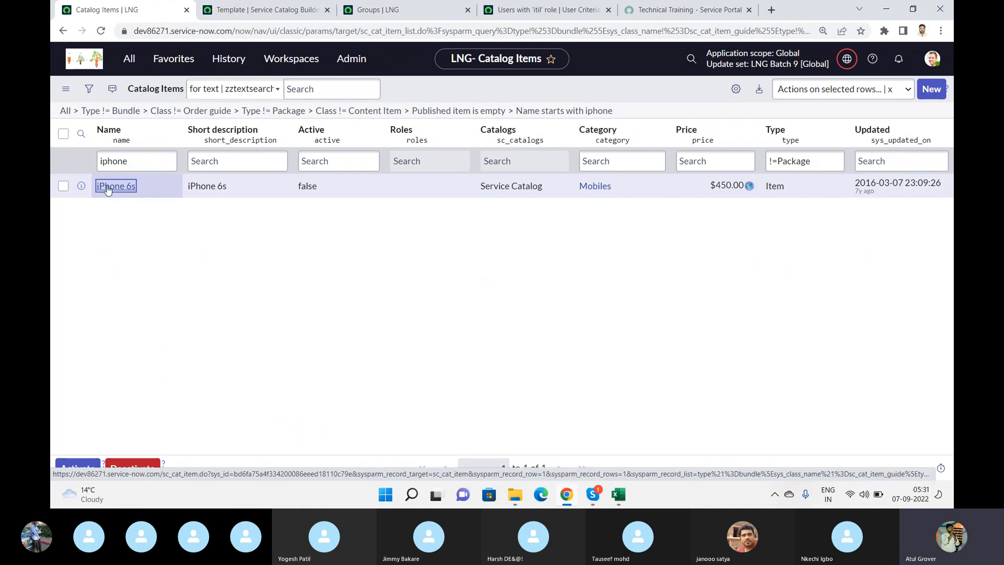
{"action": "left_click", "coordinate": [108, 187]}
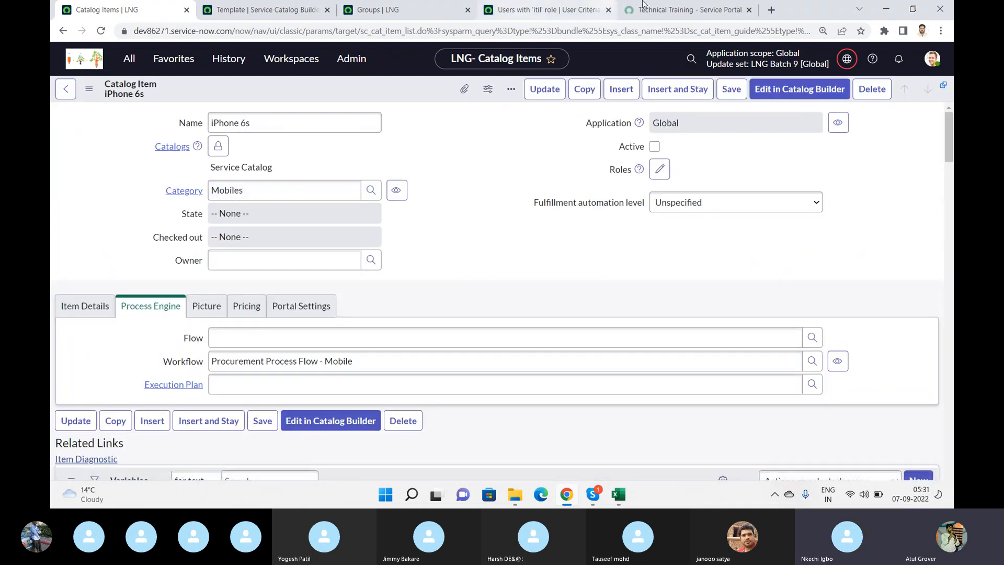
- Check the Hardware category in the Service Portal and return to the iPhone 6s record
{"action": "left_click", "coordinate": [670, 12]}
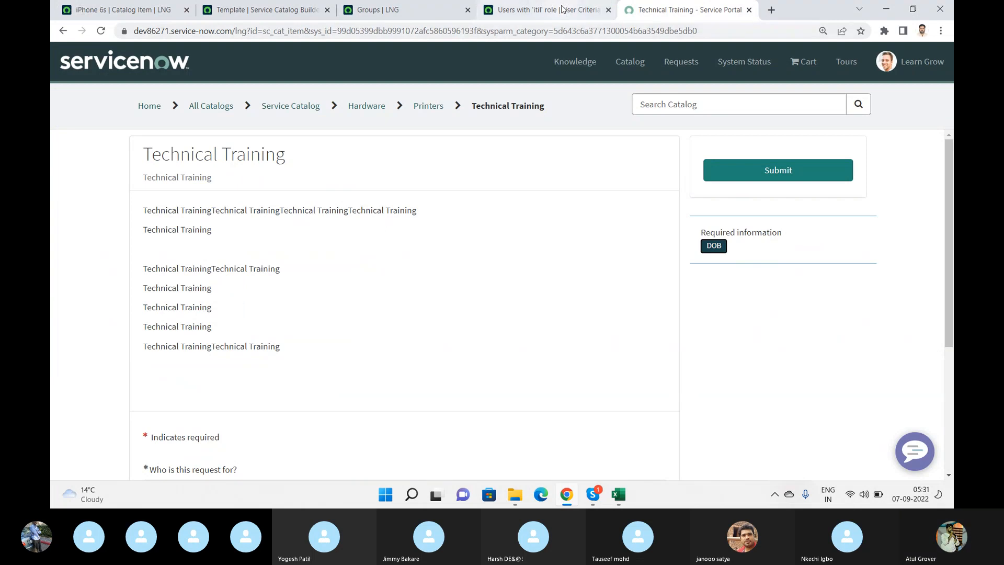
{"action": "left_click", "coordinate": [352, 107]}
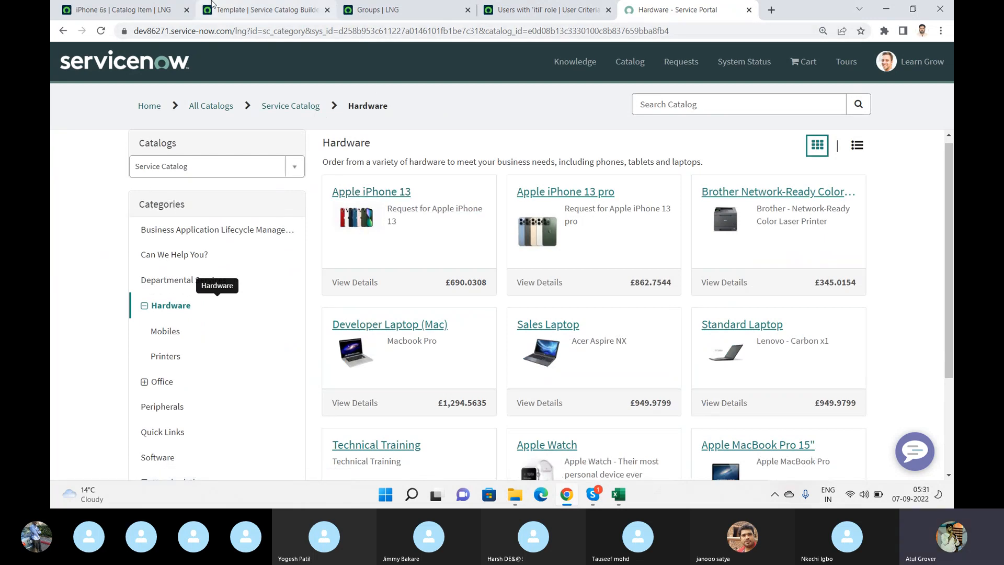
{"action": "left_click", "coordinate": [71, 12]}
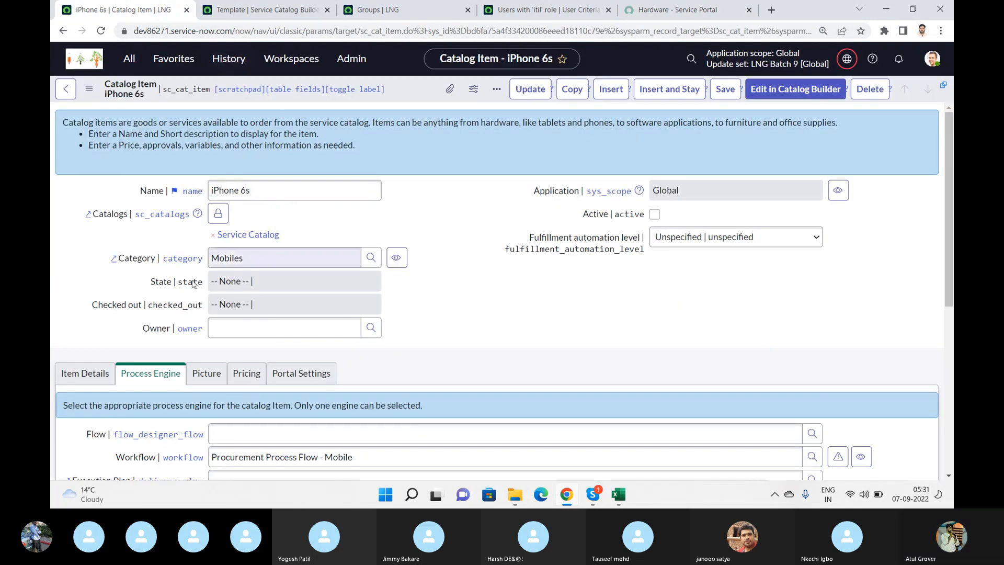
- Go back to the catalog items list, filter it by the name "APple" and open the Apple iPhone 13 record
{"action": "left_click", "coordinate": [58, 90]}
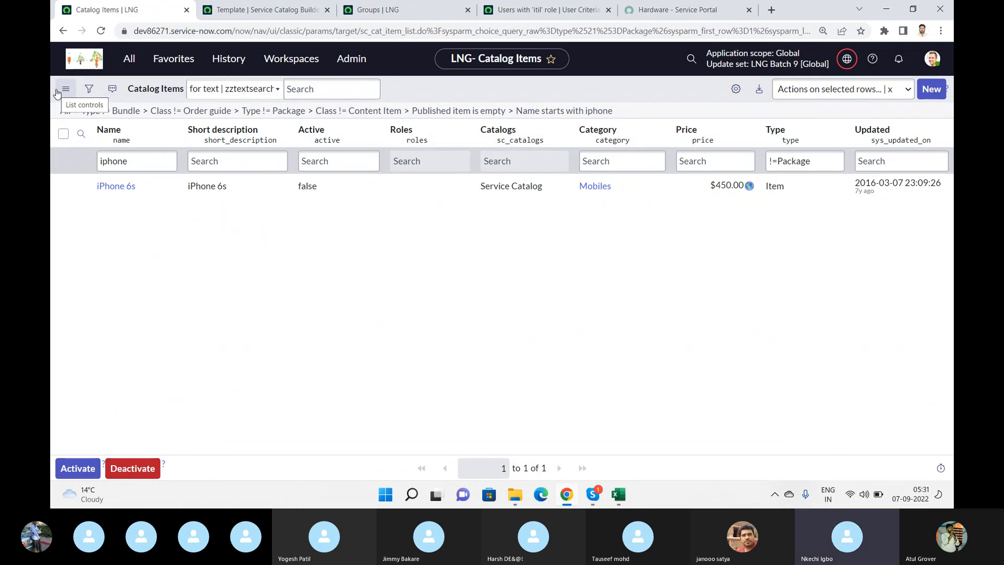
{"action": "left_click", "coordinate": [113, 157]}
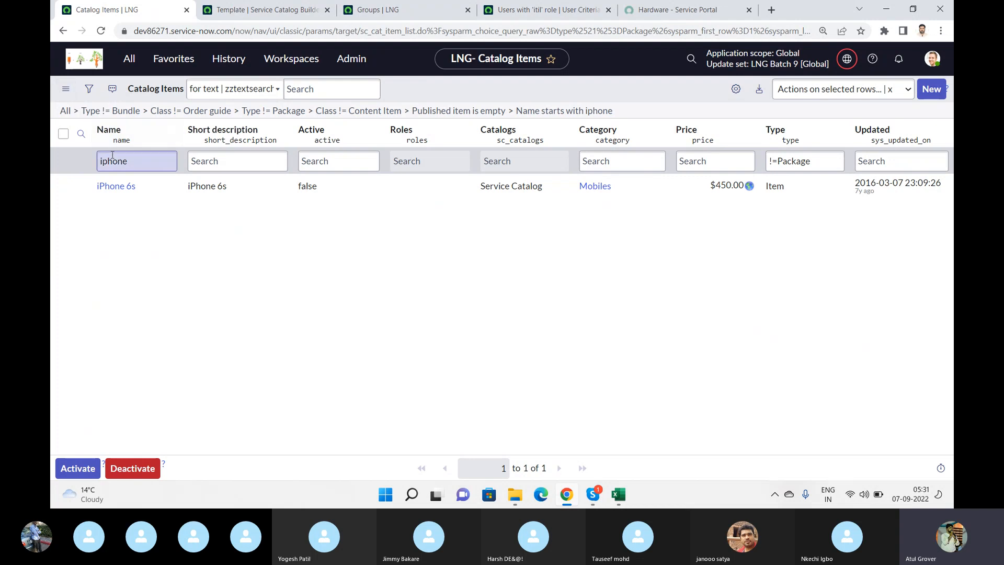
{"action": "double_click", "coordinate": [113, 155]}
{"action": "type", "text": "APple"}
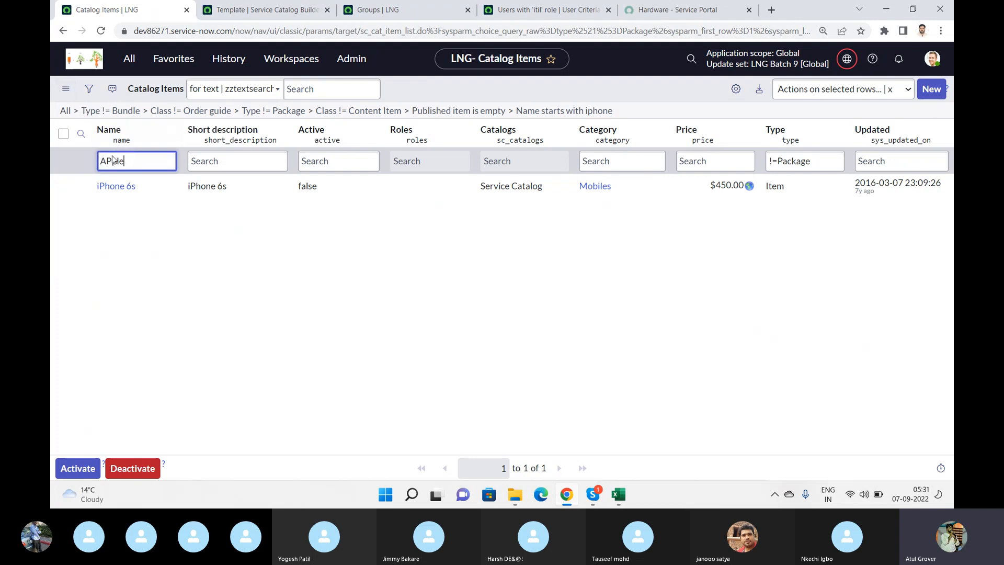
{"action": "key", "text": "Return"}
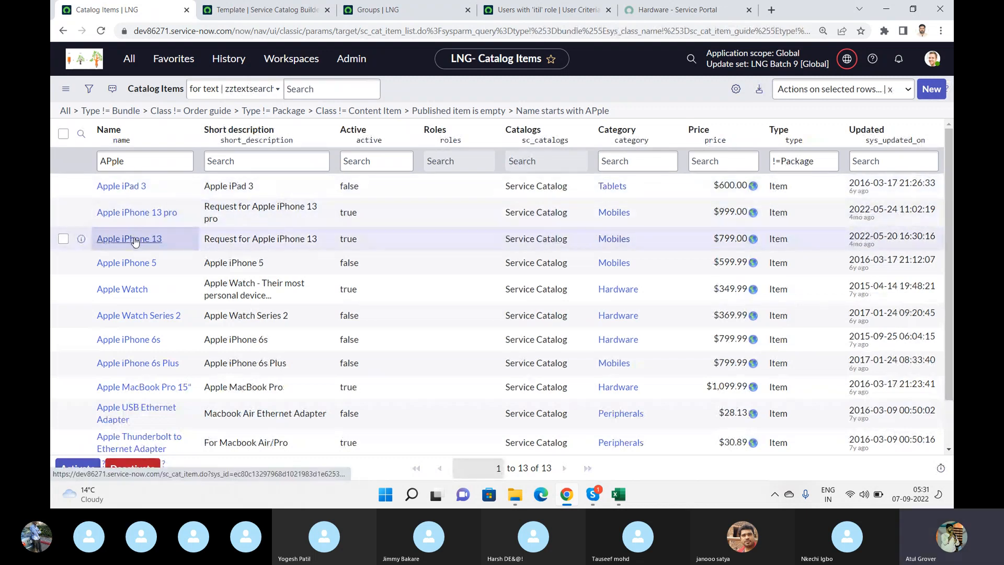
{"action": "left_click", "coordinate": [136, 240]}
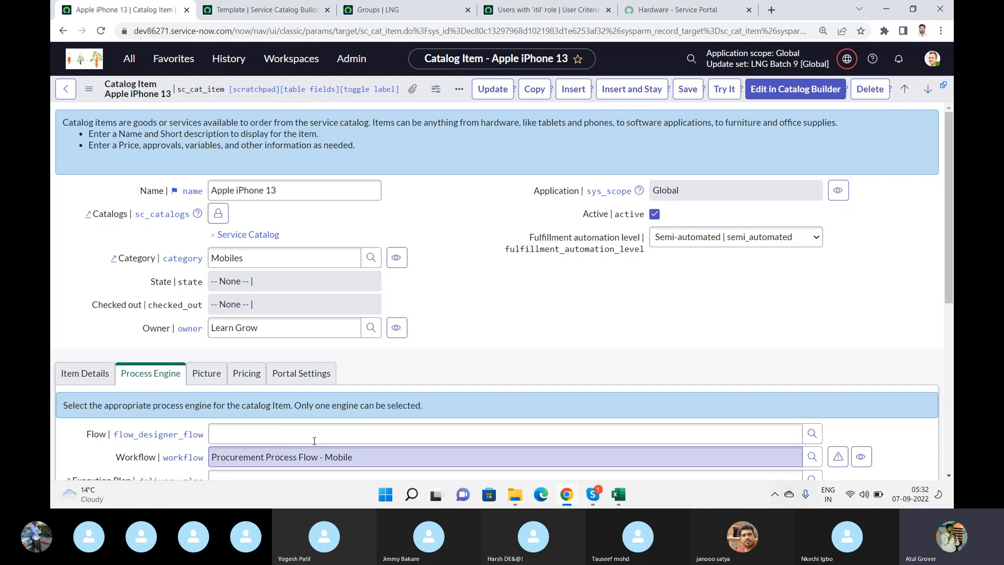
- Find "workflow" in the application navigator and open the Workflow Editor
{"action": "left_click", "coordinate": [129, 58]}
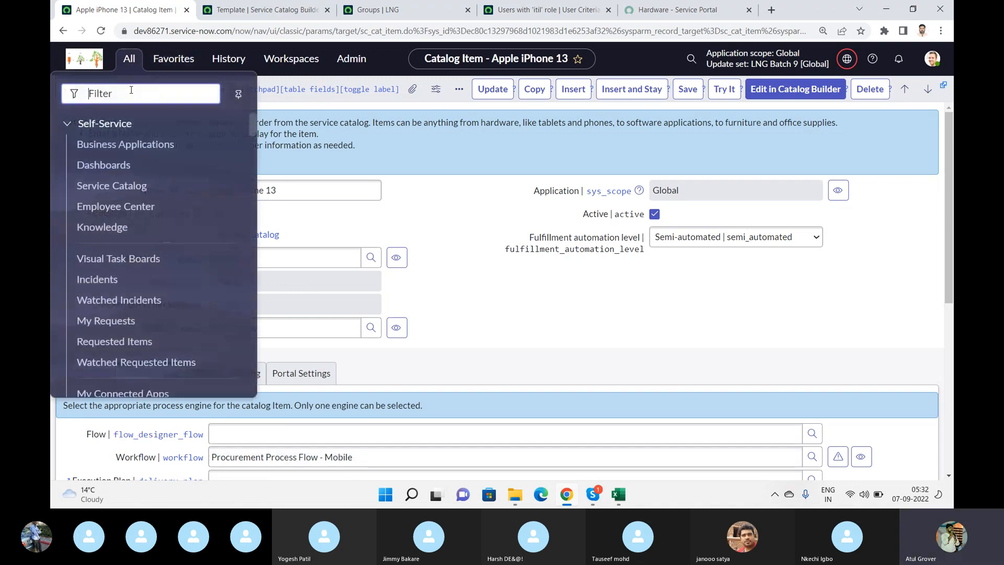
{"action": "type", "text": "work"}
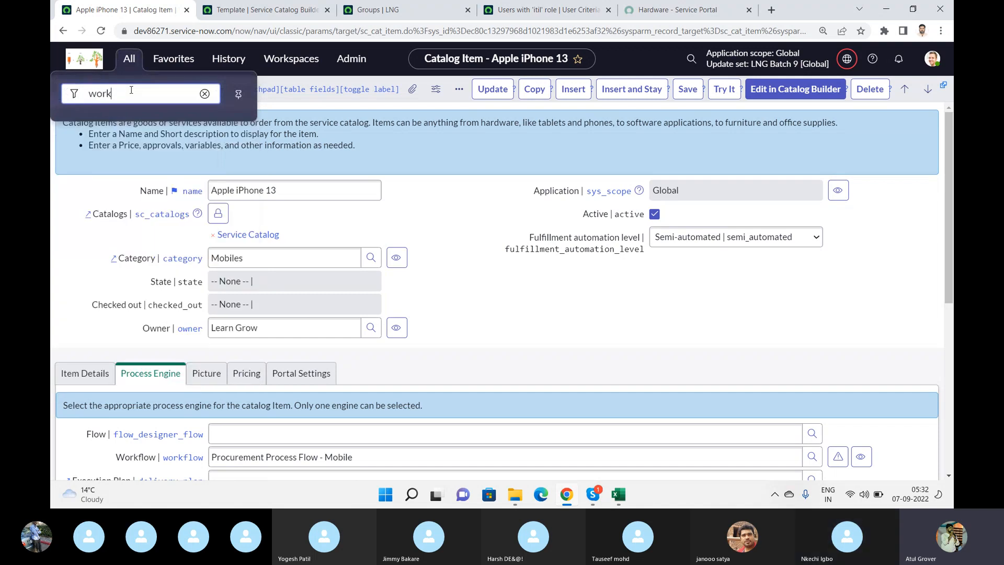
{"action": "type", "text": "flow"}
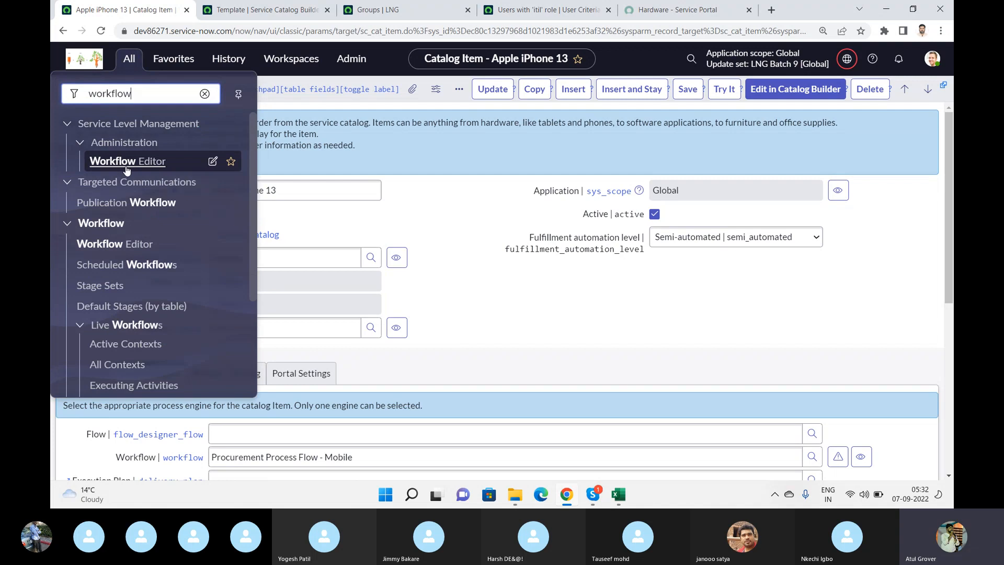
{"action": "left_click_drag", "start_coordinate": [252, 168], "coordinate": [252, 190]}
{"action": "left_click", "coordinate": [132, 212]}
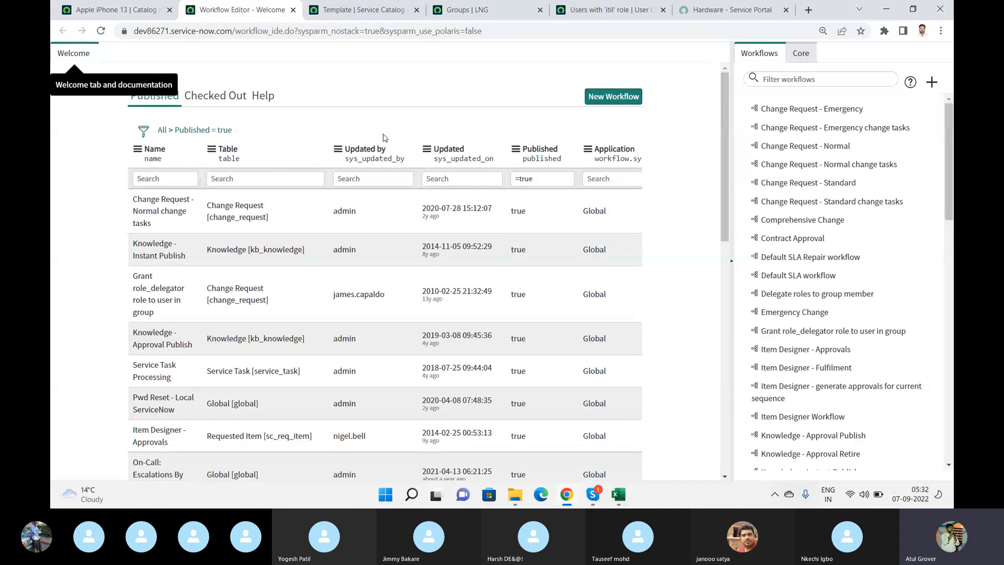
- Filter the published workflows by the name "*mobile" and open Procurement Process Flow - Mobile
{"action": "left_click", "coordinate": [179, 184]}
{"action": "type", "text": "*mo"}
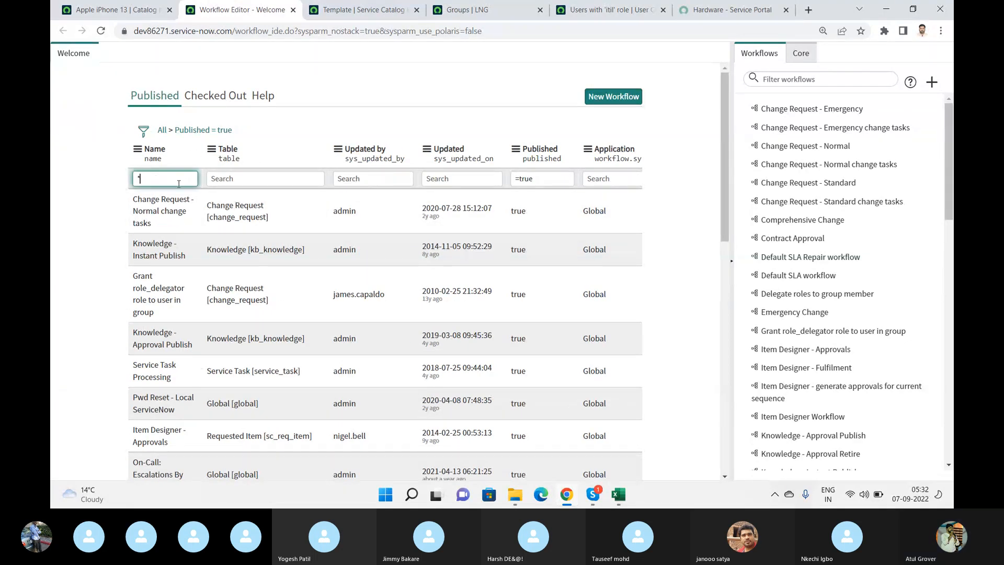
{"action": "type", "text": "bile"}
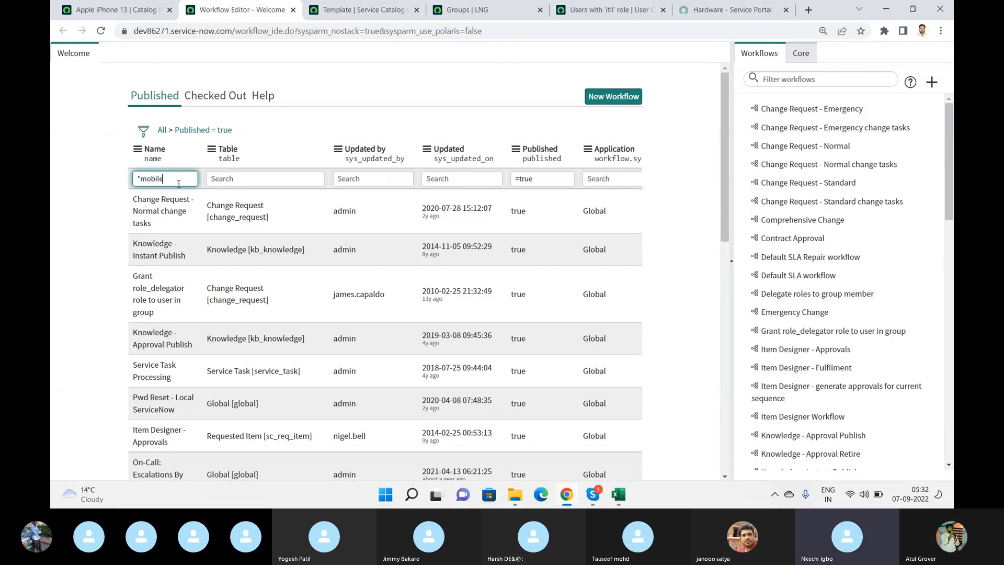
{"action": "key", "text": "Return"}
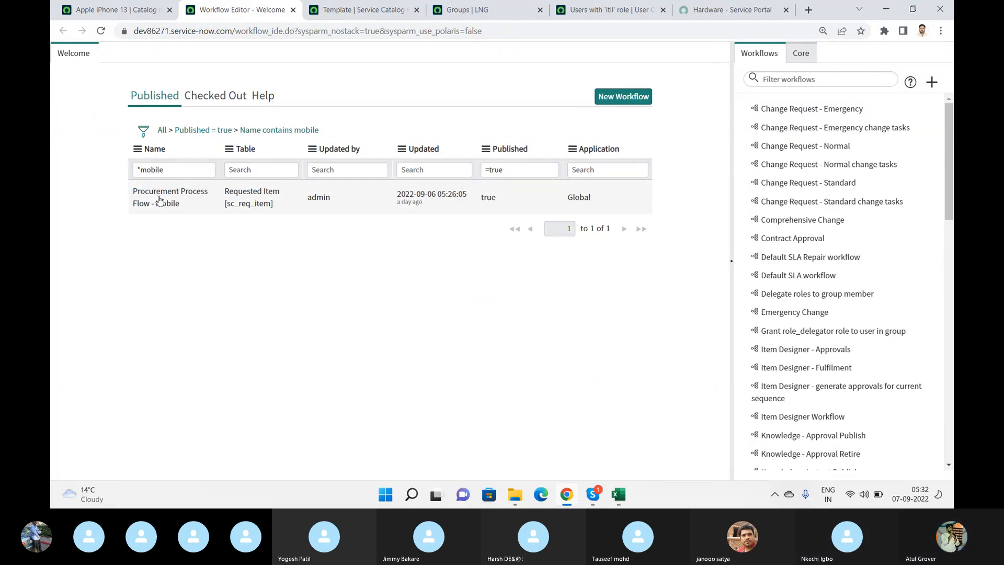
{"action": "left_click", "coordinate": [159, 201]}
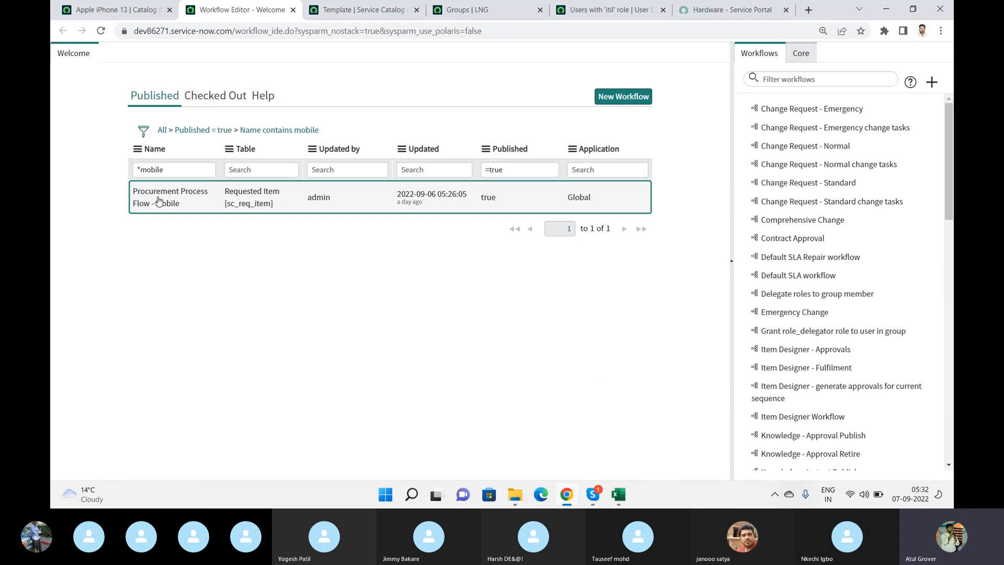
- Compare the workflow assigned to Apple iPhone 13 with the open diagram and examine its activities from Begin to End
{"action": "left_click", "coordinate": [113, 10]}
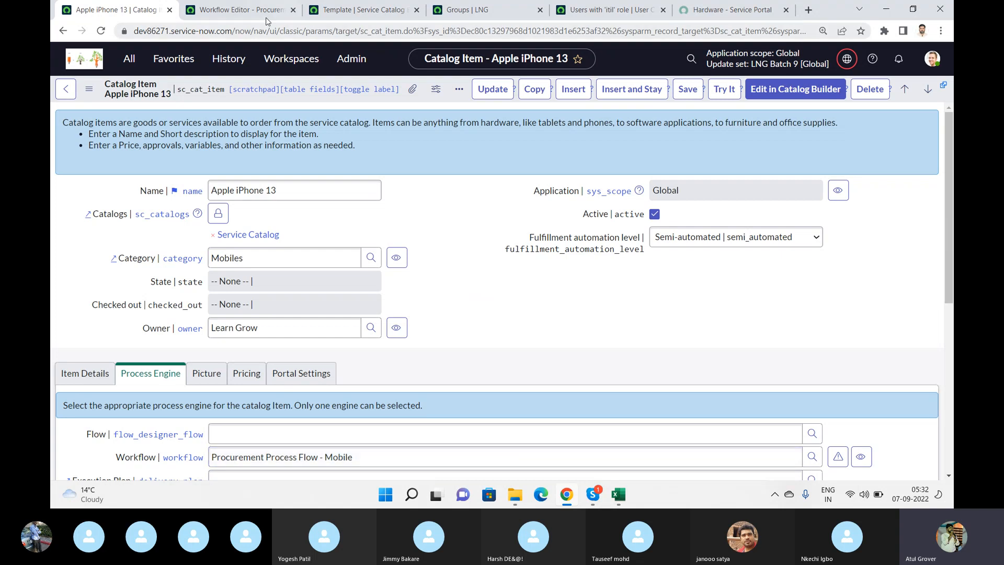
{"action": "left_click", "coordinate": [238, 10]}
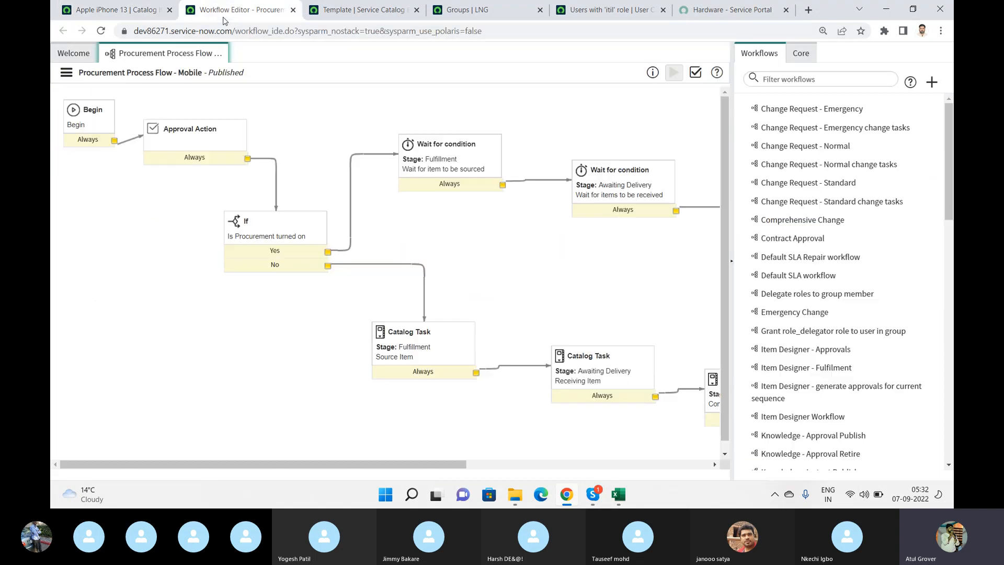
{"action": "left_click", "coordinate": [732, 260]}
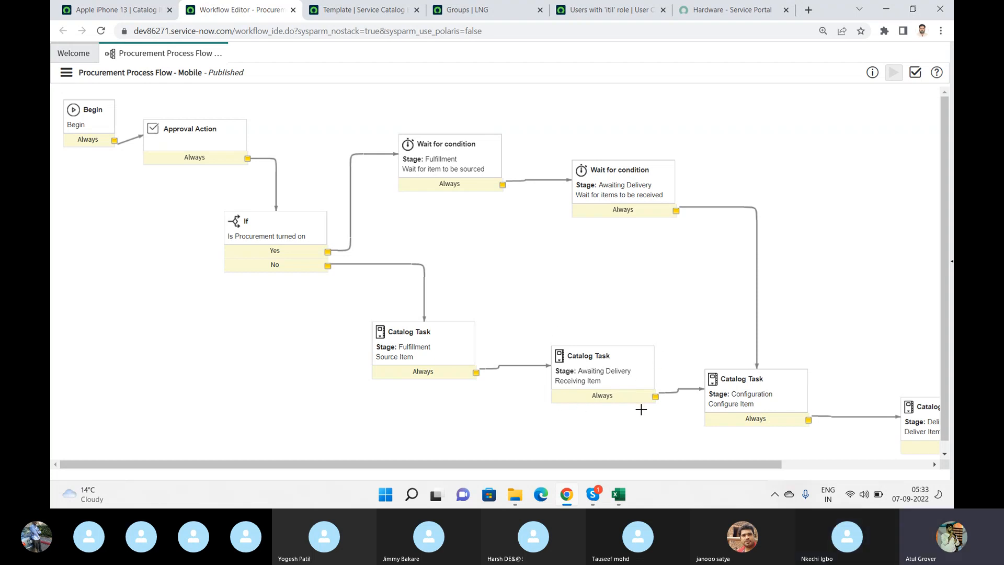
{"action": "left_click_drag", "start_coordinate": [684, 463], "coordinate": [892, 462]}
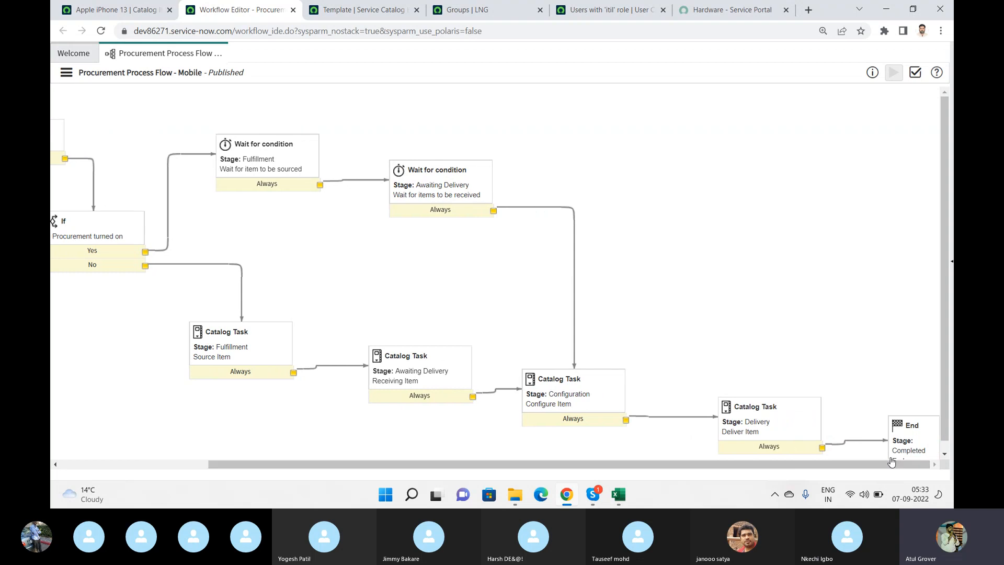
{"action": "scroll", "coordinate": [914, 442], "scroll_direction": "down", "scroll_amount": 1}
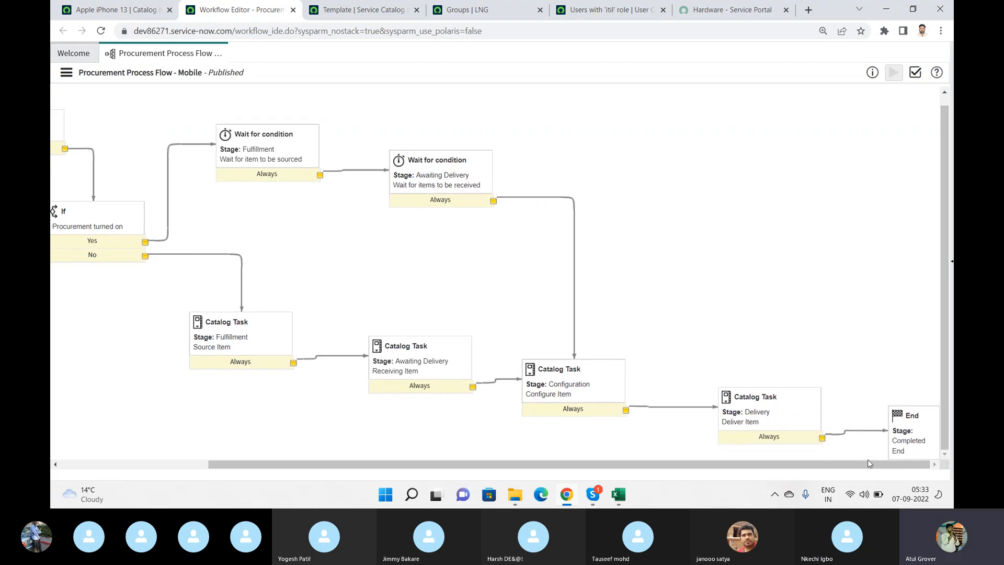
{"action": "left_click_drag", "start_coordinate": [868, 464], "coordinate": [690, 476]}
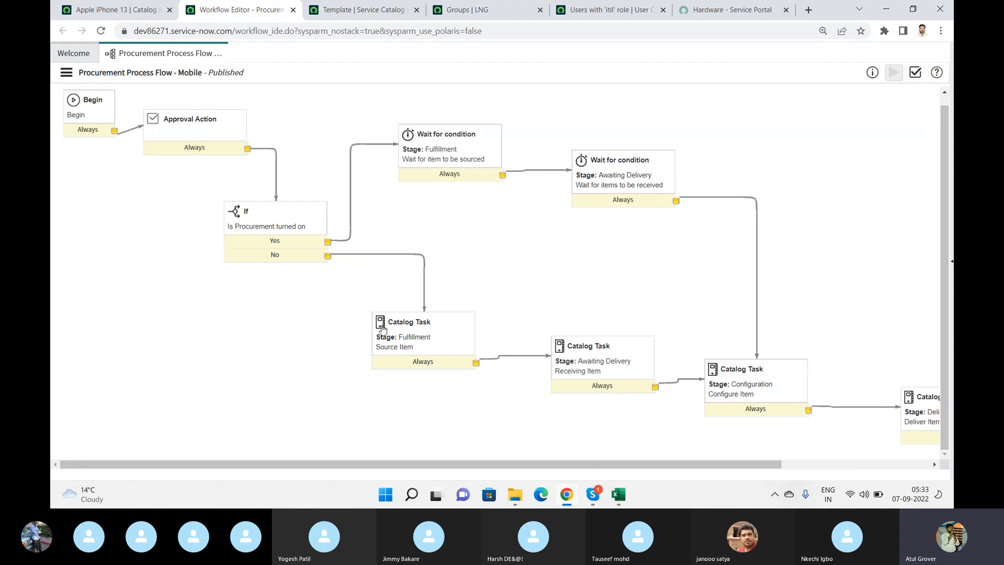
- Inspect the properties of the workflow's Approval Action activity and close them
{"action": "double_click", "coordinate": [212, 138]}
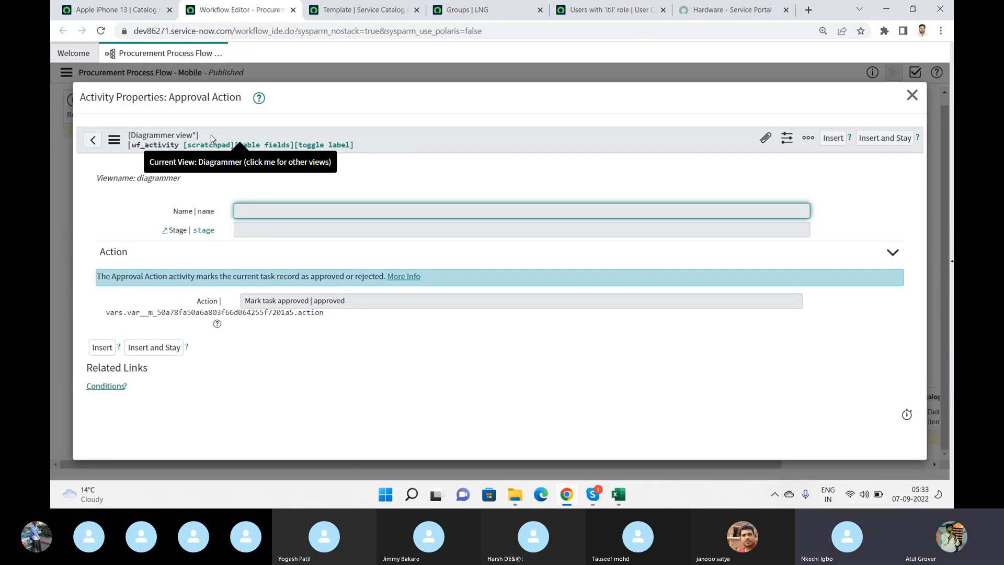
{"action": "left_click", "coordinate": [912, 96]}
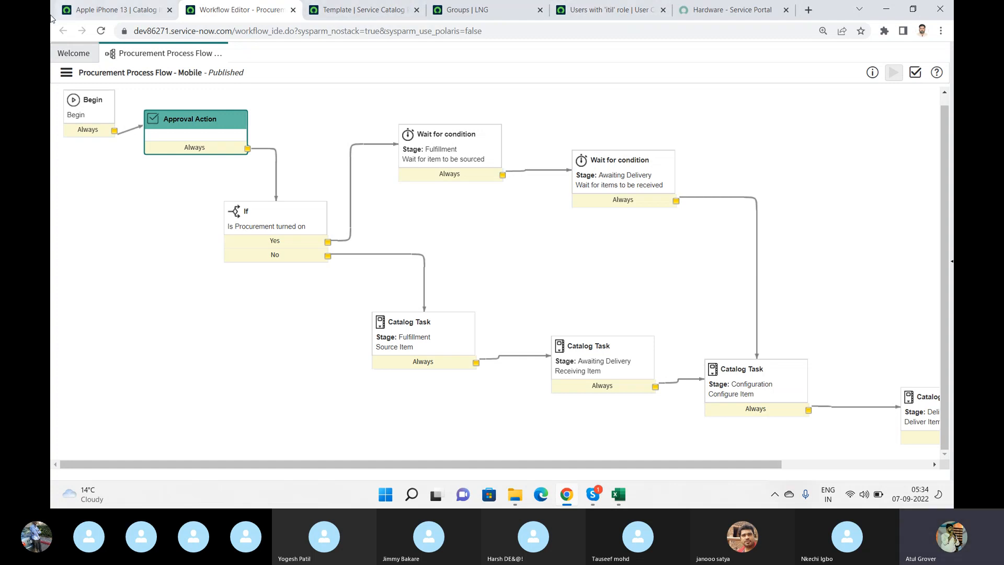
- Go back to the published workflows list and remove its name filter
{"action": "left_click", "coordinate": [69, 61]}
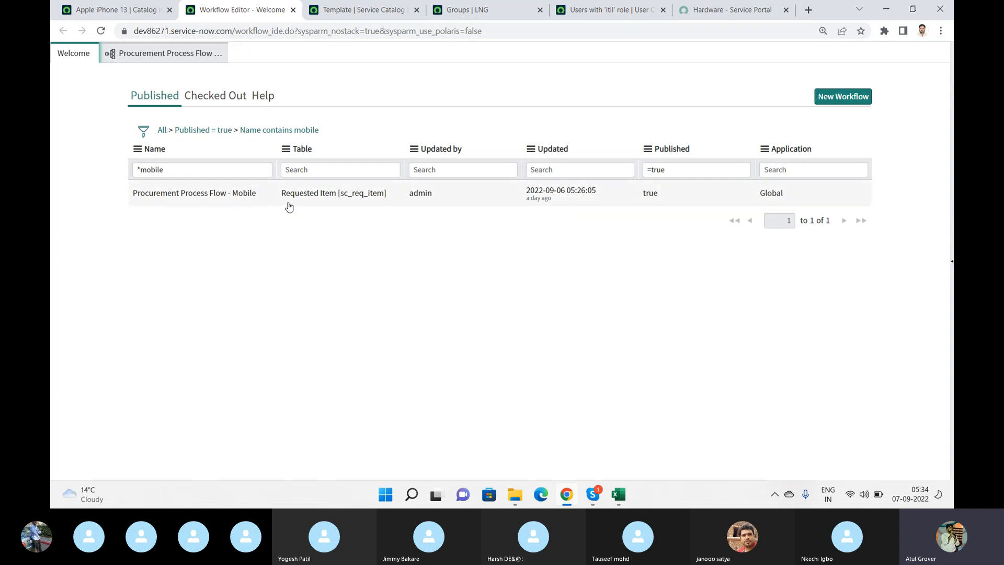
{"action": "left_click", "coordinate": [252, 172]}
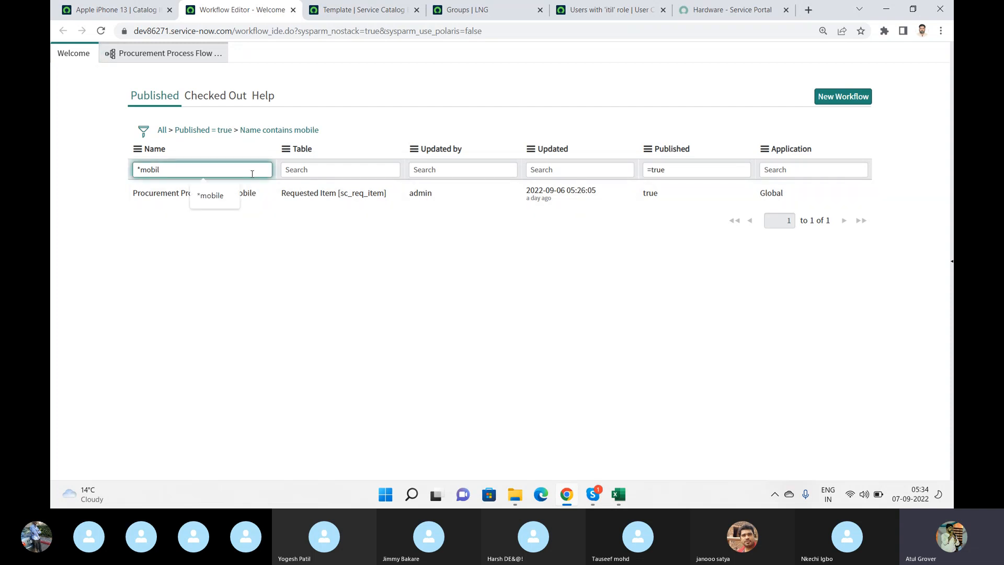
{"action": "key", "text": "ctrl+a"}
{"action": "key", "text": "BackSpace"}
{"action": "key", "text": "Return"}
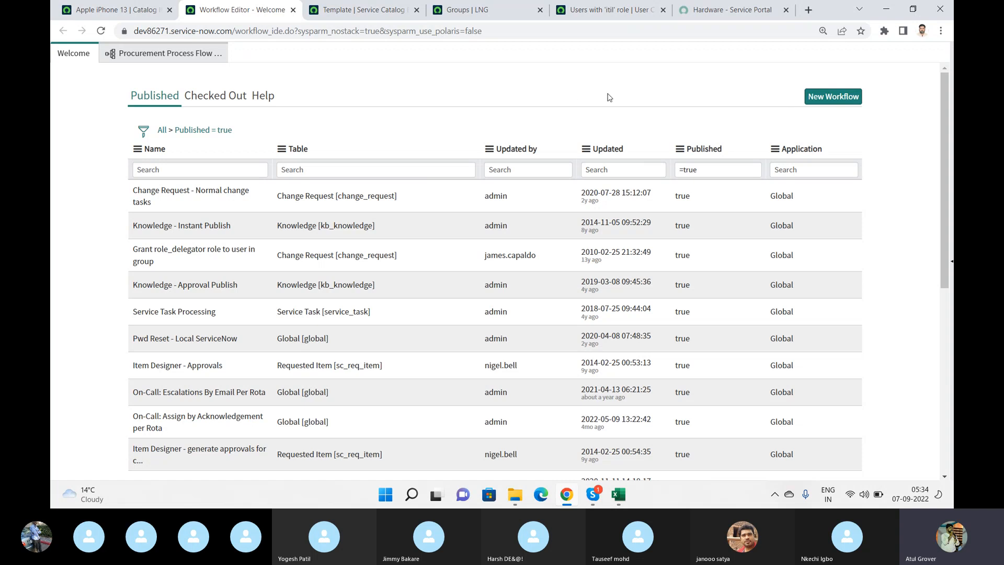
- Start a new workflow and name it LNG Training, checking the Apple iPhone 13 item's process engine settings along the way
{"action": "left_click", "coordinate": [833, 99]}
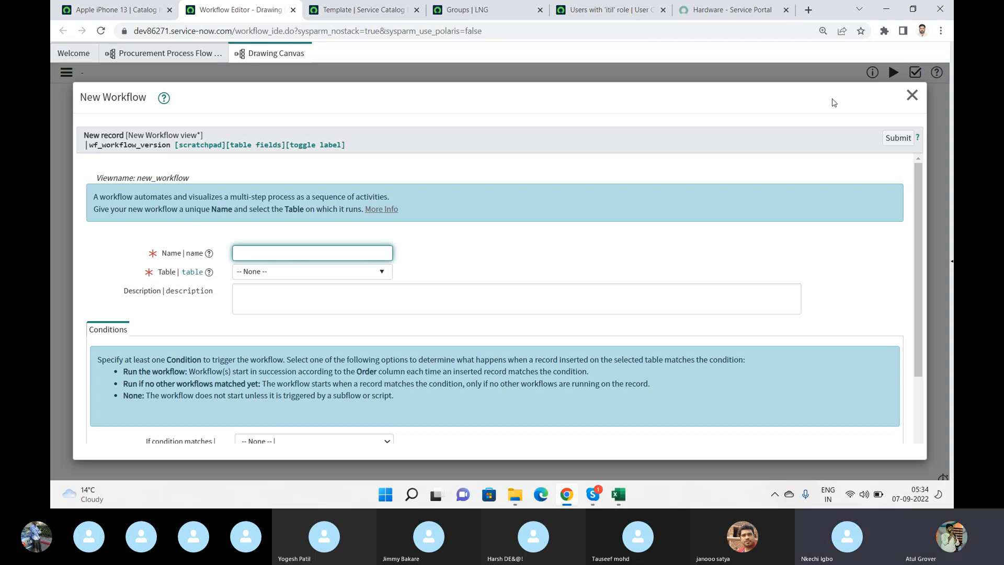
{"action": "left_click", "coordinate": [93, 11]}
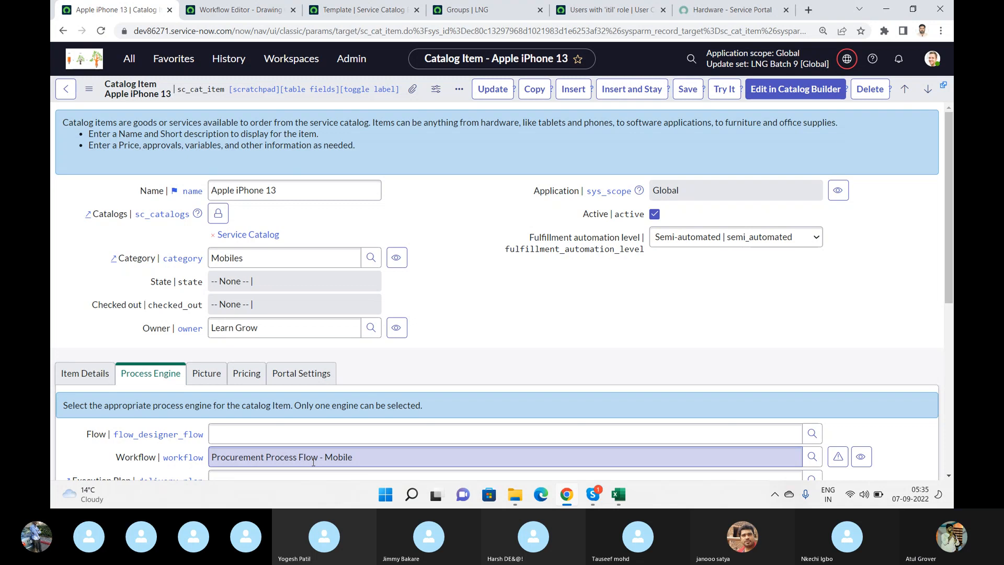
{"action": "left_click", "coordinate": [235, 10]}
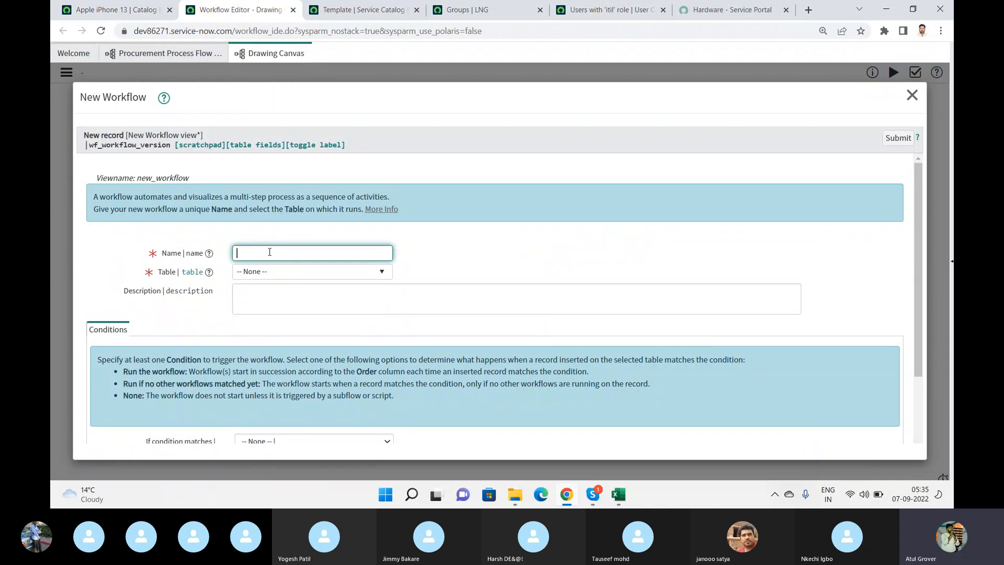
{"action": "type", "text": "LNG Training"}
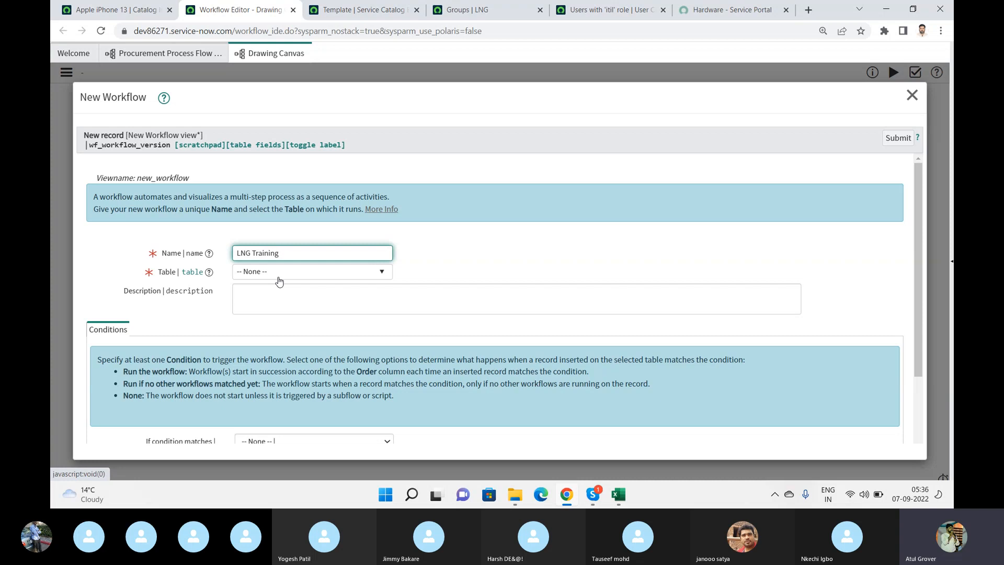
- Set the new workflow's table to Requested Item [sc_req_item]
{"action": "left_click", "coordinate": [279, 273]}
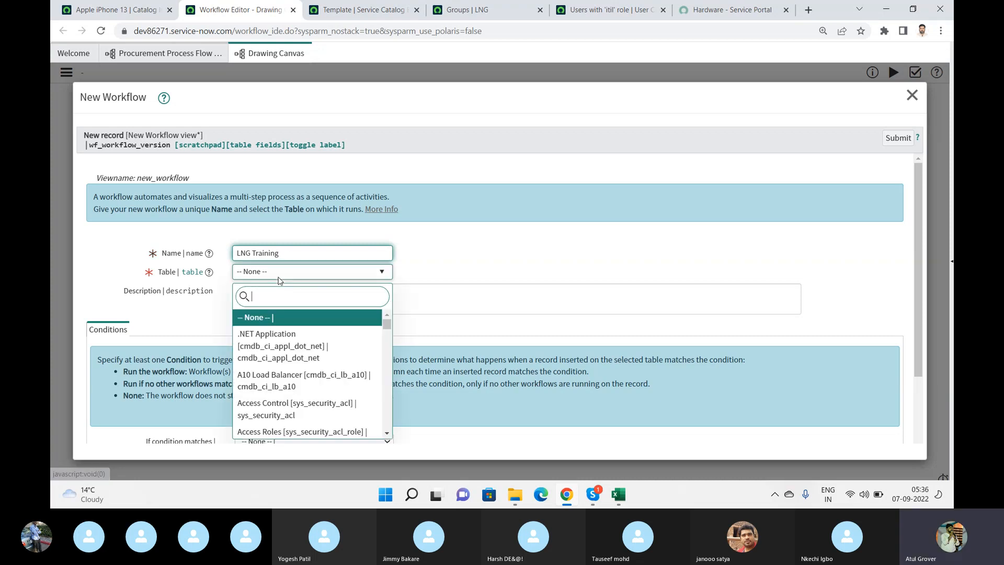
{"action": "type", "text": "sc_r"}
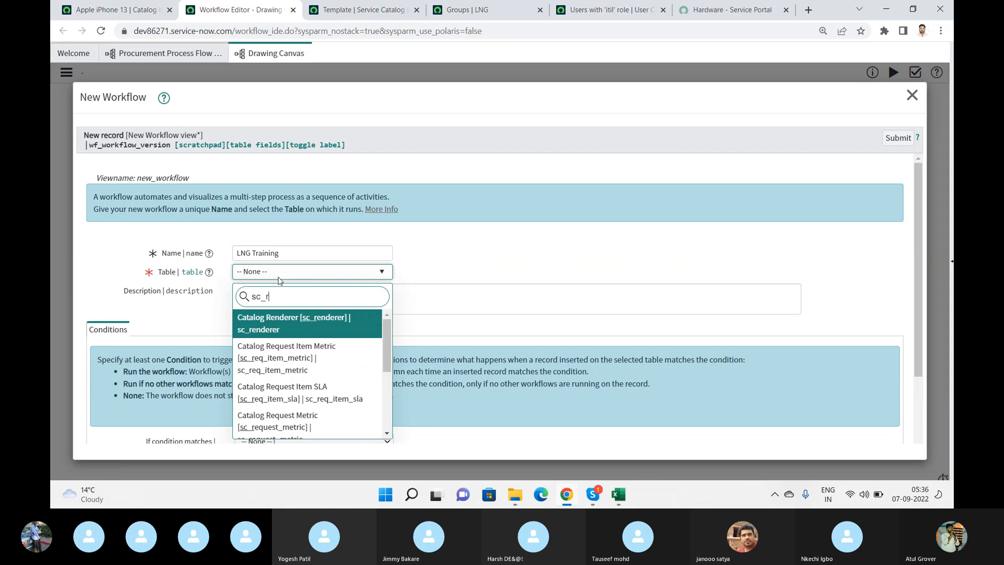
{"action": "type", "text": "eq_it"}
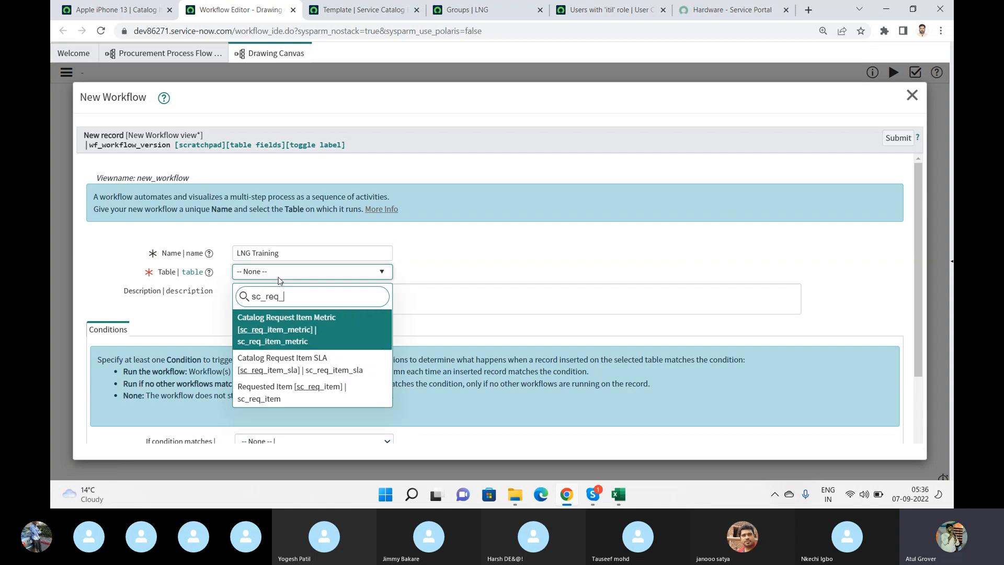
{"action": "left_click", "coordinate": [283, 392]}
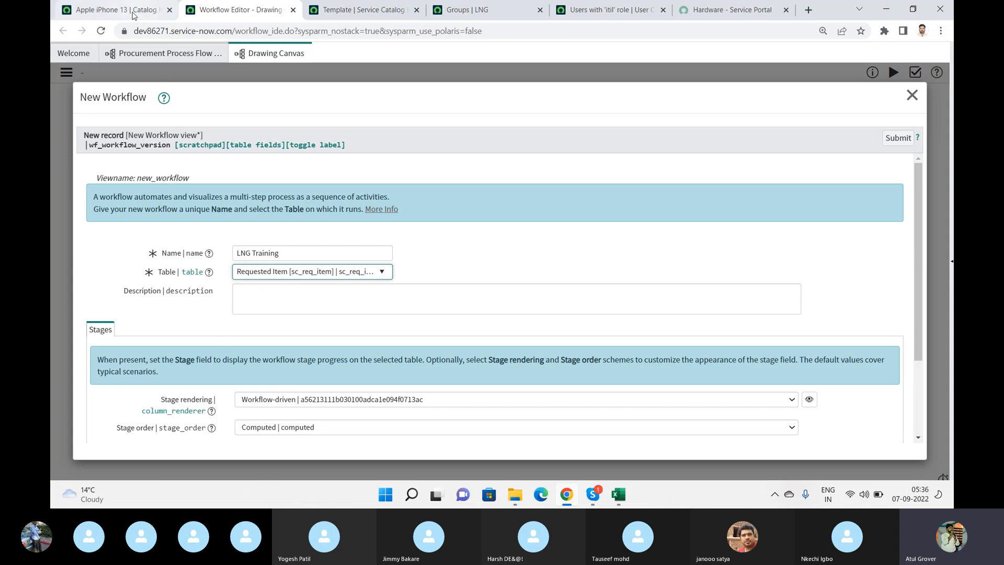
- Review the Apple iPhone 13 catalog item, then find "catalog" in the application navigator and open the Service Catalog's open Requests list
{"action": "left_click", "coordinate": [156, 7]}
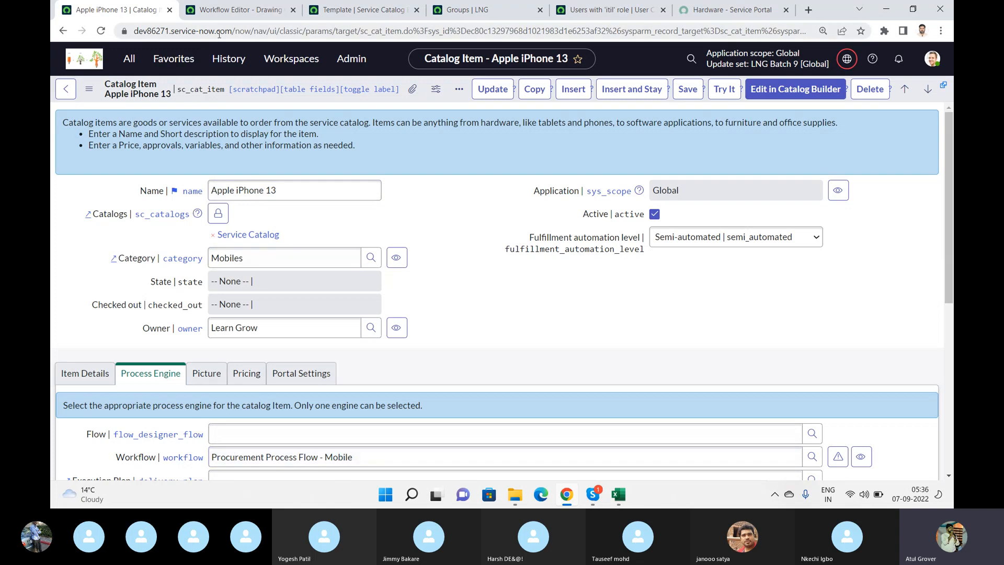
{"action": "left_click", "coordinate": [259, 7]}
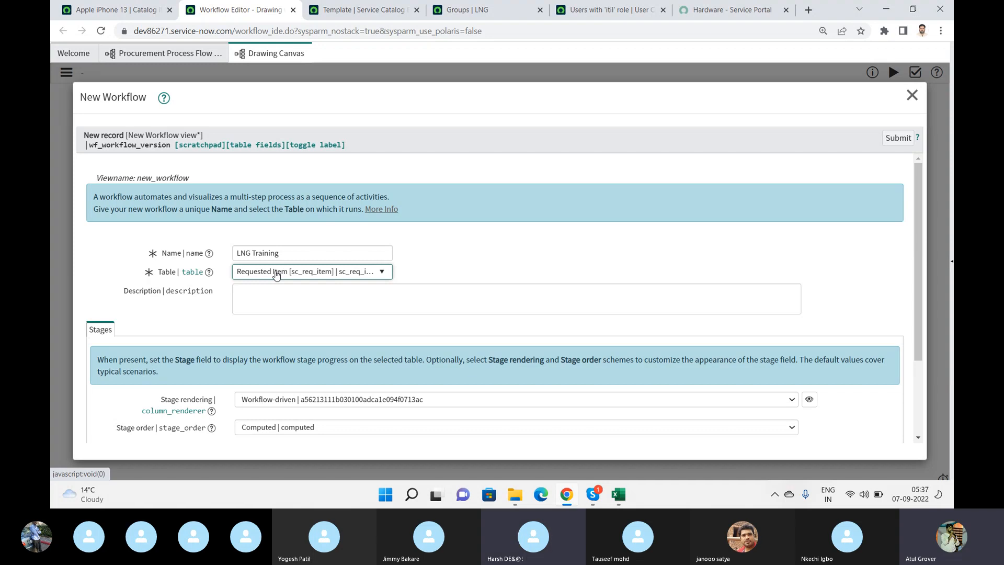
{"action": "left_click", "coordinate": [118, 9]}
{"action": "left_click", "coordinate": [129, 59]}
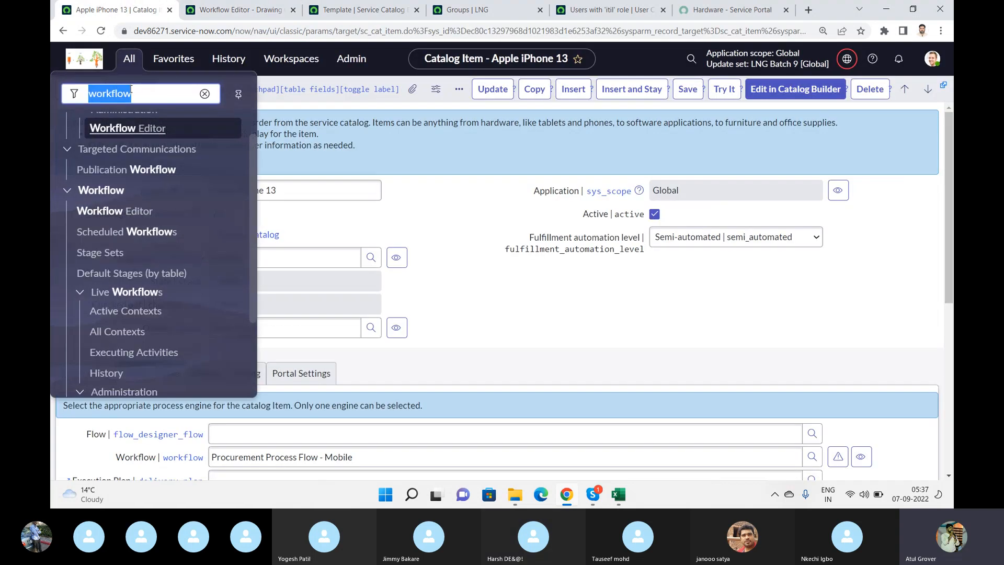
{"action": "type", "text": "catalog"}
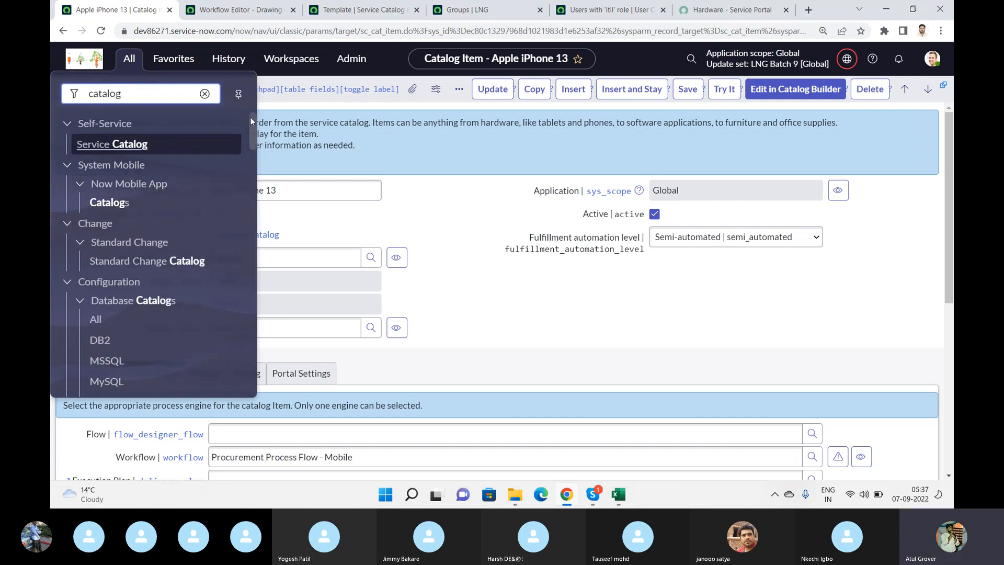
{"action": "left_click_drag", "start_coordinate": [253, 131], "coordinate": [257, 150]}
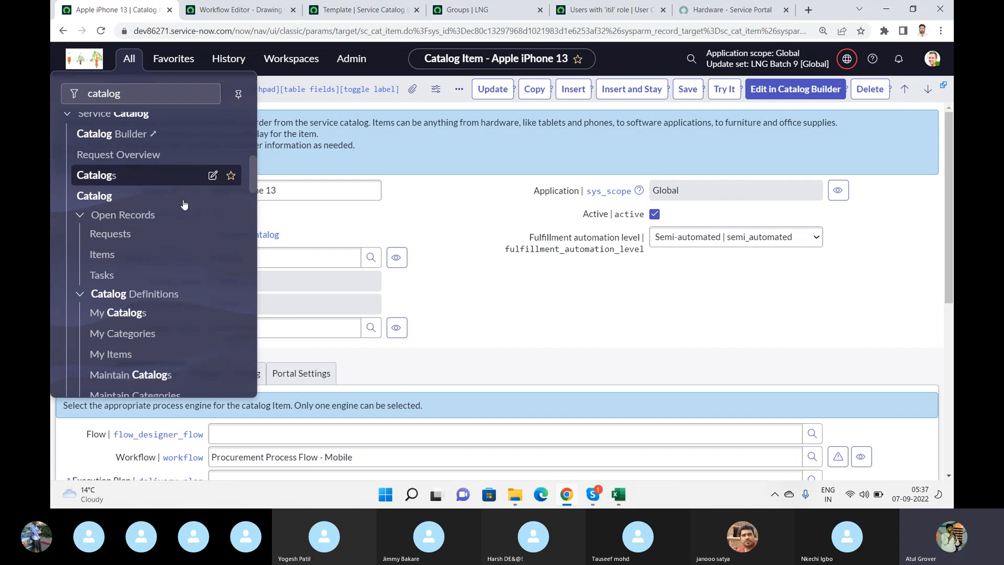
{"action": "left_click", "coordinate": [108, 232]}
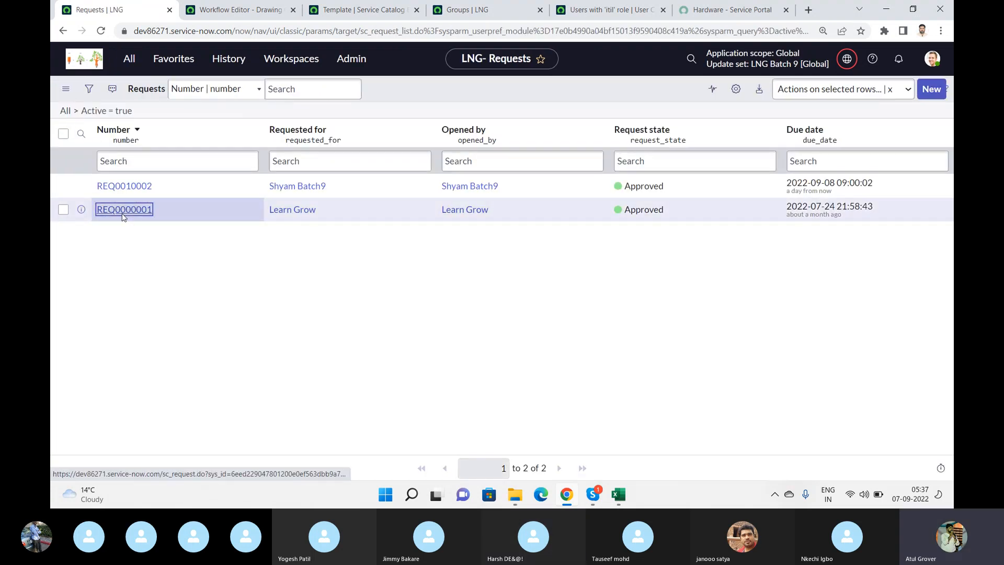
- Open the older request and its first Standard Laptop requested item, and check the table name sc_req_item in the record's address
{"action": "left_click", "coordinate": [124, 210]}
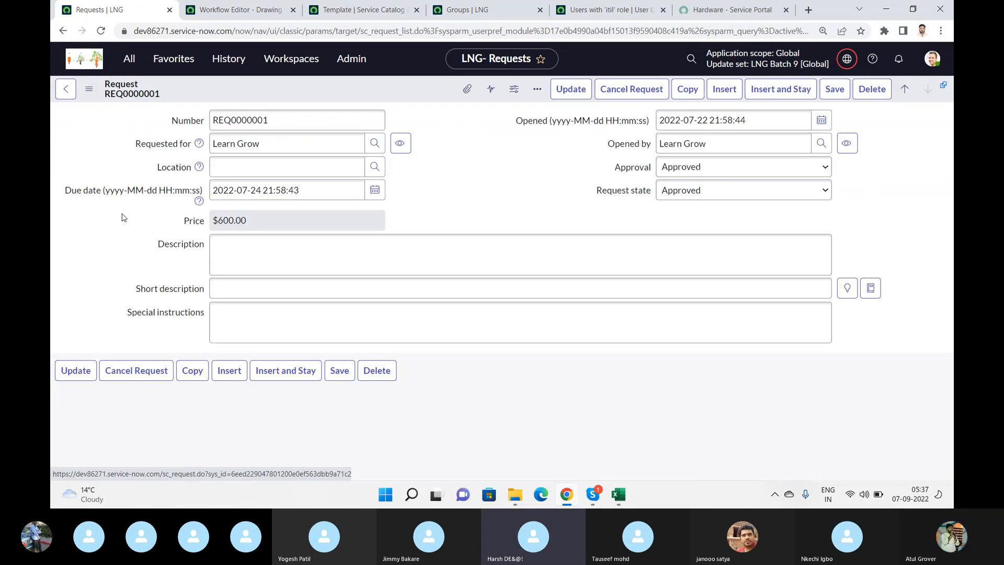
{"action": "scroll", "coordinate": [116, 295], "scroll_direction": "down", "scroll_amount": 3}
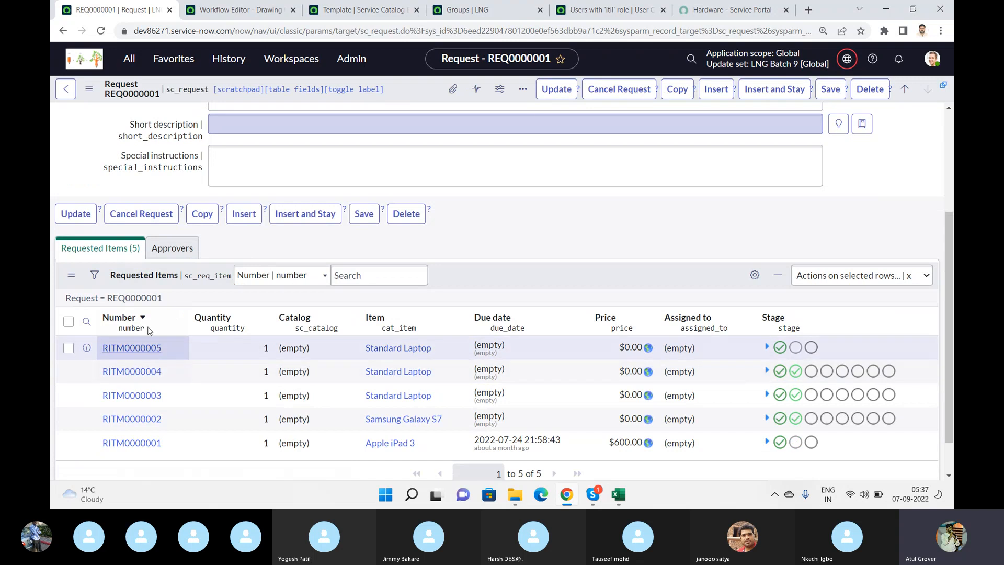
{"action": "left_click", "coordinate": [132, 350]}
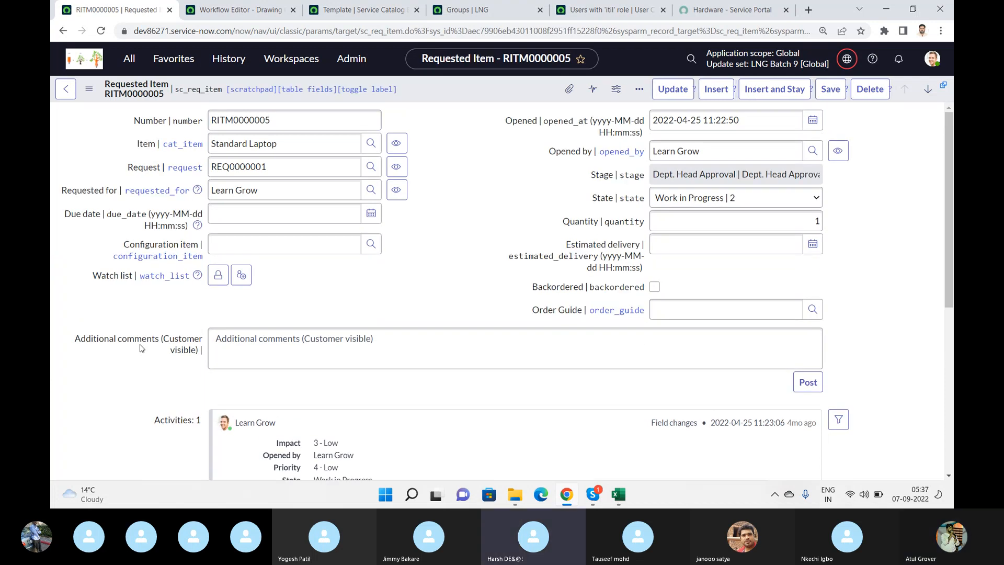
{"action": "left_click", "coordinate": [361, 30]}
{"action": "left_click_drag", "start_coordinate": [361, 30], "coordinate": [402, 34]}
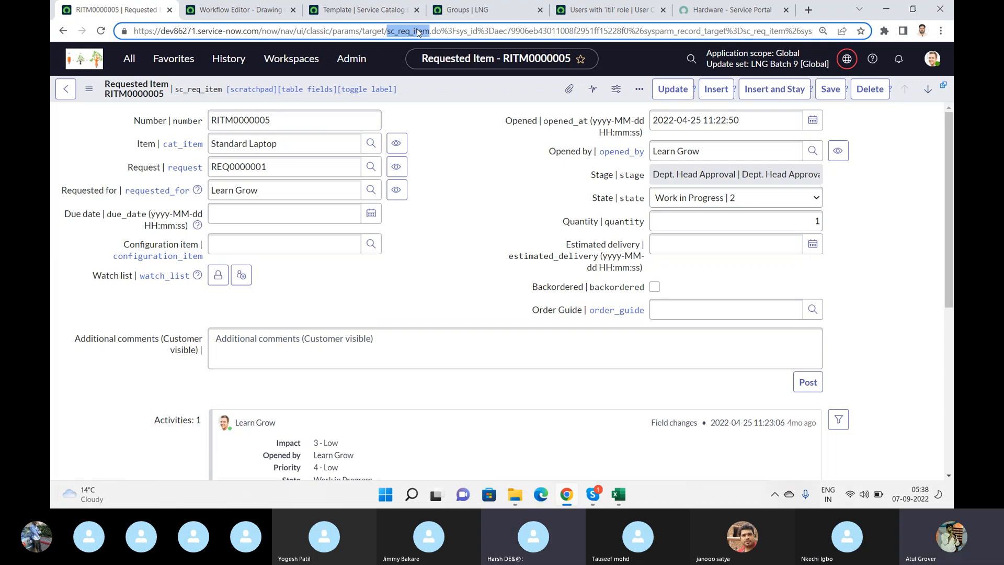
- Return to the new workflow form and submit it with the default stage rendering and stage order
{"action": "left_click", "coordinate": [240, 10]}
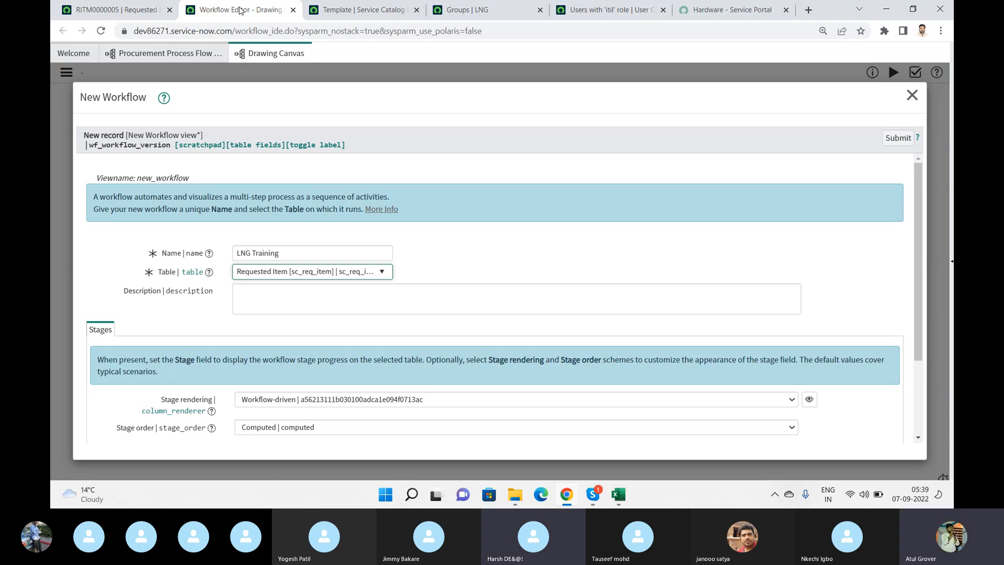
{"action": "key", "text": "alt+Tab"}
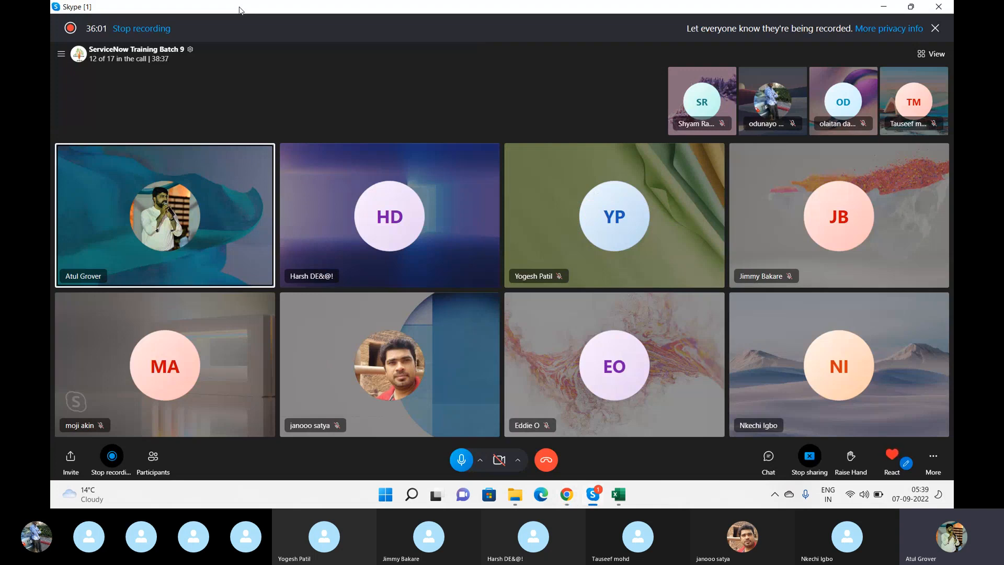
{"action": "key", "text": "alt+Tab"}
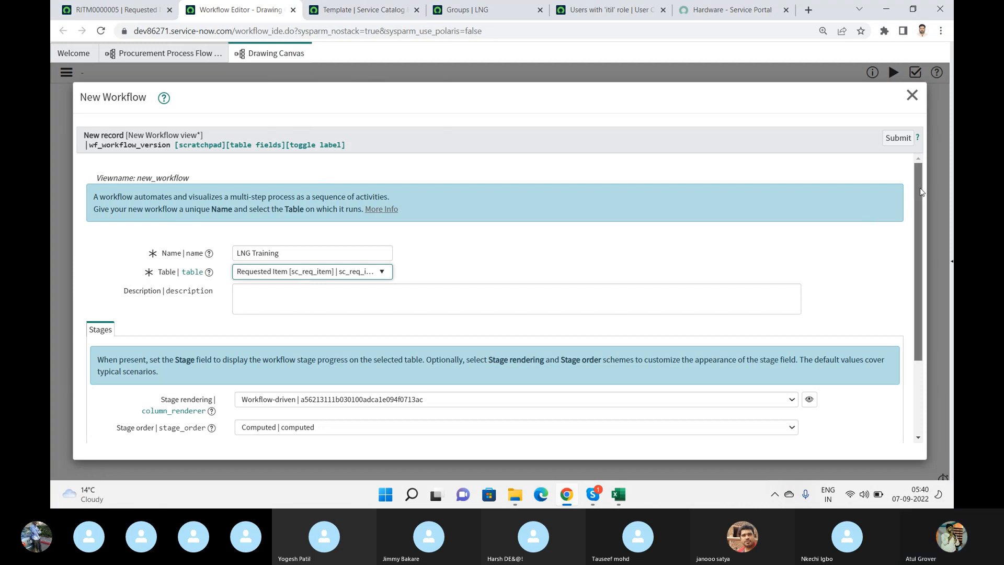
{"action": "left_click_drag", "start_coordinate": [921, 188], "coordinate": [930, 262]}
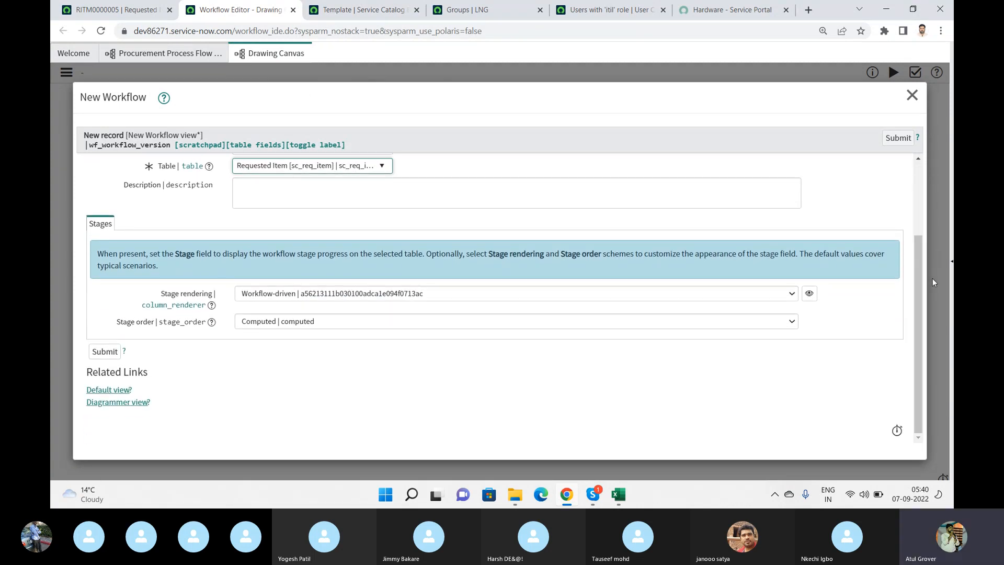
{"action": "left_click", "coordinate": [105, 352]}
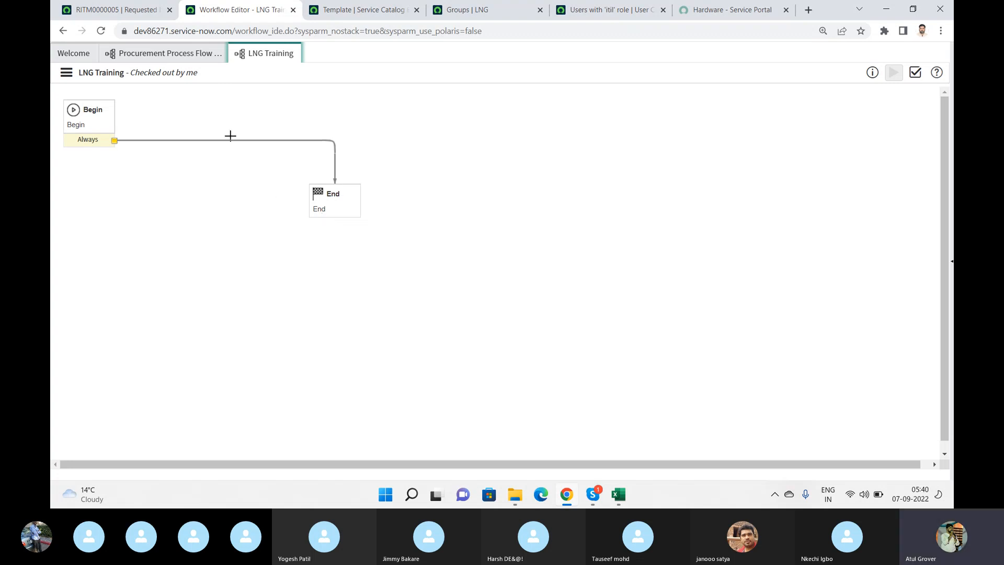
- Show the core activities beside the LNG Training canvas and expand the Approvals group
{"action": "left_click", "coordinate": [107, 127]}
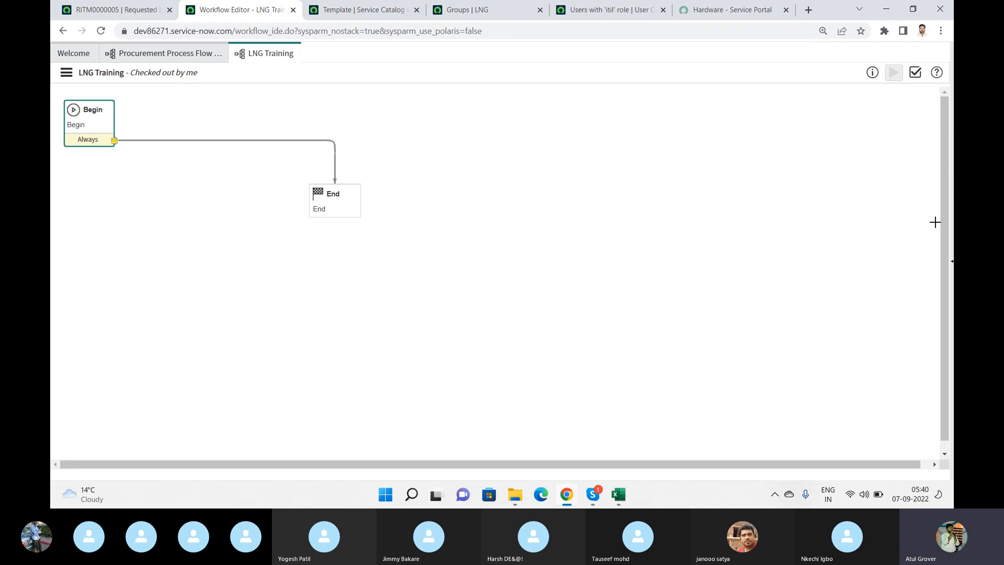
{"action": "left_click", "coordinate": [952, 261]}
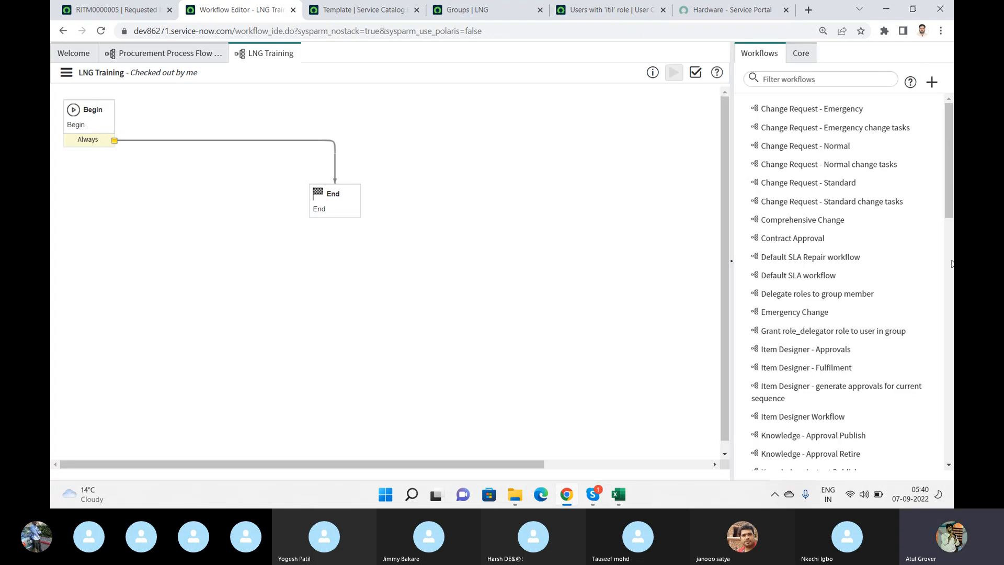
{"action": "left_click", "coordinate": [803, 57]}
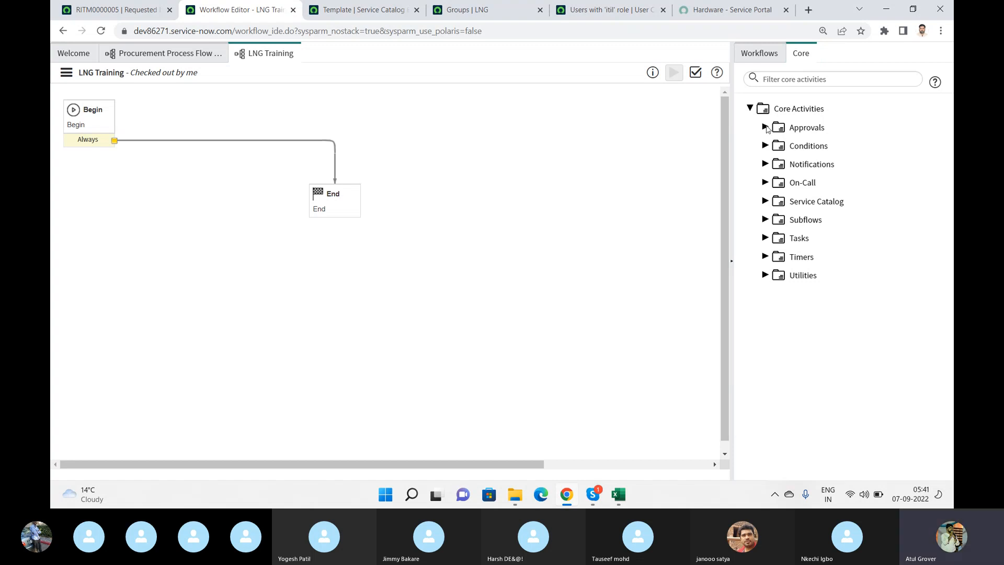
{"action": "left_click", "coordinate": [765, 127]}
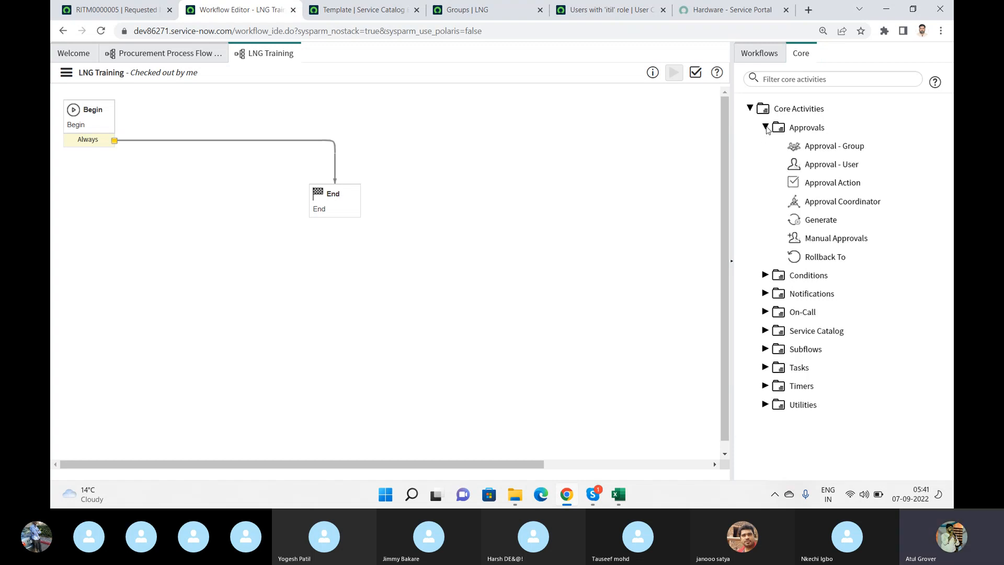
- Add an Approval - Group activity to the LNG Training workflow and enter First Level Approval as its name
{"action": "mouse_move", "coordinate": [840, 148]}
{"action": "mouse_move", "coordinate": [835, 166]}
{"action": "mouse_move", "coordinate": [866, 200]}
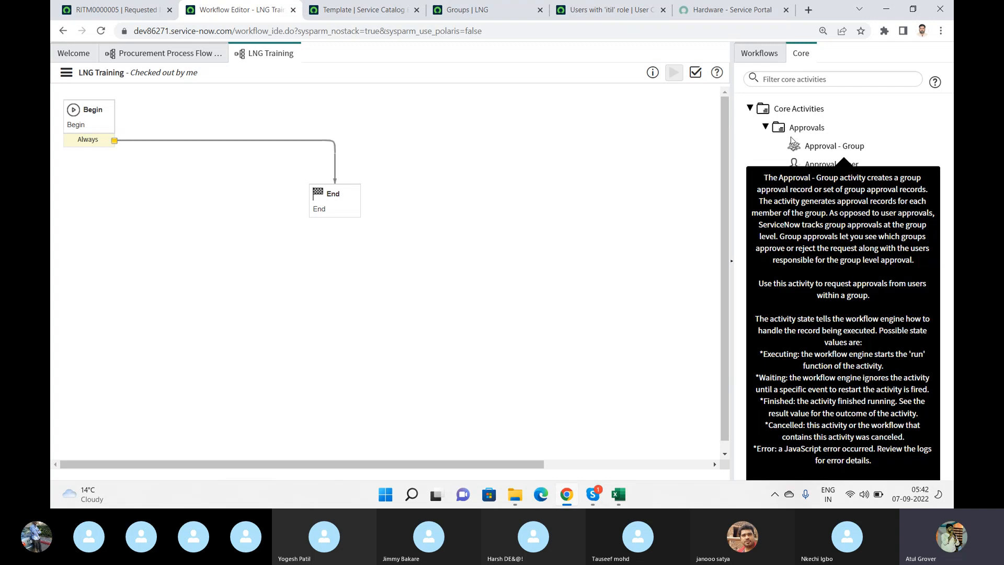
{"action": "left_click_drag", "start_coordinate": [792, 141], "coordinate": [405, 292]}
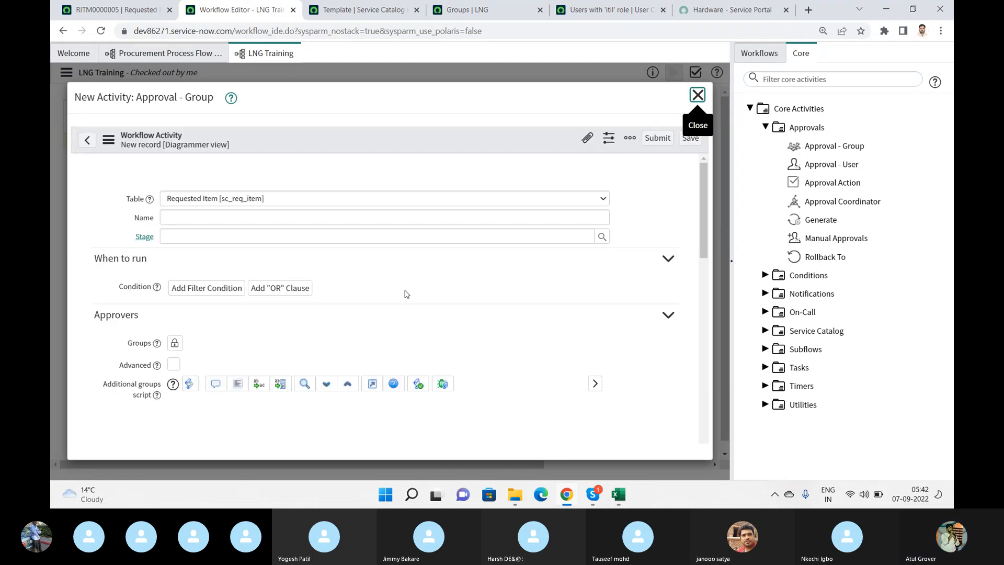
{"action": "left_click", "coordinate": [361, 219]}
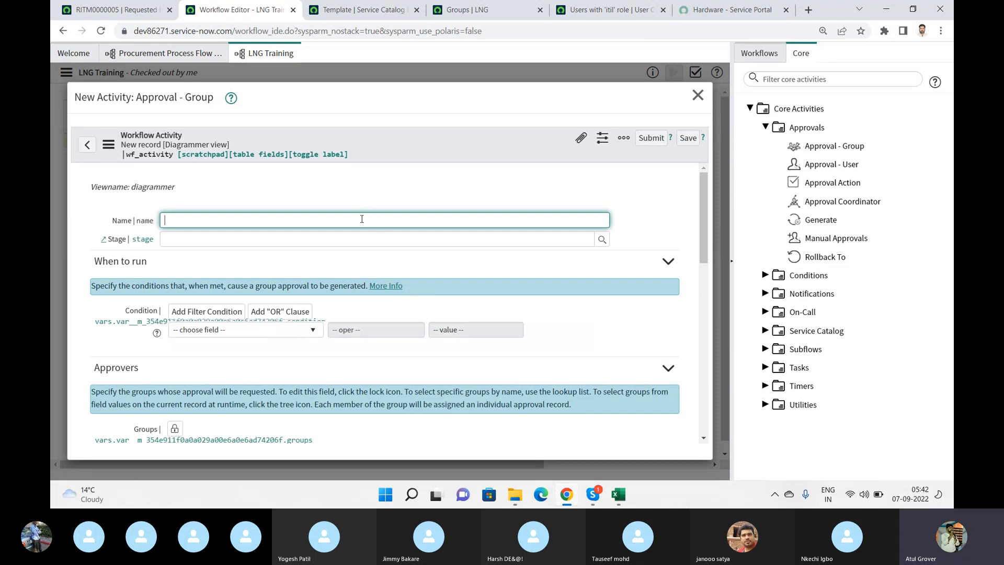
{"action": "type", "text": "First Leve"}
{"action": "key", "text": "BackSpace"}
{"action": "key", "text": "BackSpace"}
{"action": "key", "text": "BackSpace"}
{"action": "key", "text": "BackSpace"}
{"action": "type", "text": "Levelap"}
{"action": "key", "text": "BackSpace"}
{"action": "key", "text": "BackSpace"}
{"action": "type", "text": "Ap"}
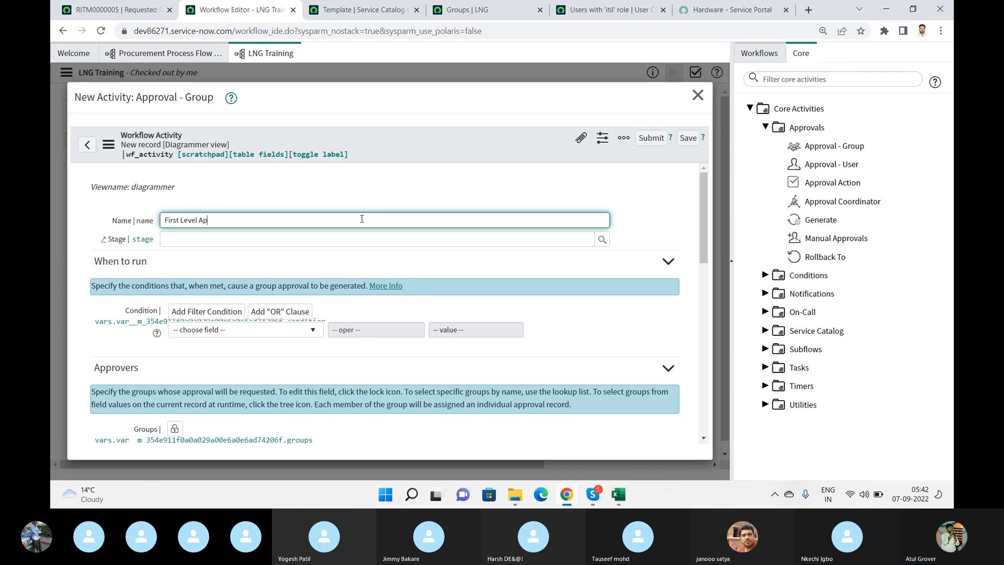
{"action": "type", "text": "proval"}
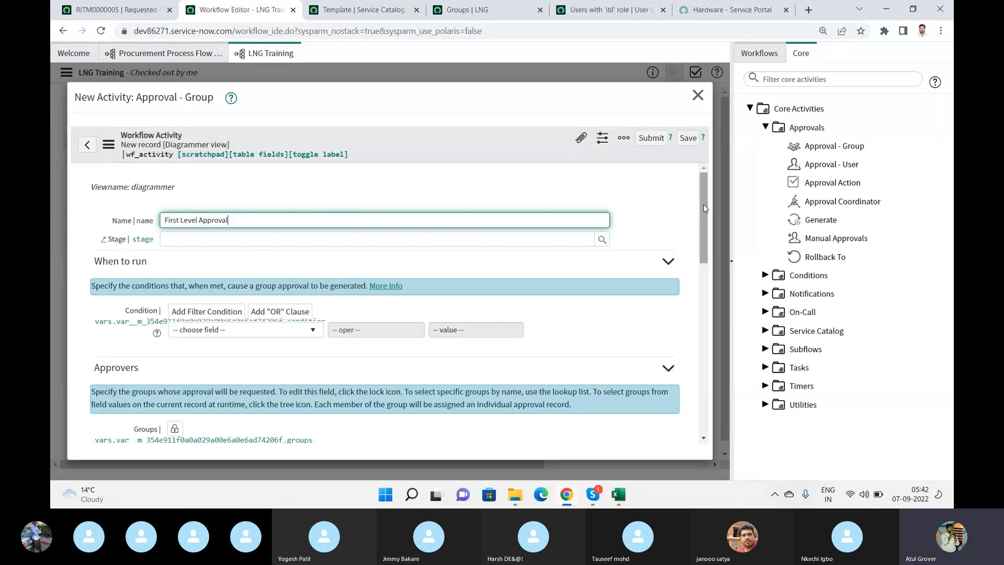
- Add the groups BATCH 9 and Batch9 as approvers of the First Level Approval activity and lock the group list
{"action": "left_click_drag", "start_coordinate": [704, 203], "coordinate": [711, 217]}
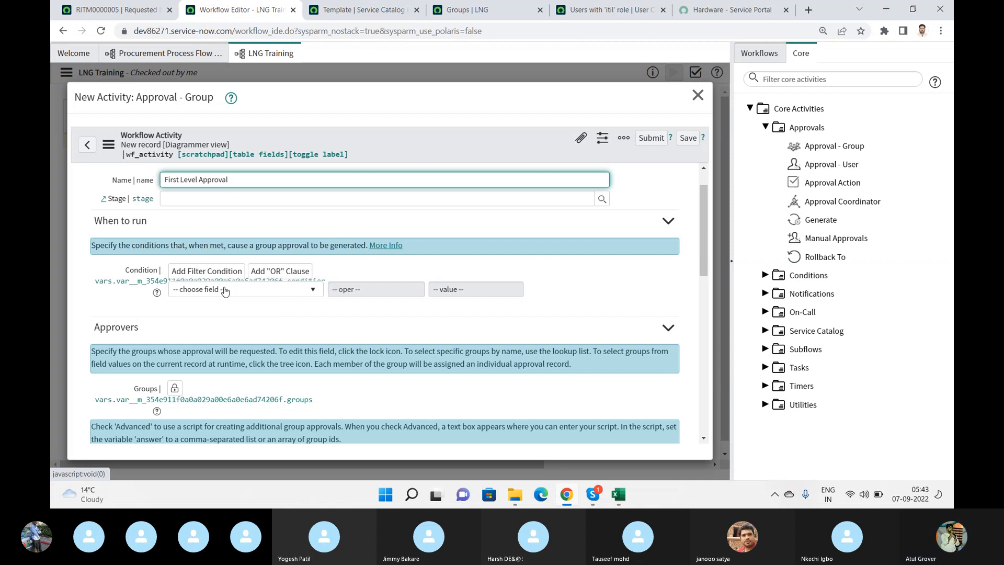
{"action": "left_click_drag", "start_coordinate": [703, 204], "coordinate": [701, 243]}
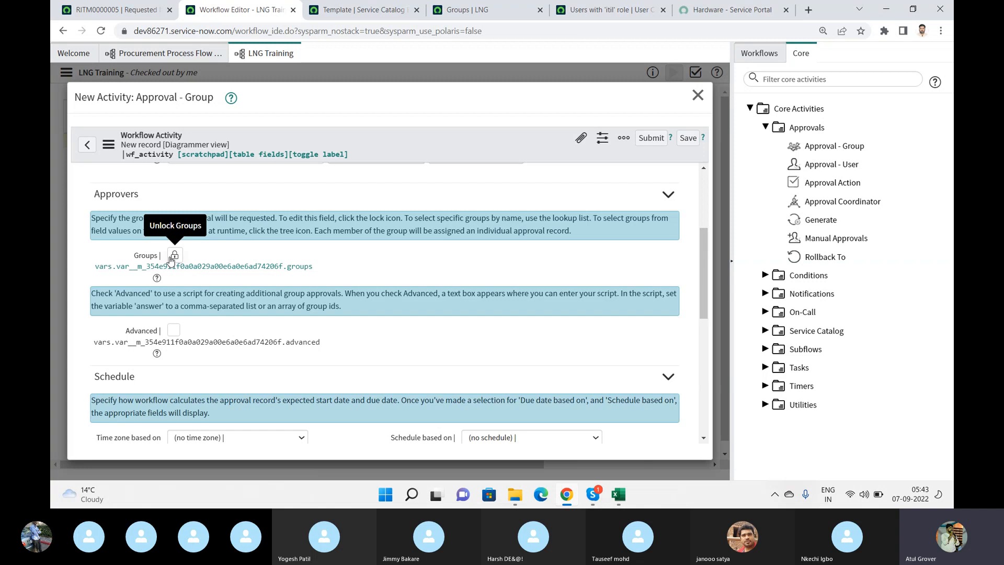
{"action": "left_click", "coordinate": [174, 255]}
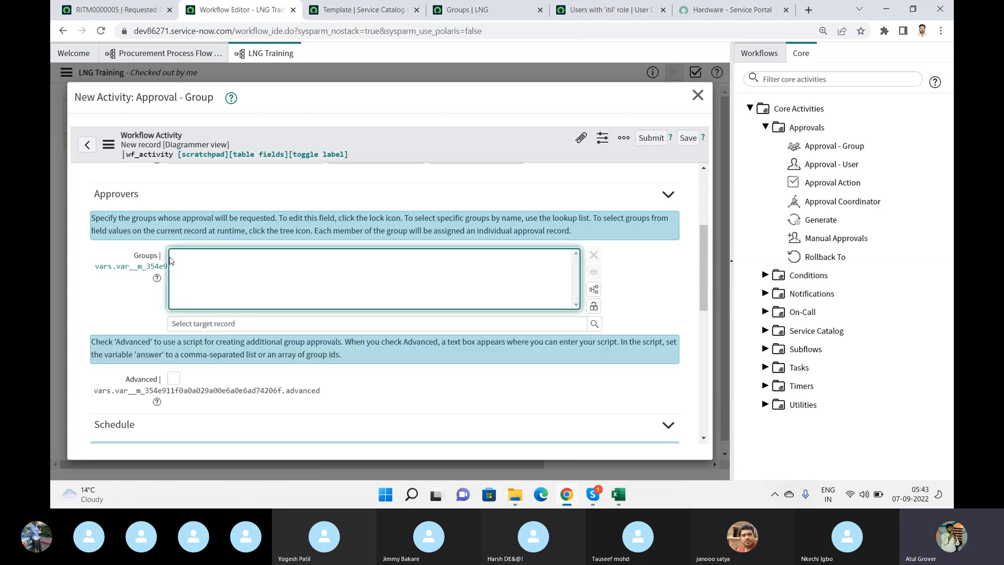
{"action": "left_click", "coordinate": [236, 323]}
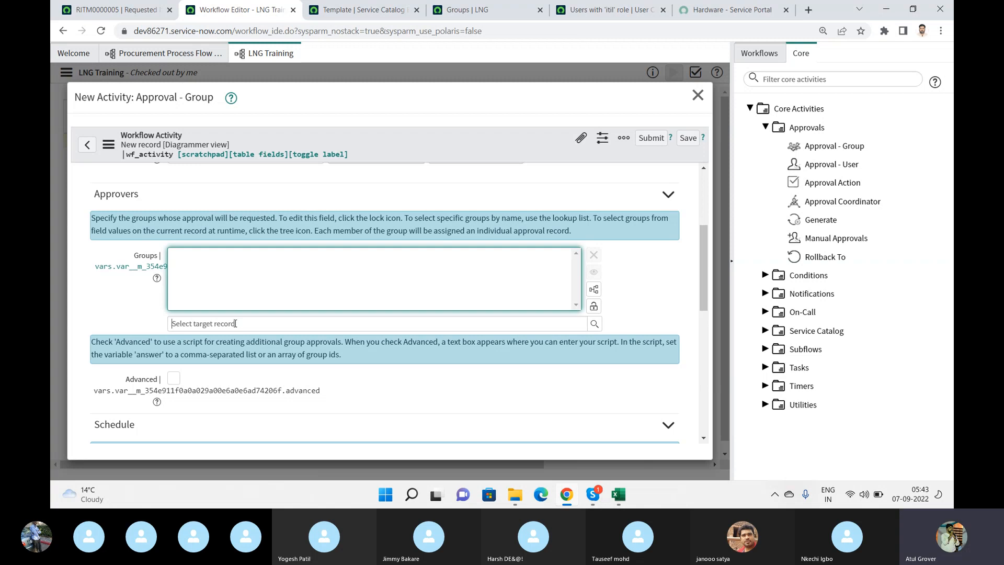
{"action": "type", "text": "Bt"}
{"action": "key", "text": "BackSpace"}
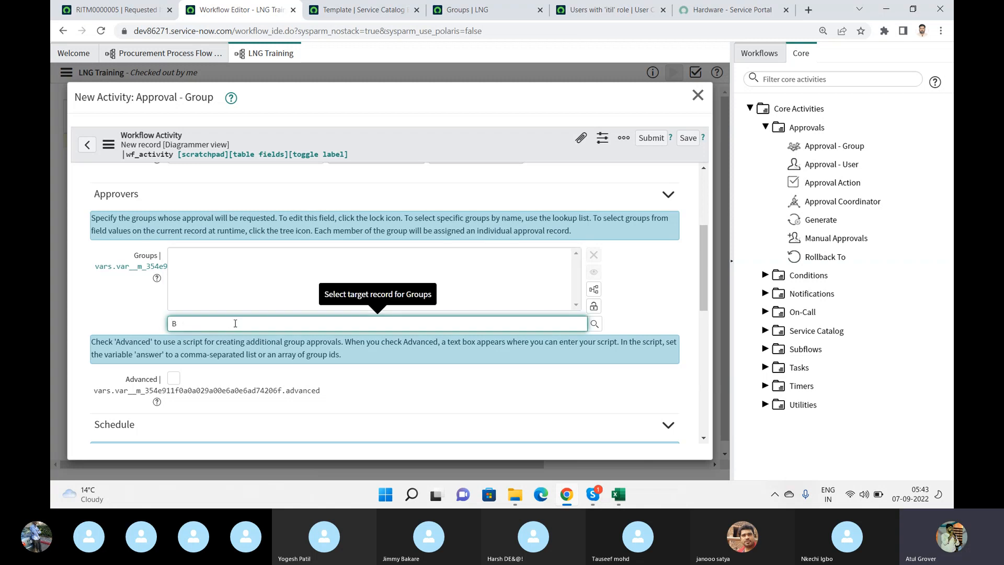
{"action": "type", "text": "atch"}
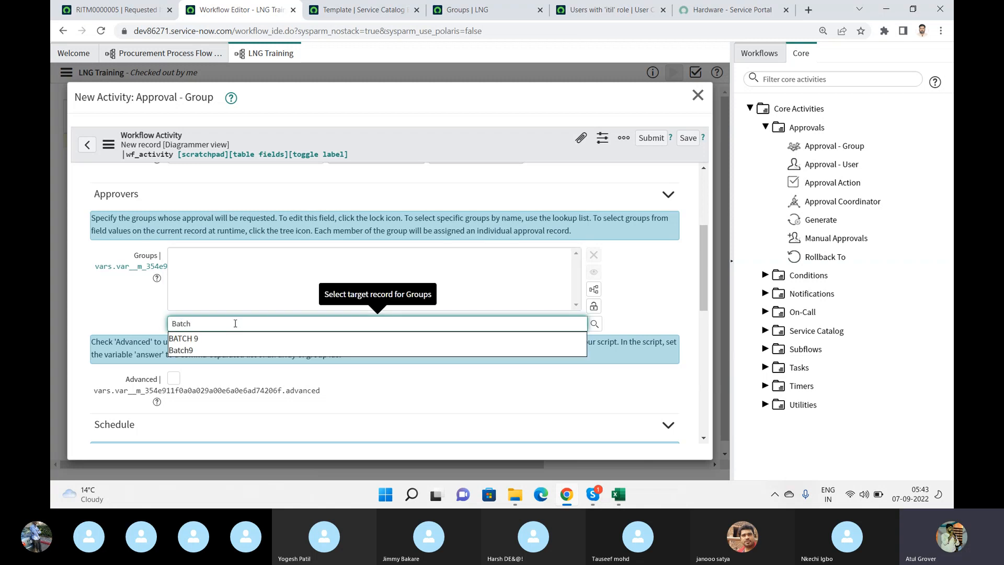
{"action": "left_click", "coordinate": [205, 341]}
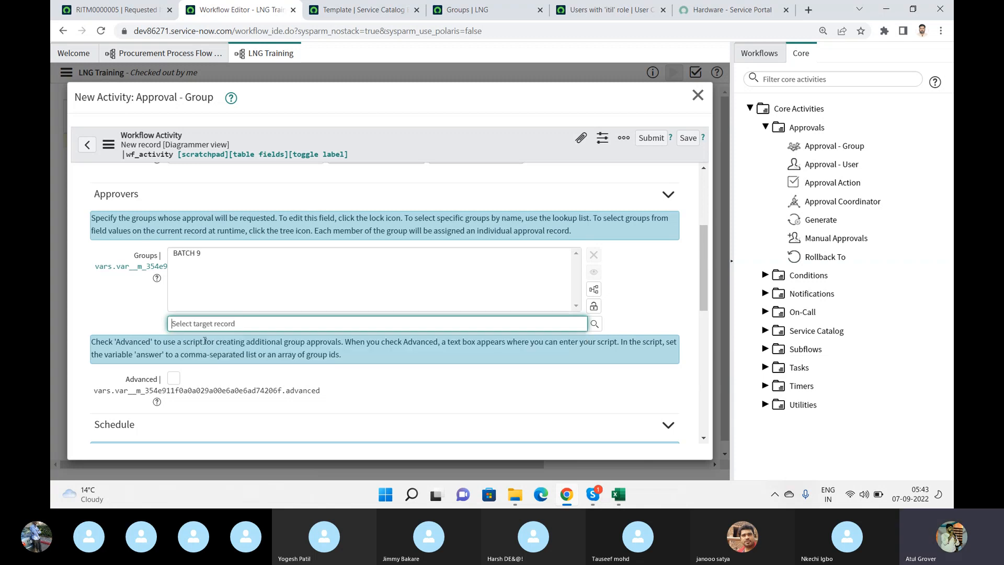
{"action": "type", "text": "Batc"}
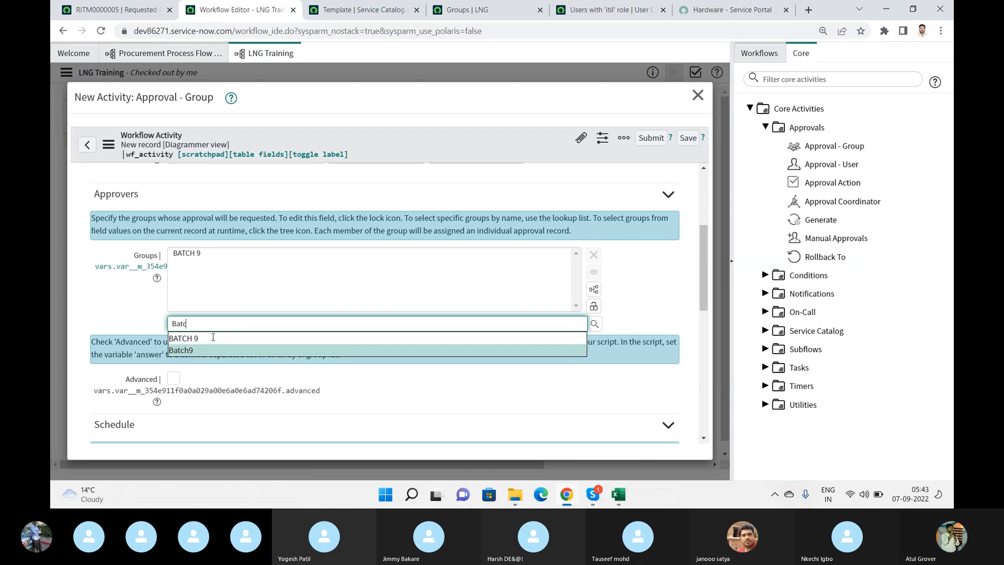
{"action": "left_click", "coordinate": [212, 350]}
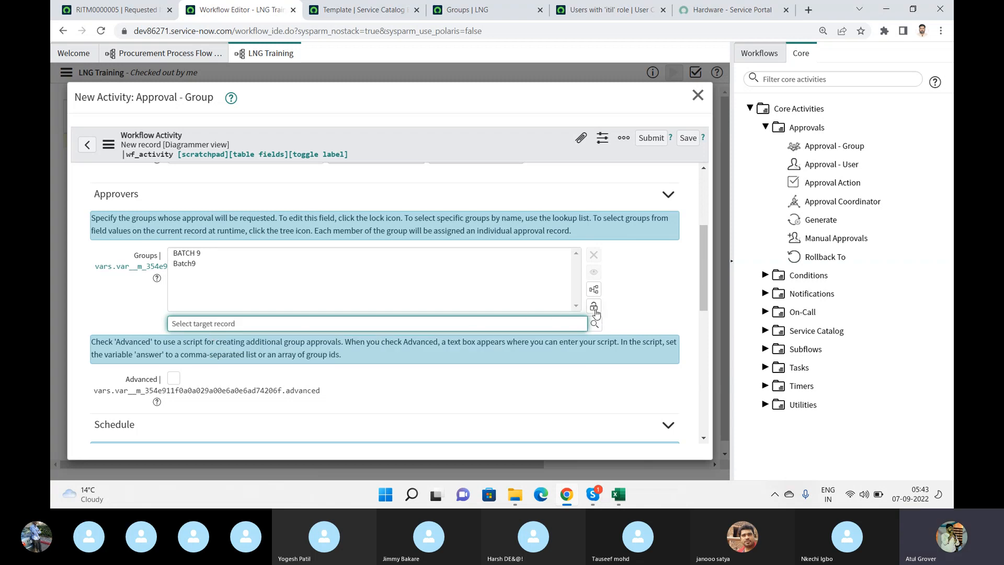
{"action": "left_click", "coordinate": [594, 307]}
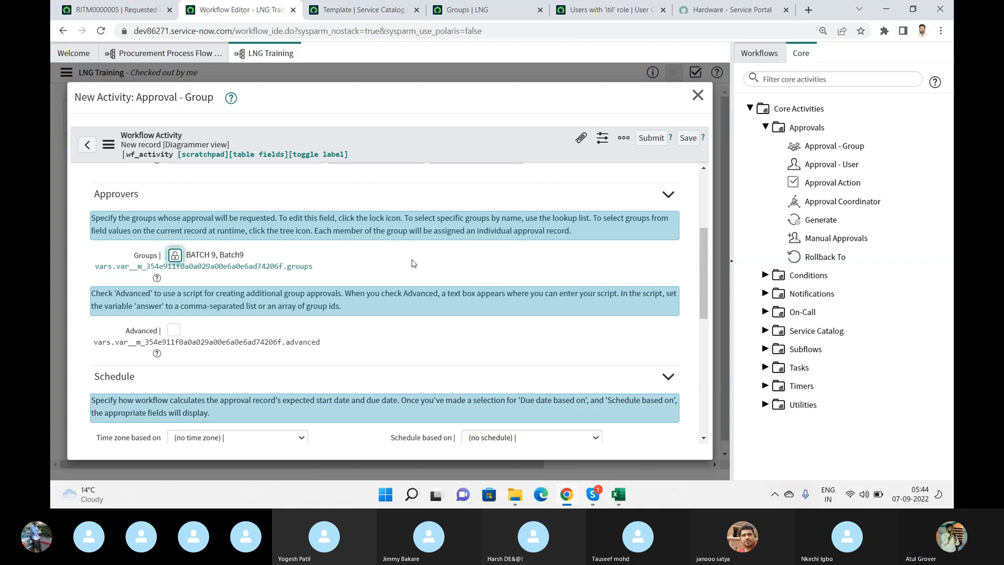
- Examine the activity's Advanced script option, schedule settings and approval conditions, leaving Advanced unchecked
{"action": "scroll", "coordinate": [704, 245], "scroll_direction": "down", "scroll_amount": 3}
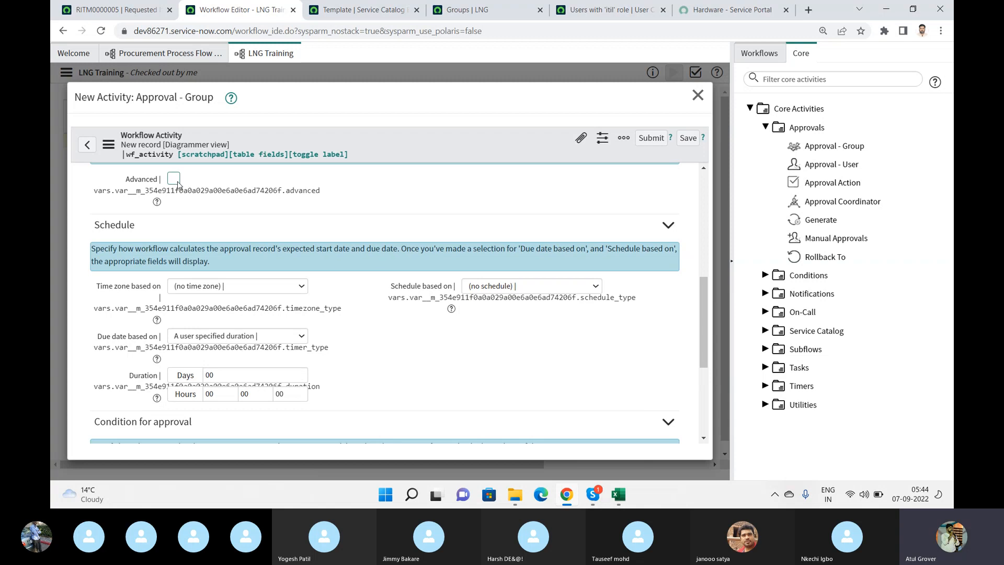
{"action": "left_click", "coordinate": [174, 180]}
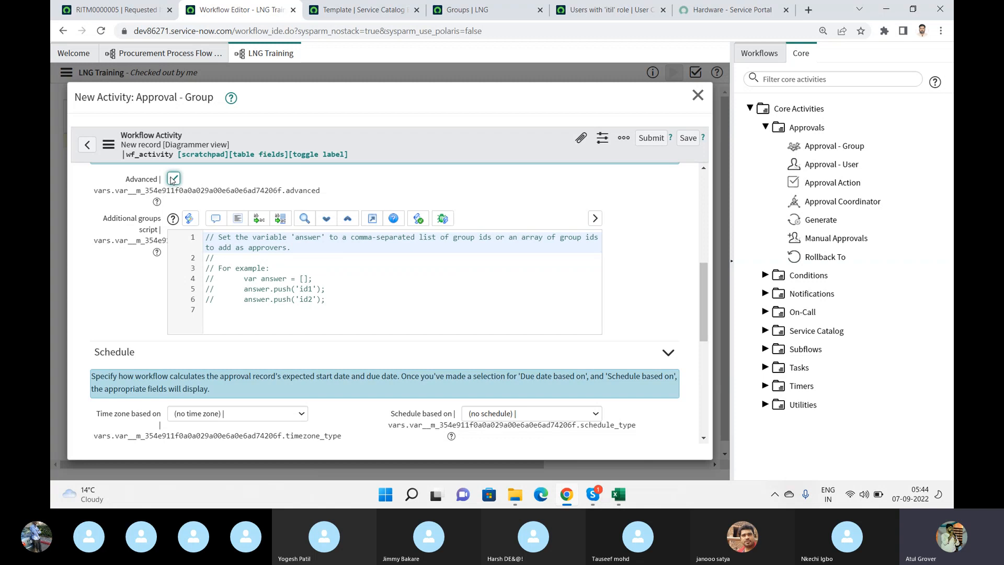
{"action": "left_click", "coordinate": [173, 179]}
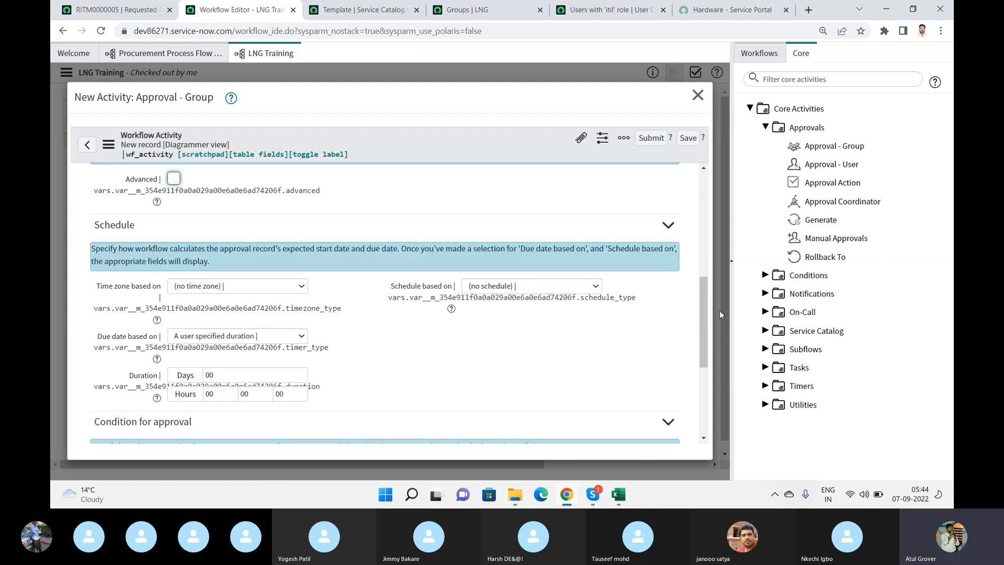
{"action": "left_click_drag", "start_coordinate": [702, 280], "coordinate": [703, 302]}
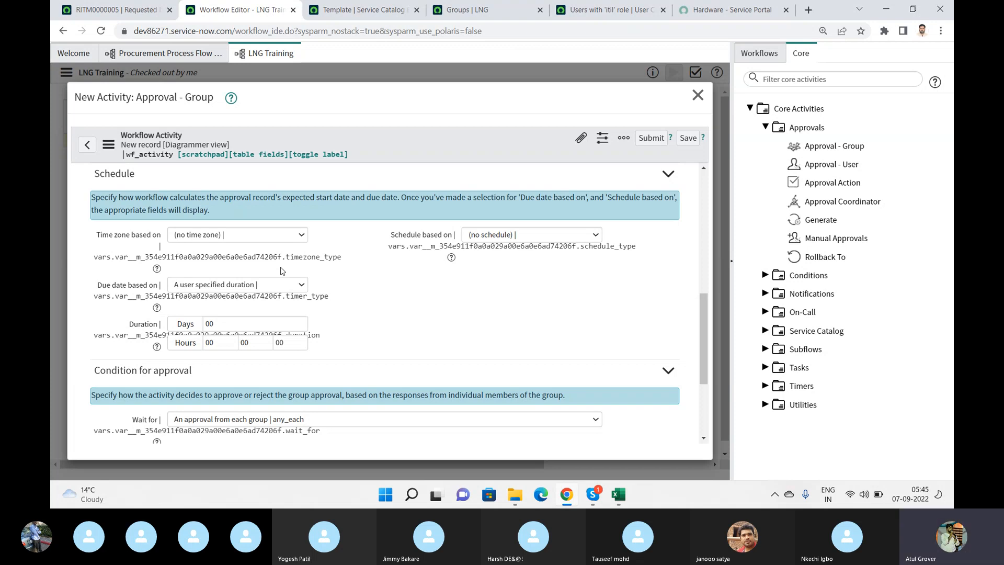
{"action": "left_click_drag", "start_coordinate": [702, 318], "coordinate": [703, 375]}
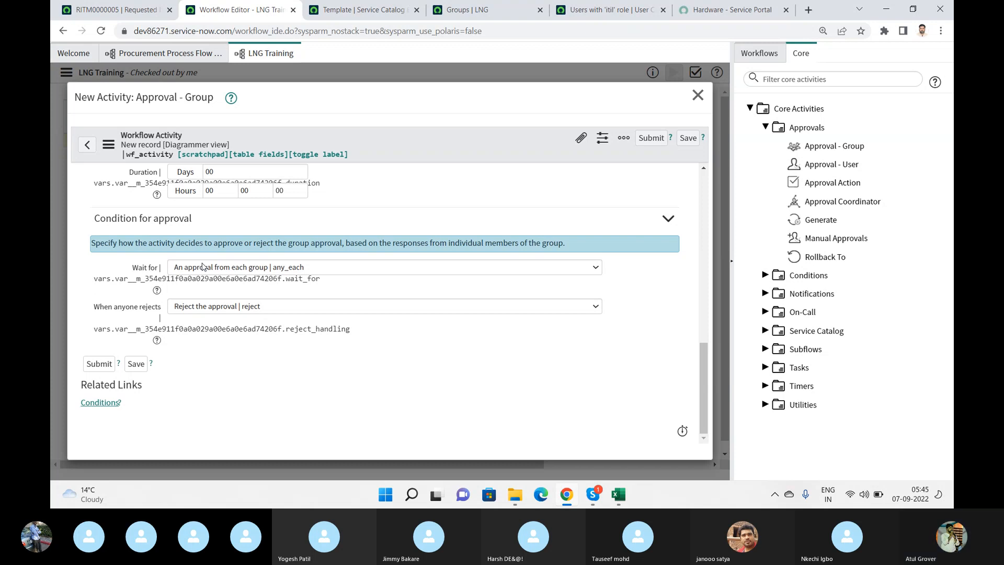
{"action": "key", "text": "alt+Tab"}
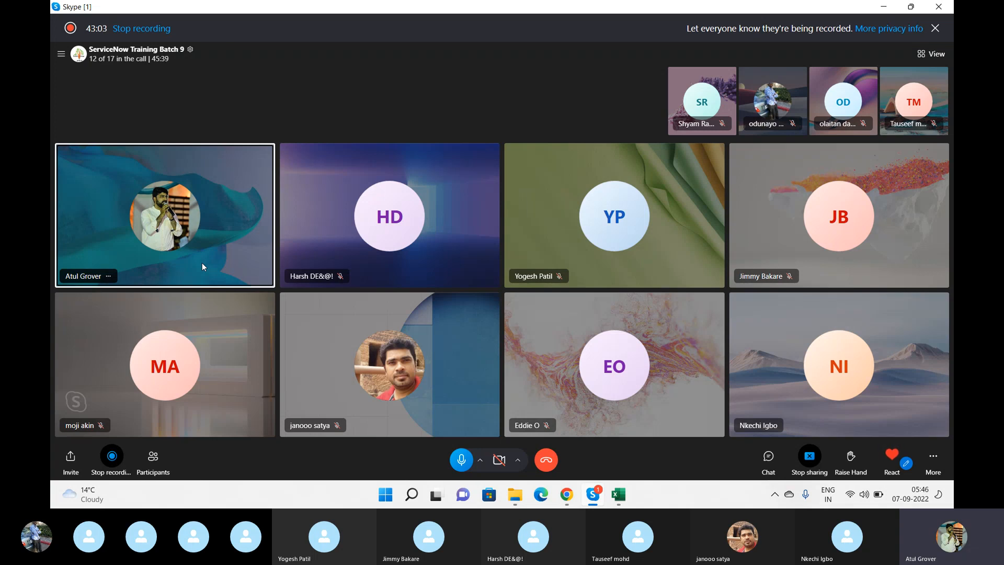
{"action": "key", "text": "alt+Tab"}
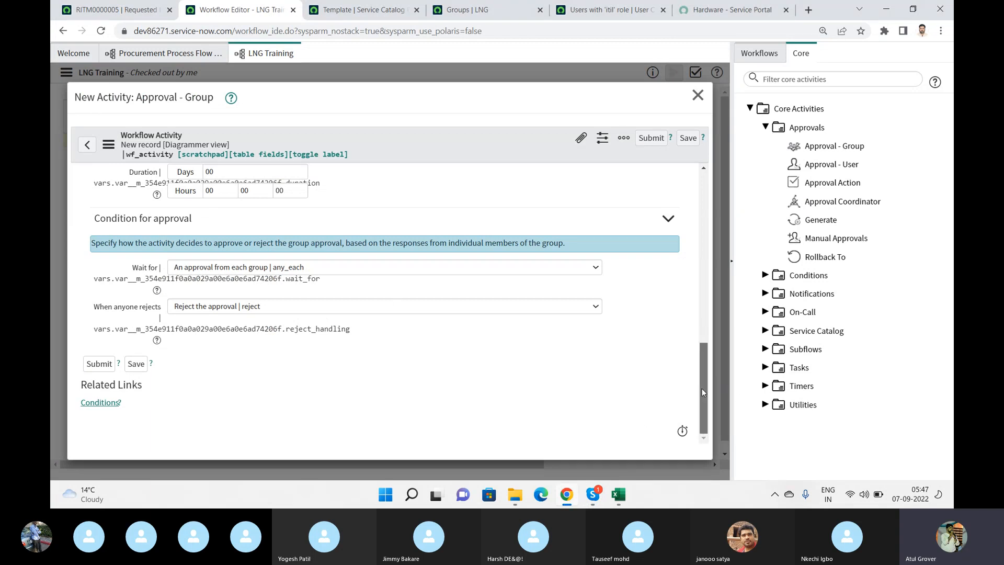
- Remove the BATCH 9 group from the activity's approvers, keep Batch9, and lock the group list again
{"action": "left_click_drag", "start_coordinate": [701, 388], "coordinate": [699, 272]}
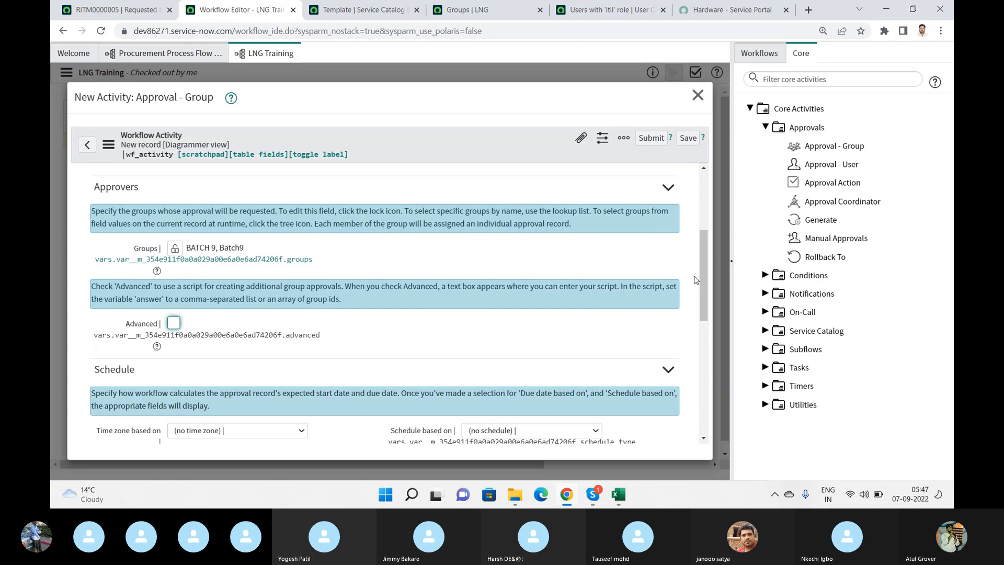
{"action": "left_click", "coordinate": [176, 248]}
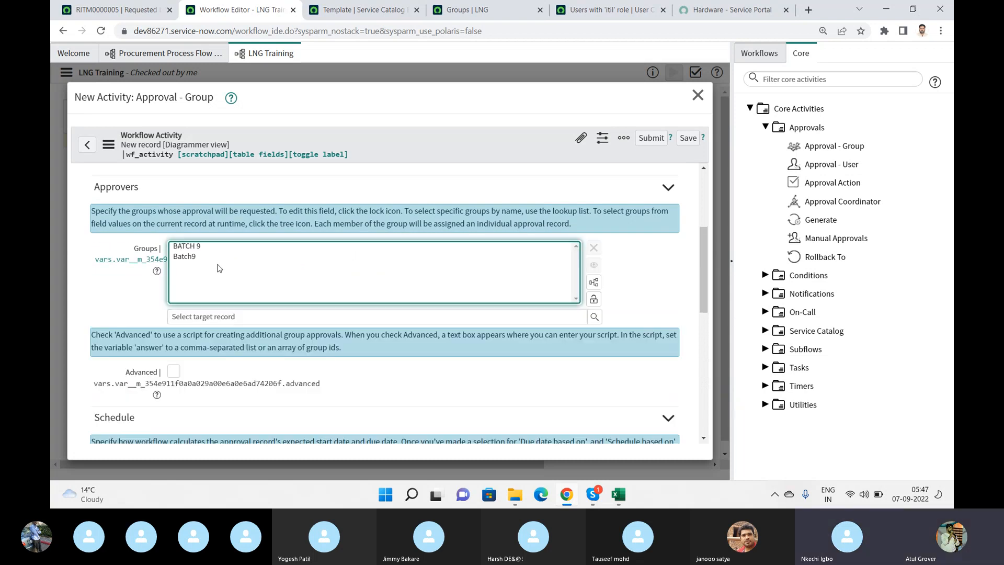
{"action": "left_click", "coordinate": [198, 246]}
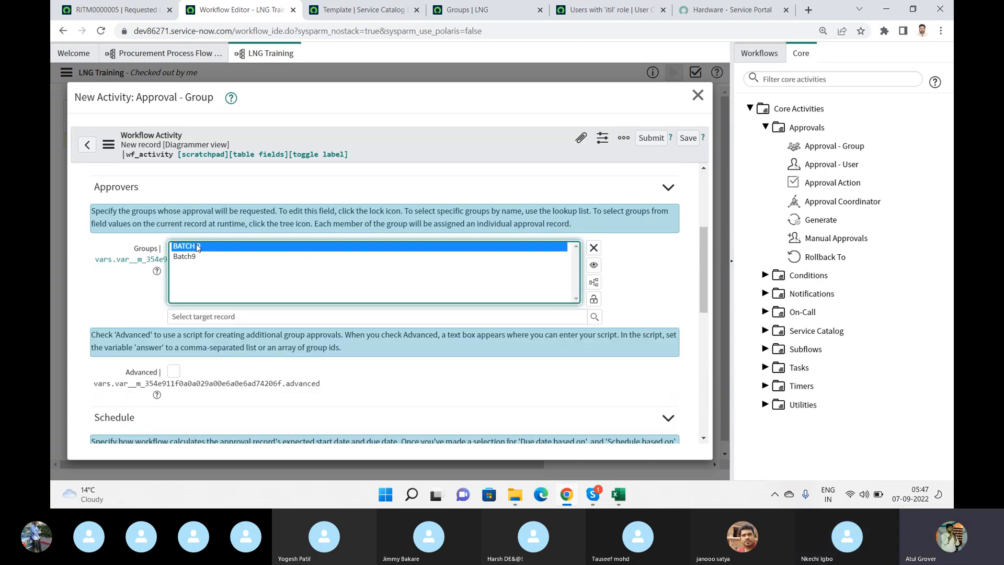
{"action": "left_click", "coordinate": [595, 248]}
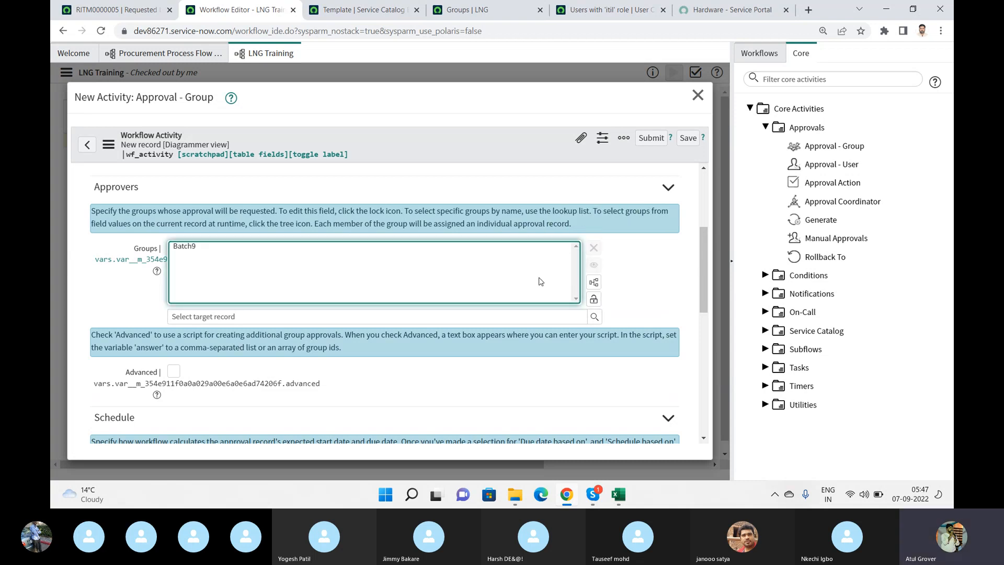
{"action": "left_click", "coordinate": [593, 300]}
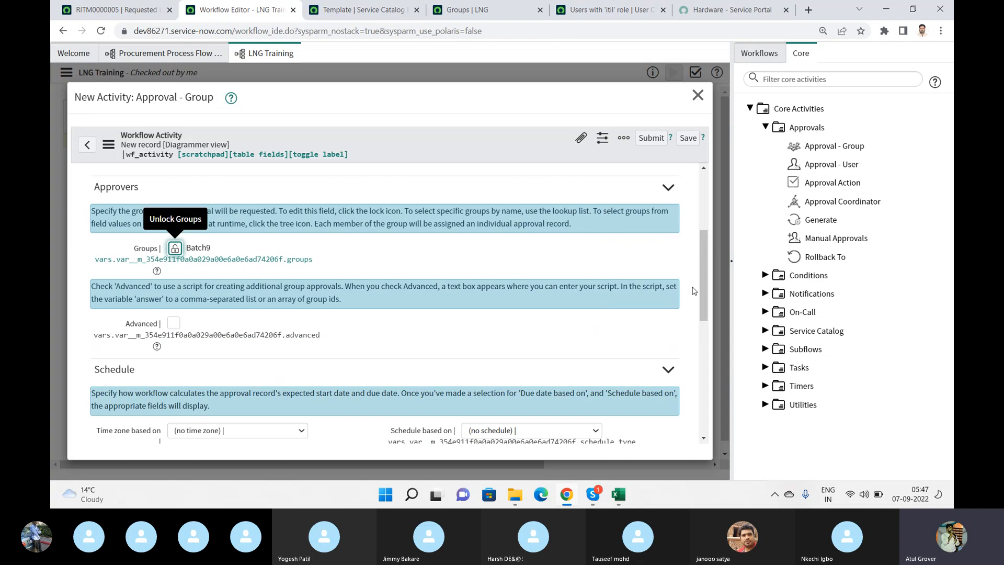
- Show the Wait for options in the activity's Condition for approval section
{"action": "left_click_drag", "start_coordinate": [704, 281], "coordinate": [718, 410]}
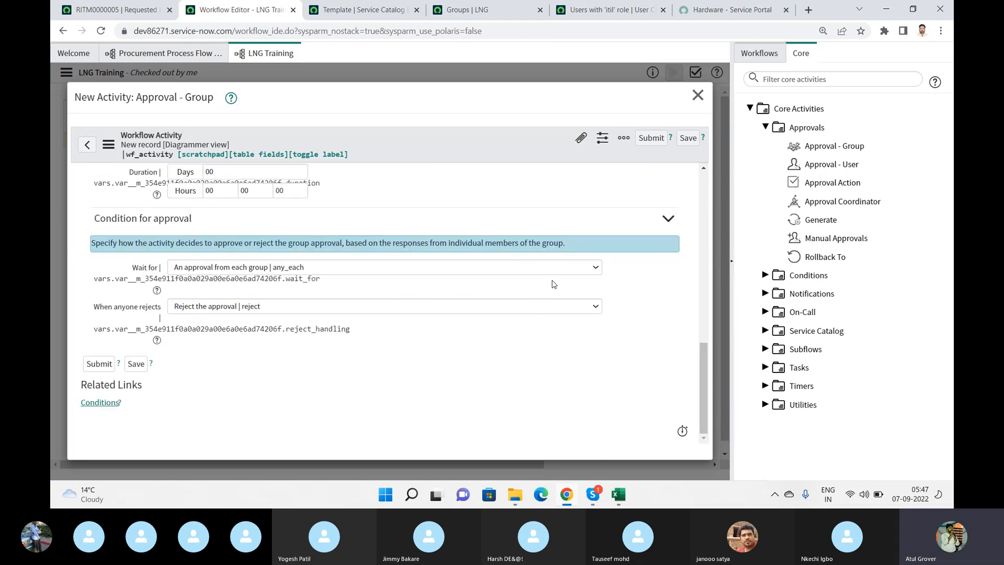
{"action": "key", "text": "alt+Tab"}
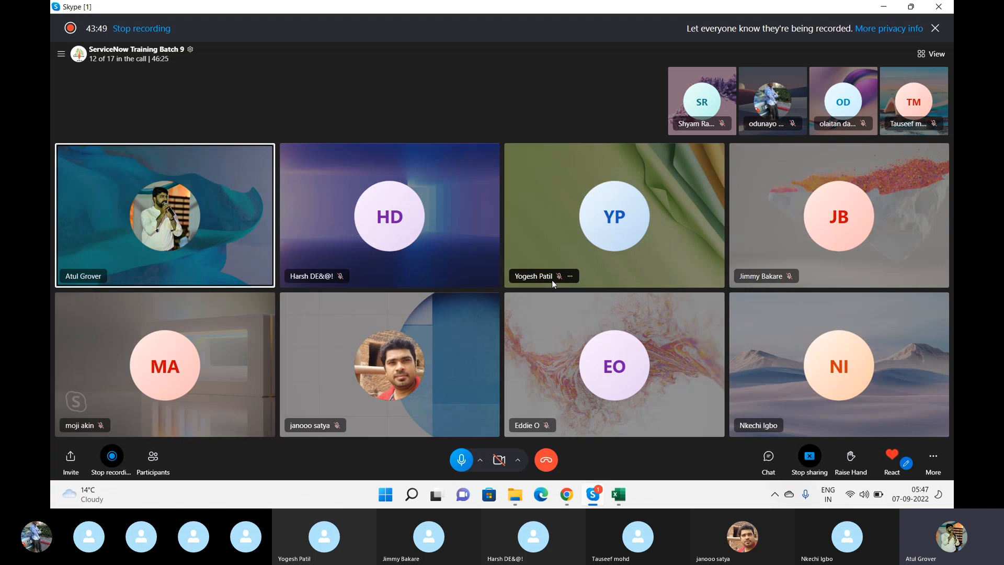
{"action": "key", "text": "alt+Tab"}
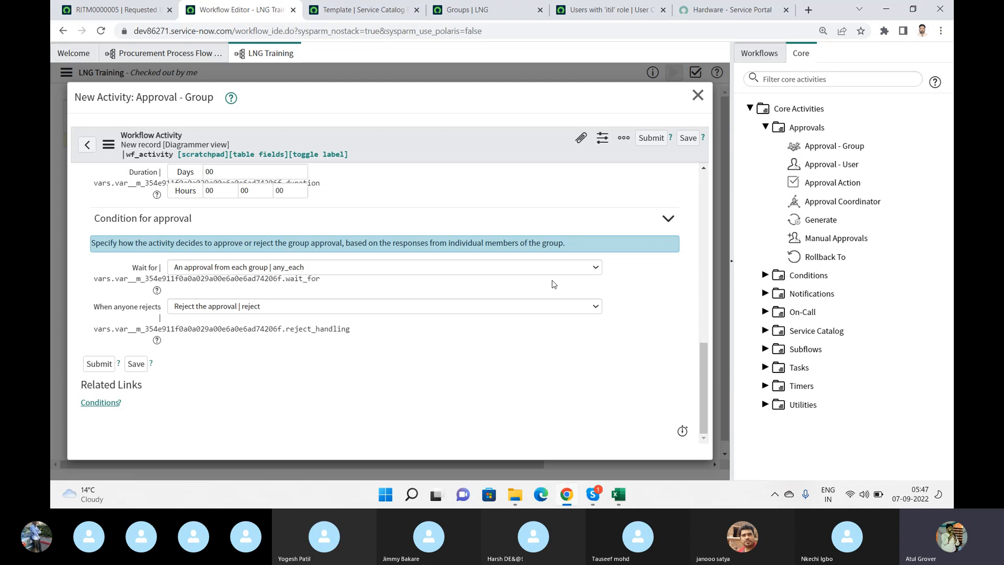
{"action": "left_click", "coordinate": [474, 267]}
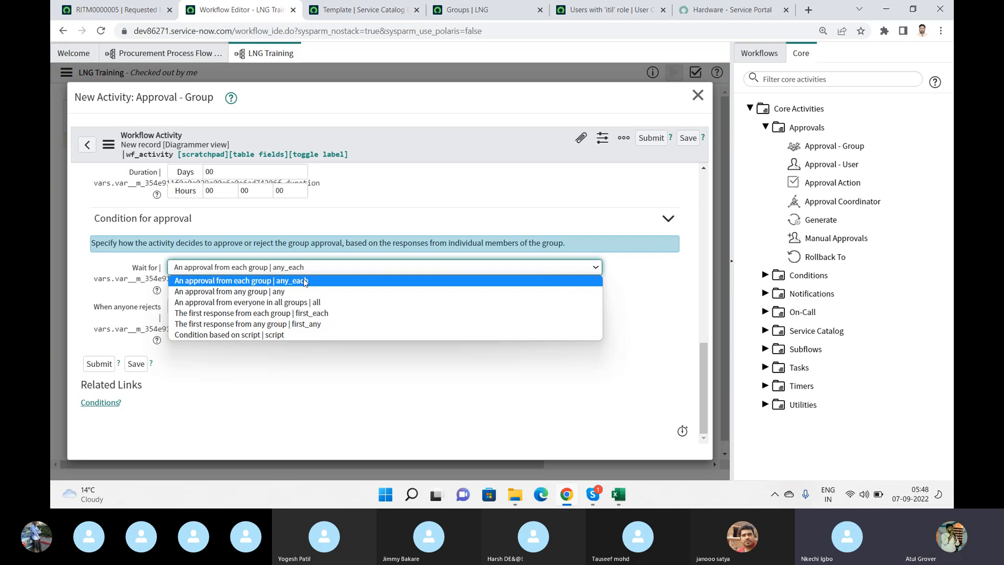
- Switch to the Skype call, mute the participant whose microphone is on, and return to the workflow activity form
{"action": "key", "text": "alt+Tab"}
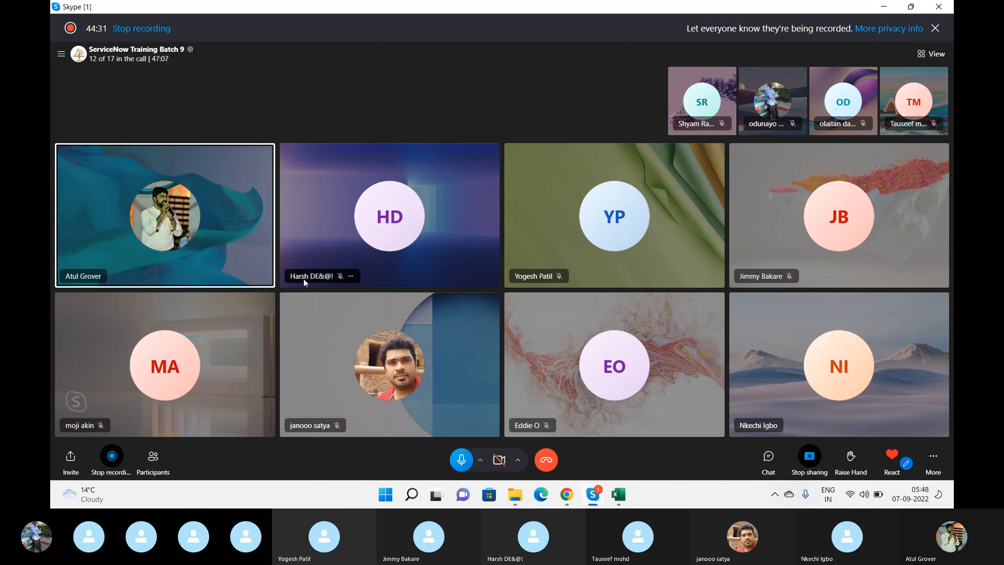
{"action": "key", "text": "alt+Tab"}
{"action": "key", "text": "alt+Tab"}
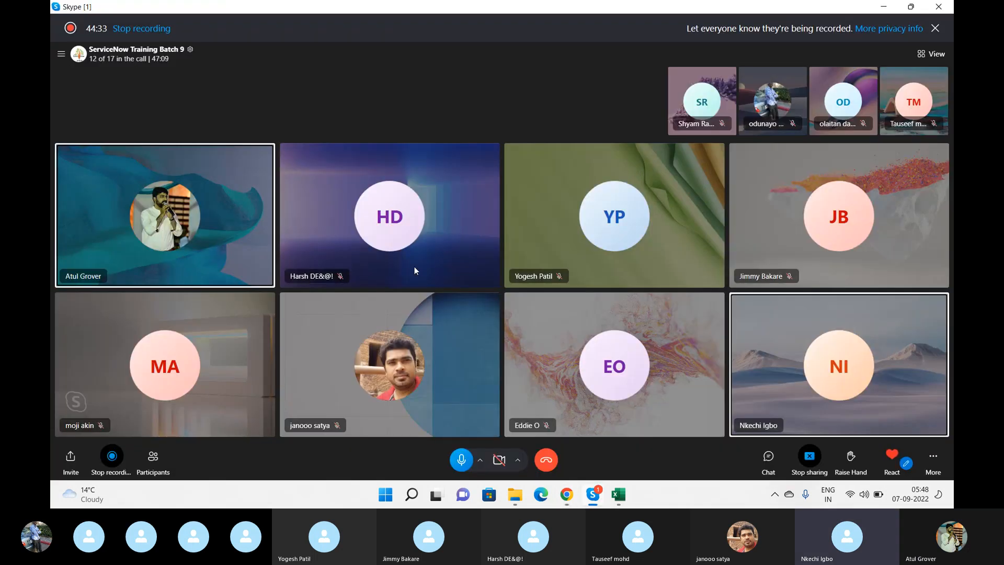
{"action": "right_click", "coordinate": [824, 319]}
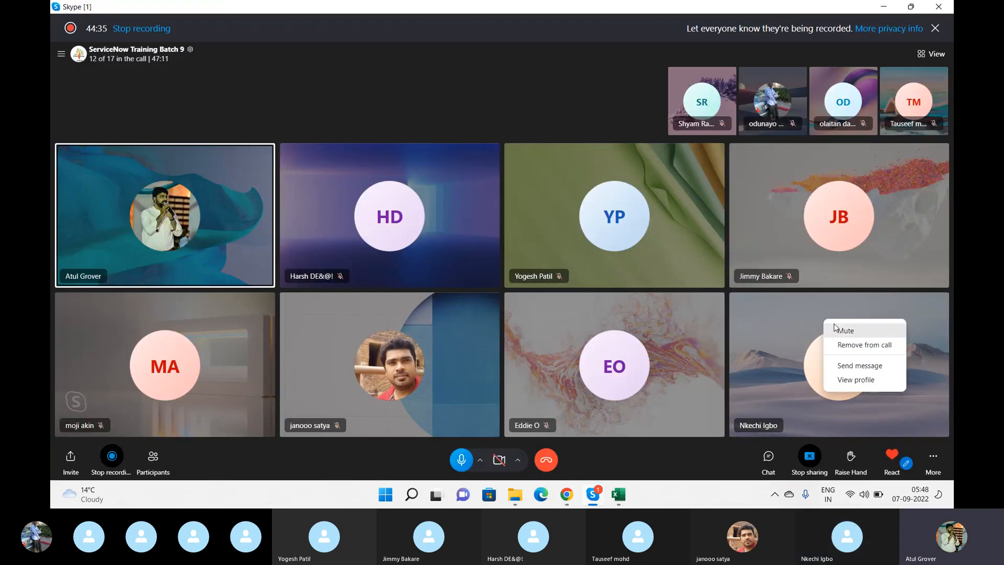
{"action": "left_click", "coordinate": [837, 330]}
{"action": "key", "text": "alt+Tab"}
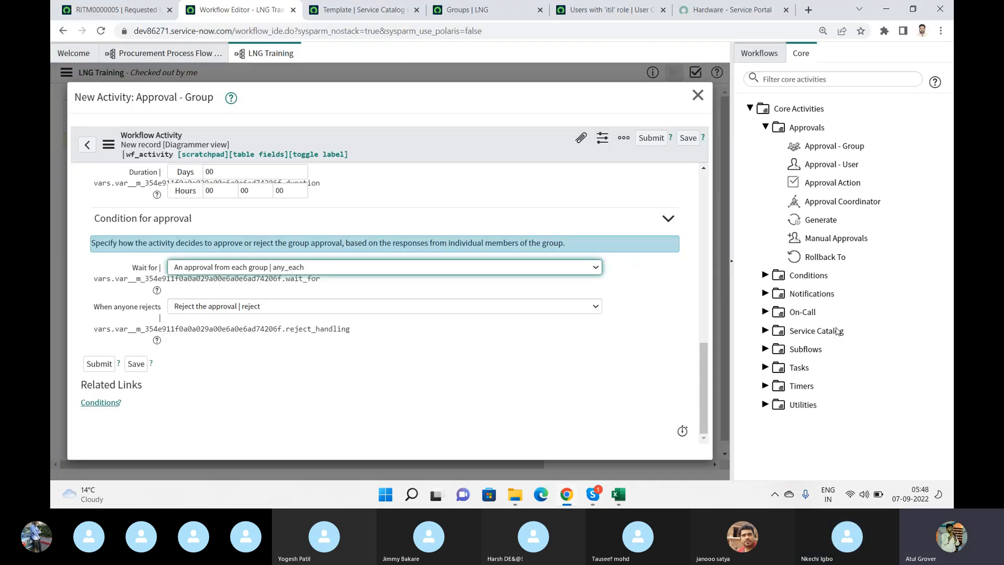
{"action": "key", "text": "alt+Tab"}
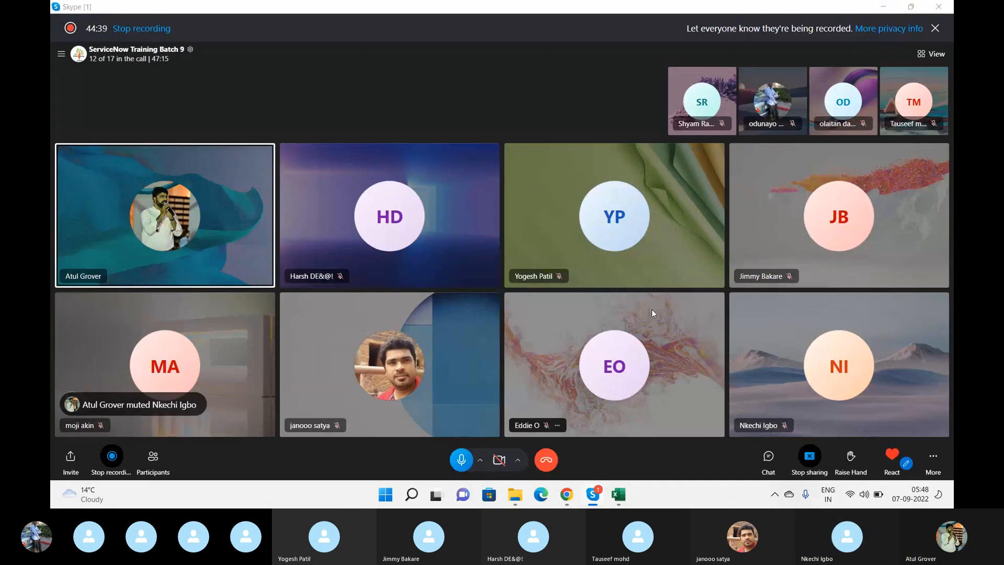
{"action": "key", "text": "alt+Tab"}
- Set the group approval's Wait for condition to "The first response from each group"
{"action": "left_click", "coordinate": [387, 266]}
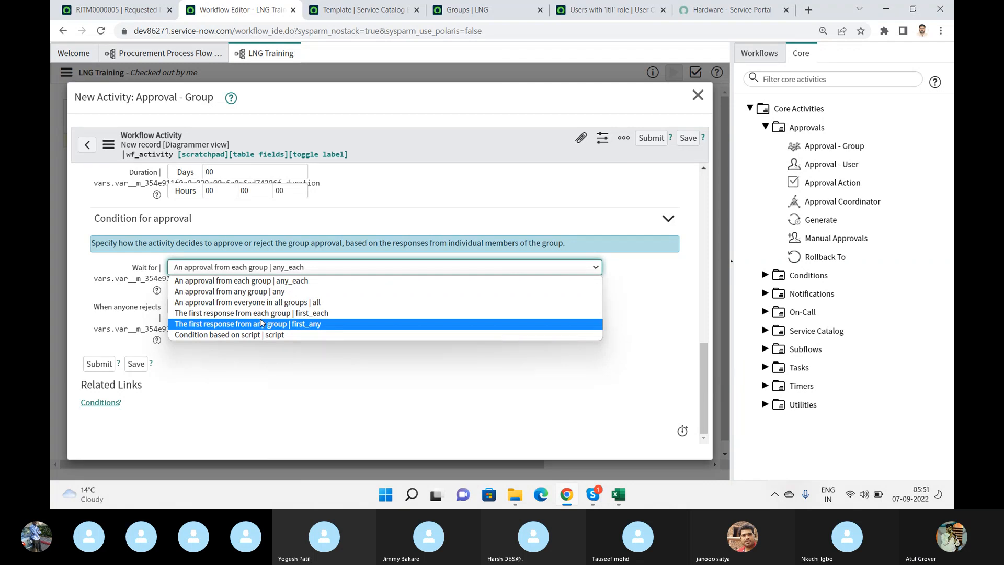
{"action": "key", "text": "alt+Tab"}
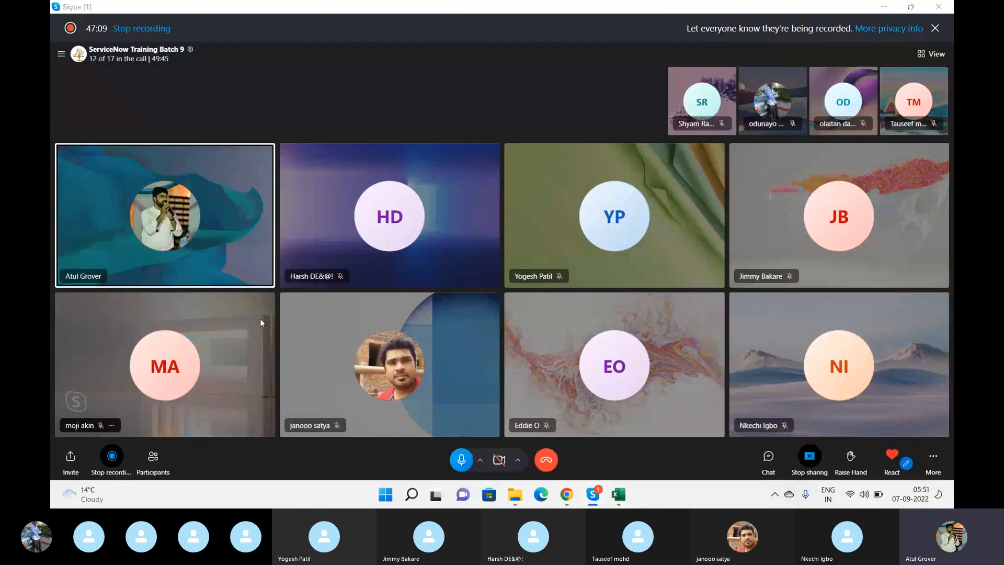
{"action": "key", "text": "alt+Tab"}
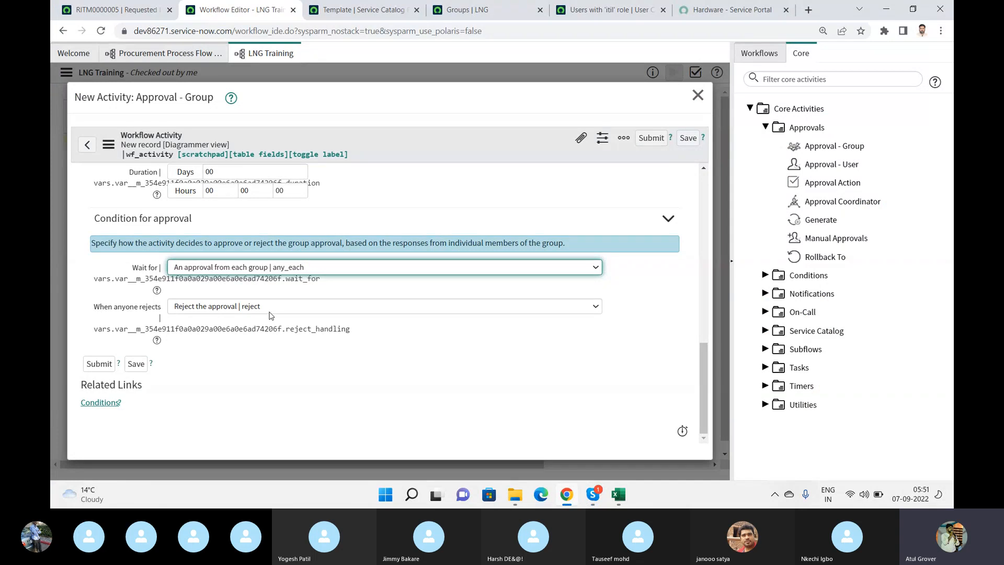
{"action": "left_click", "coordinate": [307, 270]}
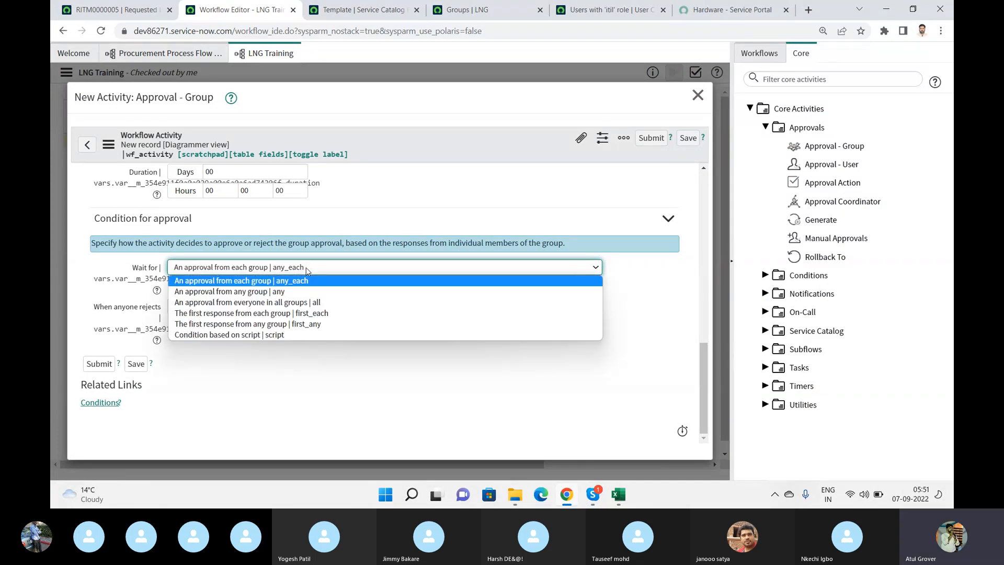
{"action": "left_click", "coordinate": [255, 313]}
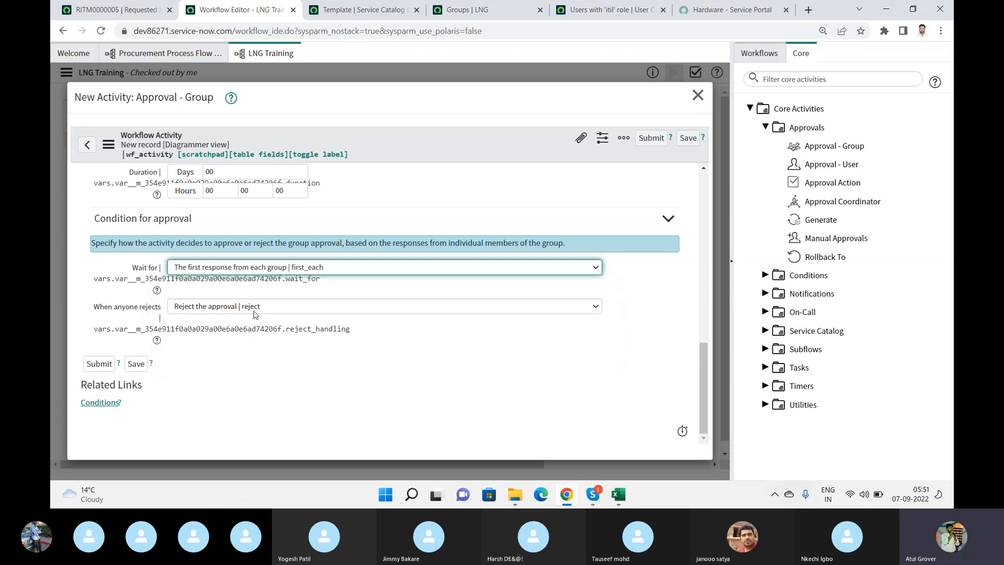
- Keep "Reject the approval" as the handling when anyone rejects, and submit the First Level Approval activity
{"action": "left_click", "coordinate": [227, 306]}
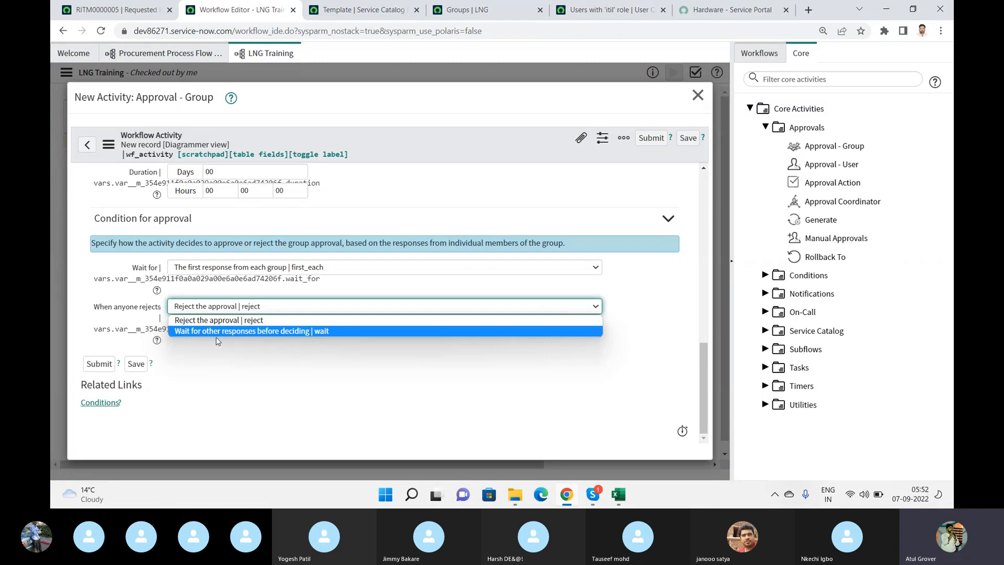
{"action": "left_click", "coordinate": [236, 321]}
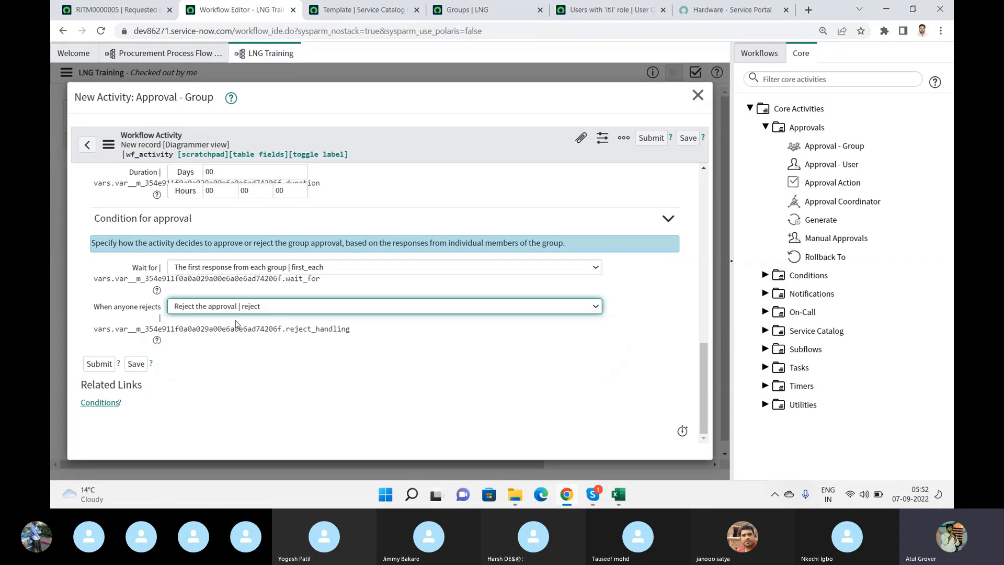
{"action": "left_click", "coordinate": [97, 366]}
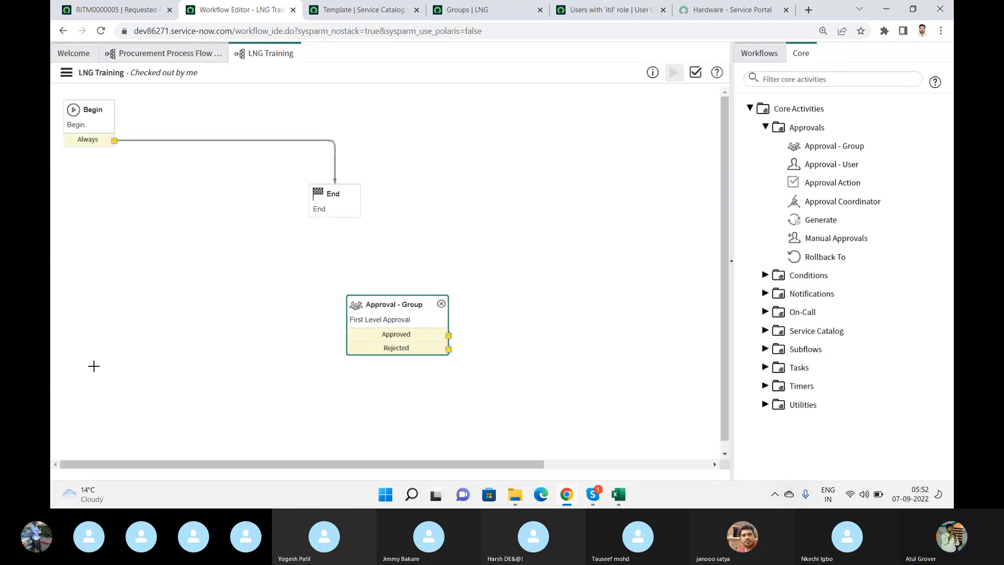
- Switch to the Skype call to check the participants' reactions, and return to the workflow editor
{"action": "key", "text": "alt+Tab"}
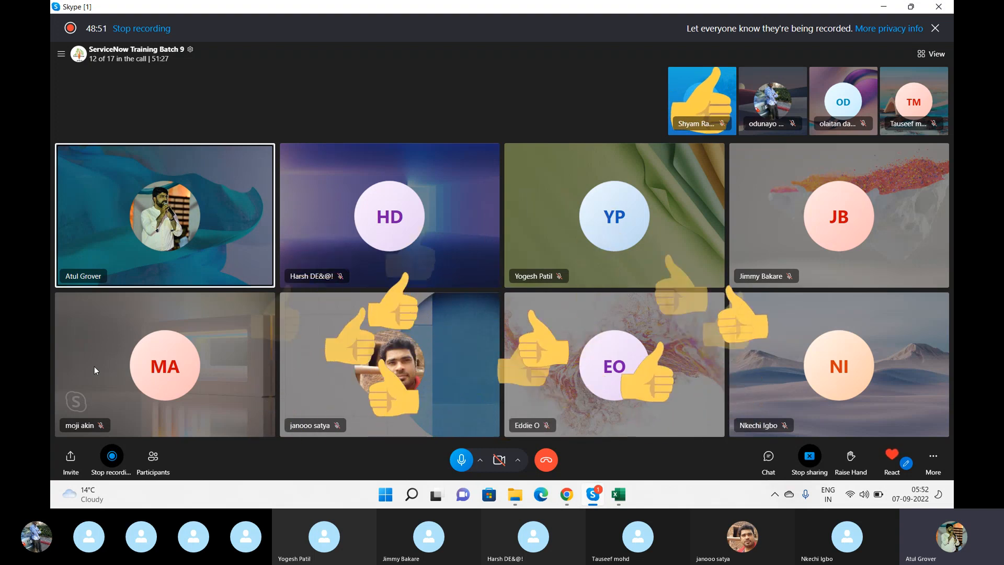
{"action": "key", "text": "alt+Tab"}
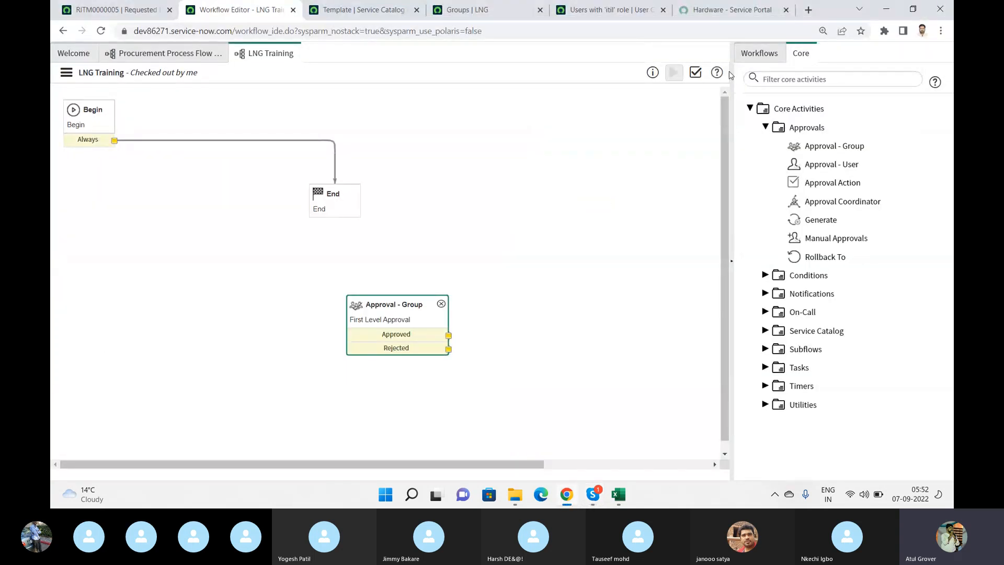
- Validate the LNG Training workflow, examine the ValidateTransitionIn warning in the report, and close the report
{"action": "left_click", "coordinate": [696, 73]}
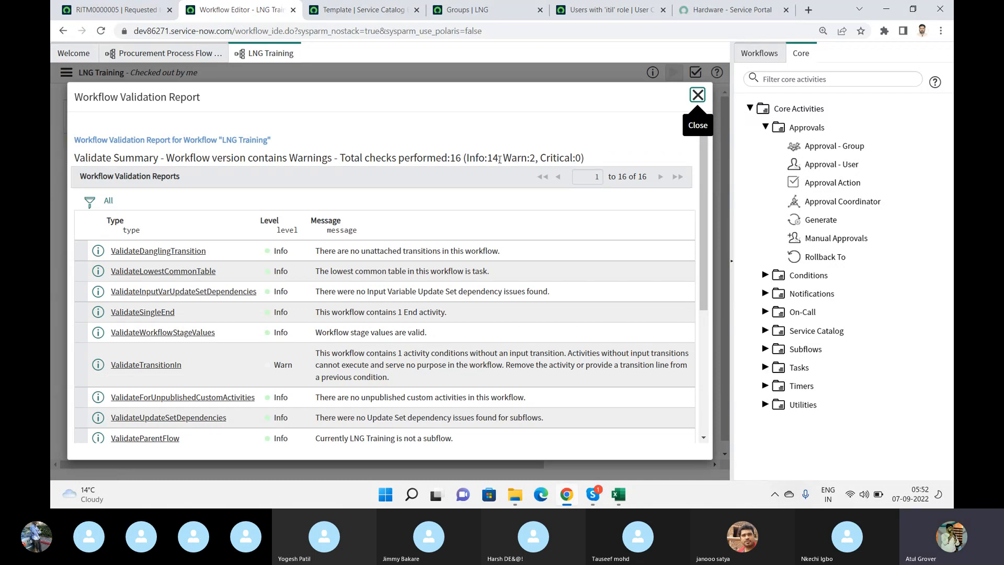
{"action": "double_click", "coordinate": [519, 157]}
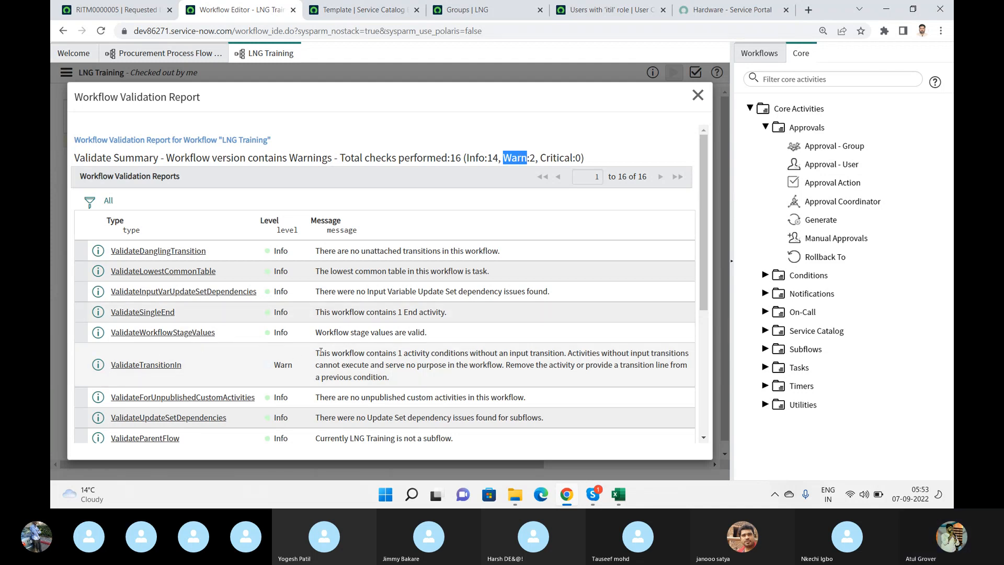
{"action": "left_click_drag", "start_coordinate": [705, 283], "coordinate": [720, 343]}
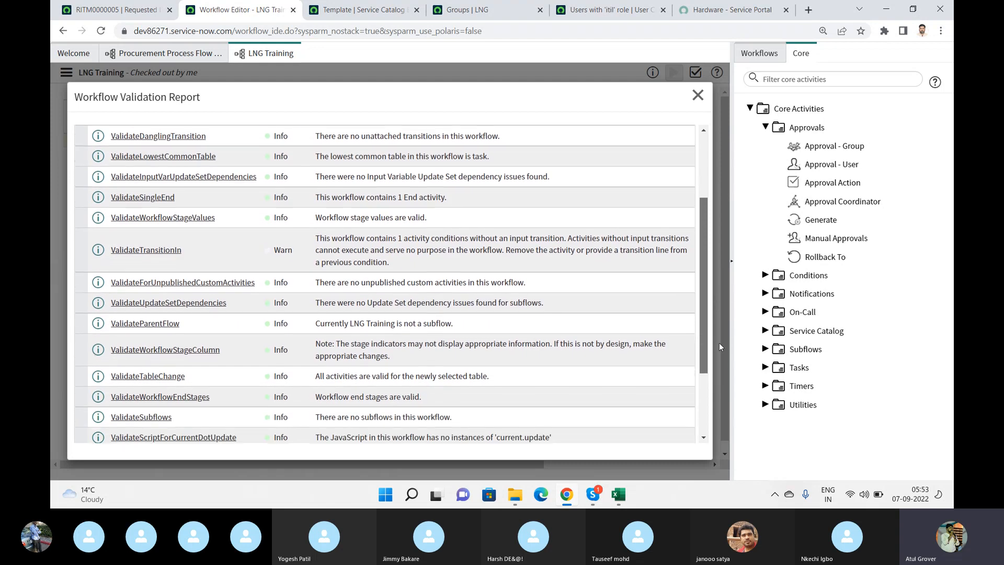
{"action": "left_click_drag", "start_coordinate": [316, 240], "coordinate": [397, 263]}
{"action": "left_click", "coordinate": [414, 266]}
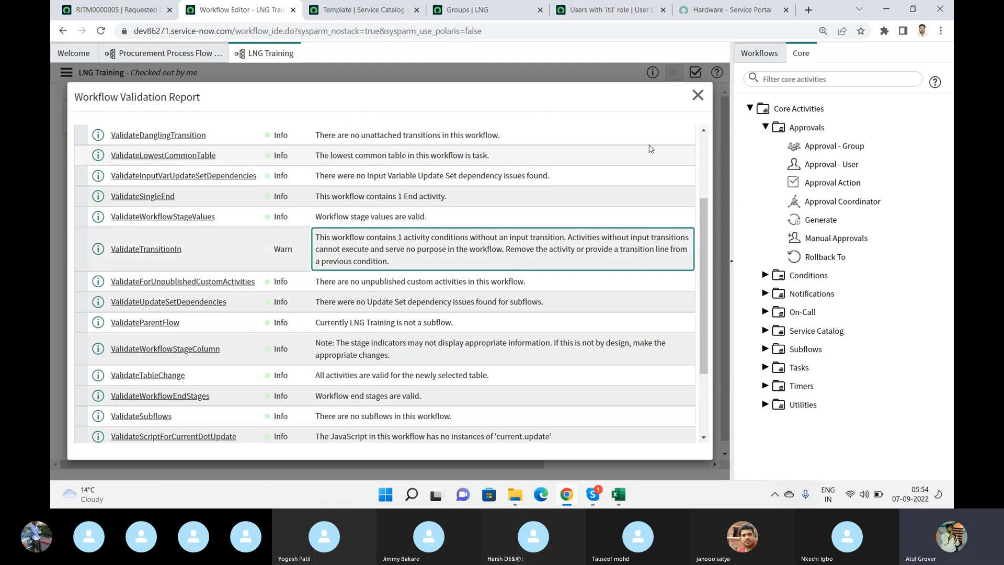
{"action": "left_click", "coordinate": [698, 94]}
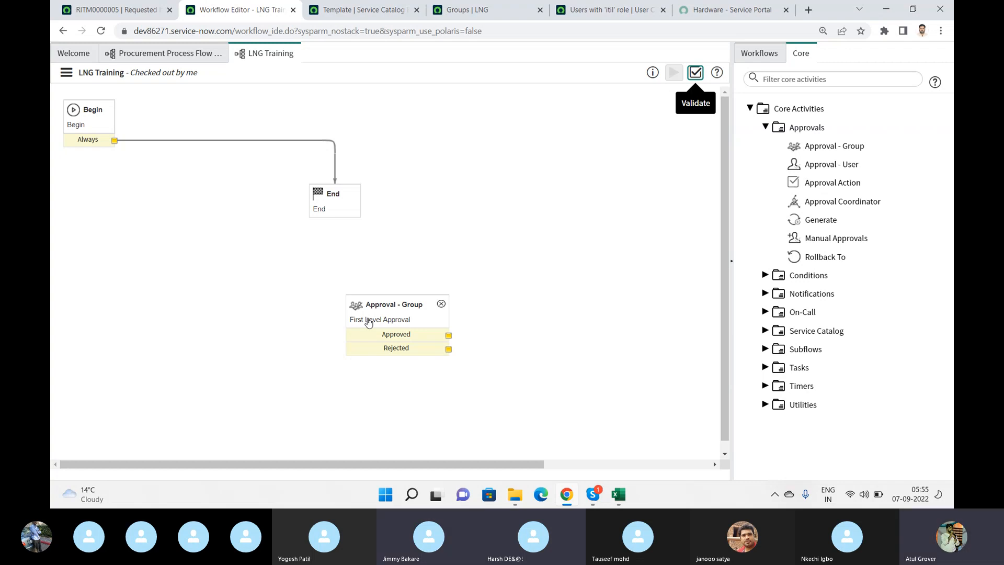
- Rearrange the canvas, placing the First Level Approval activity below Begin and the End activity to its right
{"action": "left_click_drag", "start_coordinate": [369, 322], "coordinate": [497, 225]}
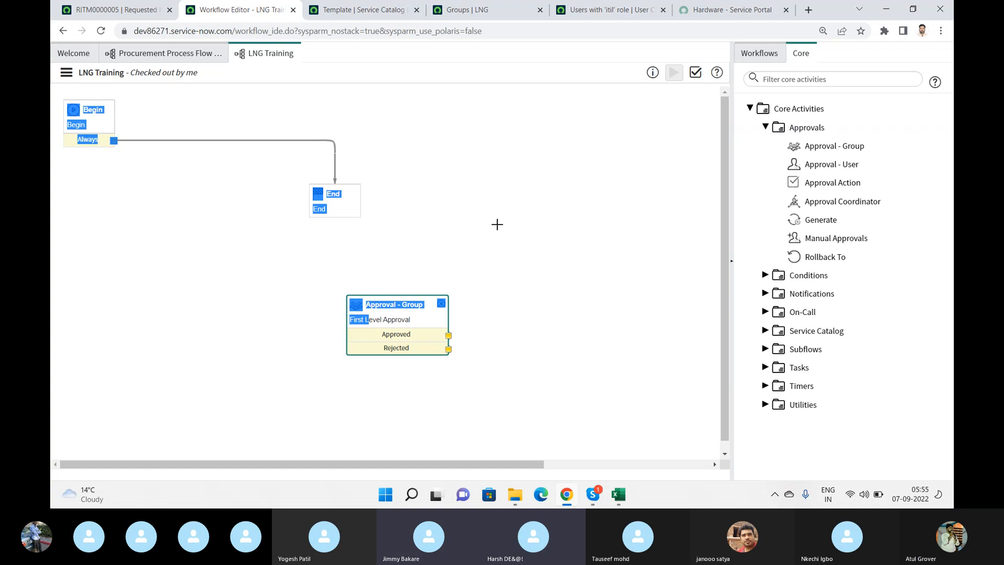
{"action": "left_click_drag", "start_coordinate": [425, 306], "coordinate": [280, 277]}
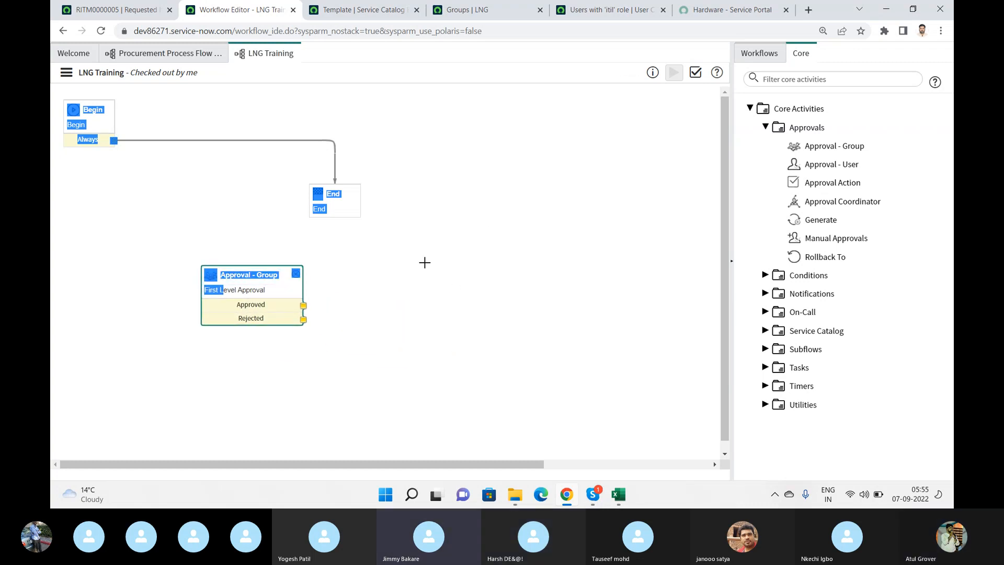
{"action": "key", "text": "ctrl+a"}
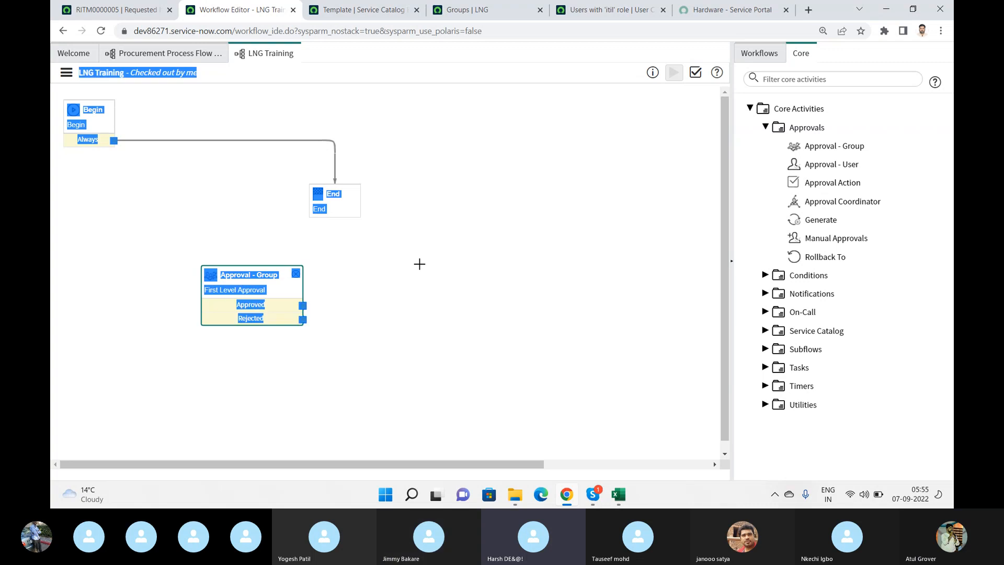
{"action": "double_click", "coordinate": [283, 290]}
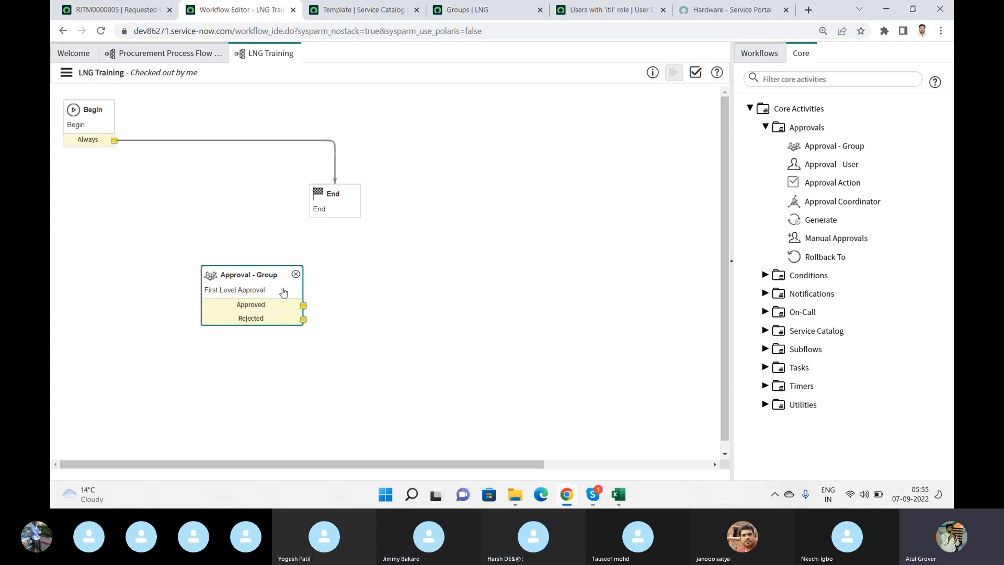
{"action": "left_click", "coordinate": [698, 95]}
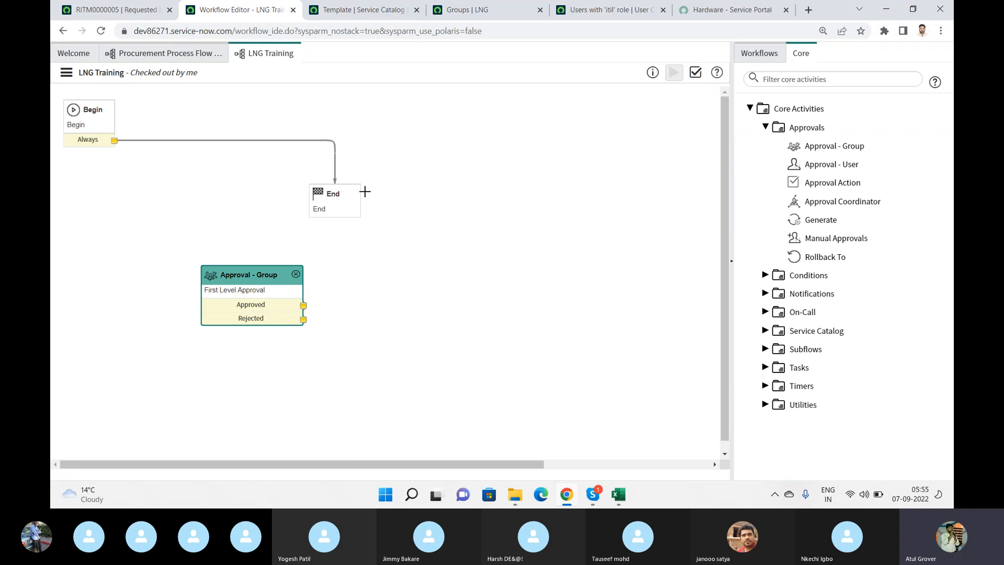
{"action": "left_click_drag", "start_coordinate": [352, 192], "coordinate": [501, 311]}
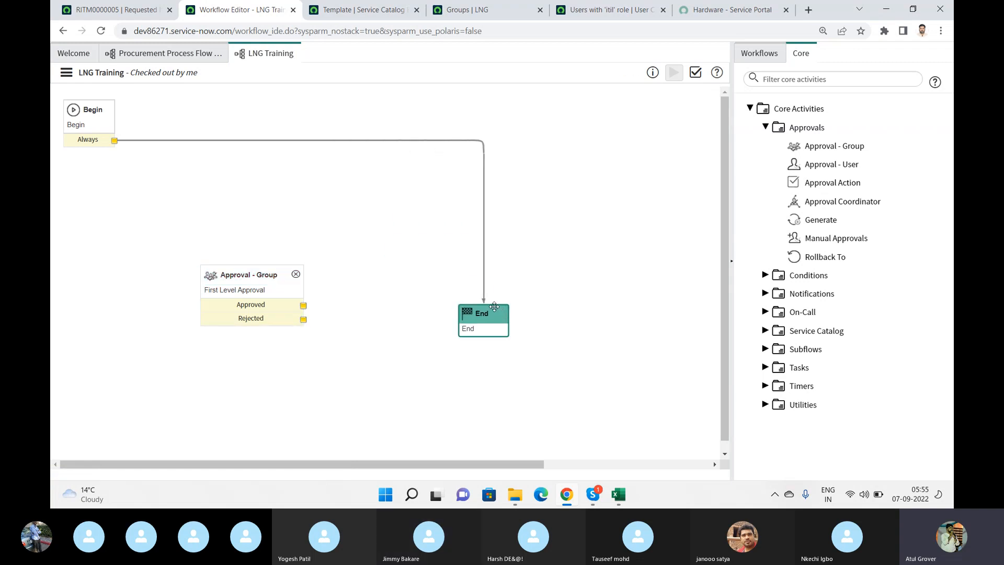
{"action": "left_click", "coordinate": [485, 299]}
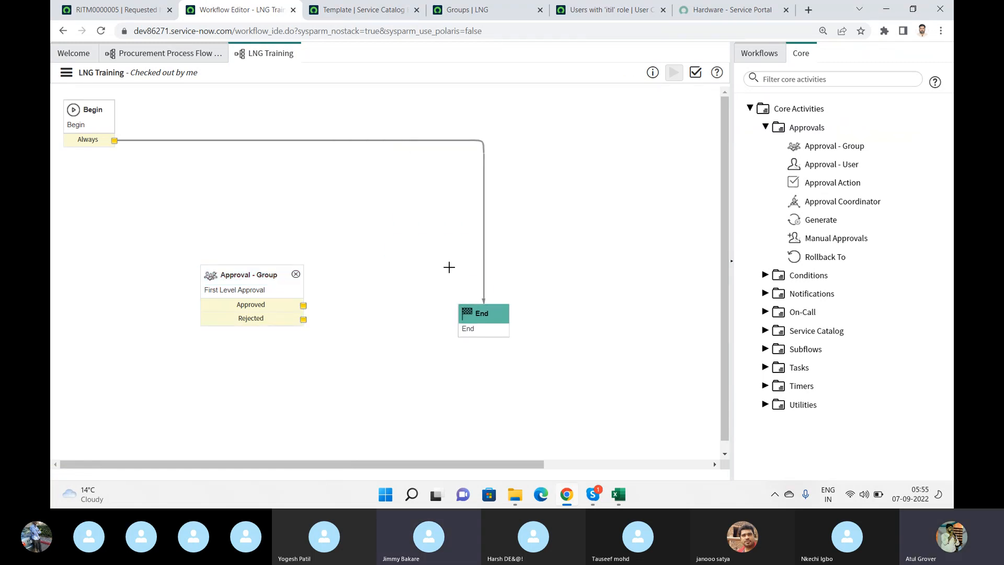
- Replace the Begin-to-End transition with one from Begin to First Level Approval and one from its Approved output to End
{"action": "left_click", "coordinate": [417, 141]}
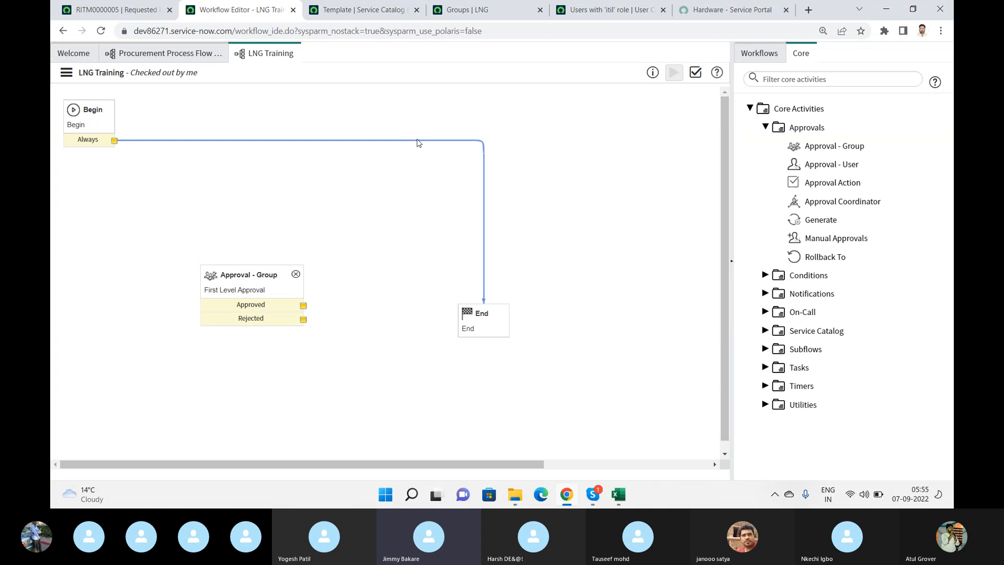
{"action": "key", "text": "Delete"}
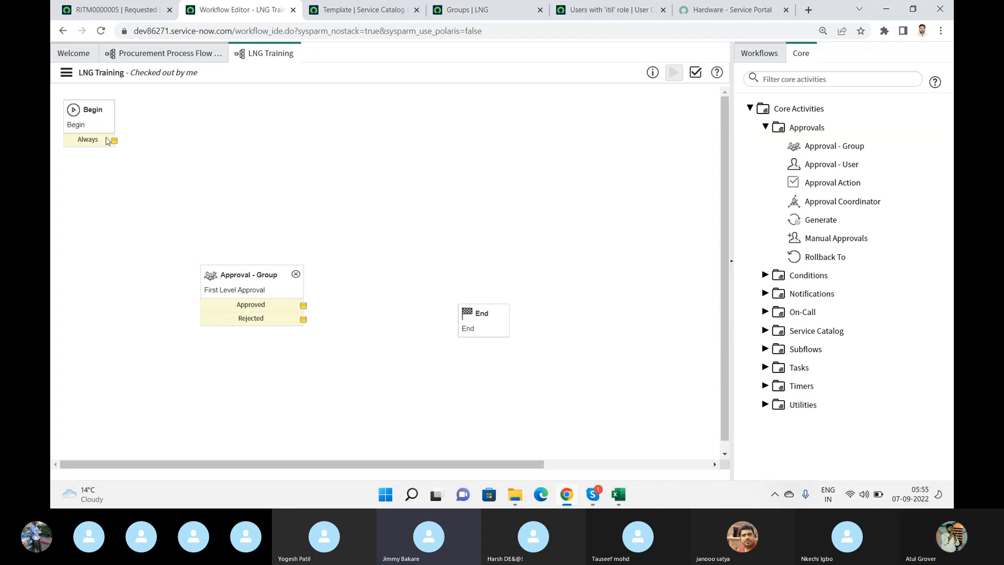
{"action": "left_click_drag", "start_coordinate": [119, 138], "coordinate": [241, 275]}
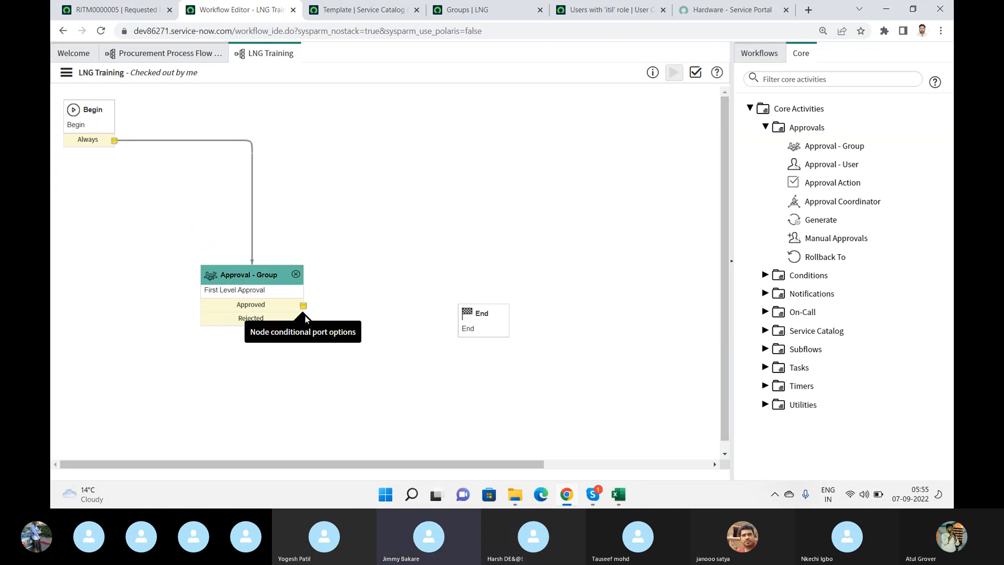
{"action": "left_click_drag", "start_coordinate": [303, 306], "coordinate": [461, 314]}
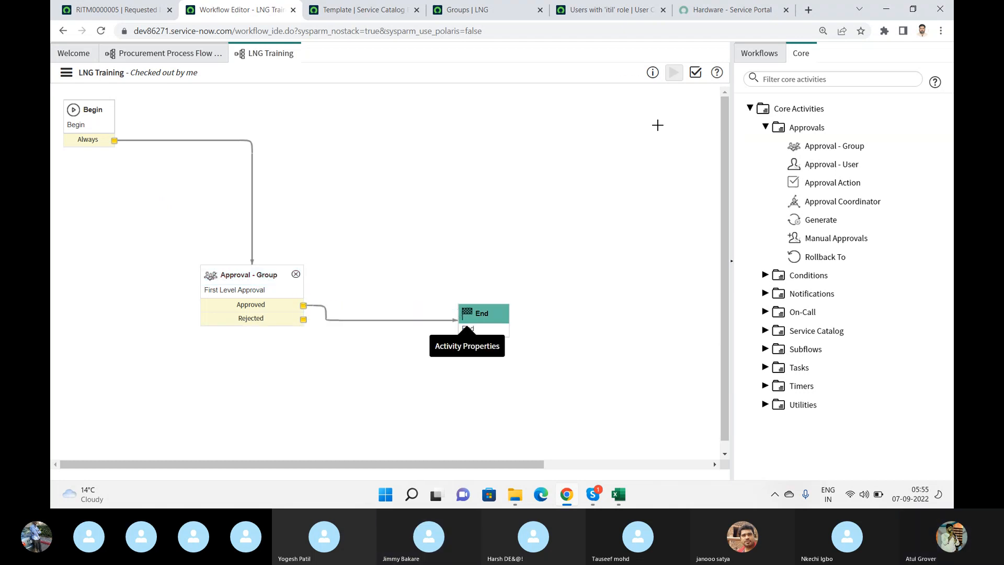
- Validate the rewired workflow, check the warning count in the report summary, and close the report
{"action": "left_click", "coordinate": [697, 75]}
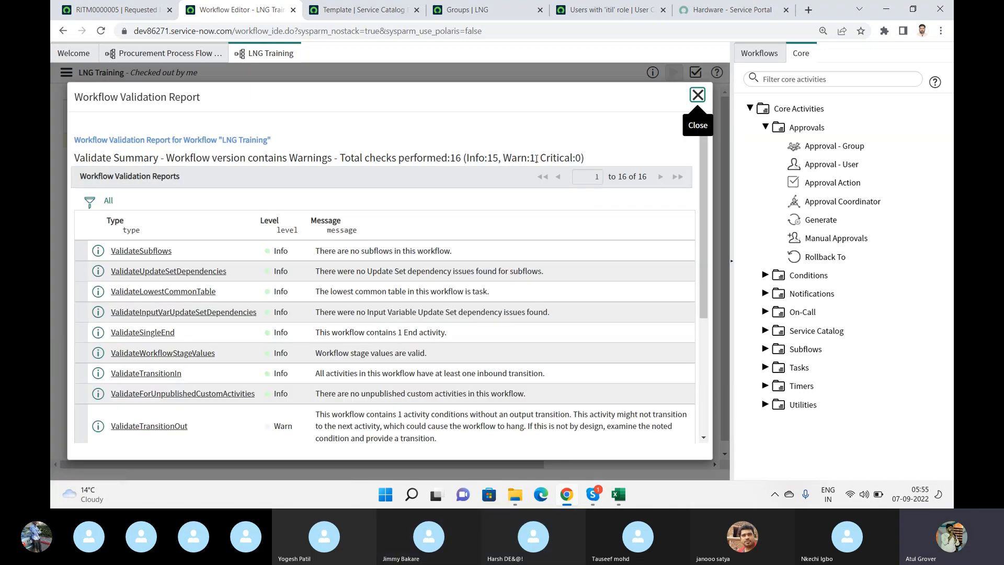
{"action": "left_click_drag", "start_coordinate": [538, 158], "coordinate": [536, 158]}
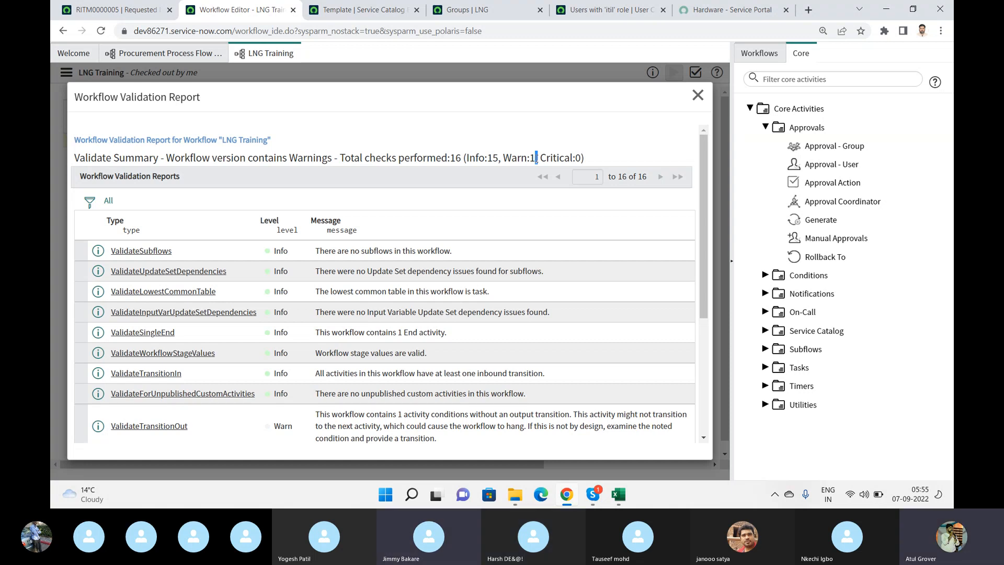
{"action": "left_click", "coordinate": [697, 94]}
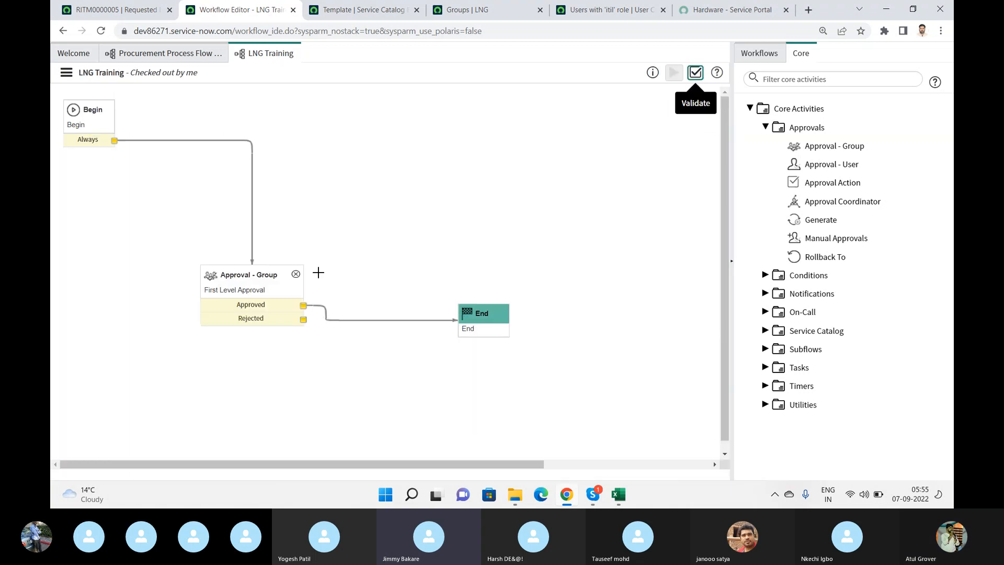
- Connect the First Level Approval activity's Rejected output to End and delete the transition from Approved to End
{"action": "left_click_drag", "start_coordinate": [304, 319], "coordinate": [471, 319]}
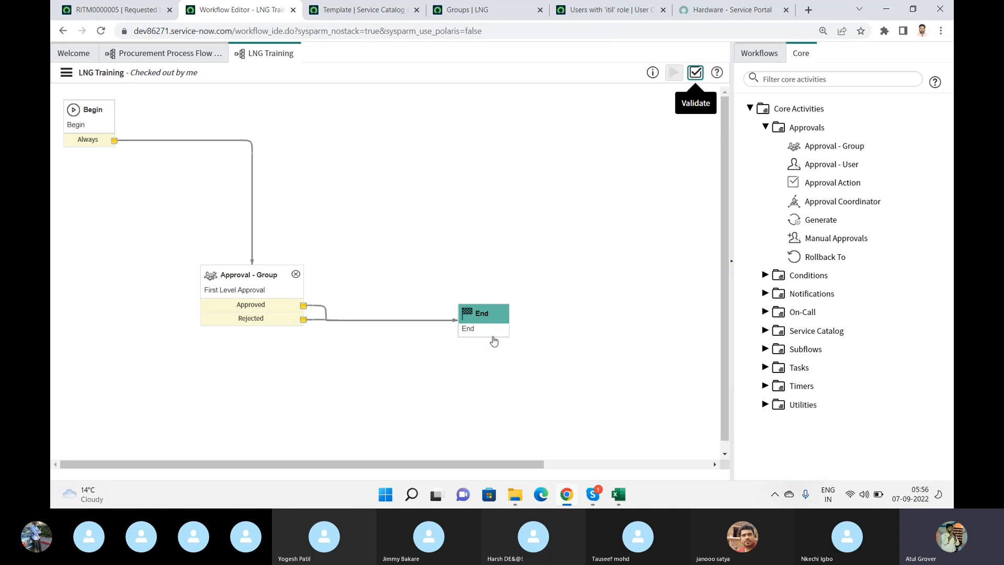
{"action": "left_click", "coordinate": [322, 311]}
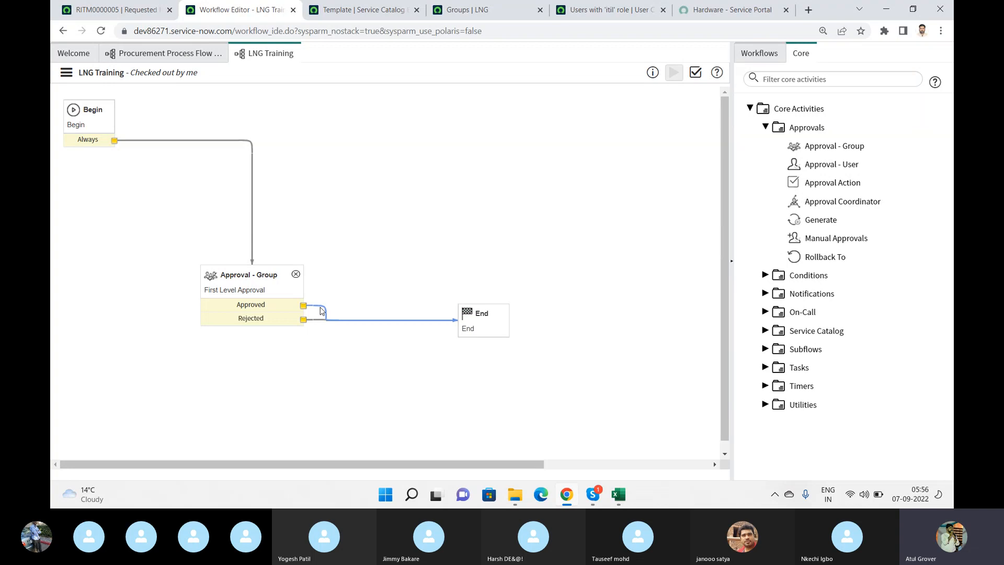
{"action": "key", "text": "Delete"}
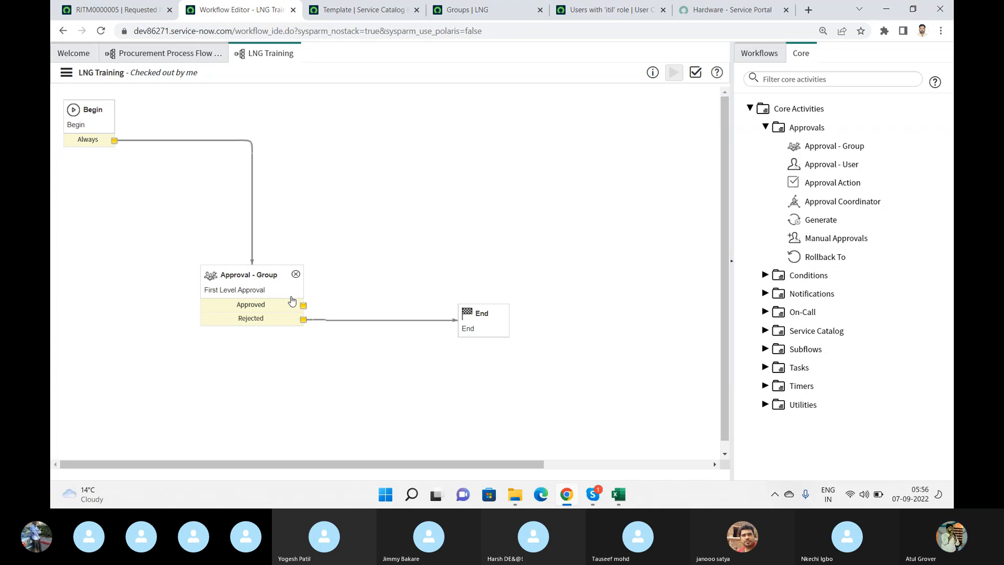
- Add a Catalog Task activity to the canvas above End and name it Enquire
{"action": "left_click", "coordinate": [765, 368]}
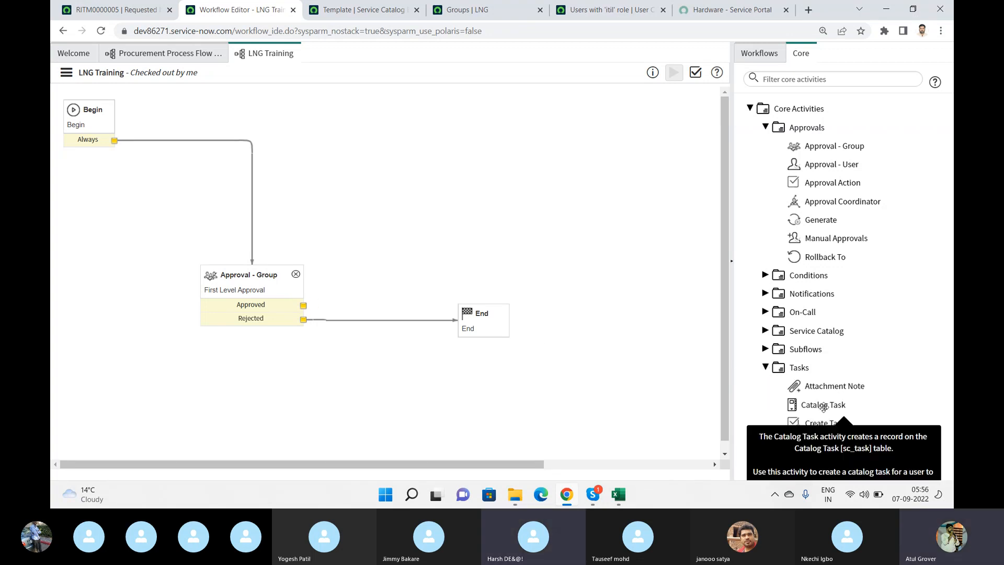
{"action": "left_click_drag", "start_coordinate": [822, 405], "coordinate": [456, 193]}
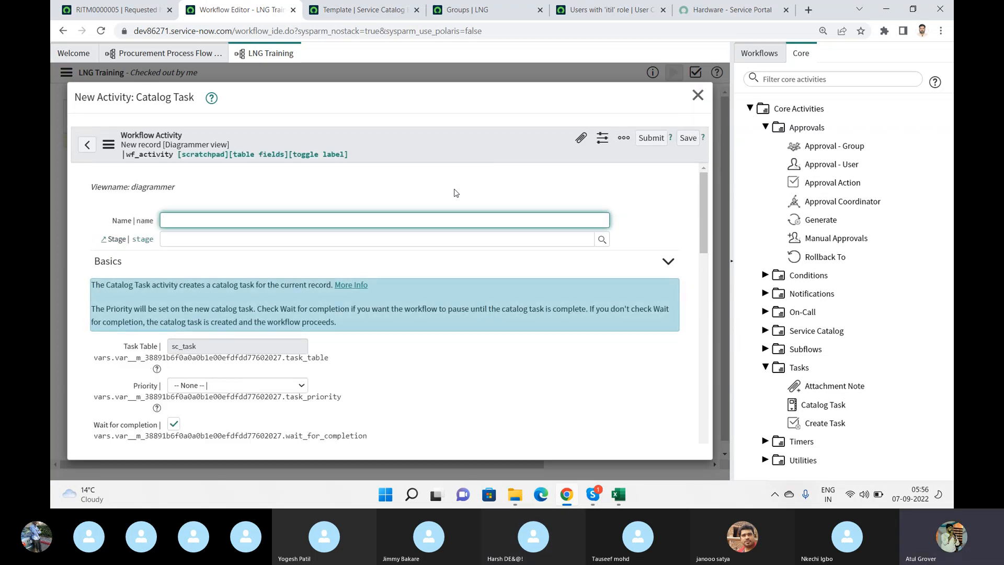
{"action": "type", "text": "Enquire"}
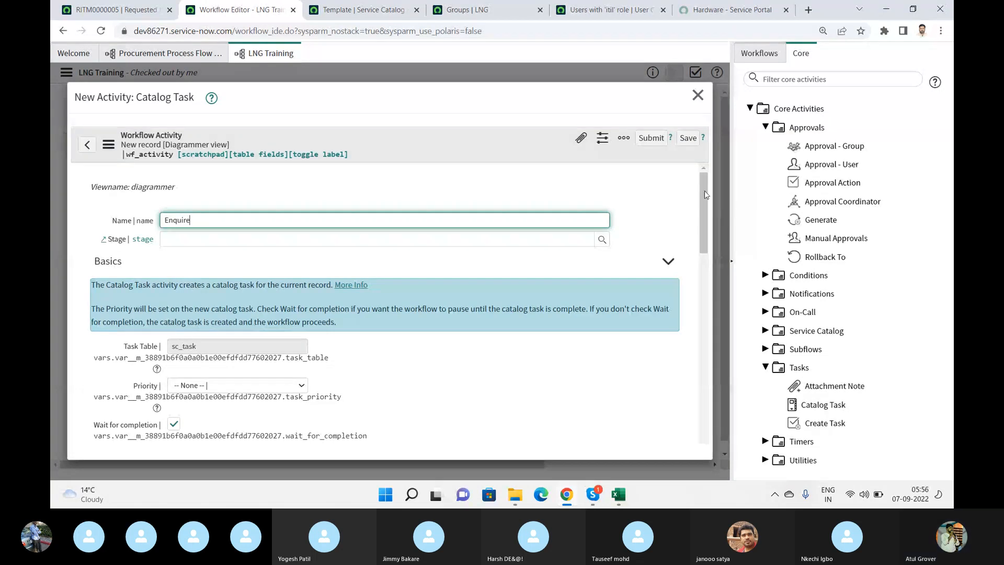
- Set the Enquire catalog task's priority to 2 - High and its fulfillment group to Incident Management
{"action": "scroll", "coordinate": [296, 253], "scroll_direction": "down", "scroll_amount": 3}
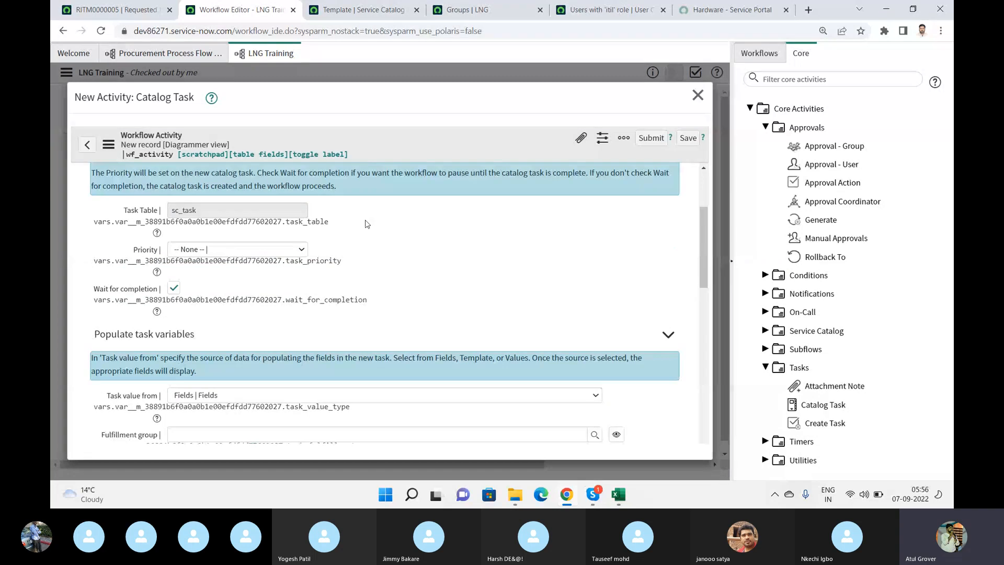
{"action": "left_click", "coordinate": [295, 253]}
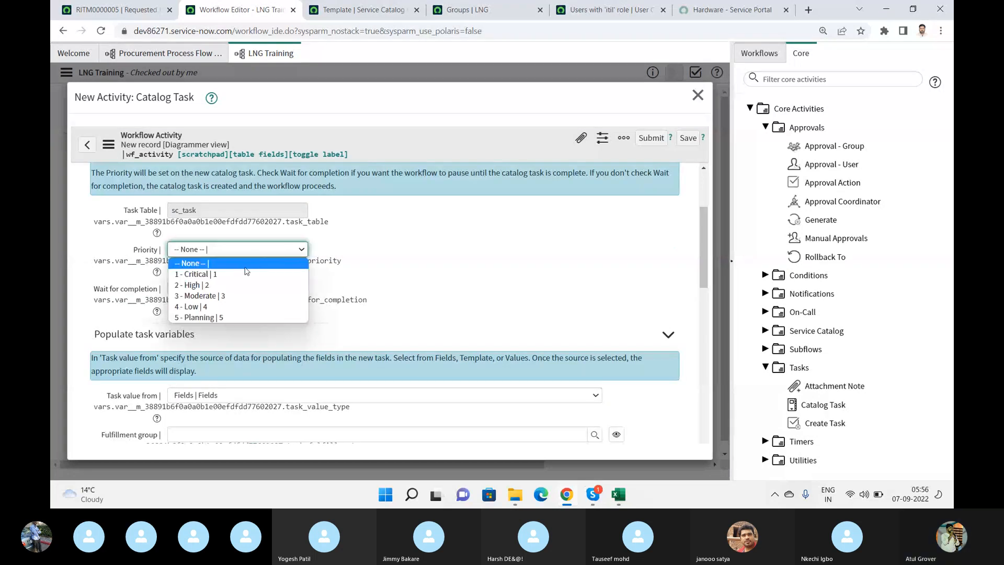
{"action": "left_click", "coordinate": [244, 285]}
{"action": "scroll", "coordinate": [701, 238], "scroll_direction": "down", "scroll_amount": 3}
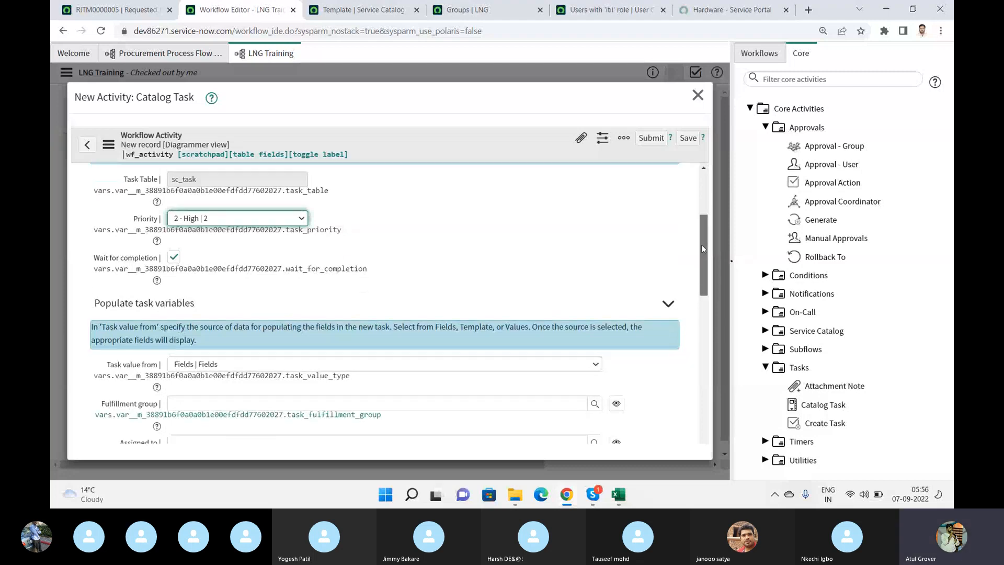
{"action": "scroll", "coordinate": [496, 275], "scroll_direction": "down", "scroll_amount": 1}
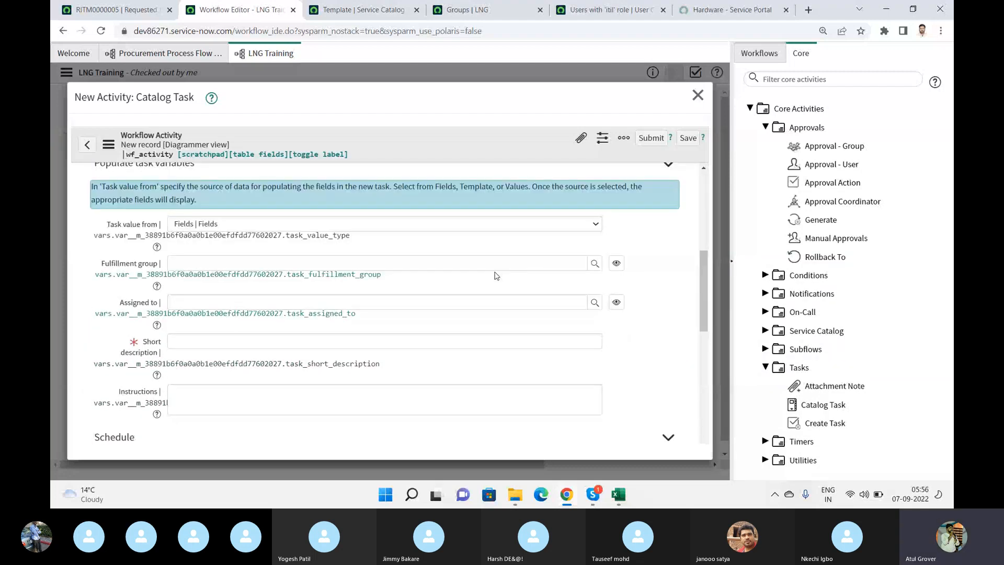
{"action": "left_click", "coordinate": [486, 262]}
{"action": "type", "text": "In"}
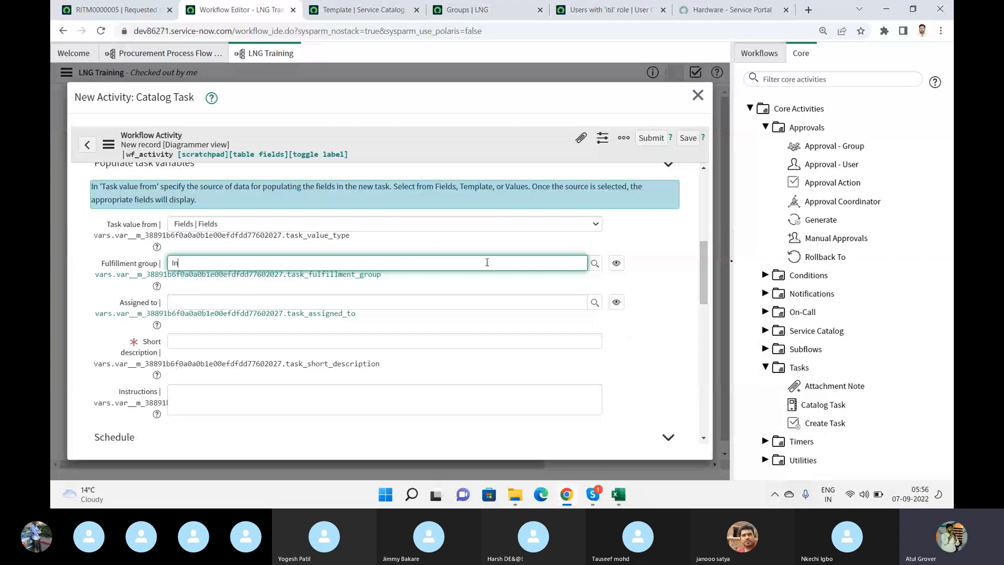
{"action": "type", "text": "cide"}
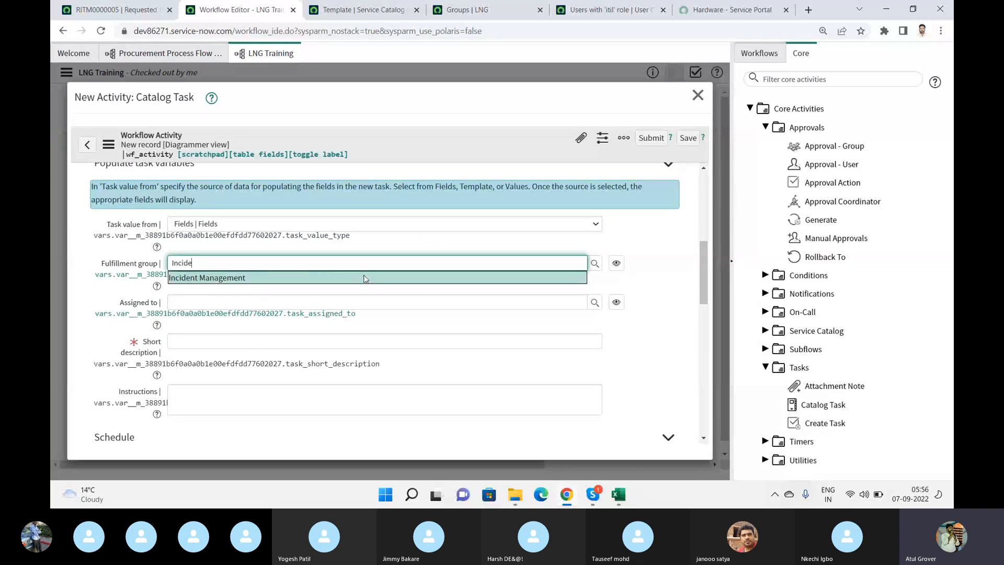
{"action": "left_click", "coordinate": [366, 277]}
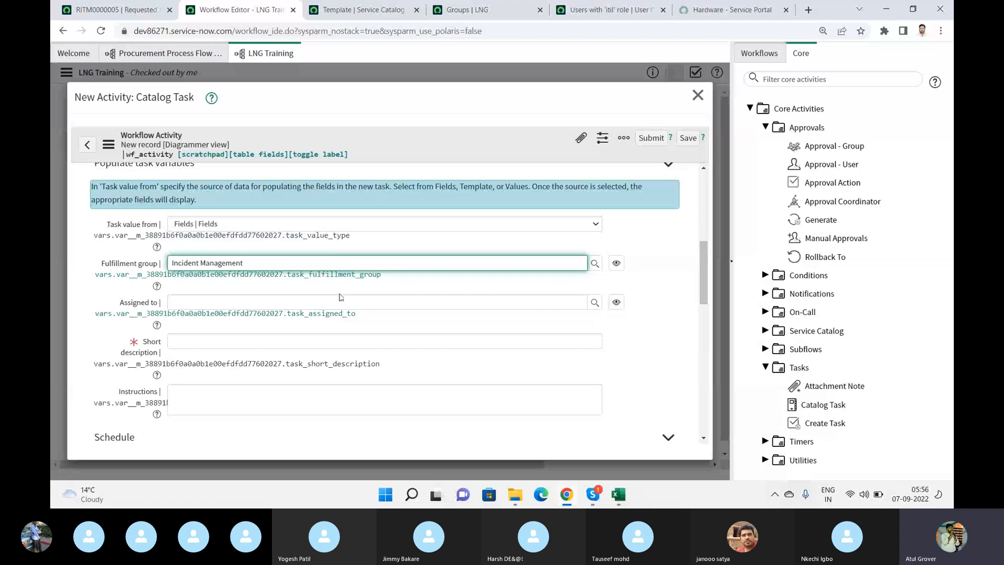
- Enter "Get more details" as both the short description and the instructions of the Enquire task
{"action": "left_click", "coordinate": [295, 342]}
{"action": "type", "text": "Get"}
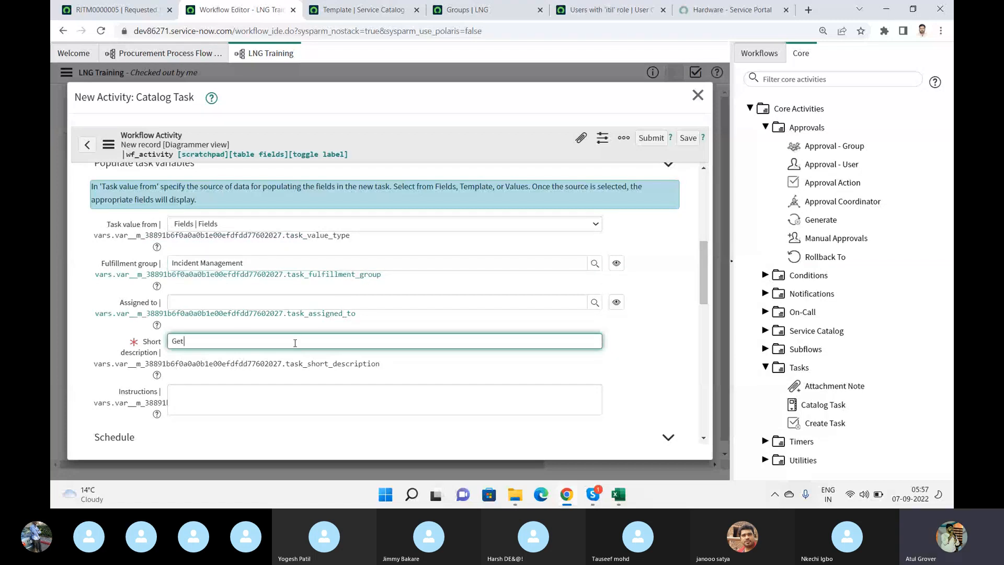
{"action": "type", "text": " more details"}
{"action": "key", "text": "ctrl+a"}
{"action": "key", "text": "ctrl+c"}
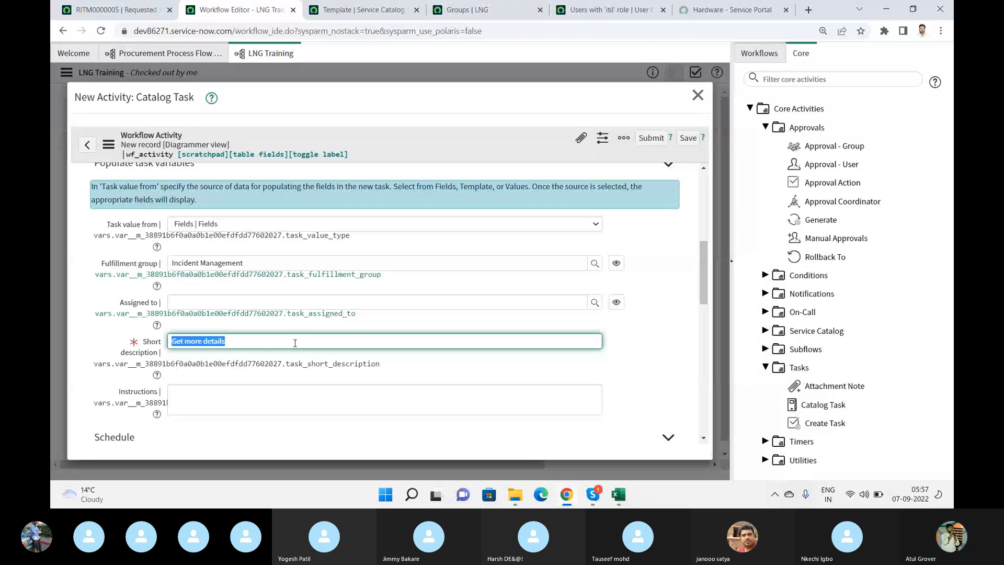
{"action": "left_click", "coordinate": [264, 394]}
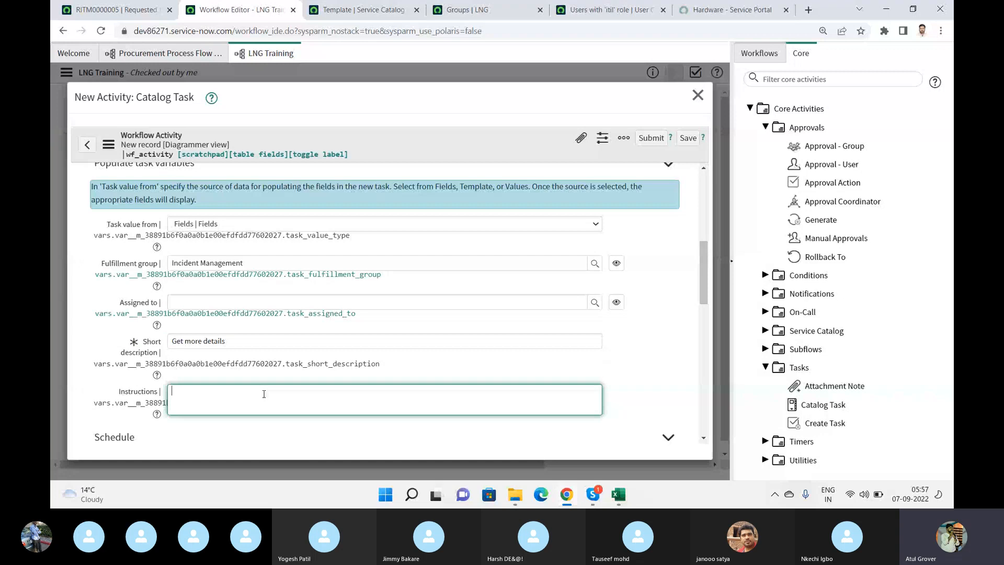
{"action": "key", "text": "ctrl+v"}
- Review the Enquire task's schedule settings and available variables, and submit the activity without selecting any variable
{"action": "scroll", "coordinate": [706, 307], "scroll_direction": "down", "scroll_amount": 4}
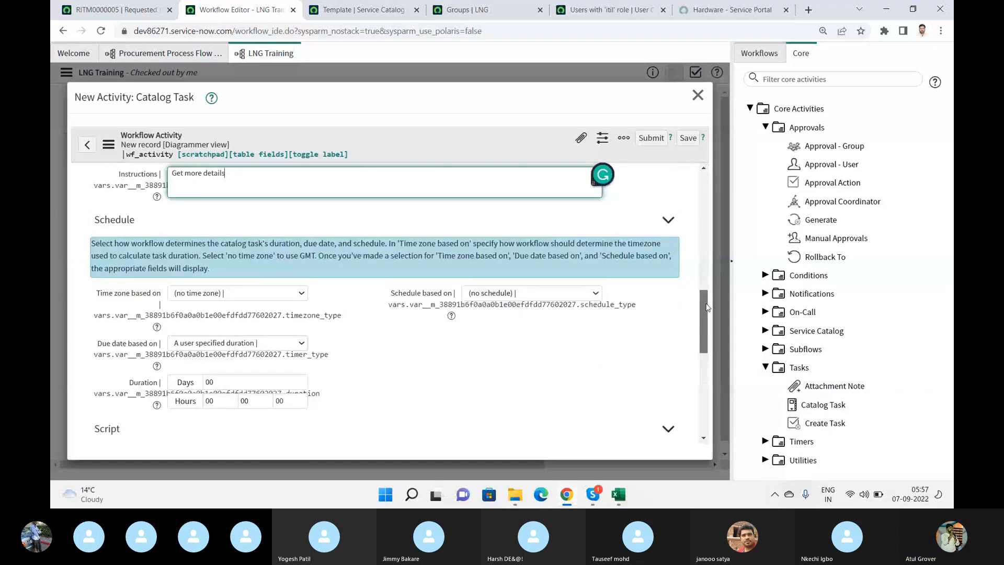
{"action": "scroll", "coordinate": [705, 307], "scroll_direction": "down", "scroll_amount": 1}
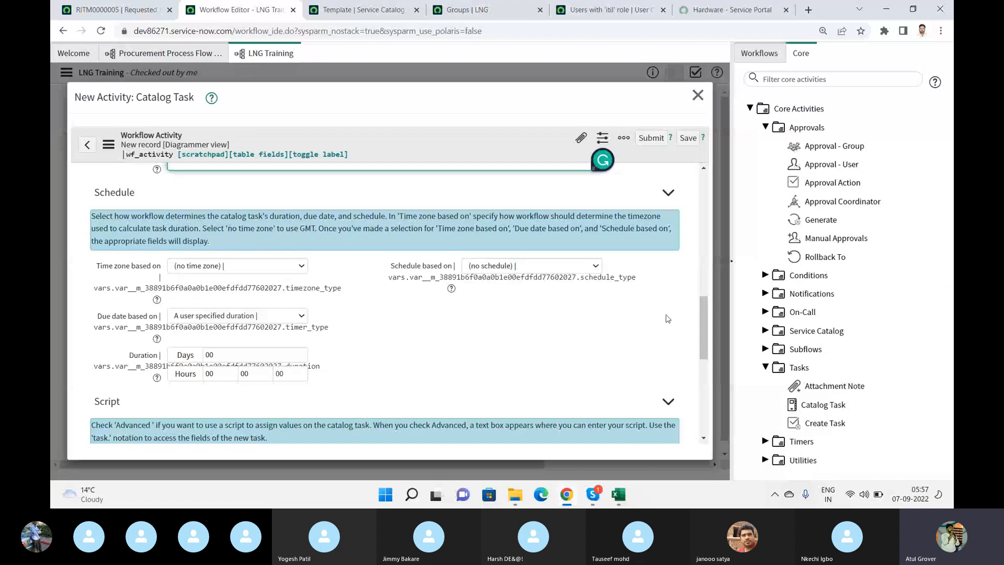
{"action": "scroll", "coordinate": [713, 362], "scroll_direction": "down", "scroll_amount": 5}
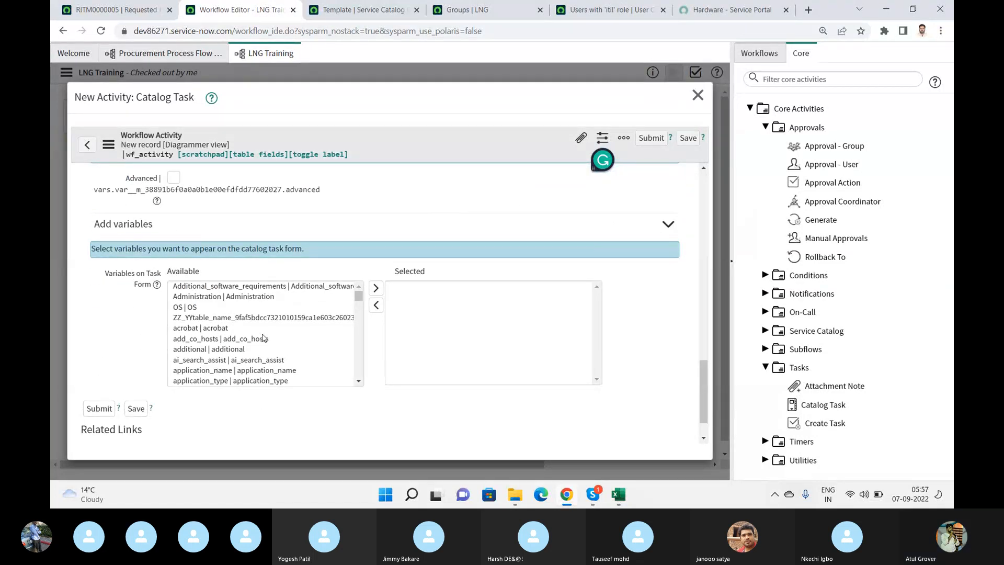
{"action": "left_click", "coordinate": [359, 381]}
{"action": "left_click", "coordinate": [359, 382]}
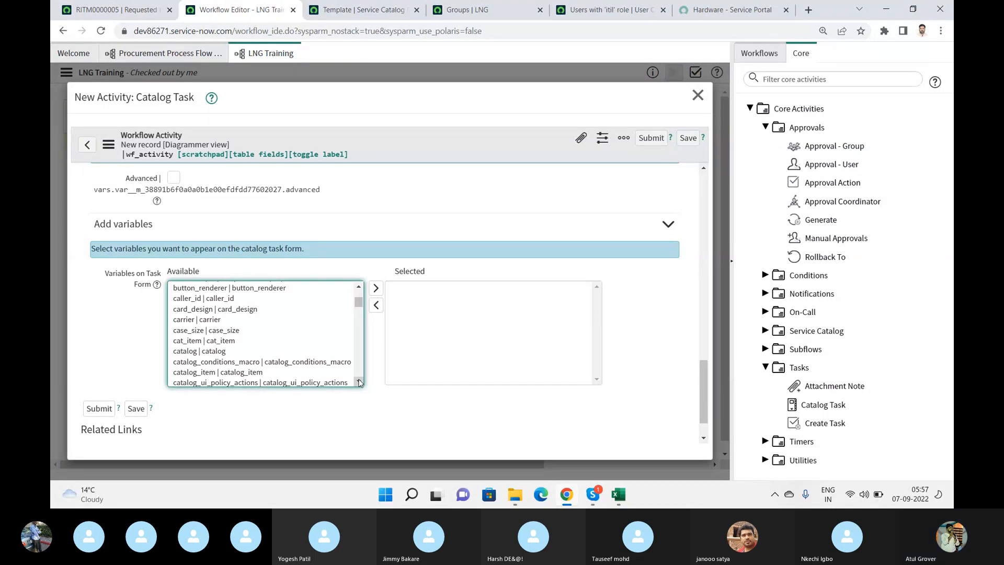
{"action": "scroll", "coordinate": [359, 383], "scroll_direction": "down", "scroll_amount": 3}
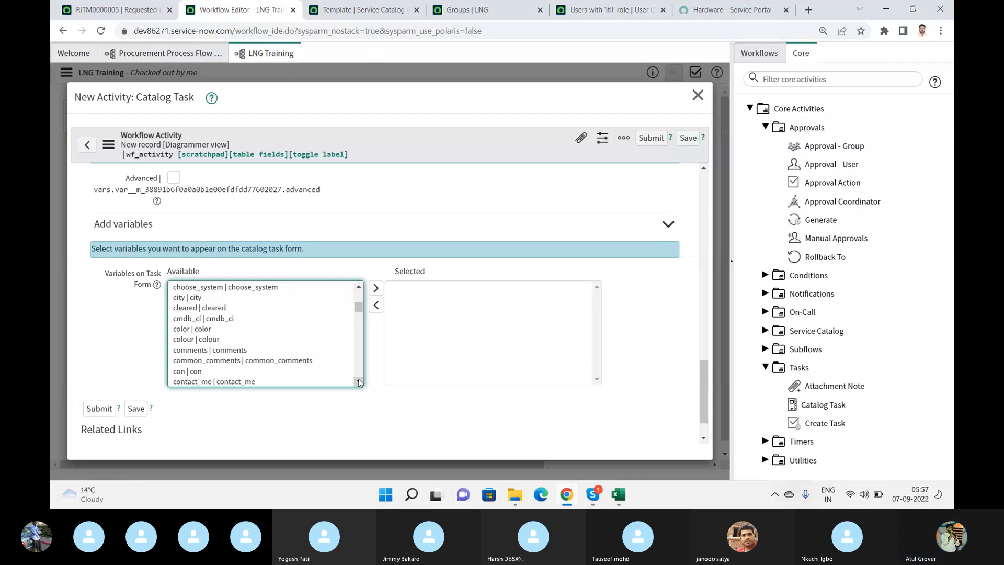
{"action": "scroll", "coordinate": [359, 382], "scroll_direction": "down", "scroll_amount": 3}
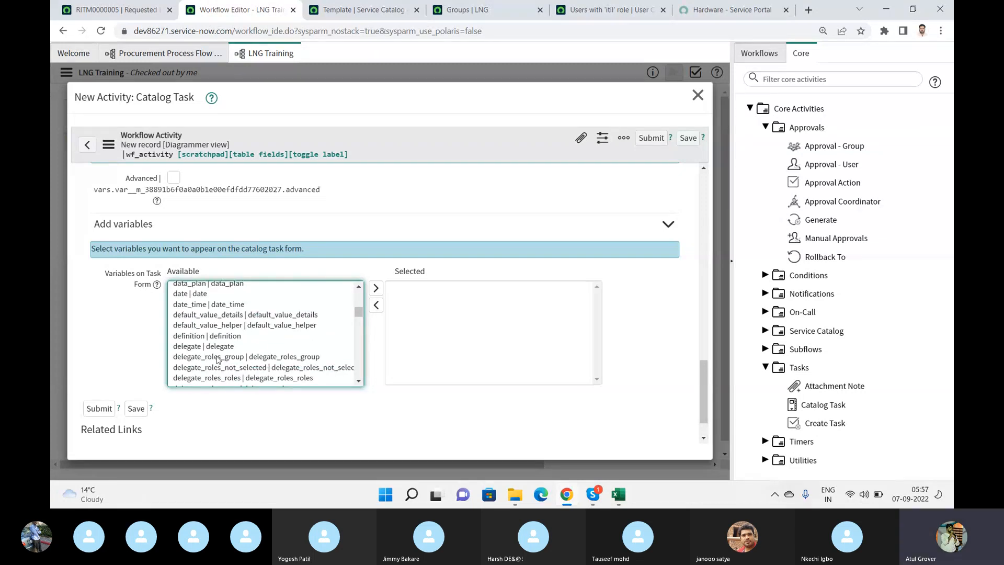
{"action": "left_click", "coordinate": [99, 408]}
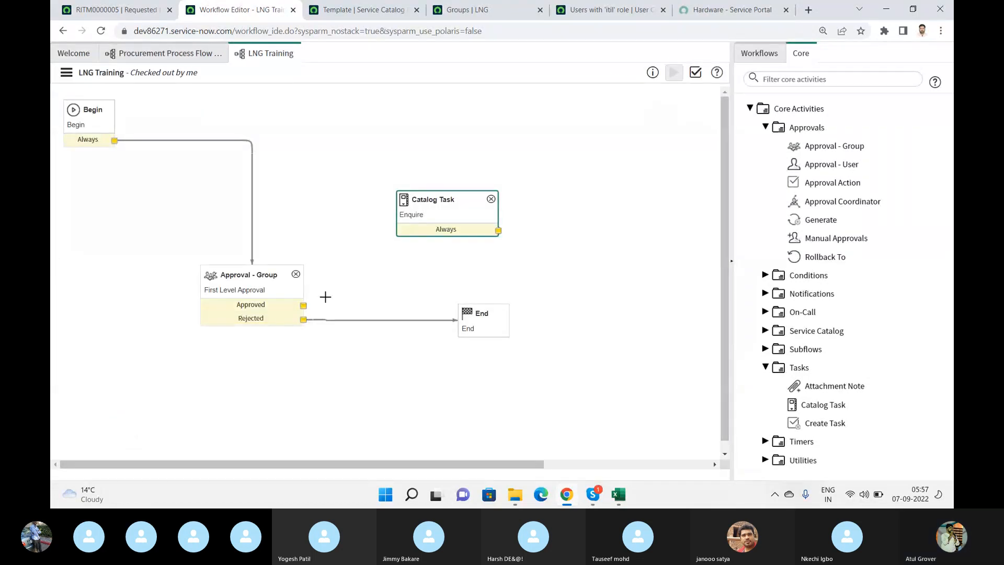
- Connect First Level Approval's Approved output to the Enquire catalog task, and Enquire's Always output to End
{"action": "left_click_drag", "start_coordinate": [304, 305], "coordinate": [418, 200]}
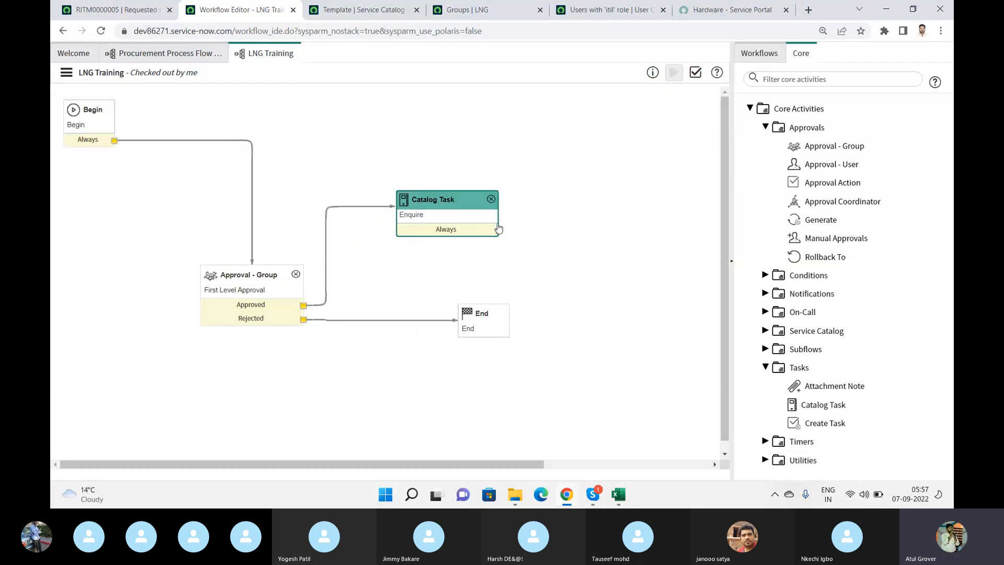
{"action": "left_click_drag", "start_coordinate": [498, 229], "coordinate": [471, 323]}
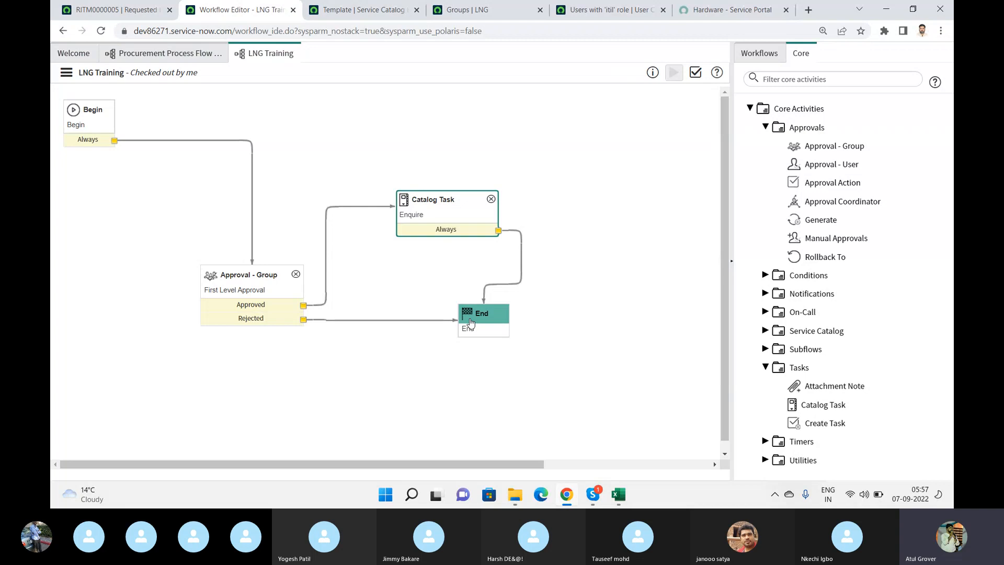
- Validate the LNG Training workflow, check the warning count in the report, and publish the workflow
{"action": "left_click", "coordinate": [696, 73]}
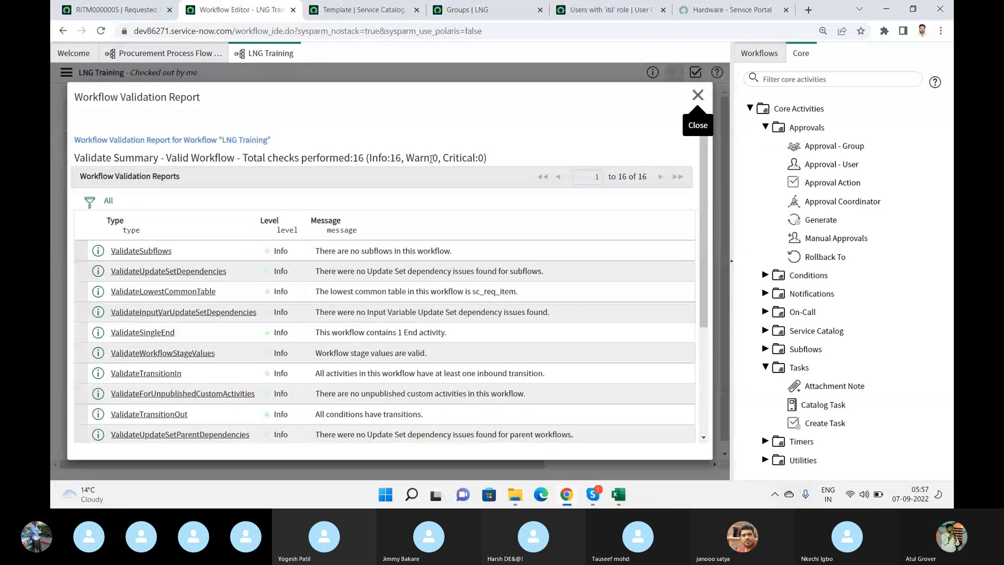
{"action": "left_click_drag", "start_coordinate": [429, 159], "coordinate": [442, 158]}
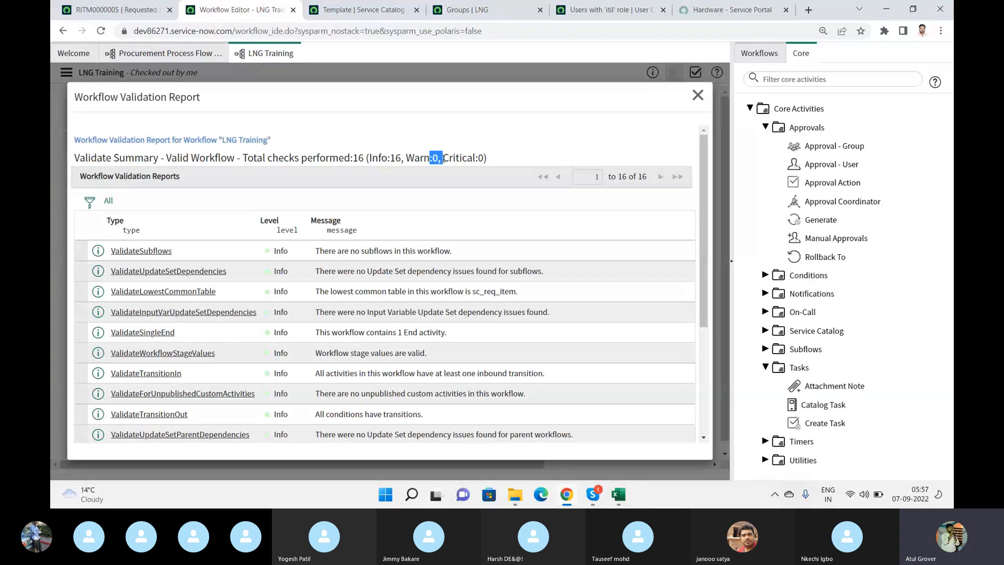
{"action": "left_click", "coordinate": [697, 95]}
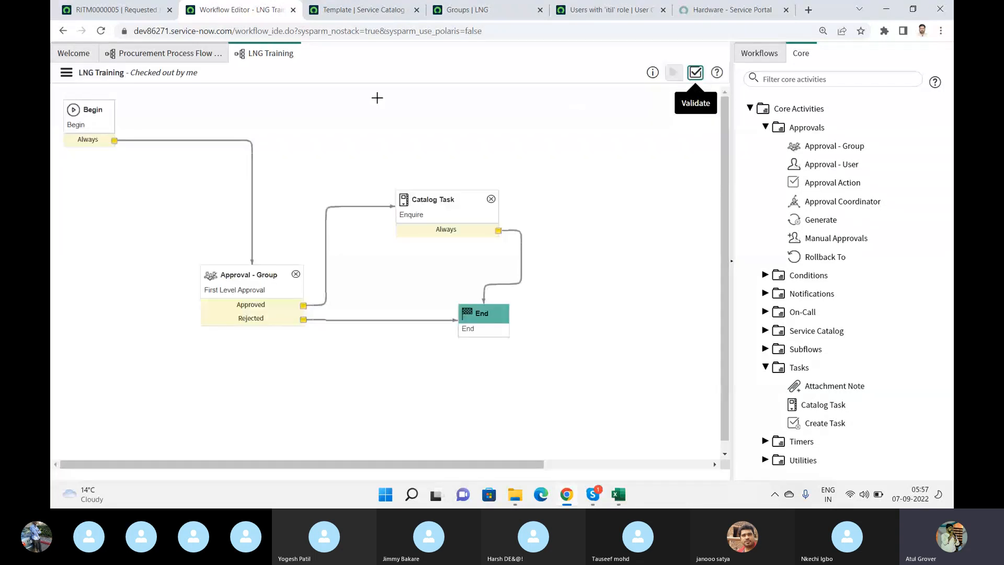
{"action": "left_click", "coordinate": [66, 72]}
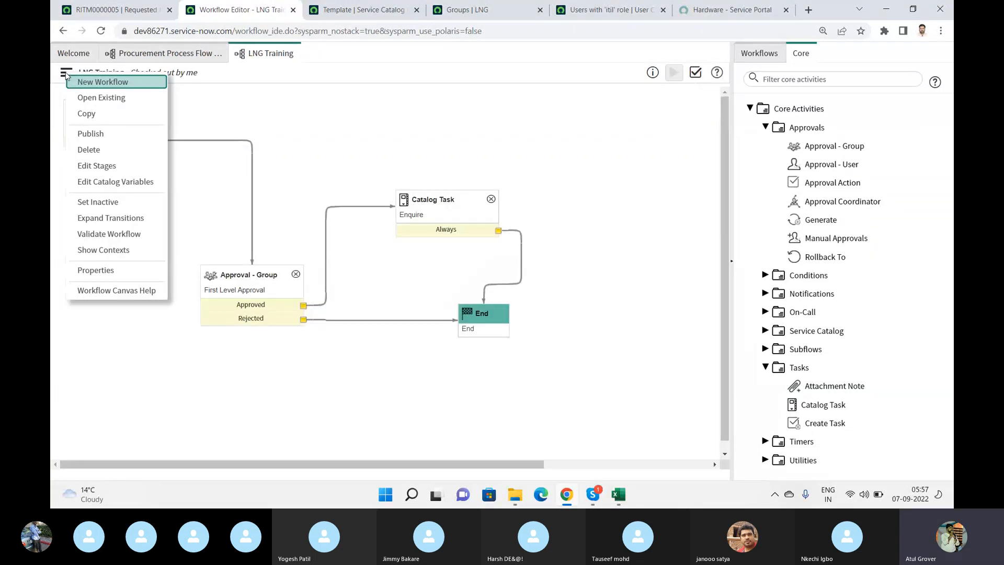
{"action": "left_click", "coordinate": [91, 135]}
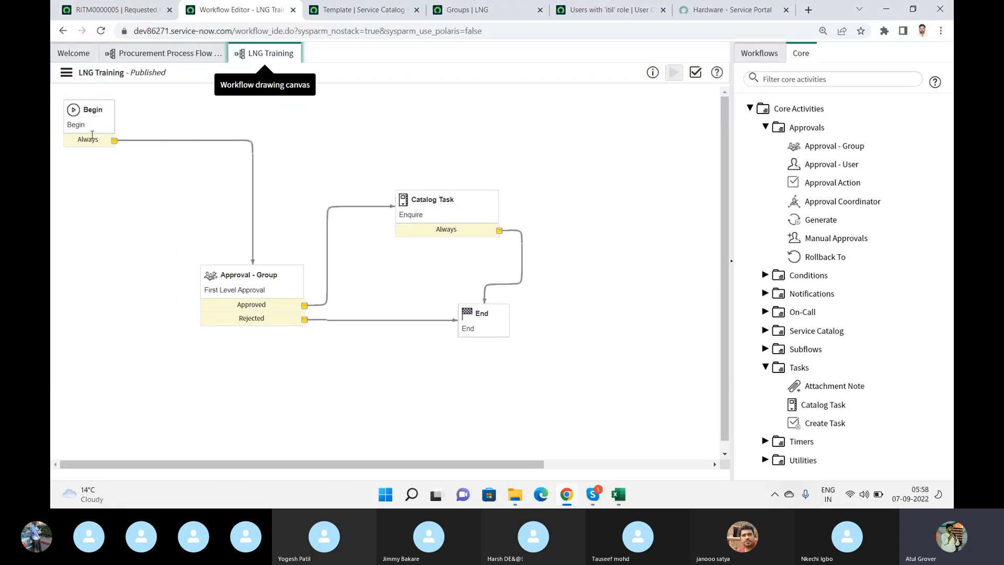
- Find the catalog item maintenance list from the requested item page and open the ServiceNow Techno Functaional record
{"action": "left_click", "coordinate": [112, 11]}
{"action": "left_click", "coordinate": [130, 60]}
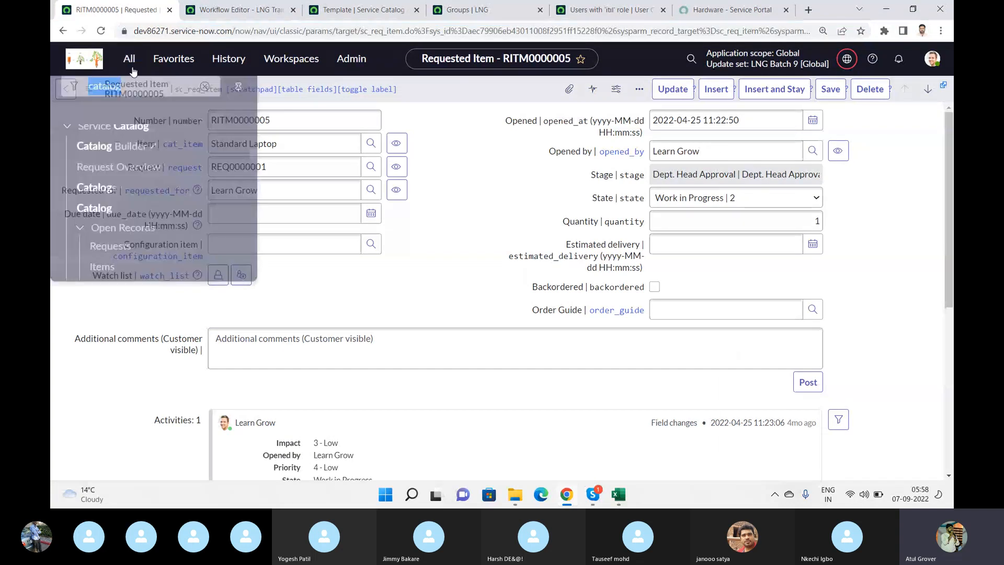
{"action": "type", "text": "cat"}
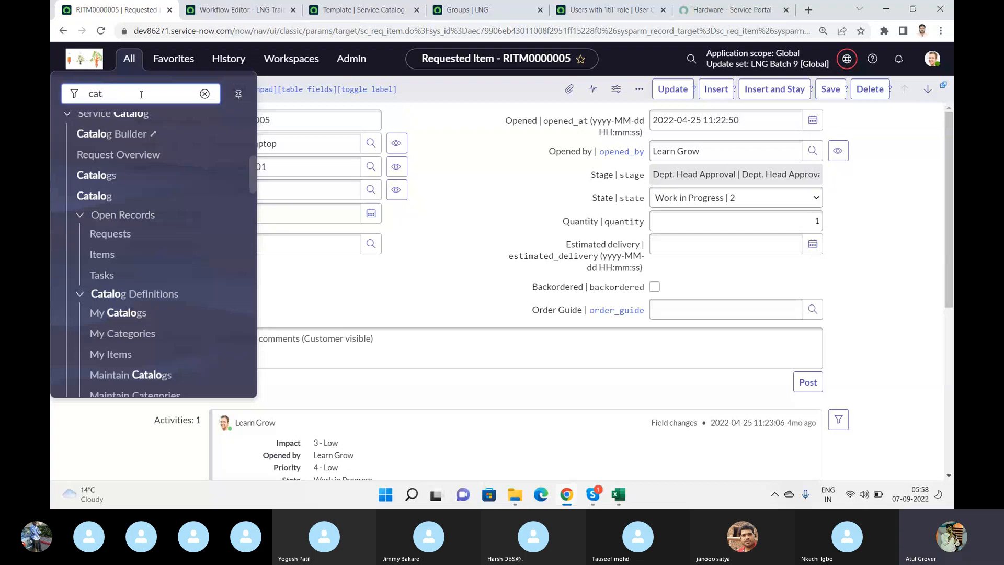
{"action": "key", "text": "ctrl+a"}
{"action": "type", "text": "maintain"}
{"action": "left_click", "coordinate": [126, 224]}
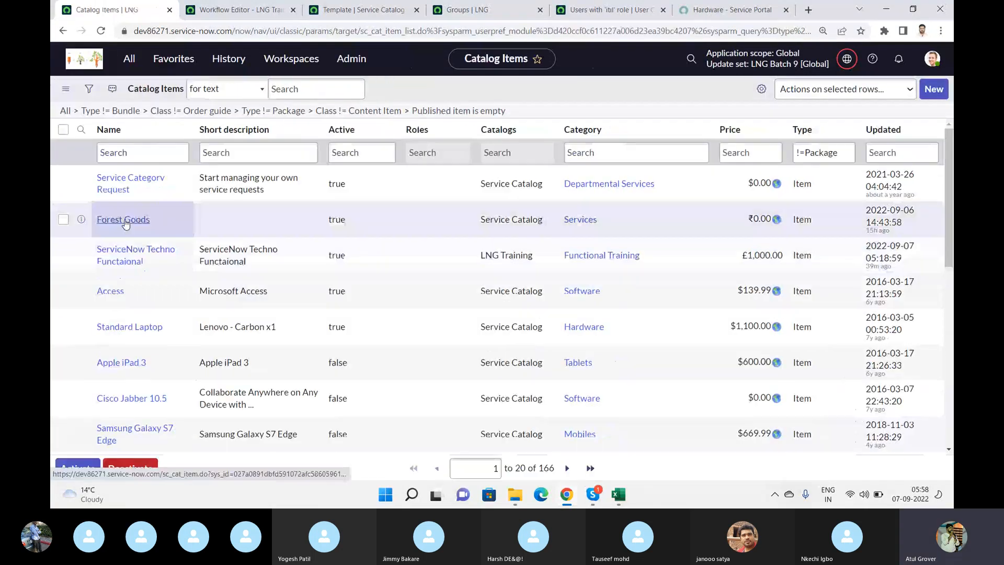
{"action": "left_click", "coordinate": [115, 264]}
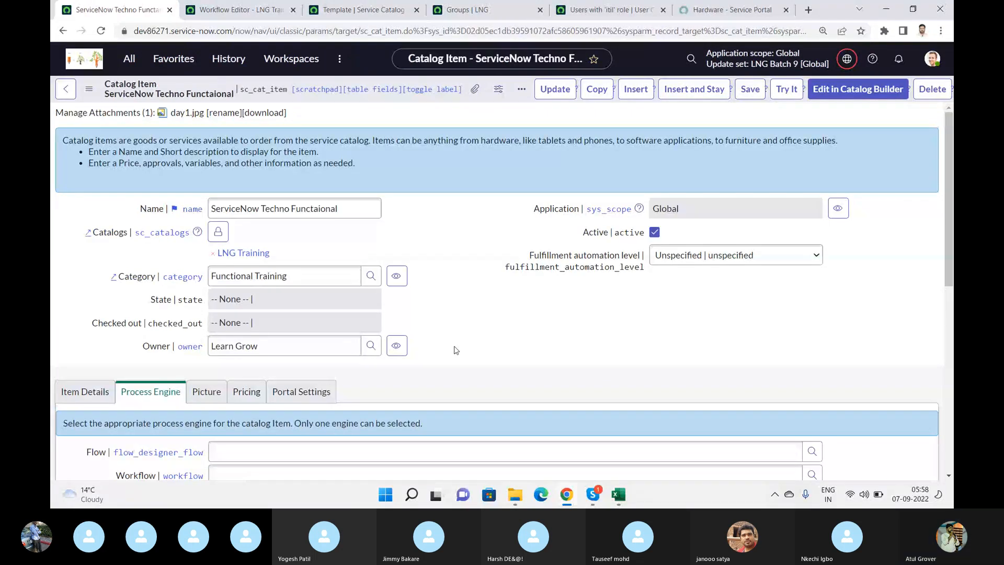
- Assign the LNG Training workflow as the catalog item's process engine and save the record
{"action": "scroll", "coordinate": [407, 353], "scroll_direction": "down", "scroll_amount": 2}
{"action": "left_click", "coordinate": [382, 380]}
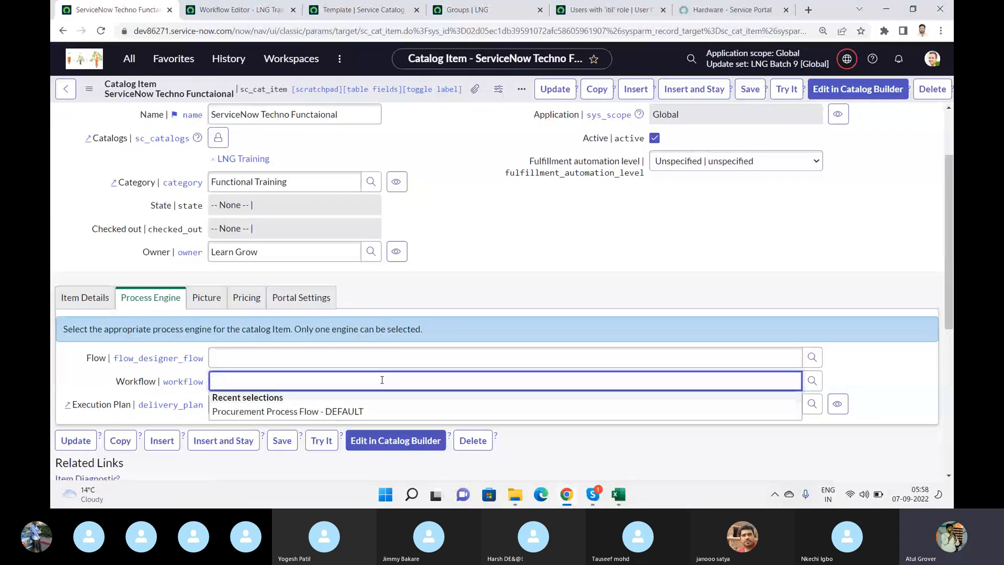
{"action": "type", "text": "LN"}
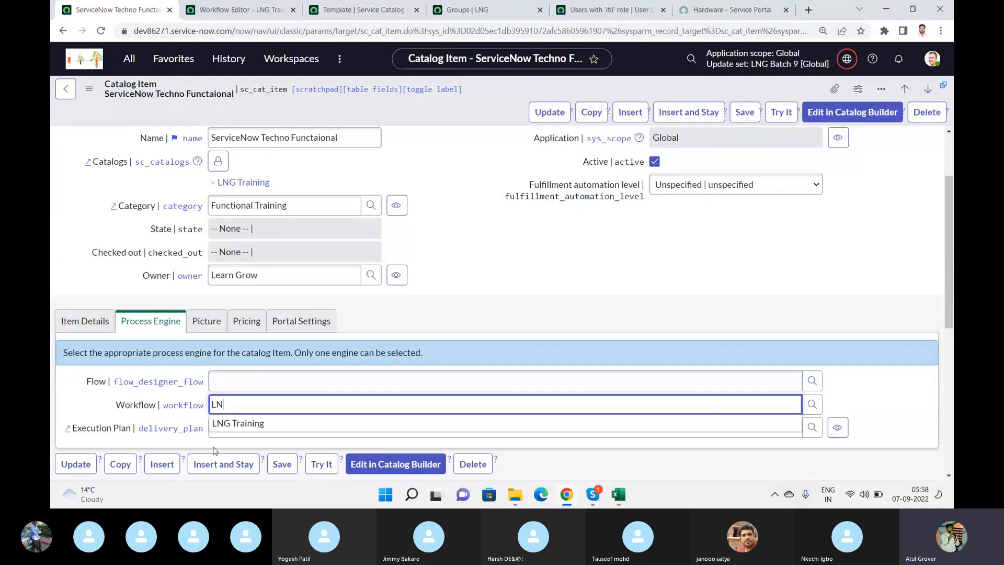
{"action": "left_click", "coordinate": [239, 423]}
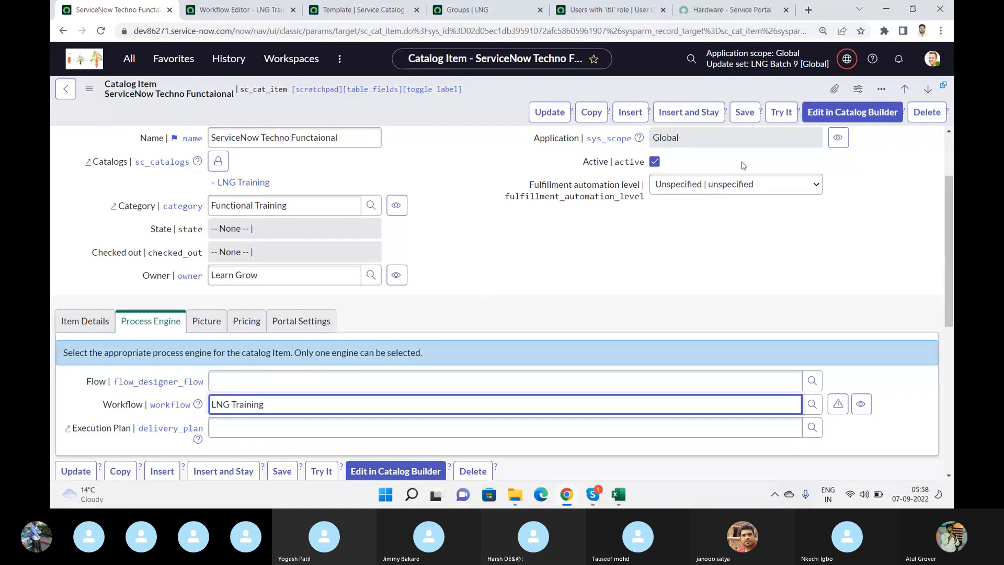
{"action": "left_click", "coordinate": [743, 112]}
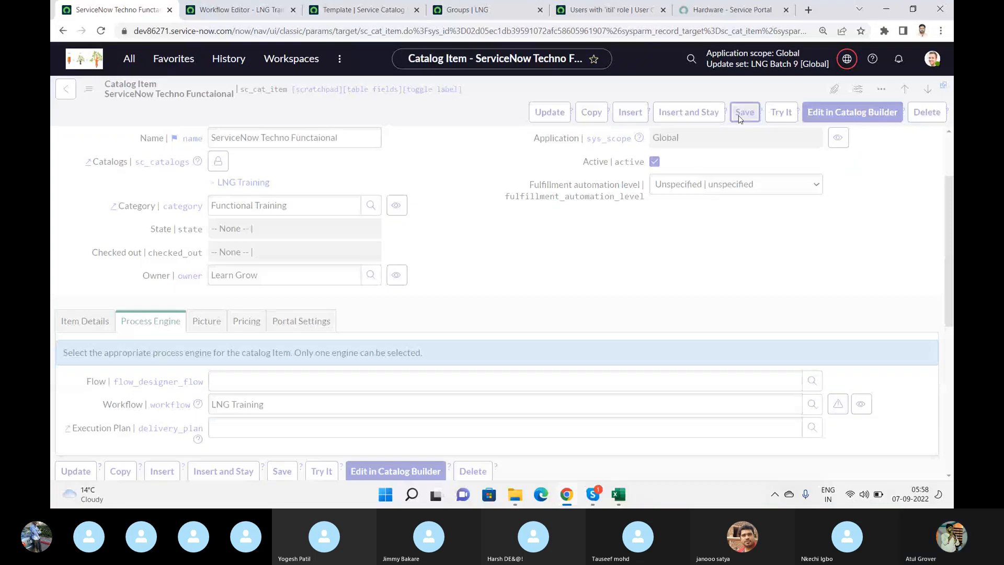
- Switch to the Service Portal and change the displayed catalog to LNG Training
{"action": "left_click", "coordinate": [732, 10]}
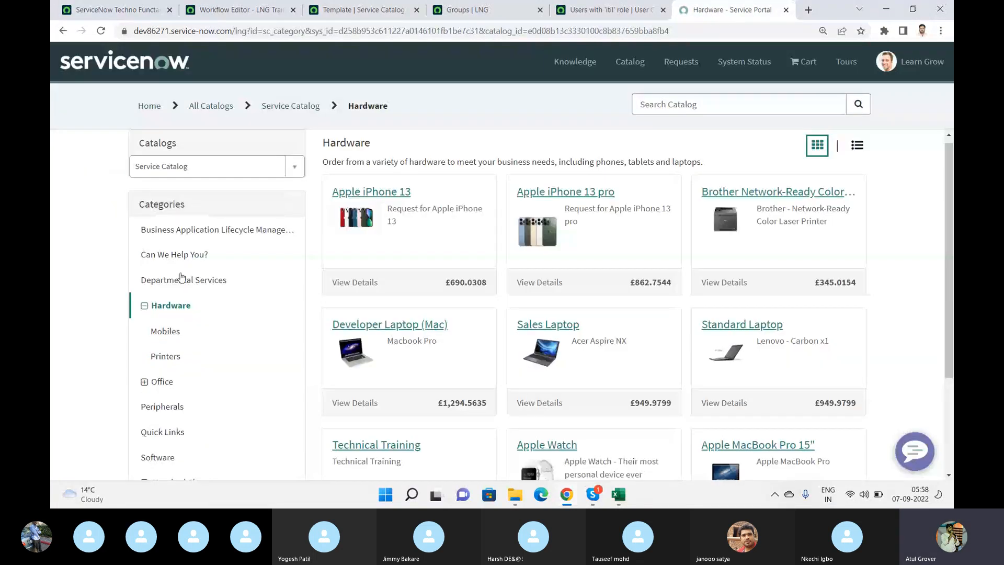
{"action": "left_click", "coordinate": [222, 166]}
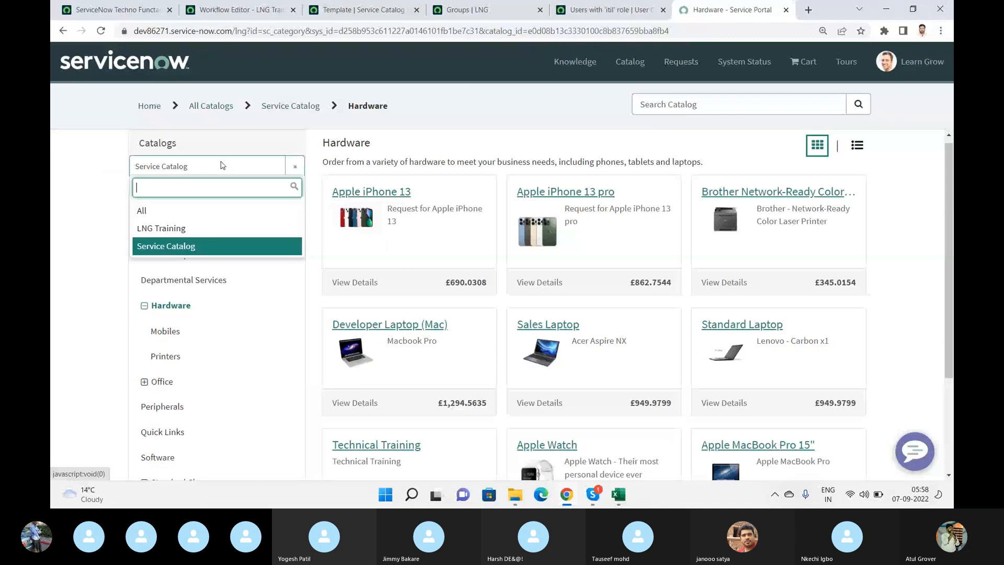
{"action": "left_click", "coordinate": [153, 229]}
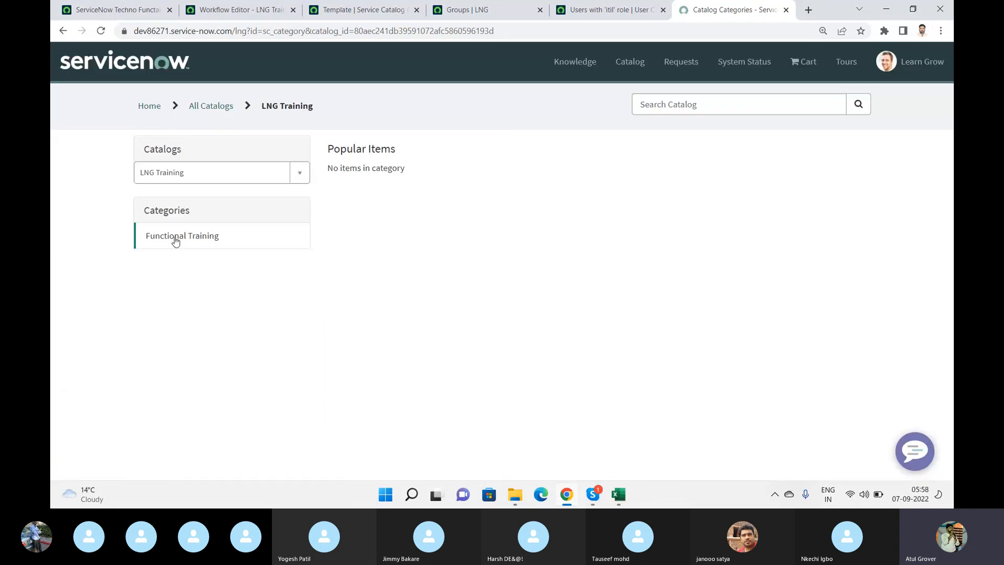
- Open the ServiceNow Techno Functaional item in the Functional Training category, rate the performance 5 and enter 4 months of experience
{"action": "left_click", "coordinate": [175, 239]}
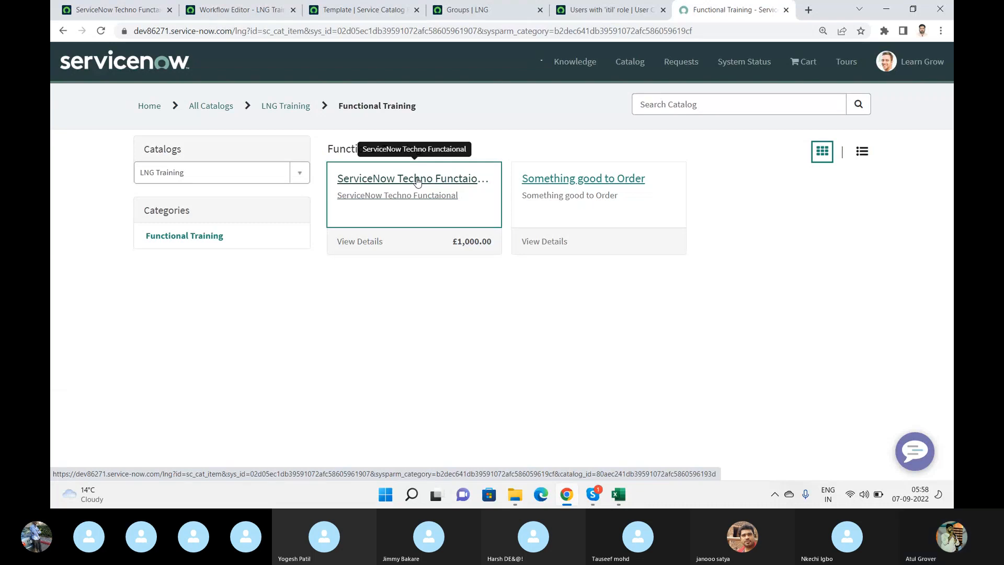
{"action": "left_click", "coordinate": [416, 180]}
{"action": "scroll", "coordinate": [363, 267], "scroll_direction": "down", "scroll_amount": 3}
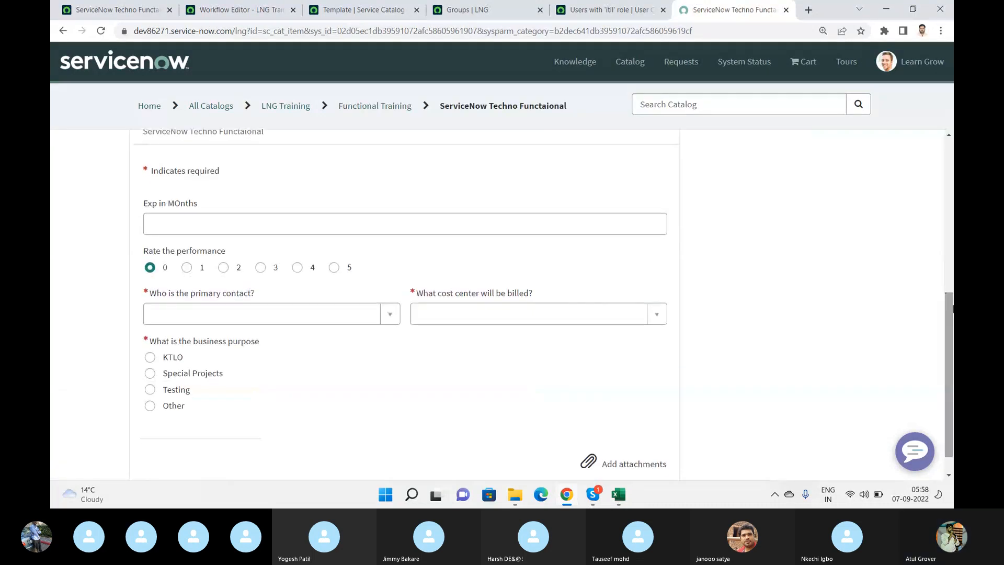
{"action": "left_click", "coordinate": [334, 268]}
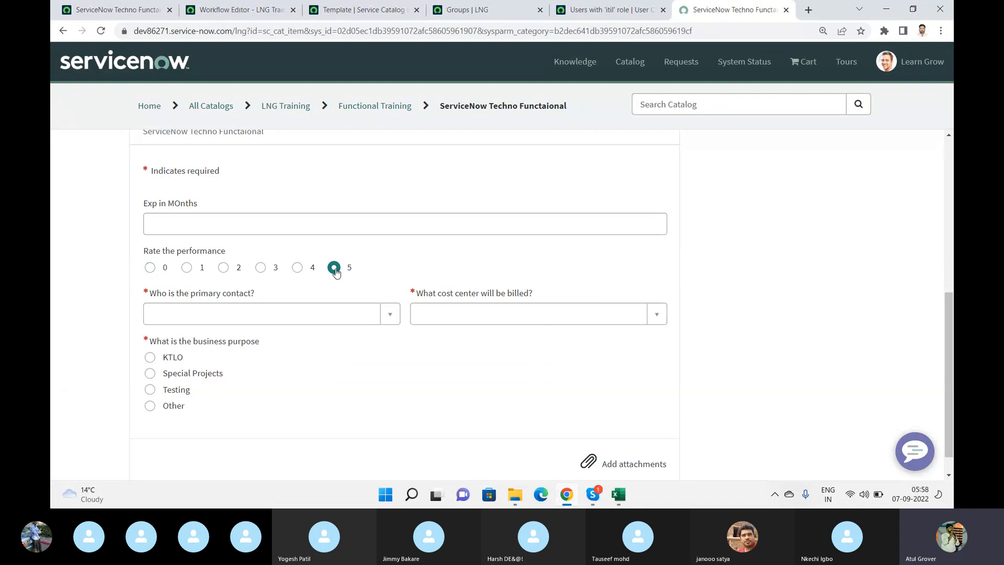
{"action": "left_click", "coordinate": [339, 228]}
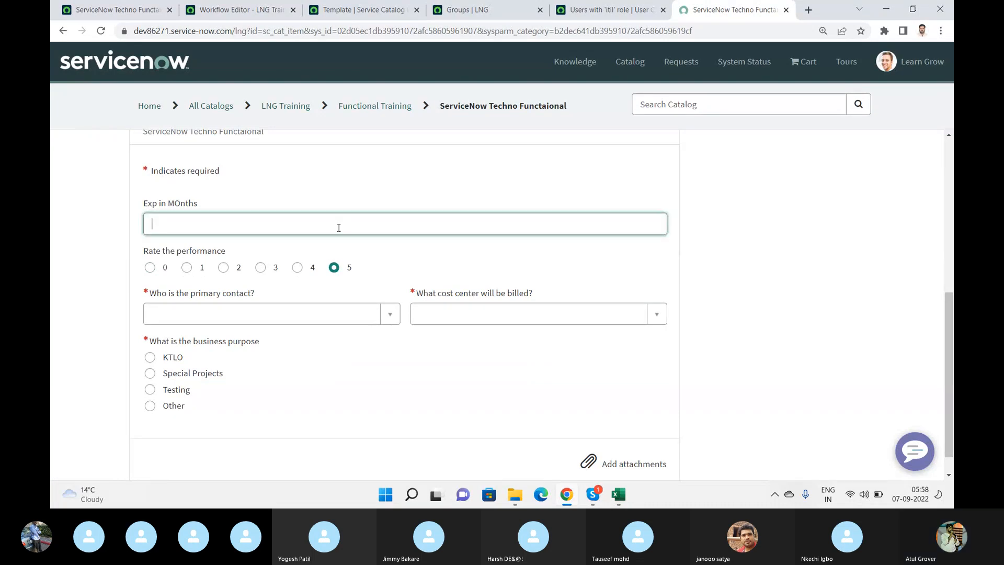
{"action": "type", "text": "4"}
- Choose Abraham Lincoln as the primary contact, Development as the billed cost center, and KTLO as the business purpose
{"action": "left_click", "coordinate": [235, 314]}
{"action": "left_click", "coordinate": [218, 389]}
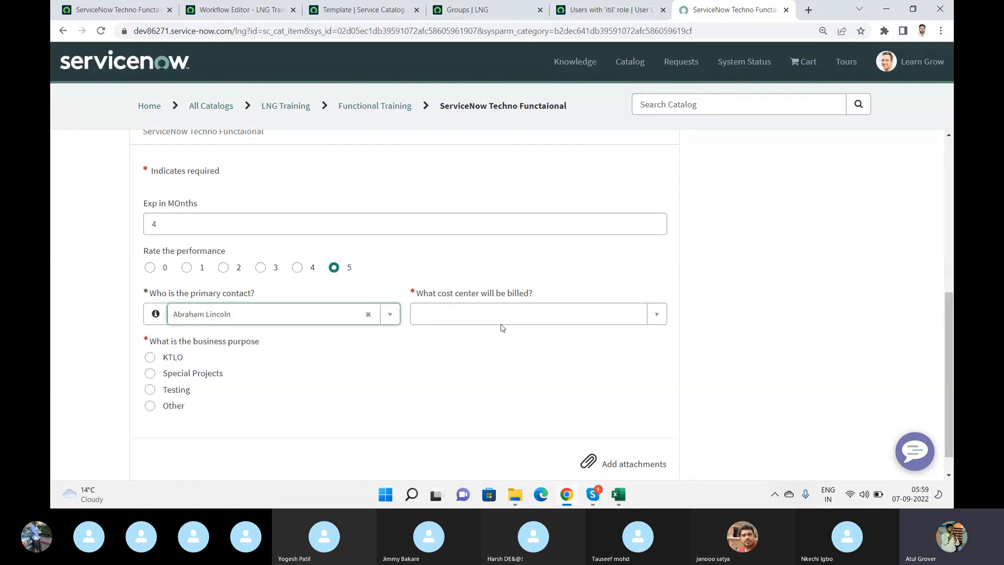
{"action": "left_click", "coordinate": [517, 313]}
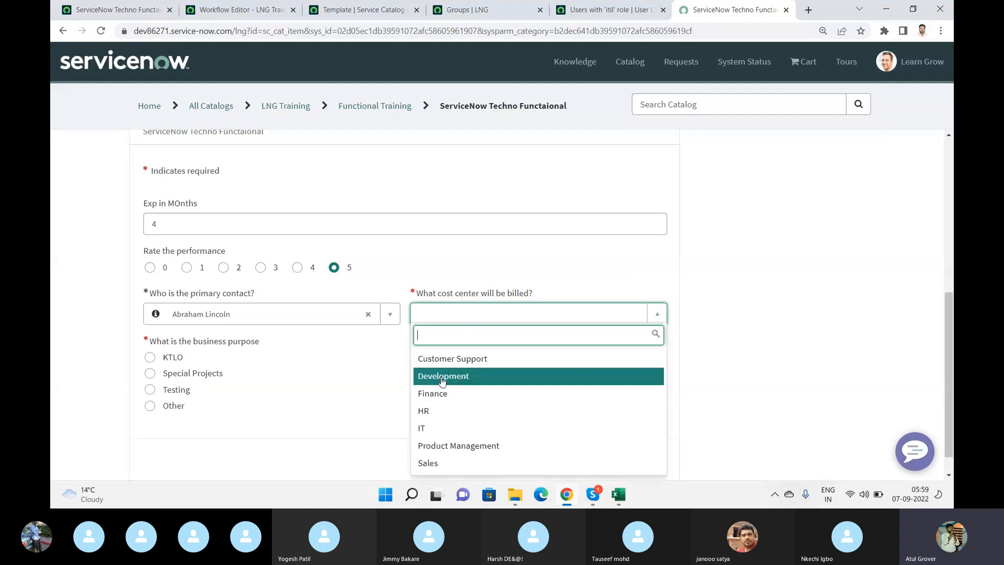
{"action": "left_click", "coordinate": [441, 377]}
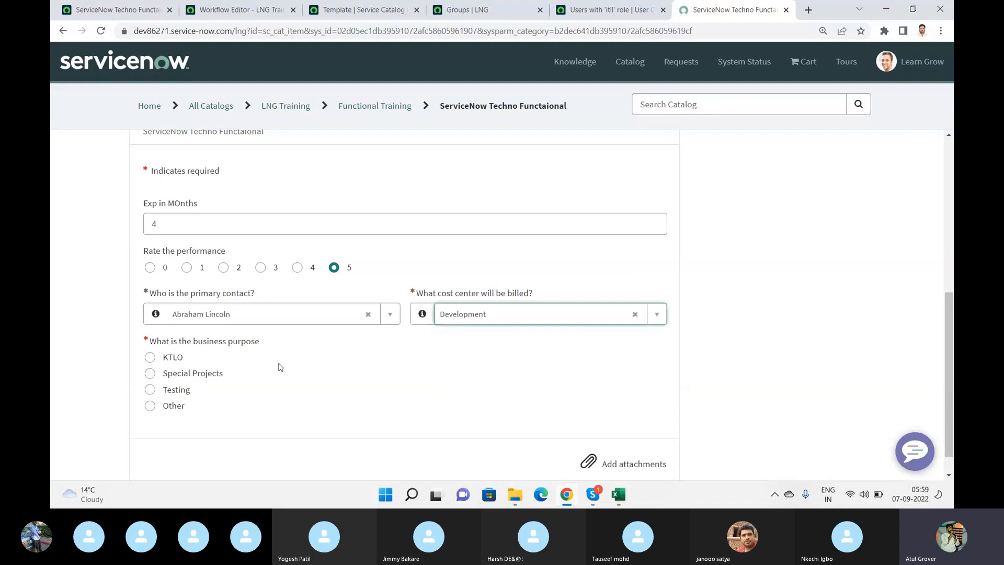
{"action": "left_click", "coordinate": [172, 357]}
- Request one ServiceNow Techno Functaional item and confirm the request for the preset requester
{"action": "scroll", "coordinate": [366, 314], "scroll_direction": "down", "scroll_amount": 1}
{"action": "scroll", "coordinate": [805, 242], "scroll_direction": "up", "scroll_amount": 5}
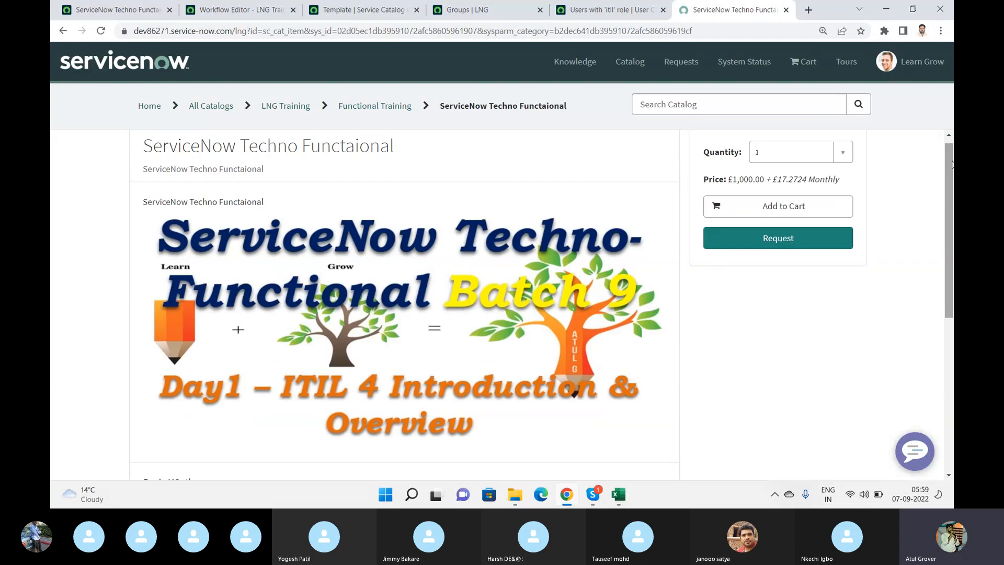
{"action": "left_click", "coordinate": [800, 243]}
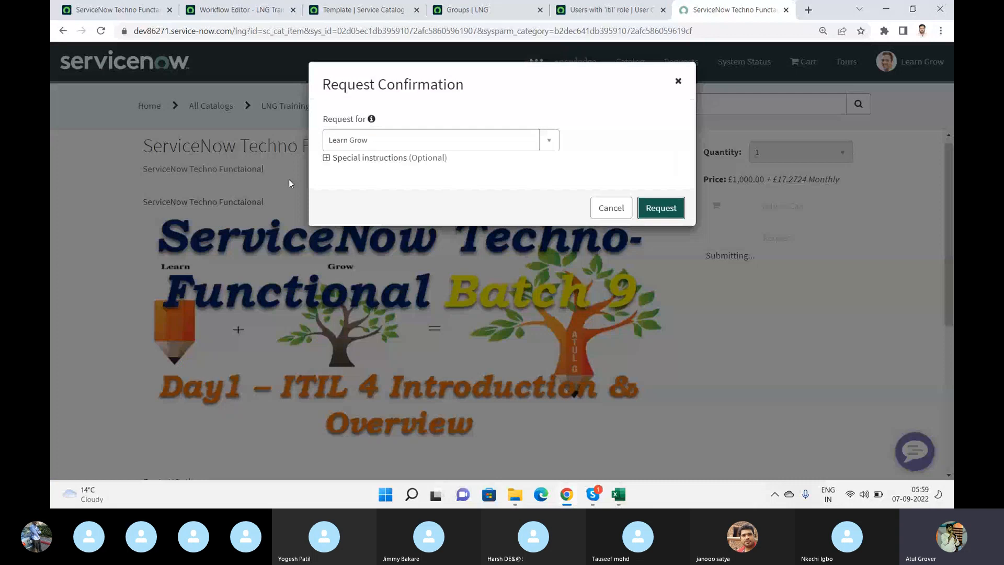
{"action": "left_click", "coordinate": [661, 208]}
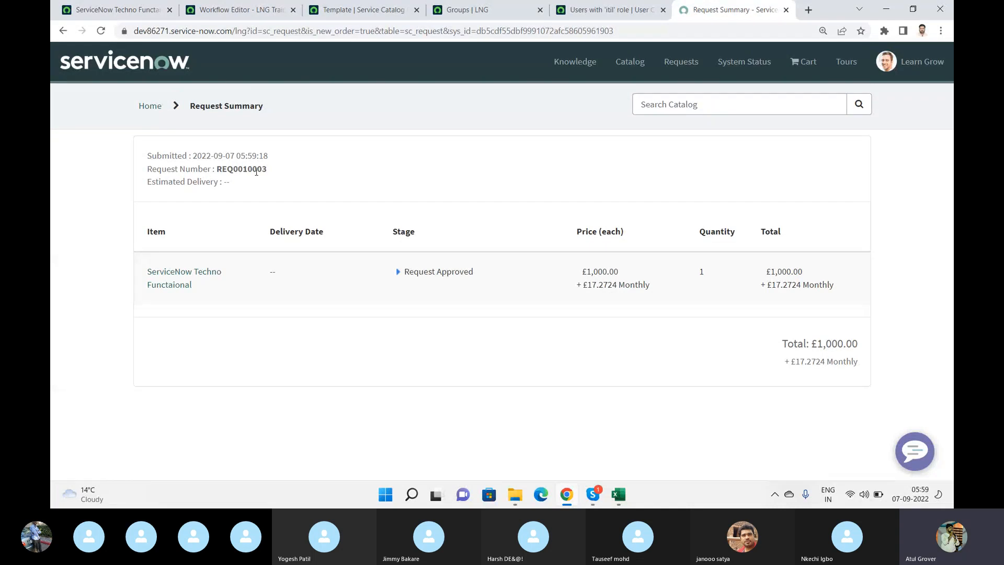
- Copy the new request's number from the summary and open its record through the platform's global search
{"action": "double_click", "coordinate": [256, 169]}
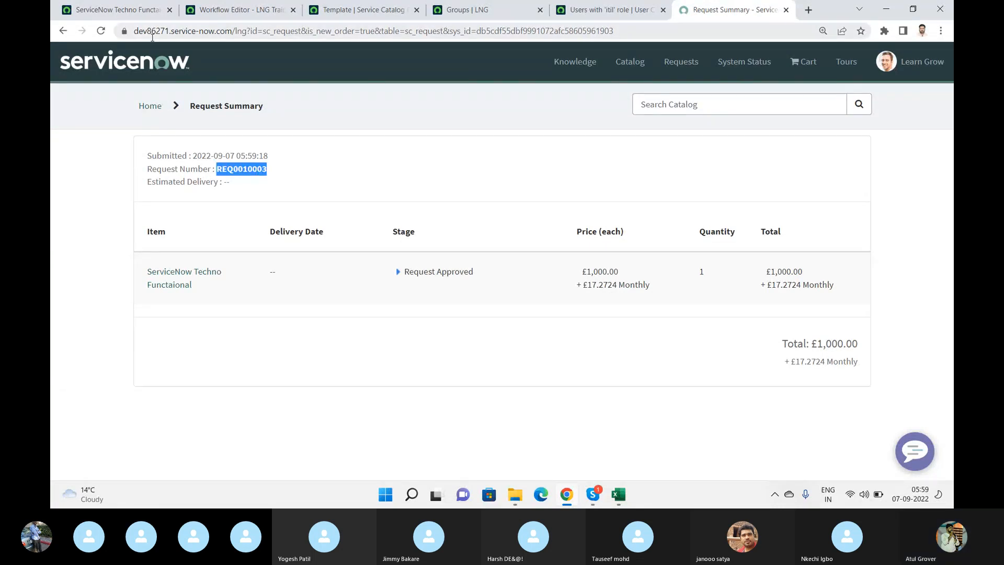
{"action": "left_click", "coordinate": [125, 12]}
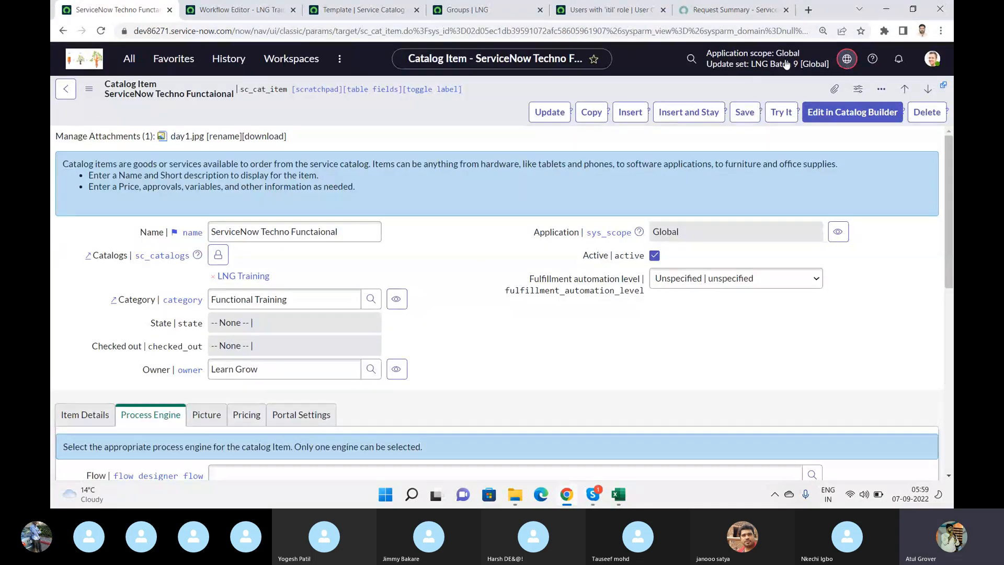
{"action": "left_click", "coordinate": [686, 58]}
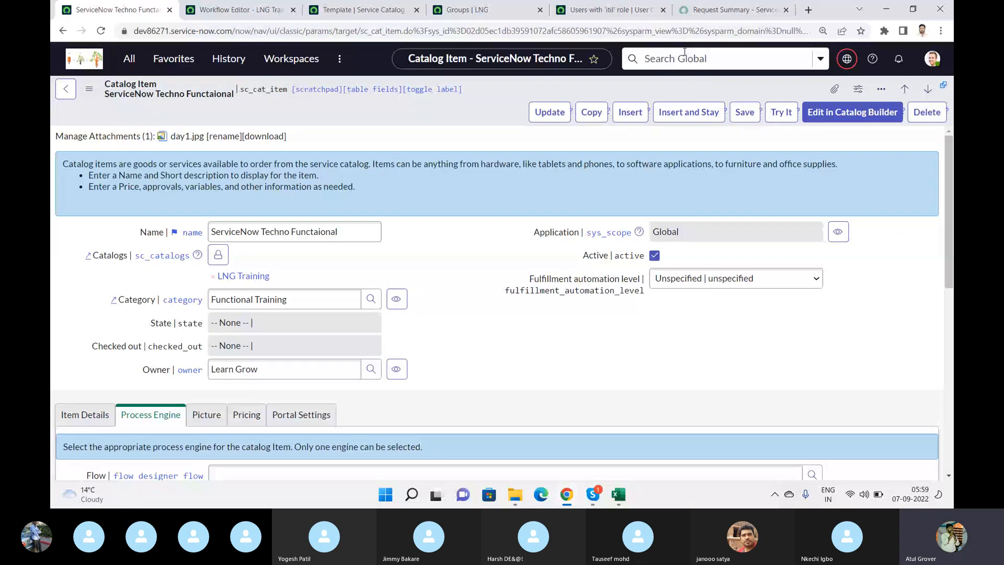
{"action": "key", "text": "ctrl+v"}
{"action": "key", "text": "Return"}
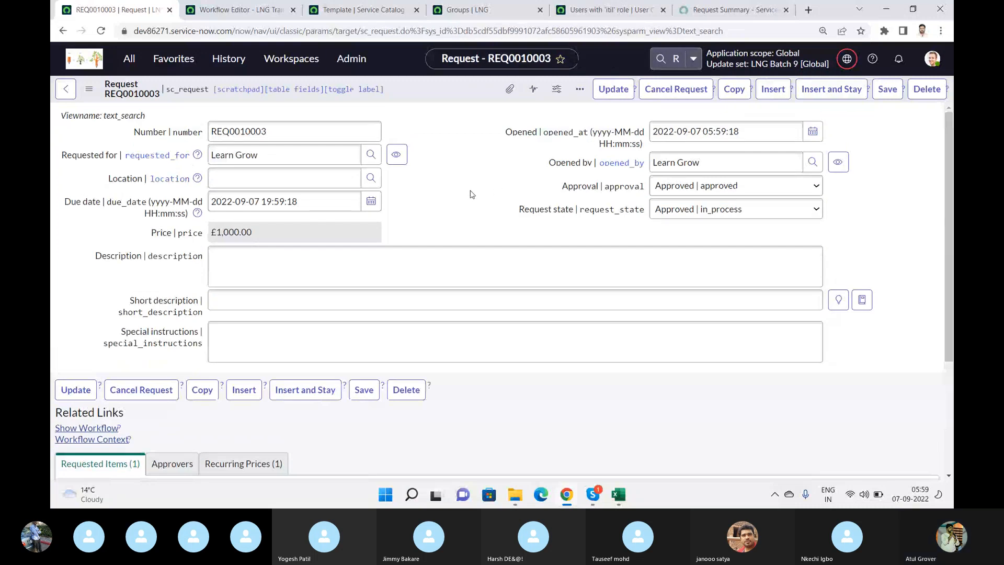
- Open the request's ServiceNow Techno Functaional requested item and check its related catalog tasks list
{"action": "scroll", "coordinate": [110, 309], "scroll_direction": "down", "scroll_amount": 3}
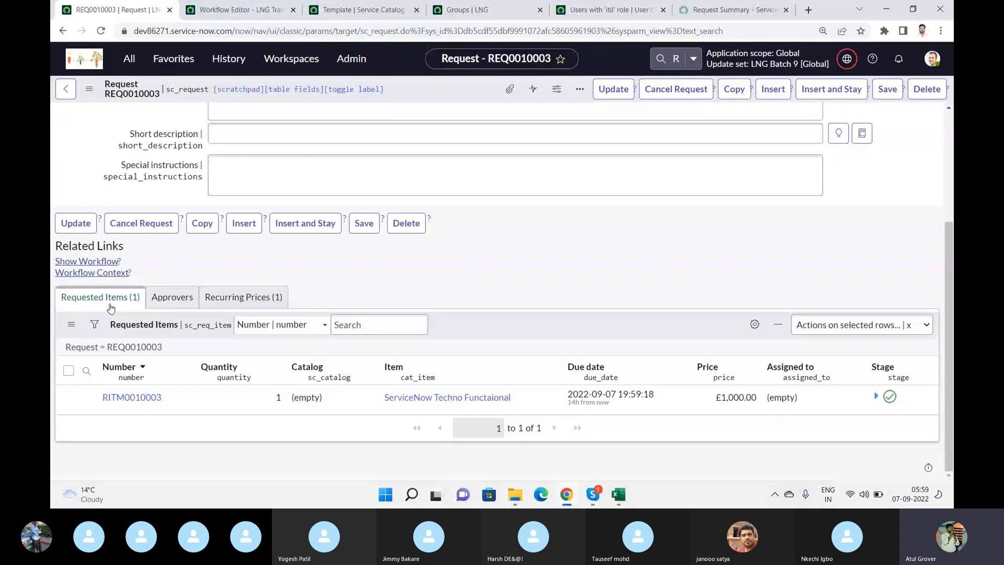
{"action": "left_click", "coordinate": [127, 398]}
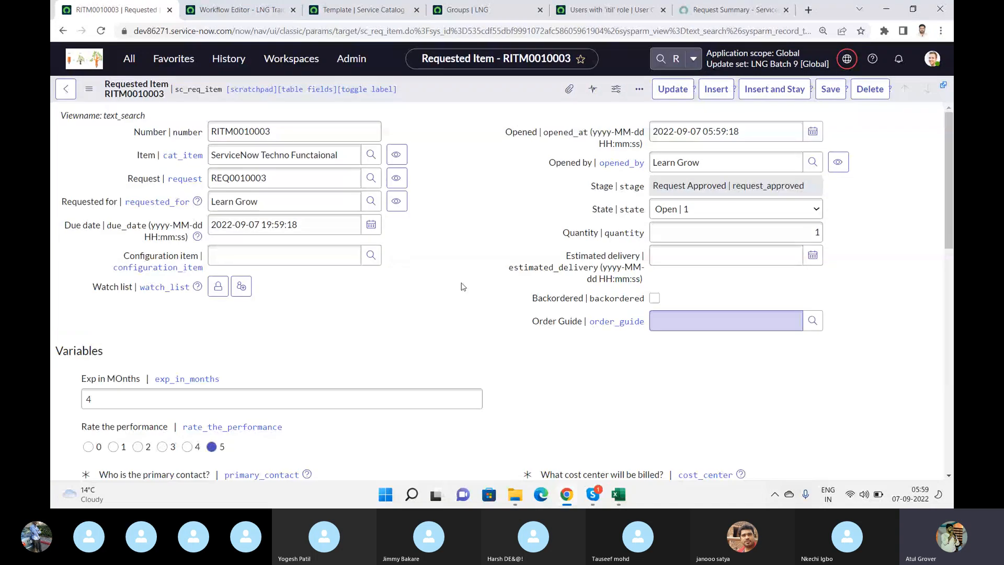
{"action": "scroll", "coordinate": [461, 286], "scroll_direction": "down", "scroll_amount": 15}
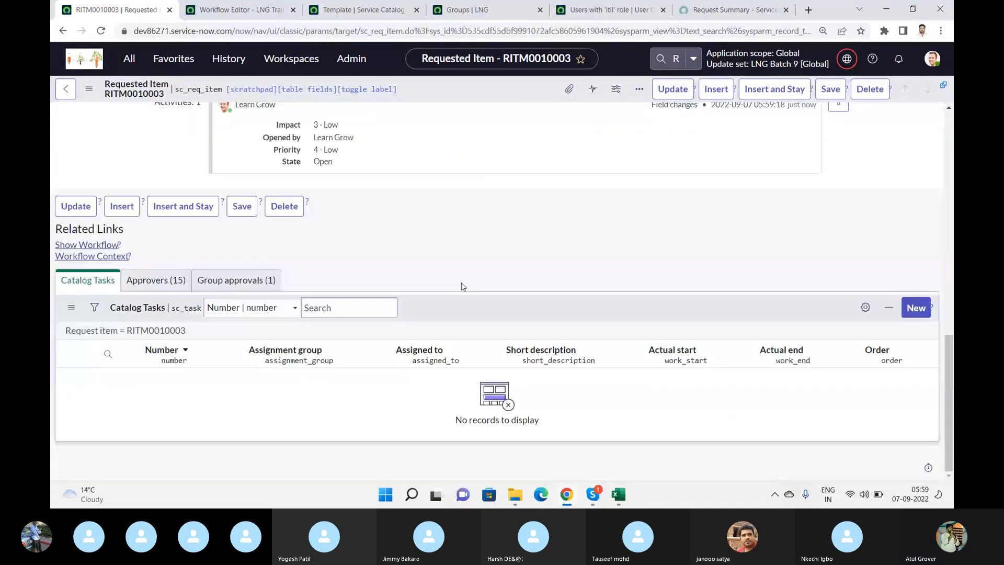
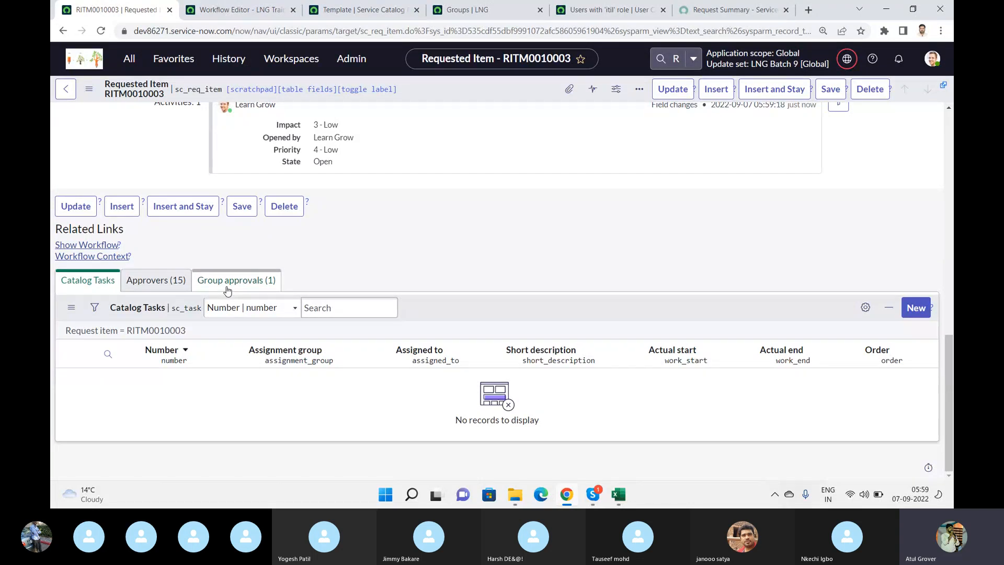
- Check the requested item's group approvals and its list of individual approvers
{"action": "left_click", "coordinate": [228, 289]}
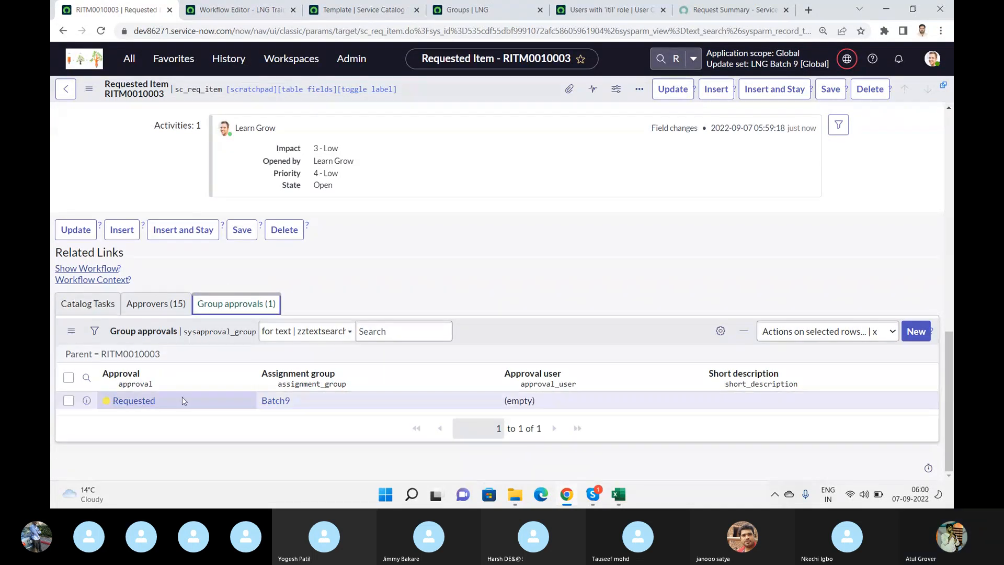
{"action": "left_click", "coordinate": [159, 302]}
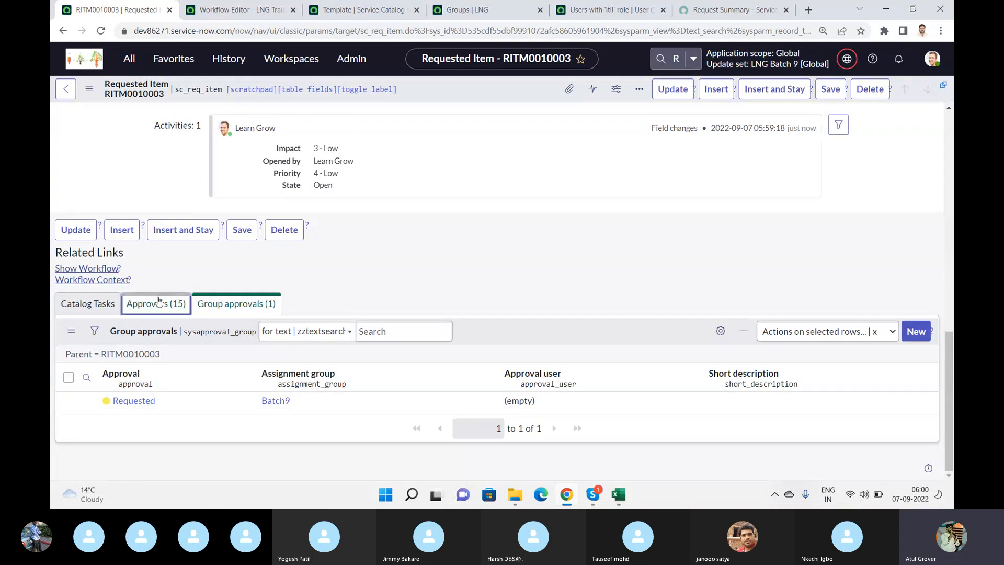
{"action": "scroll", "coordinate": [219, 364], "scroll_direction": "down", "scroll_amount": 5}
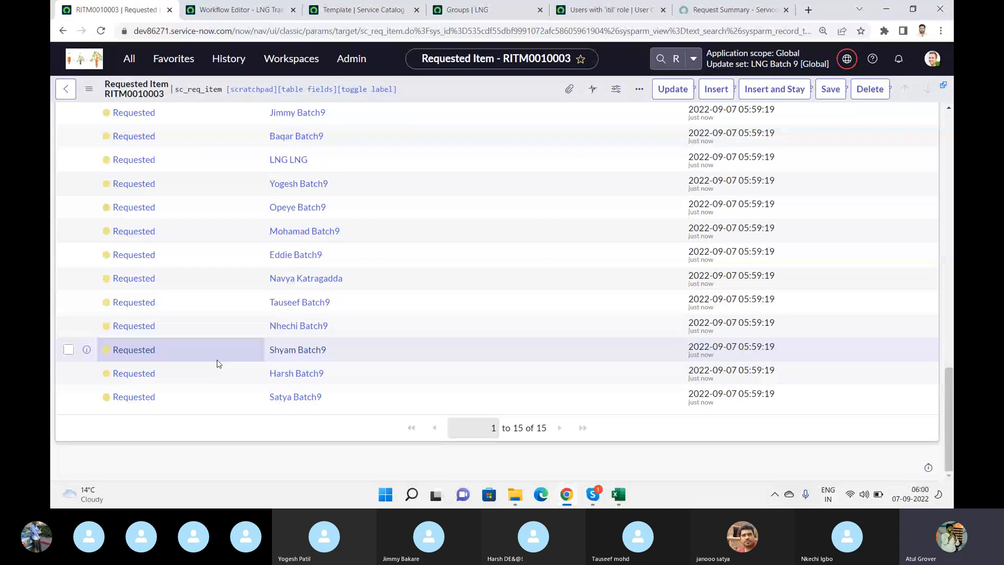
- Approve the requested item on behalf of the first approver in the Approvers list
{"action": "right_click", "coordinate": [138, 303]}
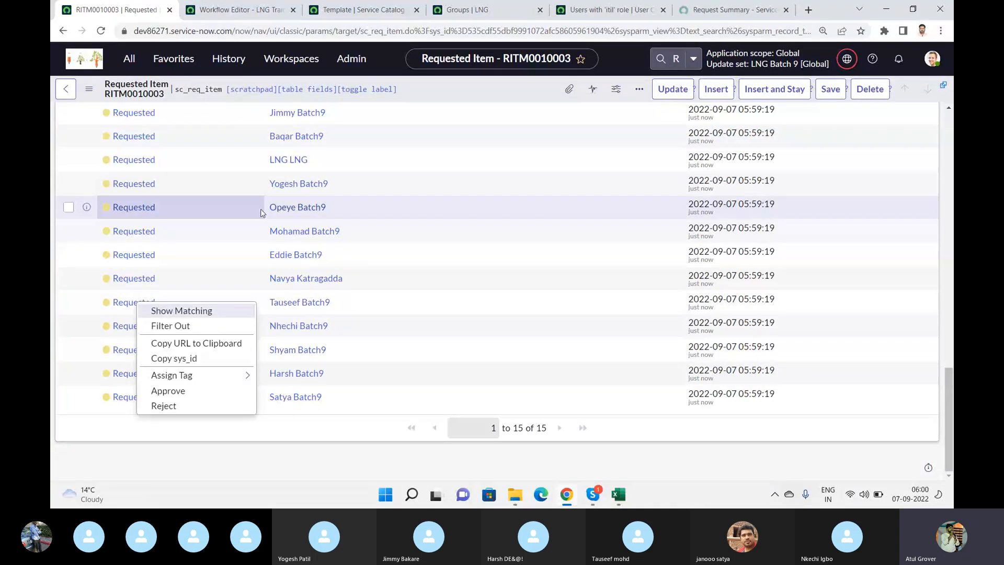
{"action": "key", "text": "Escape"}
{"action": "scroll", "coordinate": [261, 212], "scroll_direction": "up", "scroll_amount": 4}
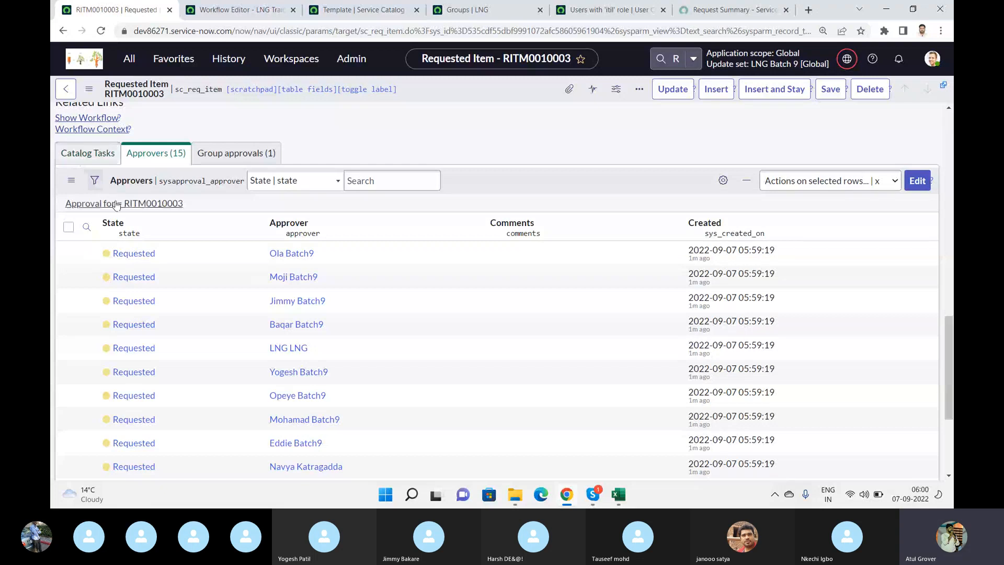
{"action": "right_click", "coordinate": [135, 255]}
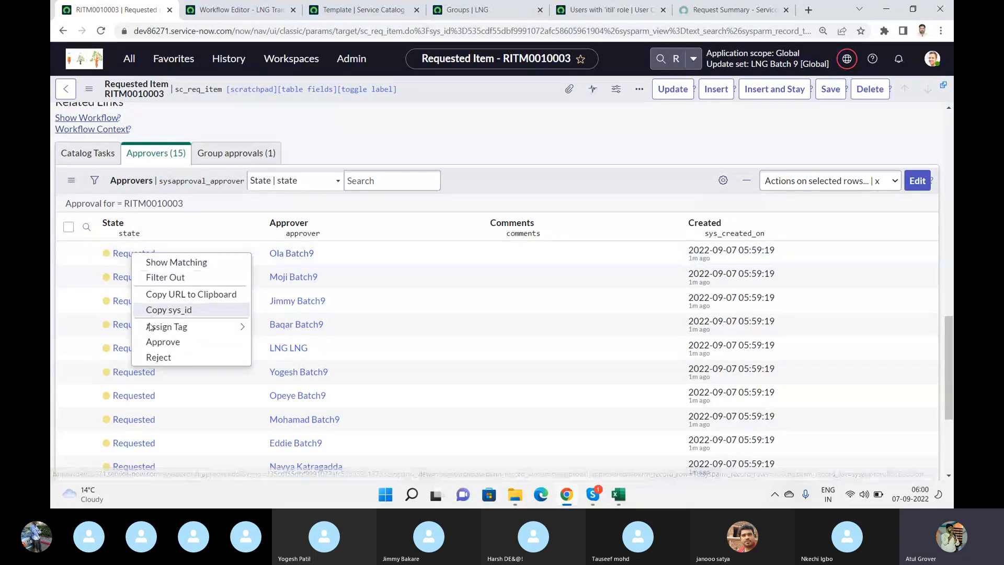
{"action": "left_click", "coordinate": [153, 340]}
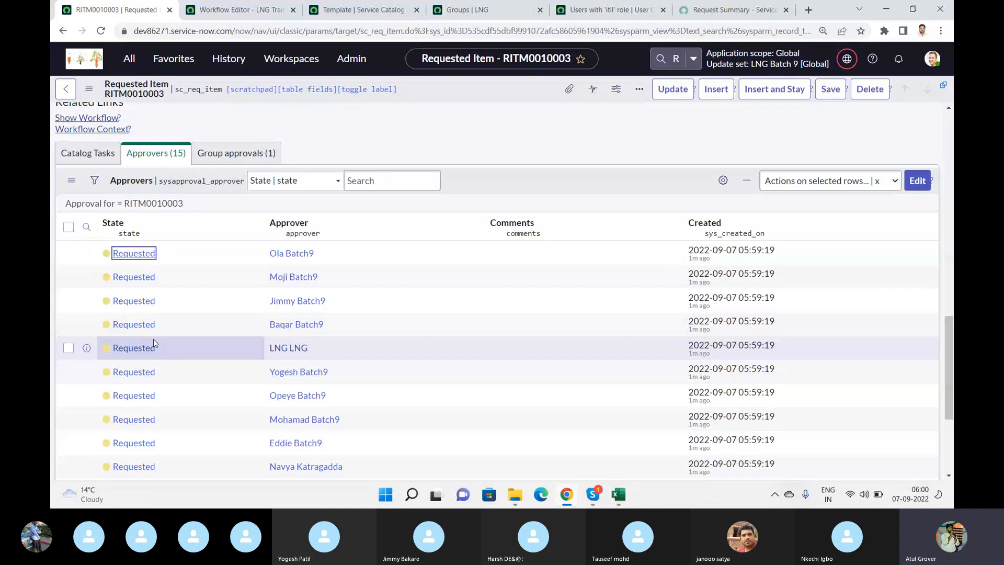
{"action": "right_click", "coordinate": [520, 183]}
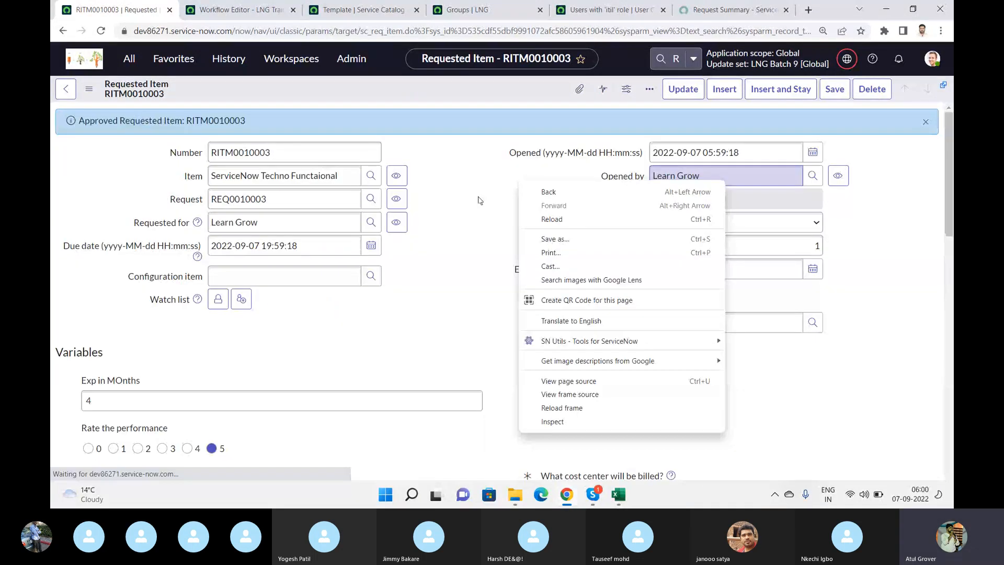
- Open the requested item's Get more details catalog task and close the task
{"action": "scroll", "coordinate": [479, 200], "scroll_direction": "down", "scroll_amount": 10}
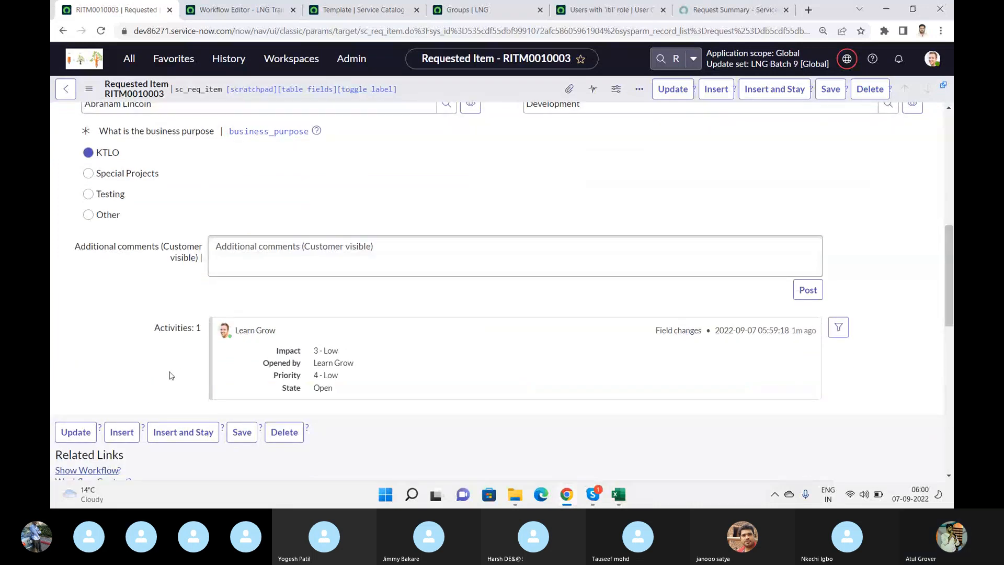
{"action": "scroll", "coordinate": [169, 375], "scroll_direction": "down", "scroll_amount": 6}
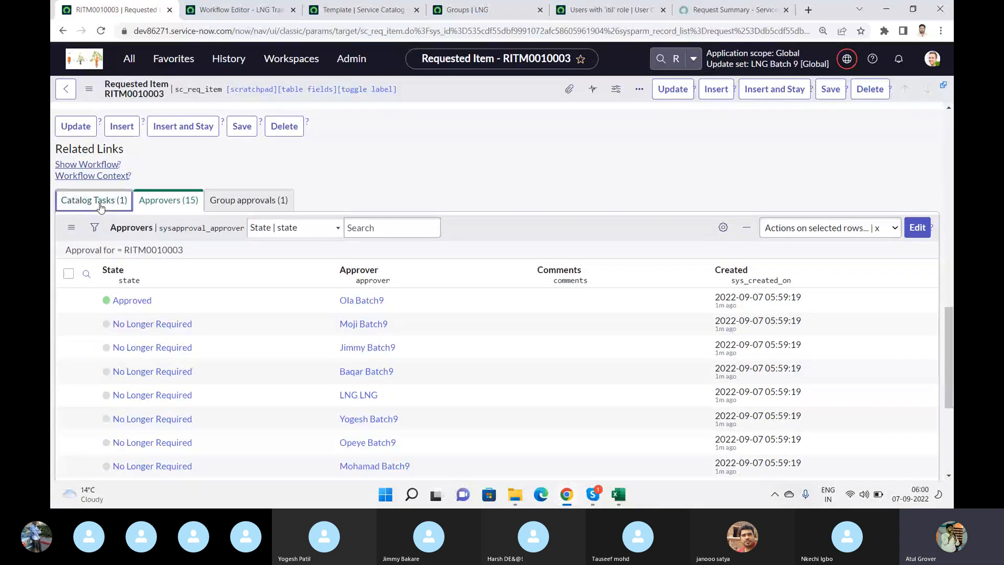
{"action": "left_click", "coordinate": [101, 206]}
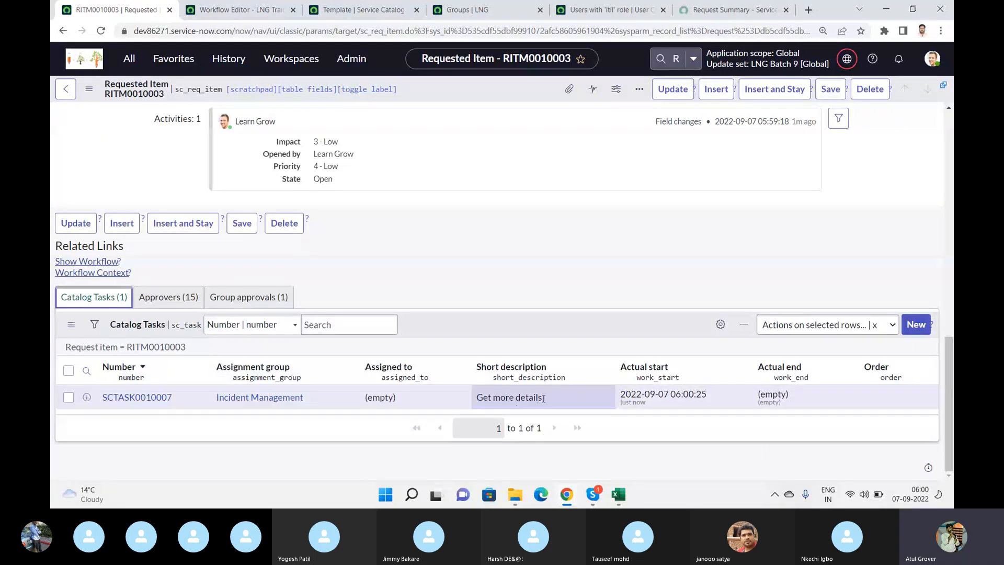
{"action": "left_click", "coordinate": [161, 399]}
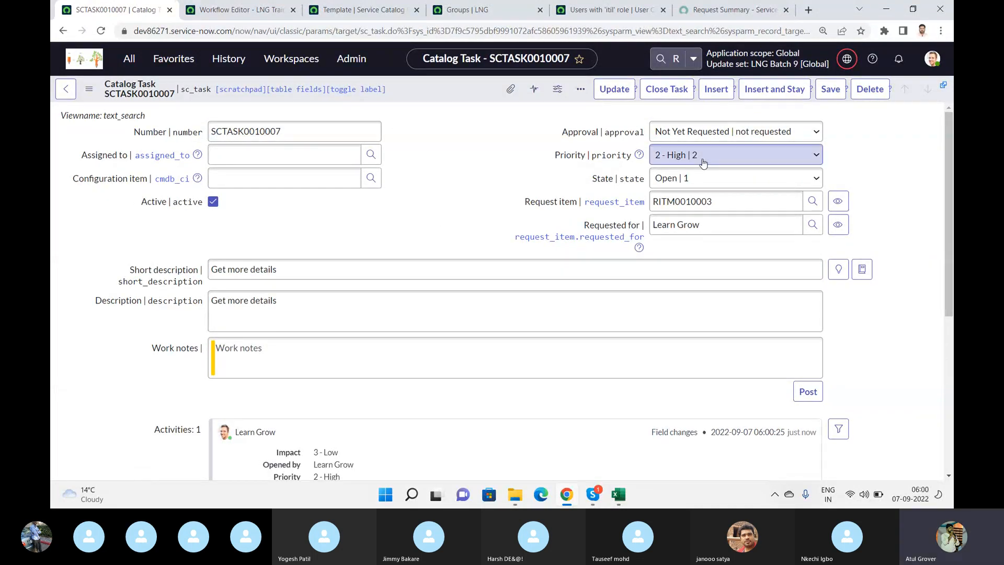
{"action": "left_click", "coordinate": [659, 90]}
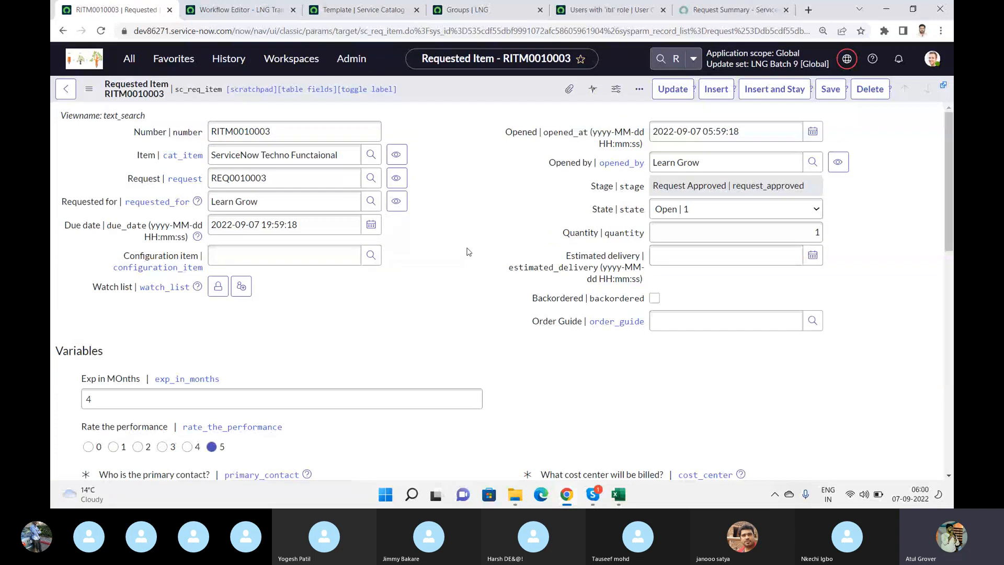
- Check the requested item's catalog task list and review its stage and state fields
{"action": "scroll", "coordinate": [468, 251], "scroll_direction": "down", "scroll_amount": 1}
{"action": "scroll", "coordinate": [468, 251], "scroll_direction": "down", "scroll_amount": 15}
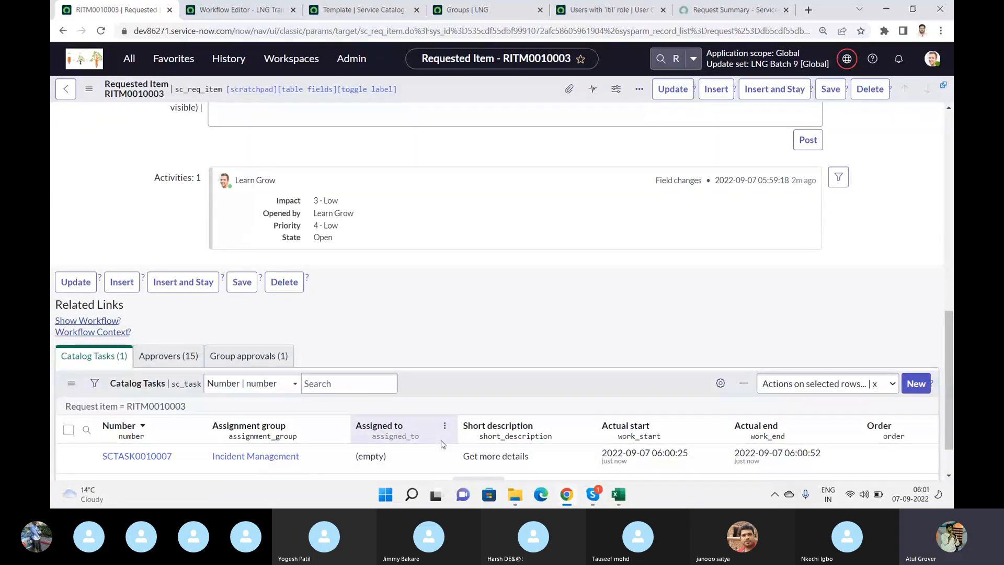
{"action": "scroll", "coordinate": [441, 444], "scroll_direction": "up", "scroll_amount": 15}
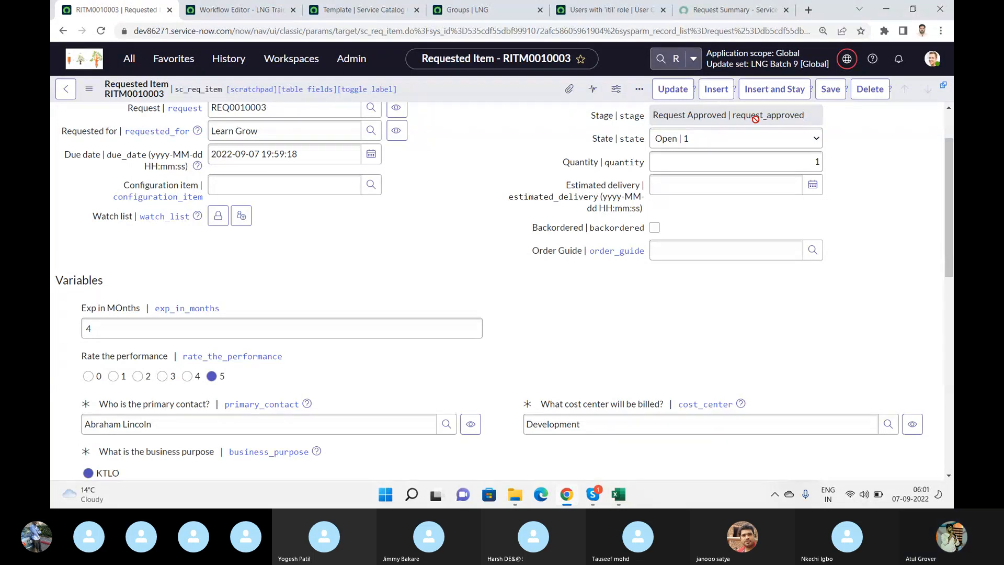
{"action": "scroll", "coordinate": [755, 119], "scroll_direction": "up", "scroll_amount": 2}
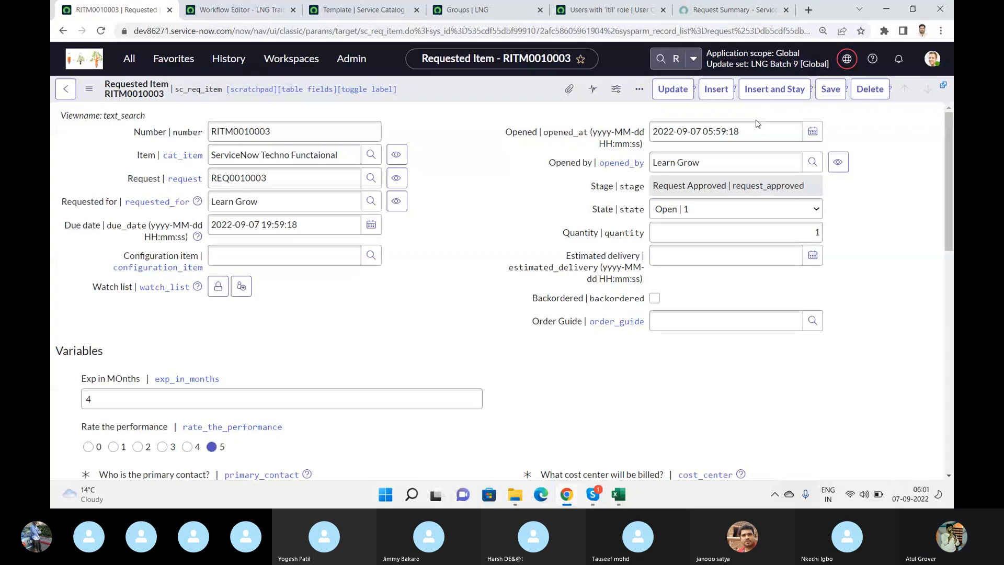
{"action": "key", "text": "alt+Tab"}
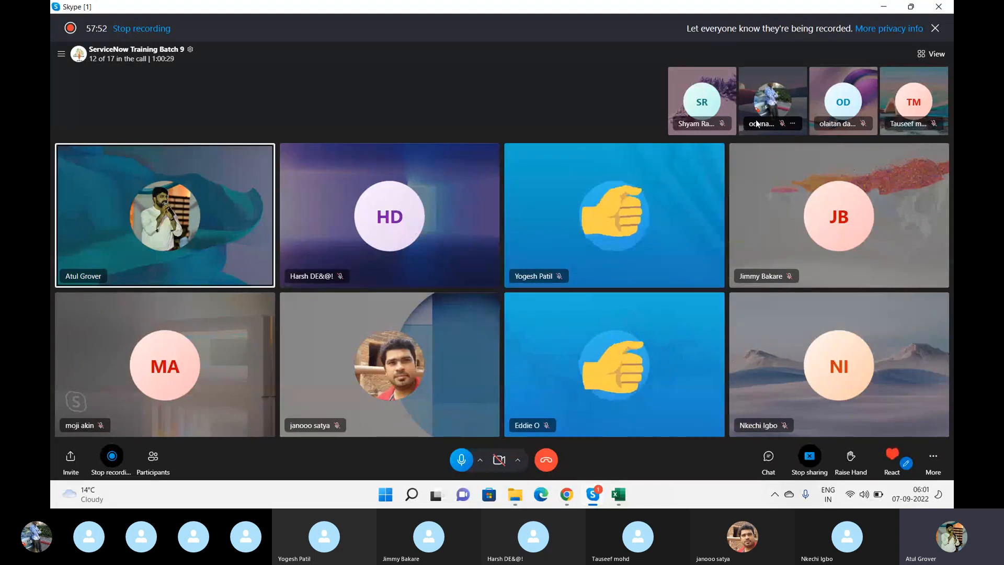
{"action": "key", "text": "alt+Tab"}
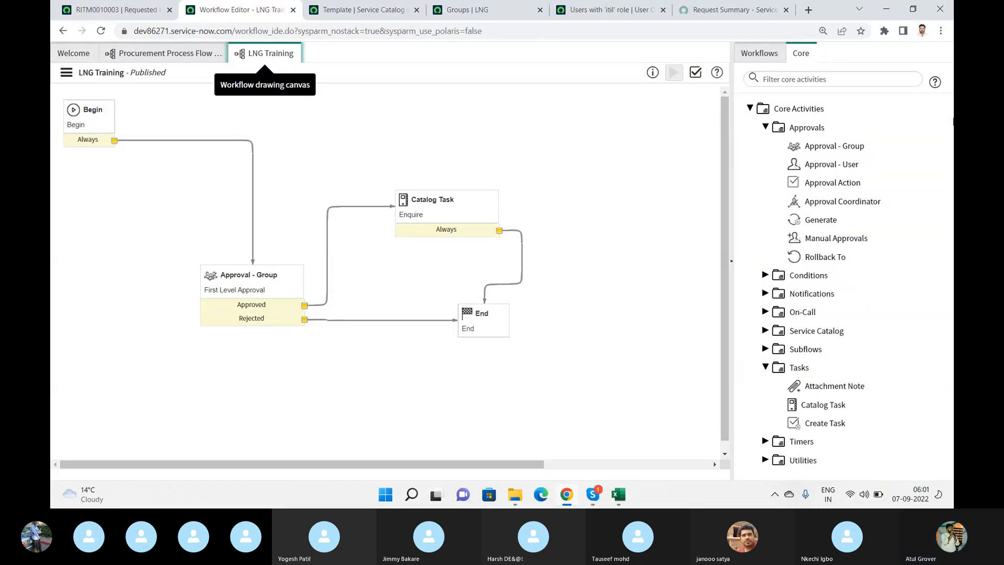
- In the LNG Training workflow, expand the Service Catalog, Subflows and Utilities core activities and read the Run Script description
{"action": "left_click", "coordinate": [765, 330]}
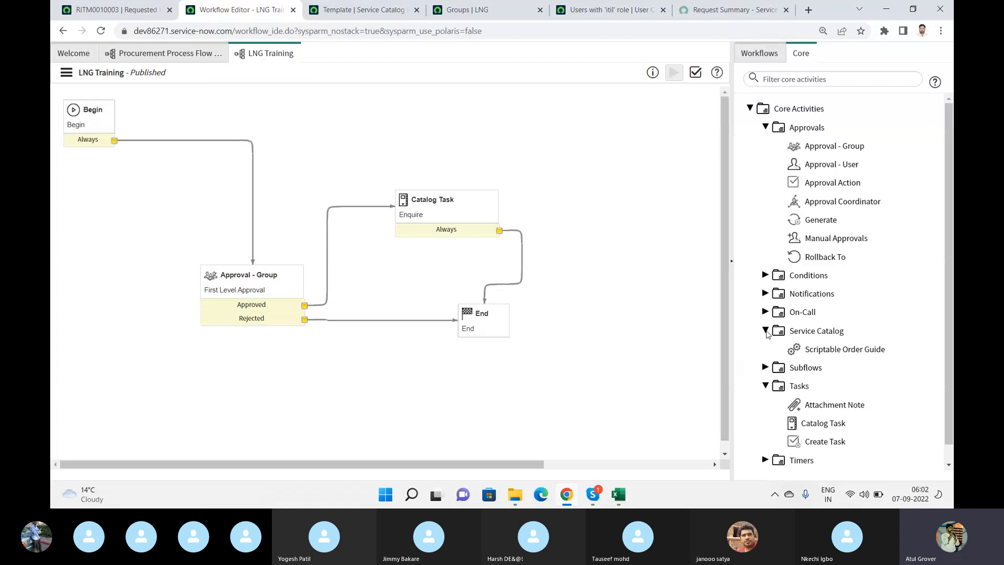
{"action": "left_click", "coordinate": [766, 367]}
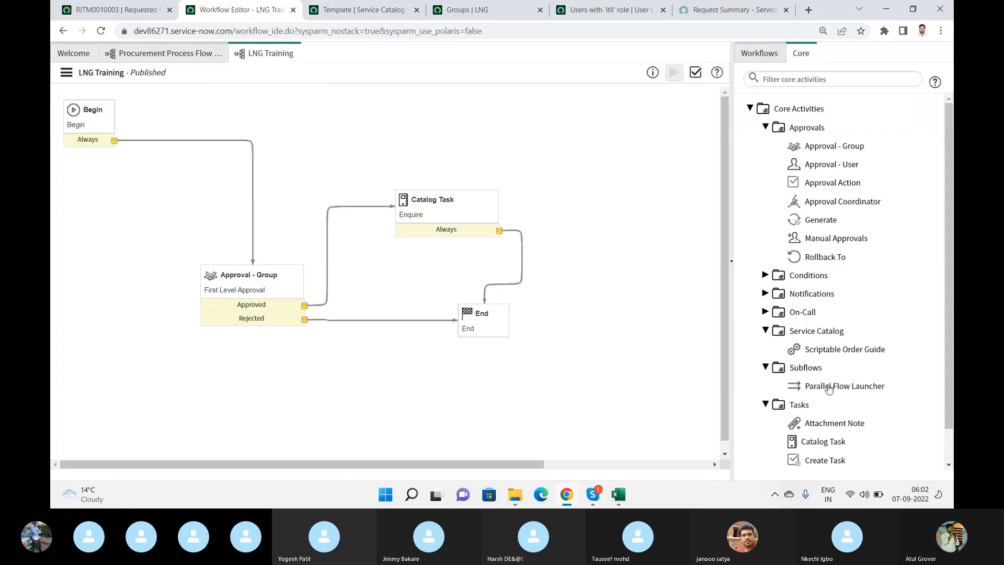
{"action": "mouse_move", "coordinate": [829, 388]}
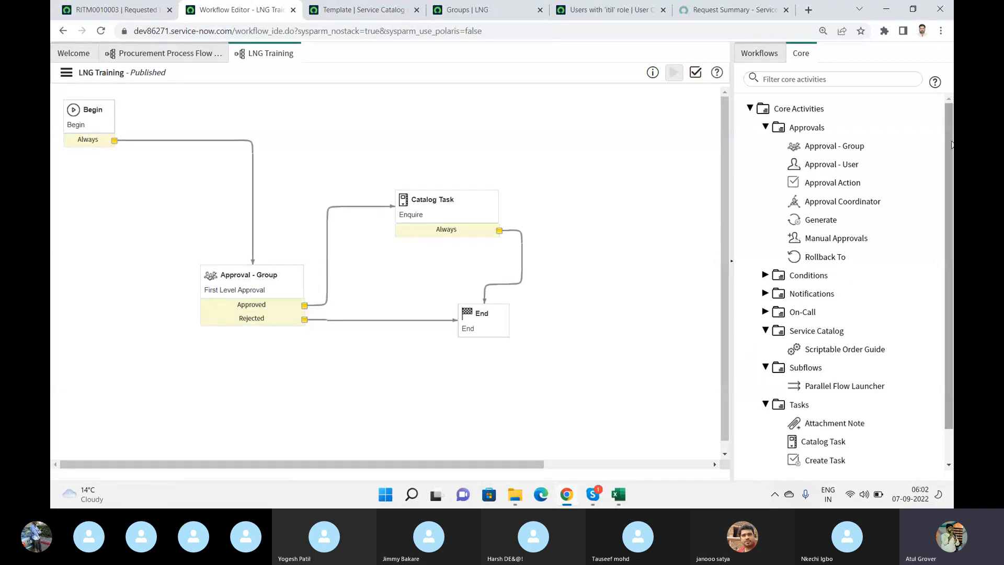
{"action": "scroll", "coordinate": [951, 145], "scroll_direction": "down", "scroll_amount": 1}
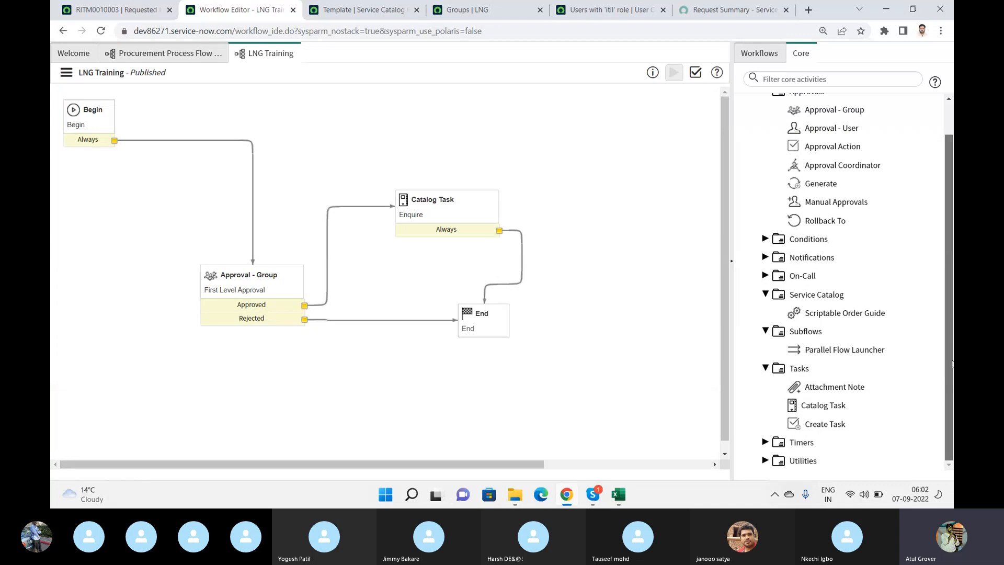
{"action": "left_click", "coordinate": [766, 461]}
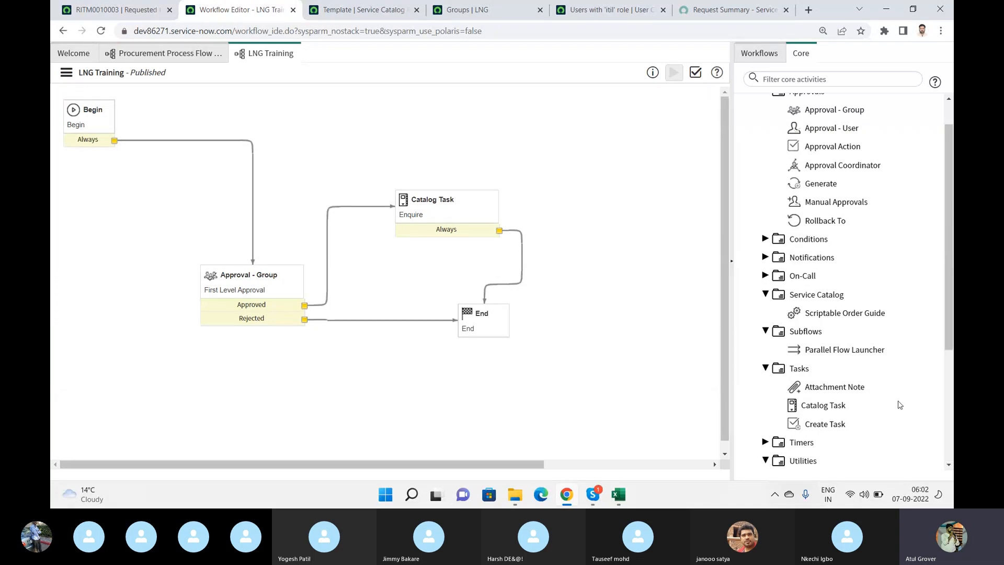
{"action": "left_click_drag", "start_coordinate": [946, 297], "coordinate": [951, 392]}
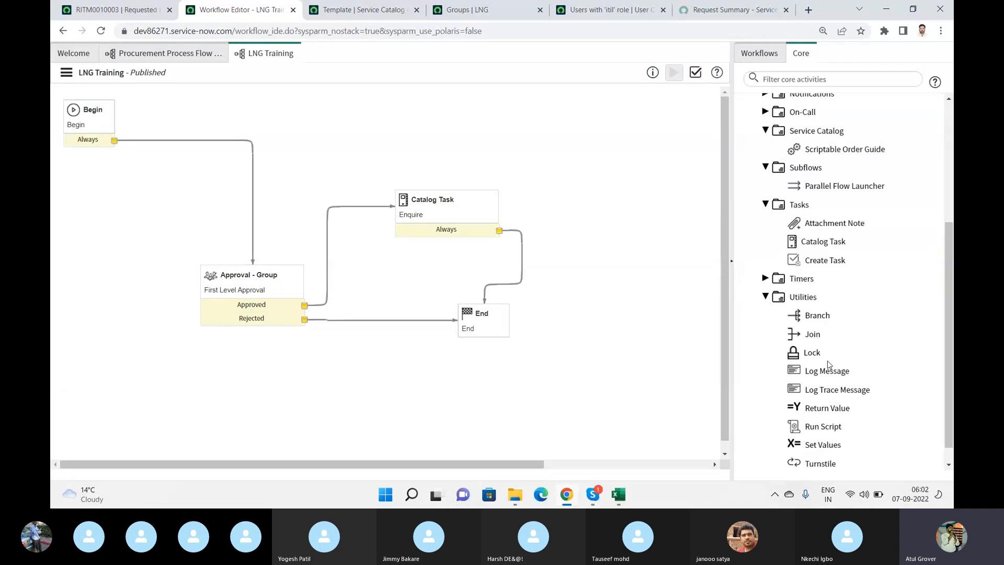
{"action": "mouse_move", "coordinate": [833, 426]}
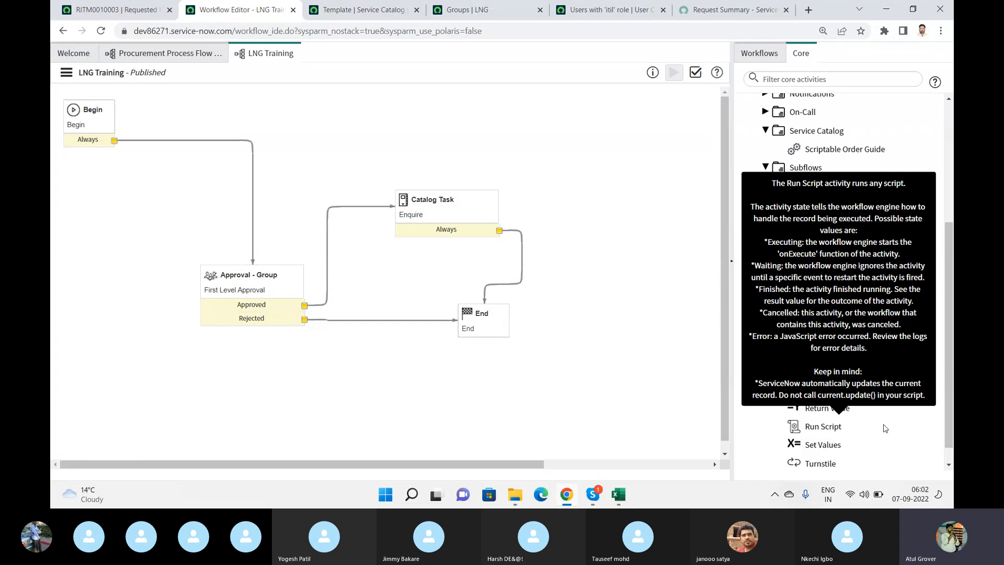
- Expand the Notifications core activities and look at Create Event and Notification
{"action": "left_click_drag", "start_coordinate": [951, 407], "coordinate": [952, 334]}
{"action": "left_click", "coordinate": [764, 215]}
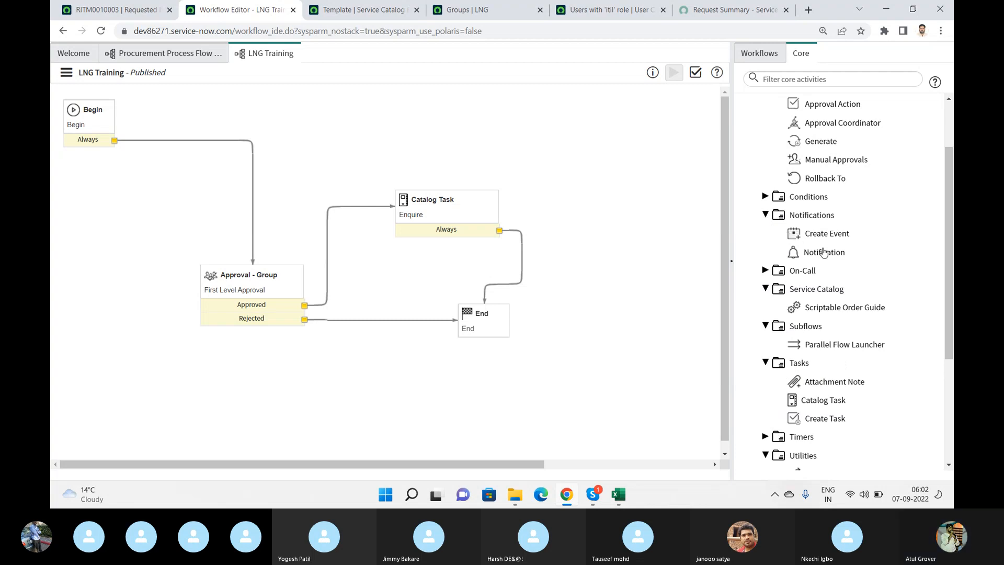
{"action": "mouse_move", "coordinate": [823, 254]}
{"action": "mouse_move", "coordinate": [813, 236]}
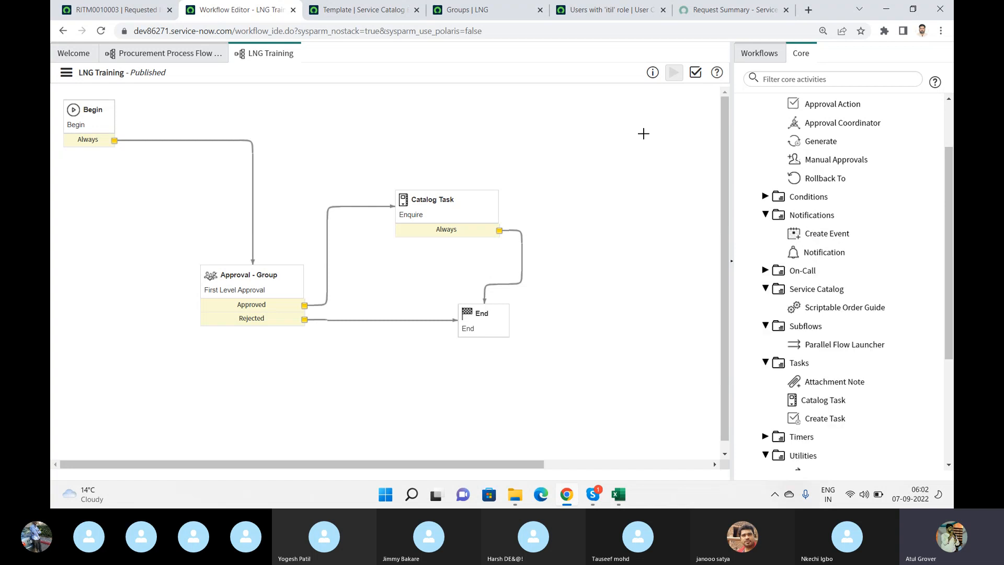
- Open the requested item's workflow context diagram and examine the path taken through the LNG Training activities
{"action": "left_click", "coordinate": [94, 16]}
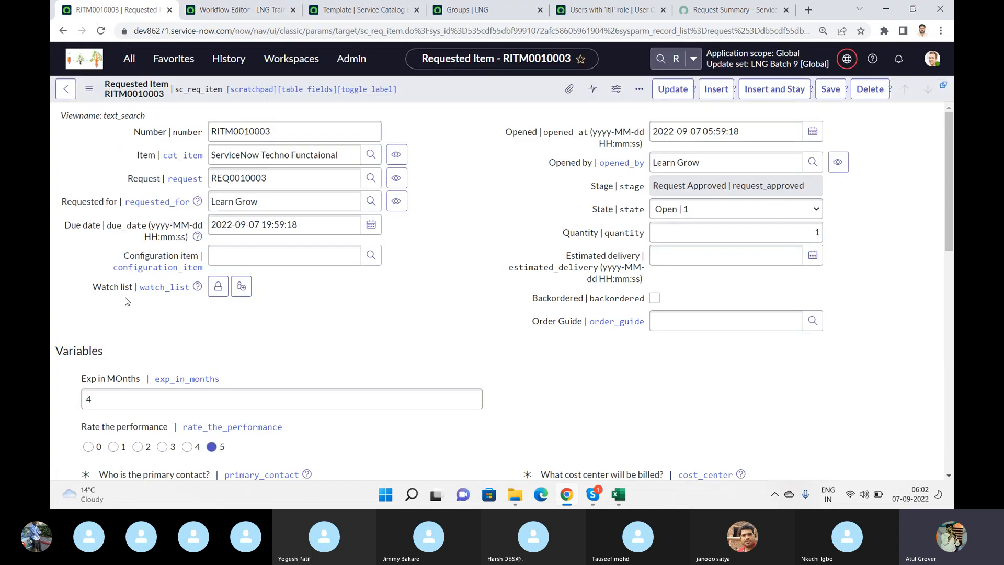
{"action": "scroll", "coordinate": [125, 309], "scroll_direction": "down", "scroll_amount": 10}
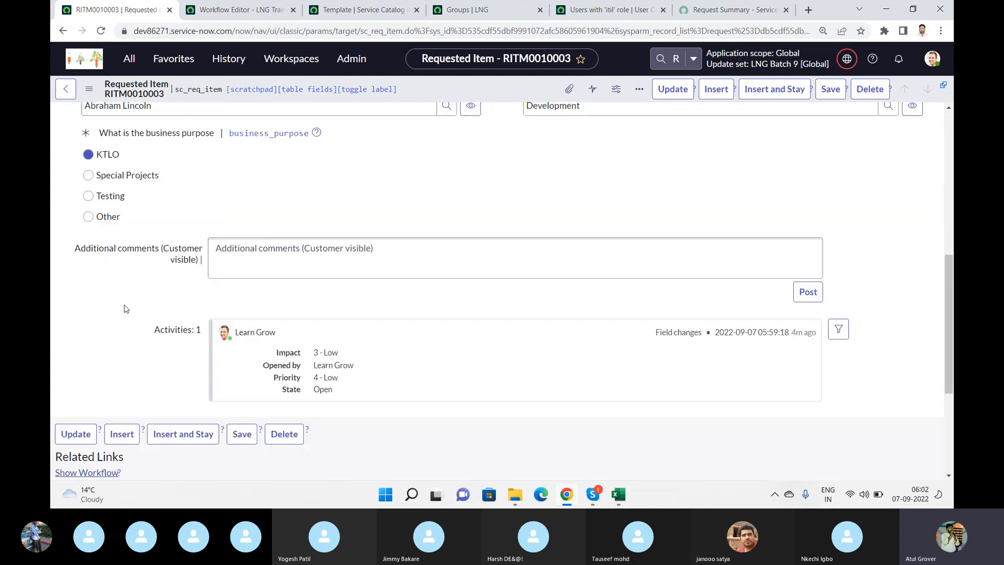
{"action": "left_click", "coordinate": [106, 308]}
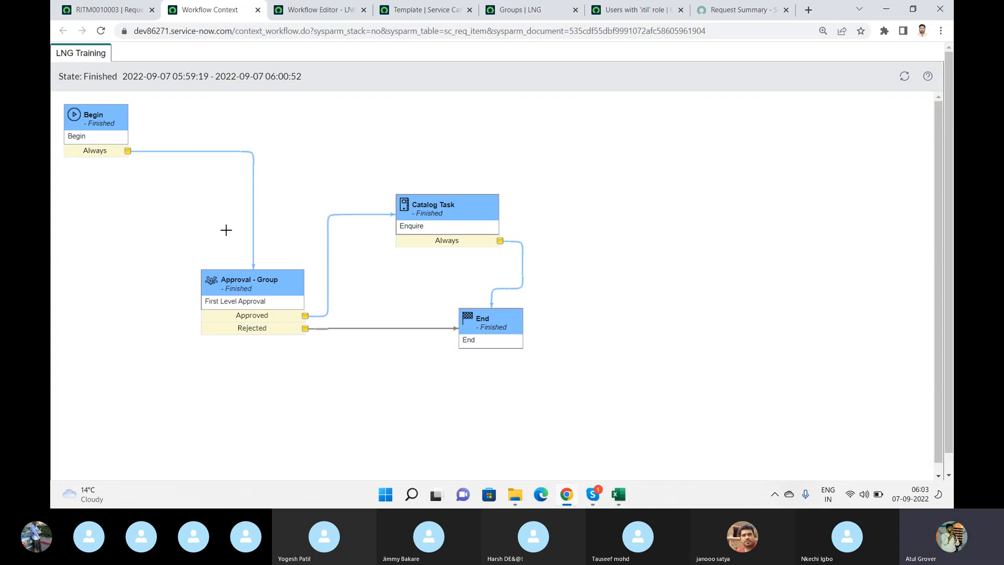
{"action": "mouse_move", "coordinate": [480, 294]}
{"action": "mouse_move", "coordinate": [269, 286]}
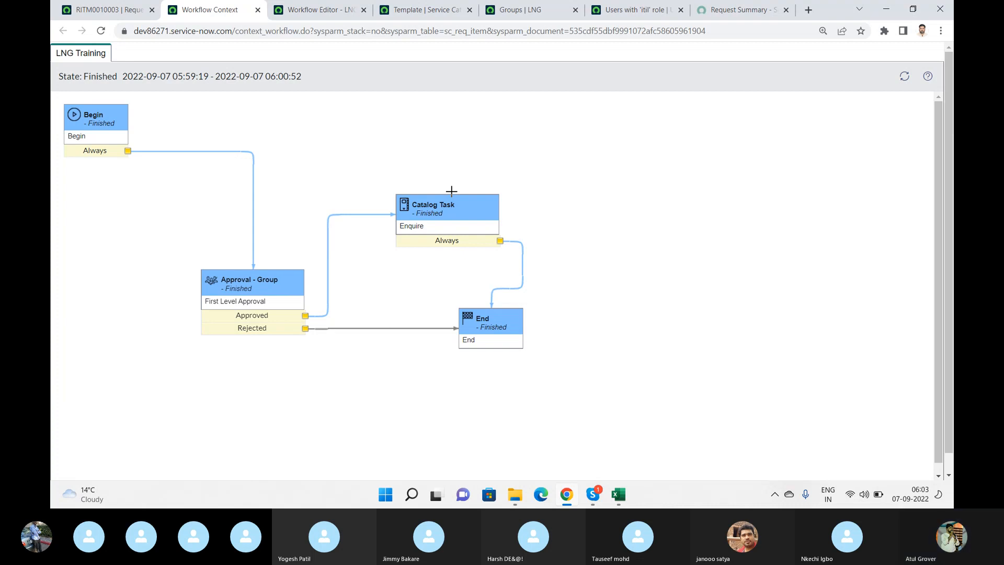
- Find Flow Designer in the application navigator with "flow de", open it, and return to the Workflow Context diagram
{"action": "left_click", "coordinate": [78, 10]}
{"action": "left_click", "coordinate": [129, 58]}
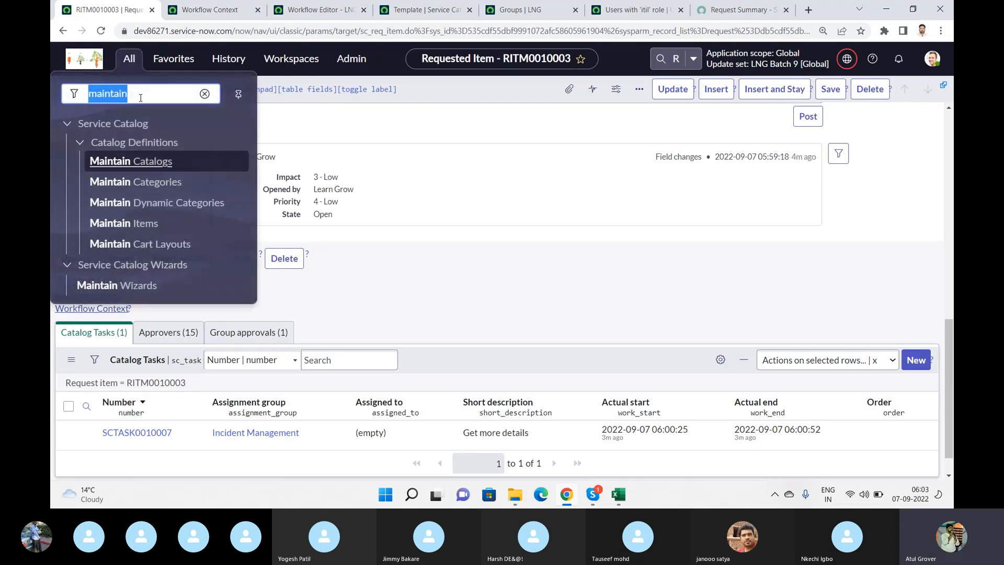
{"action": "type", "text": "flow de"}
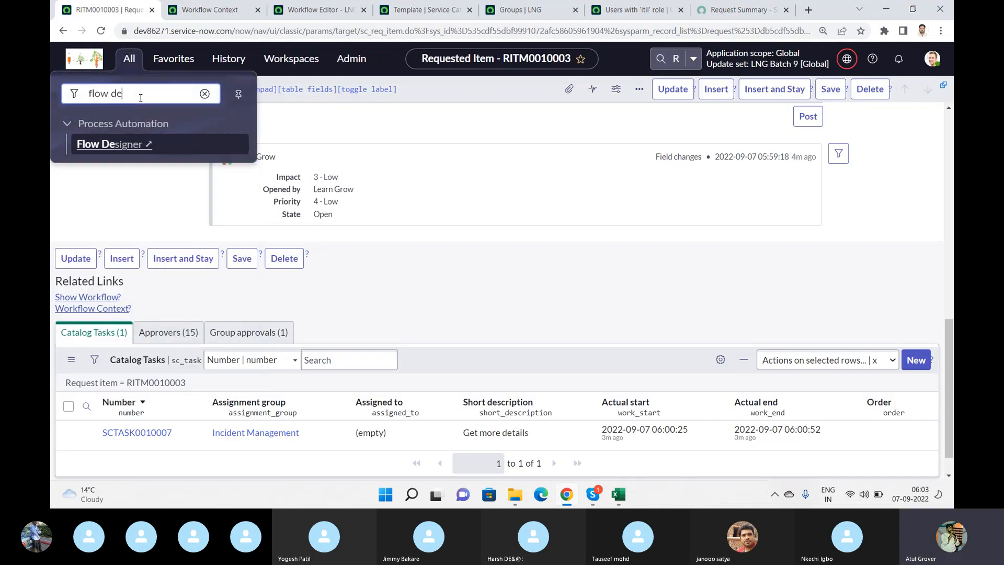
{"action": "left_click", "coordinate": [134, 144]}
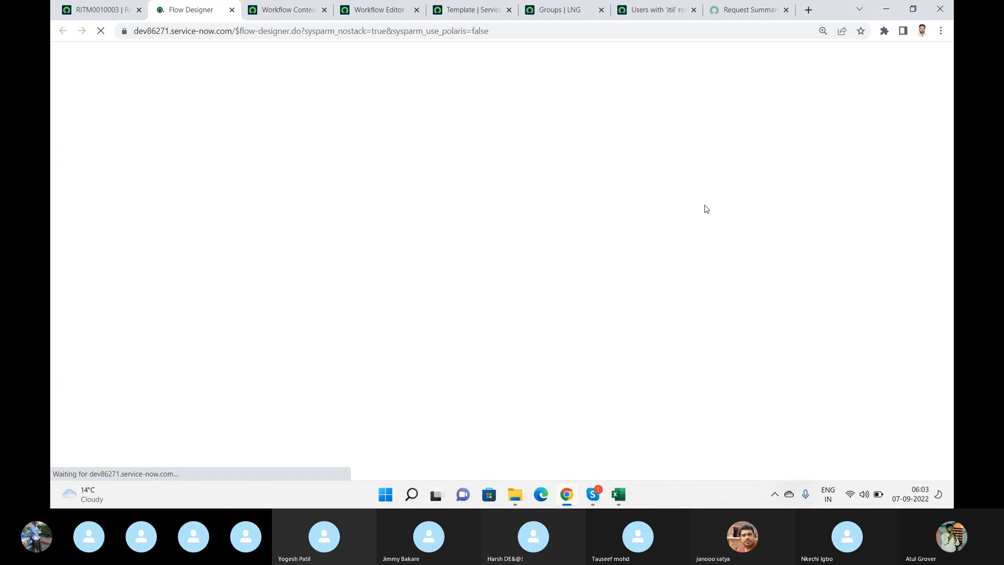
{"action": "left_click", "coordinate": [272, 11]}
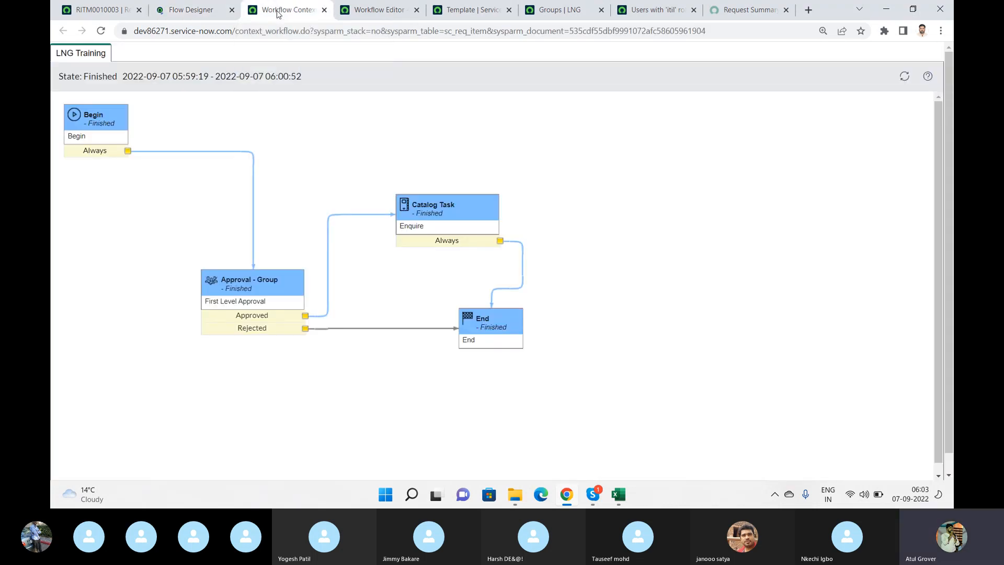
- In the Workflow Editor, filter the workflows by "Reques" and open Service Catalog Item Request and Service Catalog Request
{"action": "left_click", "coordinate": [368, 17]}
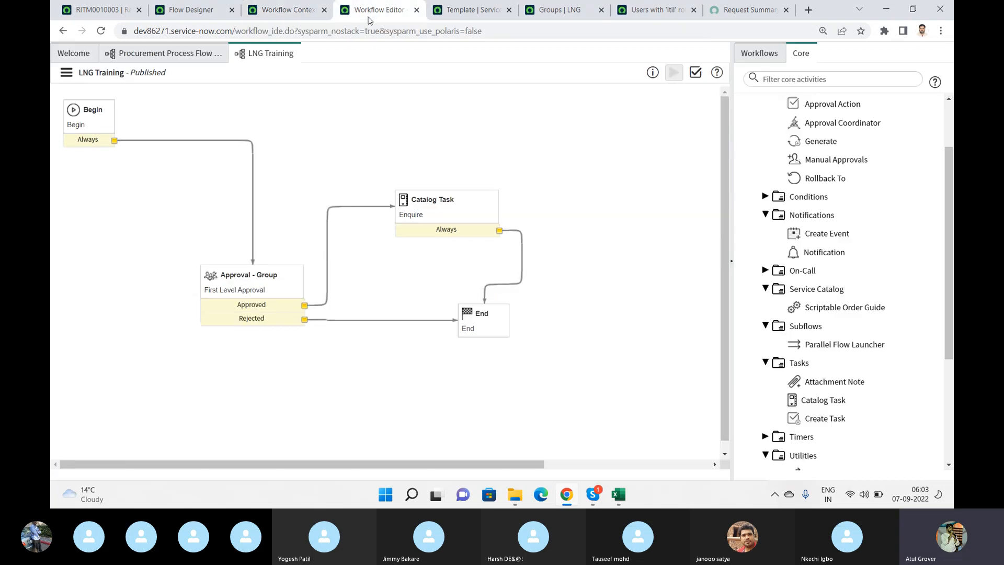
{"action": "left_click", "coordinate": [764, 55]}
{"action": "left_click", "coordinate": [802, 81]}
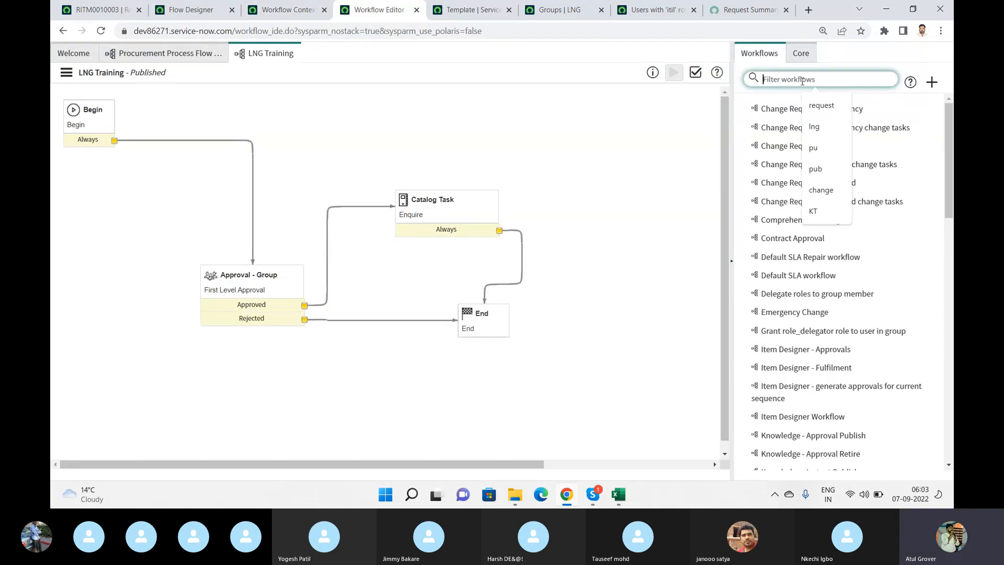
{"action": "type", "text": "Reques"}
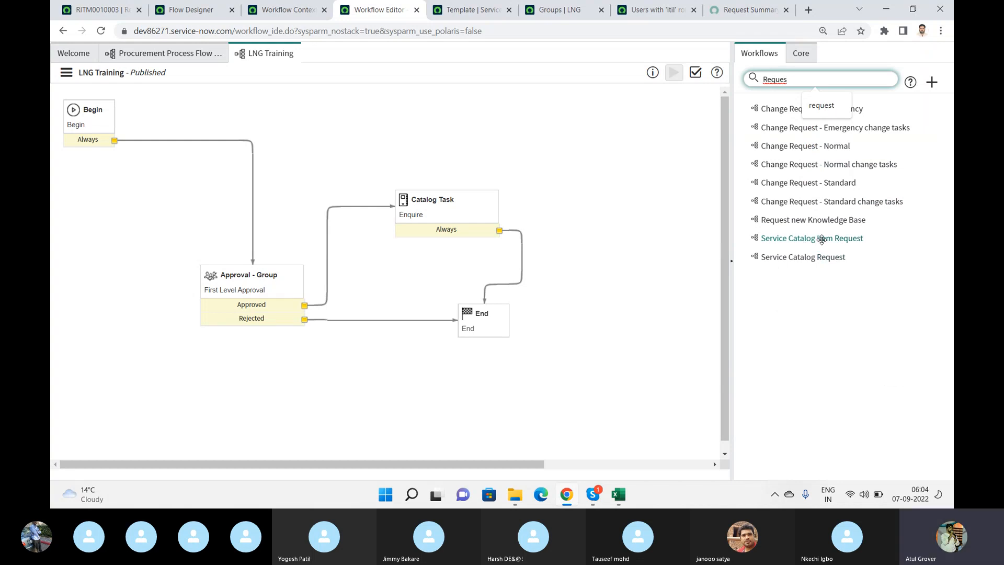
{"action": "left_click", "coordinate": [822, 239]}
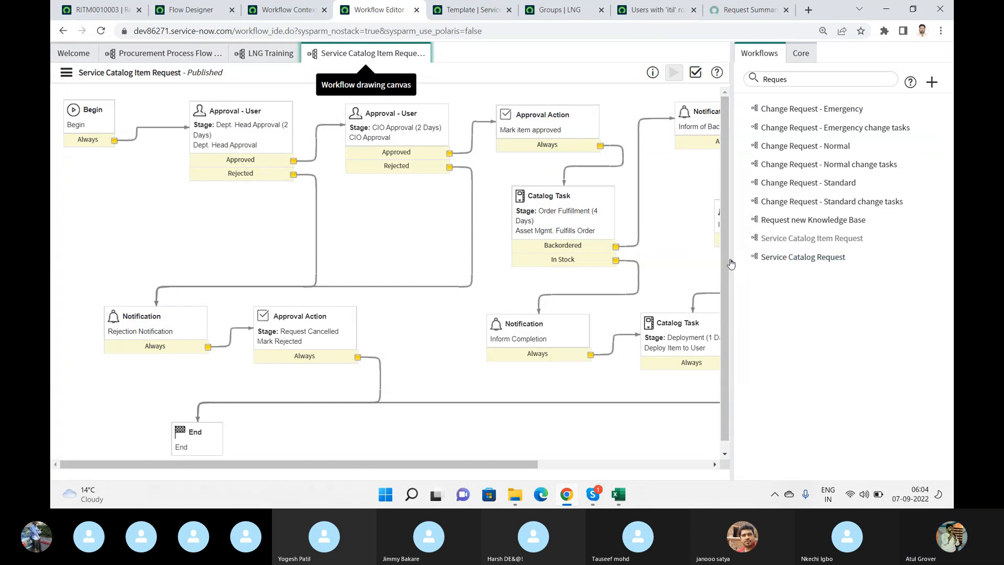
{"action": "left_click", "coordinate": [788, 254]}
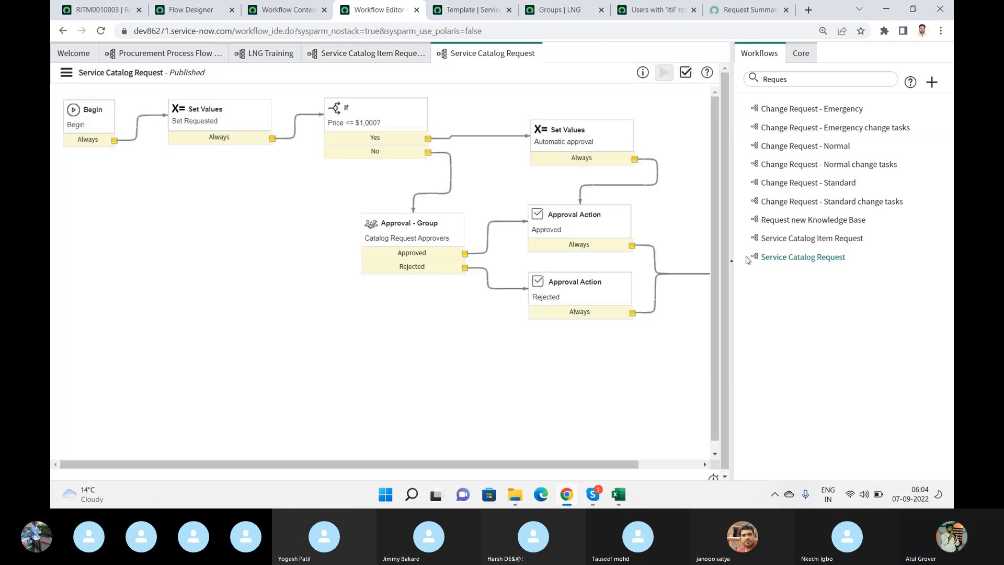
{"action": "left_click", "coordinate": [732, 262]}
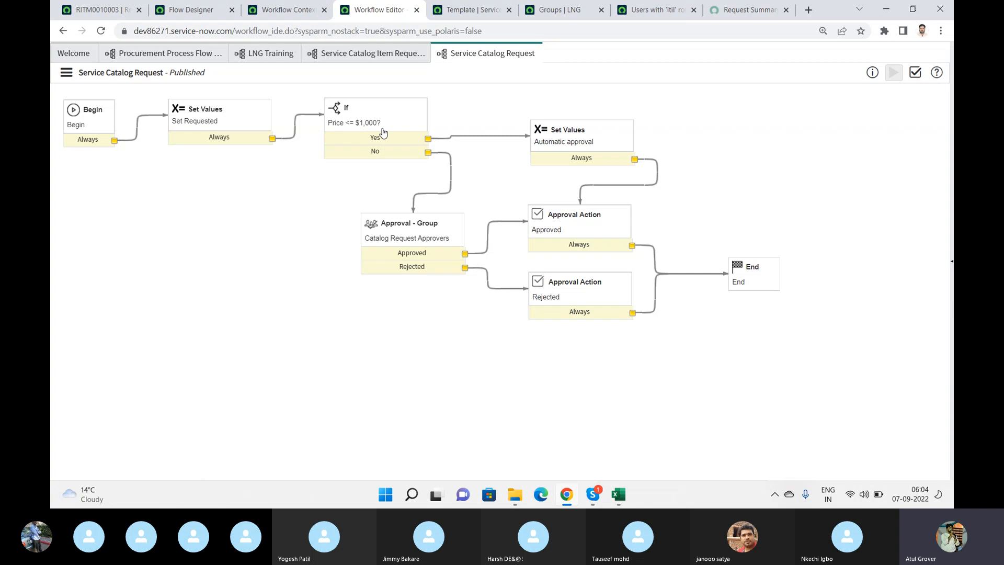
- Read the condition in the properties of the If activity "Price <= $1,000?" in the Service Catalog Request workflow
{"action": "double_click", "coordinate": [382, 132]}
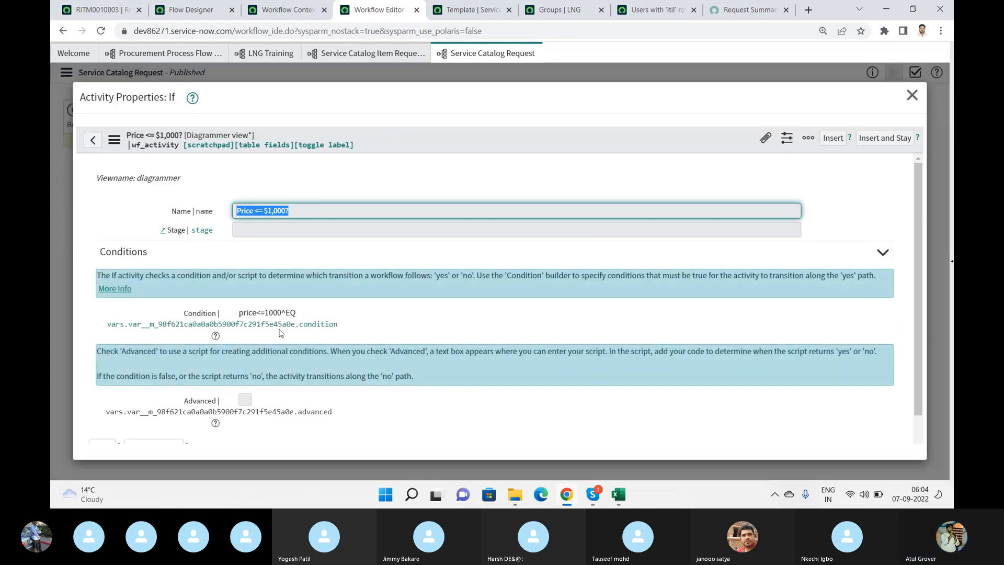
{"action": "left_click_drag", "start_coordinate": [285, 309], "coordinate": [312, 314]}
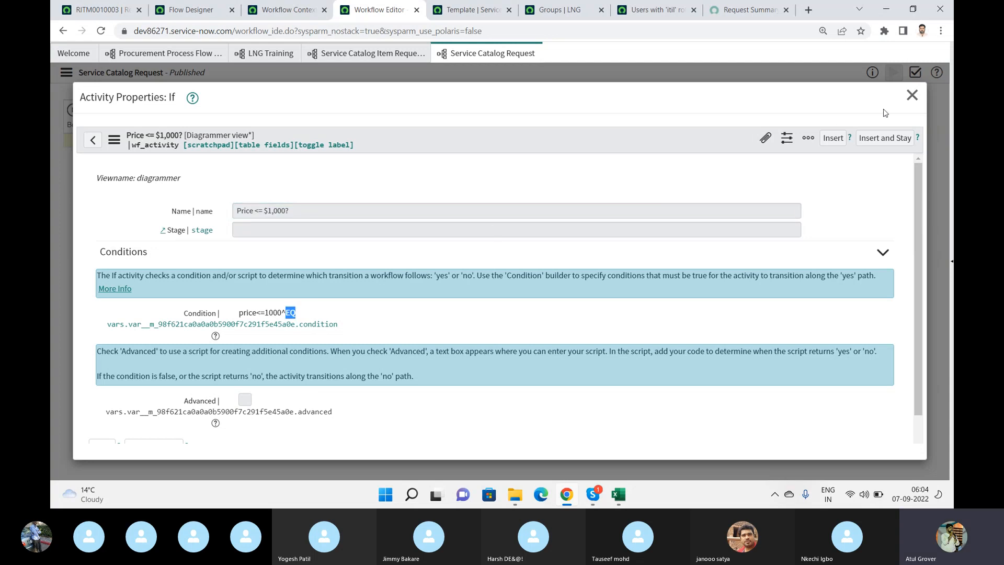
{"action": "left_click", "coordinate": [912, 95]}
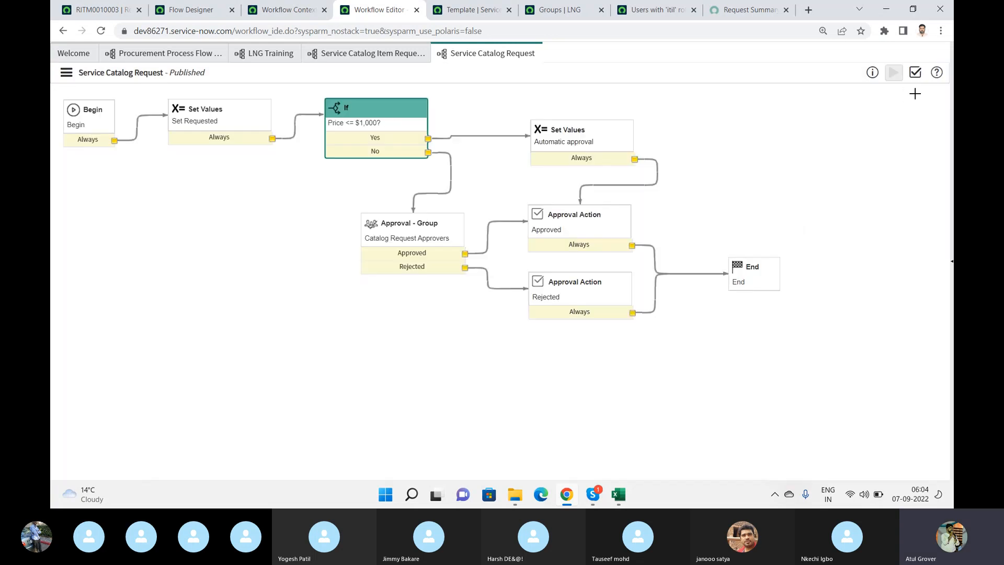
- Check out the Service Catalog Request workflow and review the editable price condition of its If activity
{"action": "left_click", "coordinate": [66, 73]}
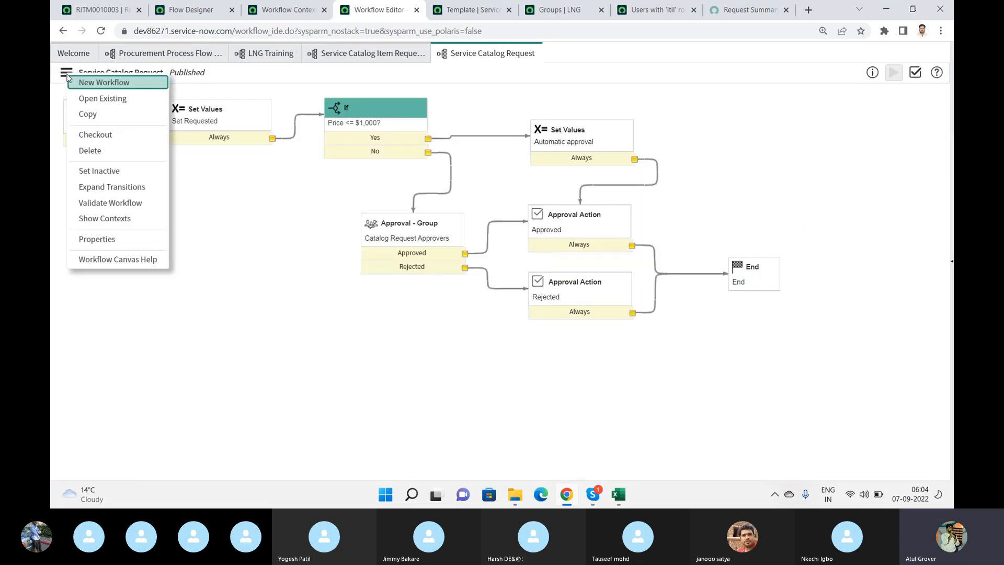
{"action": "left_click", "coordinate": [114, 135]}
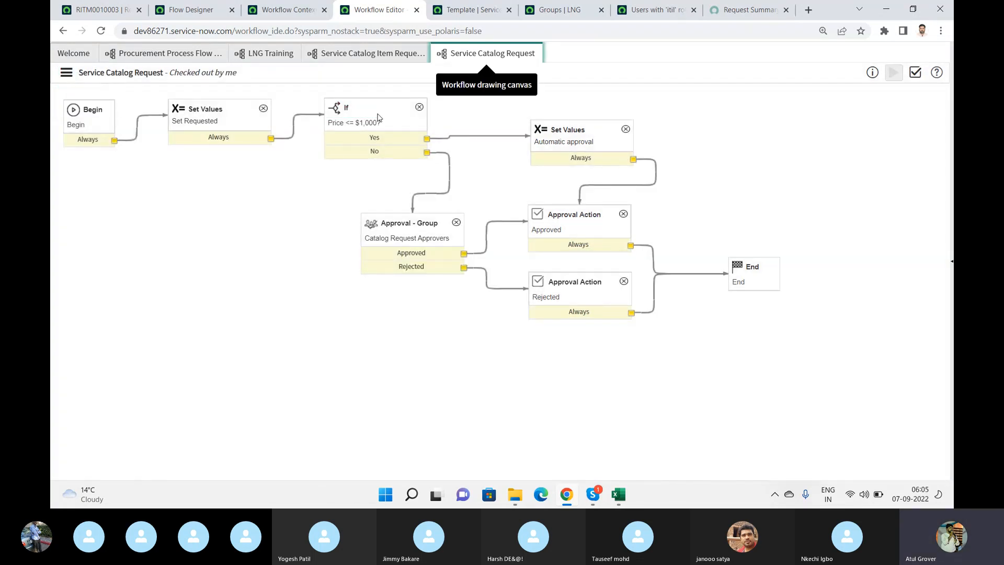
{"action": "left_click", "coordinate": [378, 114]}
{"action": "double_click", "coordinate": [378, 114]}
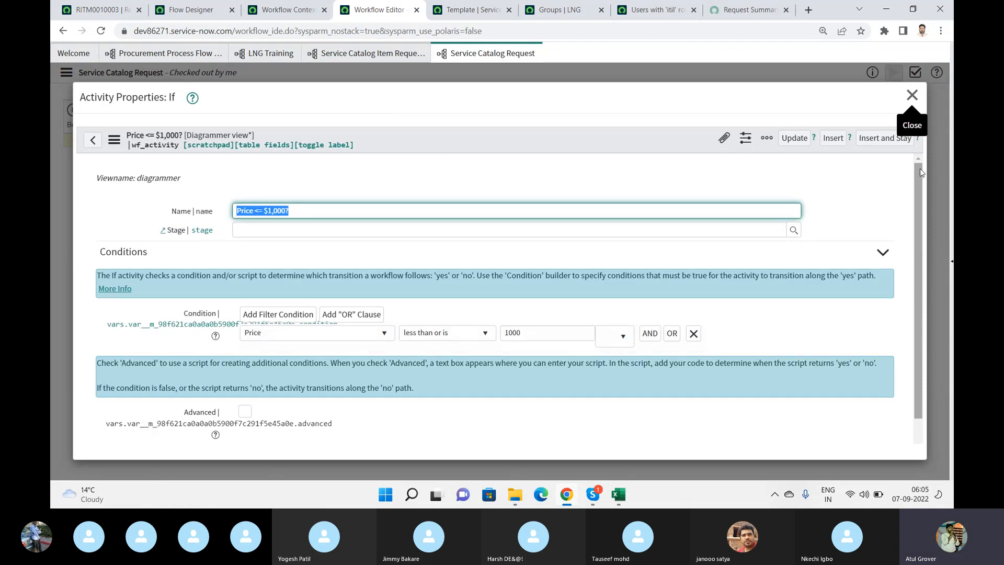
{"action": "left_click_drag", "start_coordinate": [920, 171], "coordinate": [929, 233]}
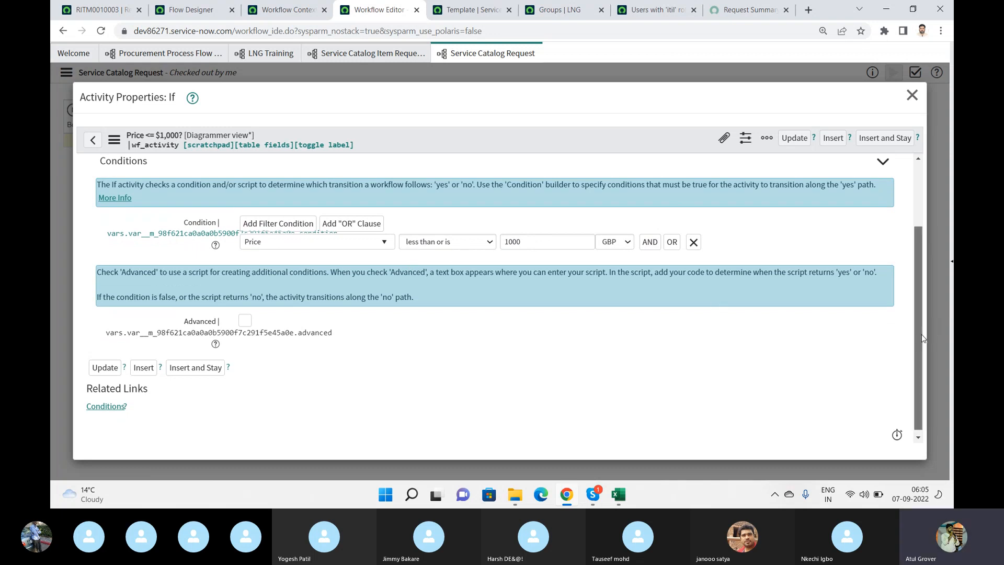
{"action": "left_click_drag", "start_coordinate": [923, 338], "coordinate": [927, 275]}
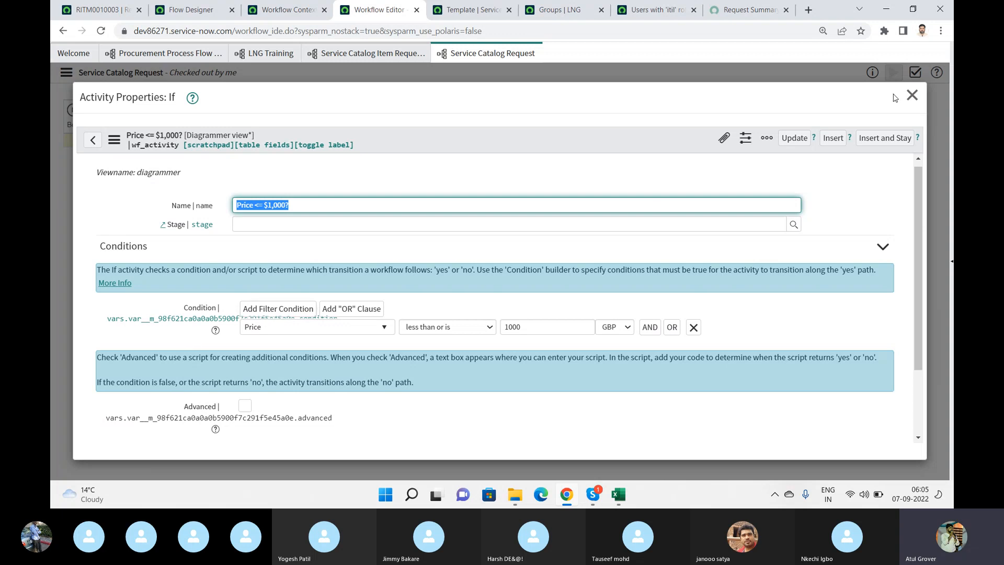
{"action": "left_click", "coordinate": [912, 95]}
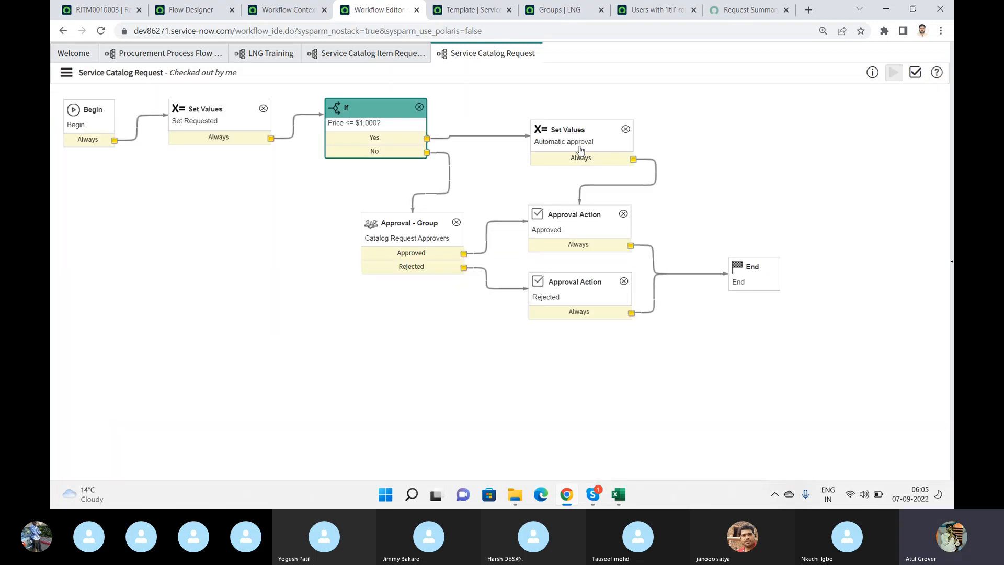
- Review the Set Requested activity's values and look at the fields on the requested item record
{"action": "double_click", "coordinate": [229, 126]}
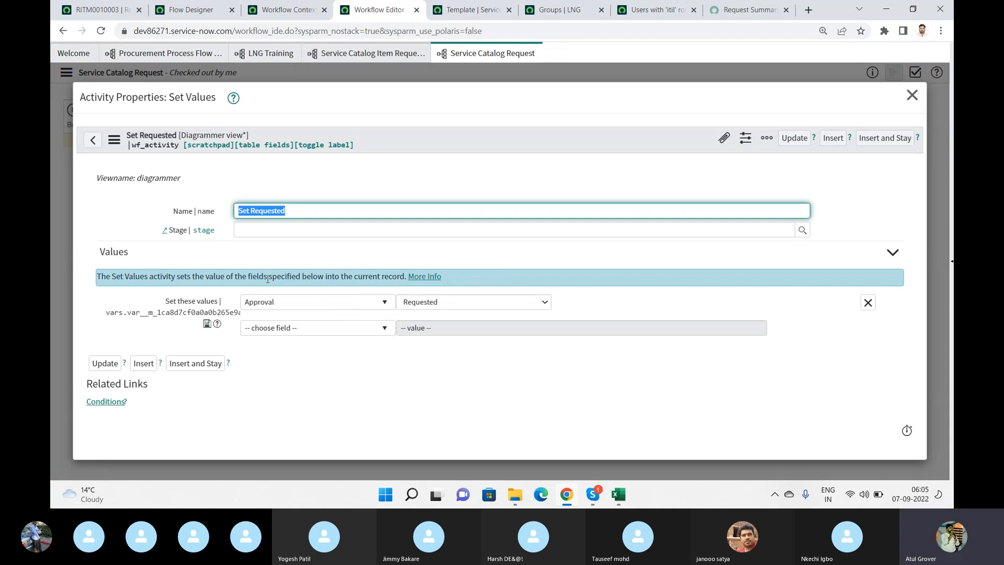
{"action": "left_click", "coordinate": [110, 17]}
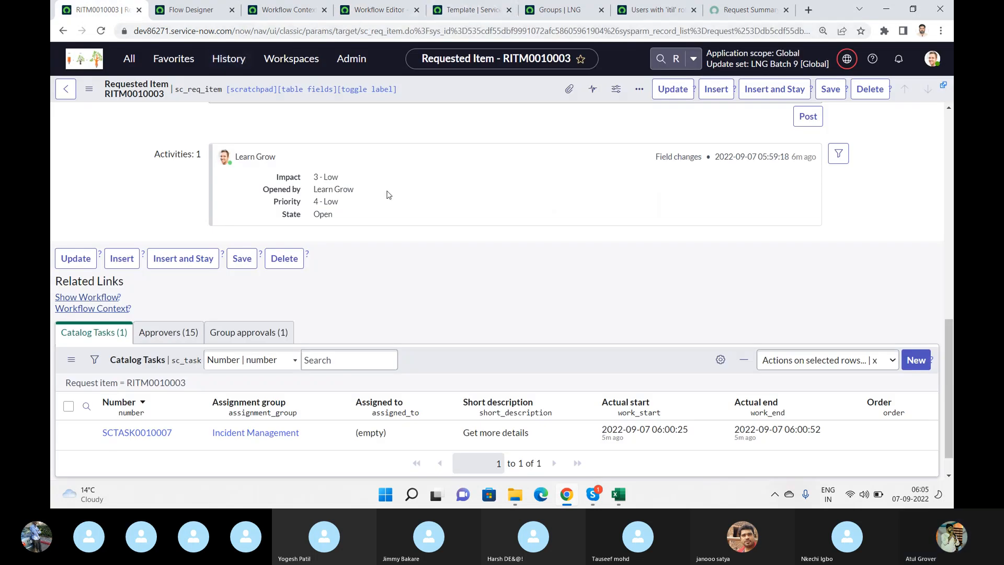
{"action": "scroll", "coordinate": [397, 265], "scroll_direction": "up", "scroll_amount": 10}
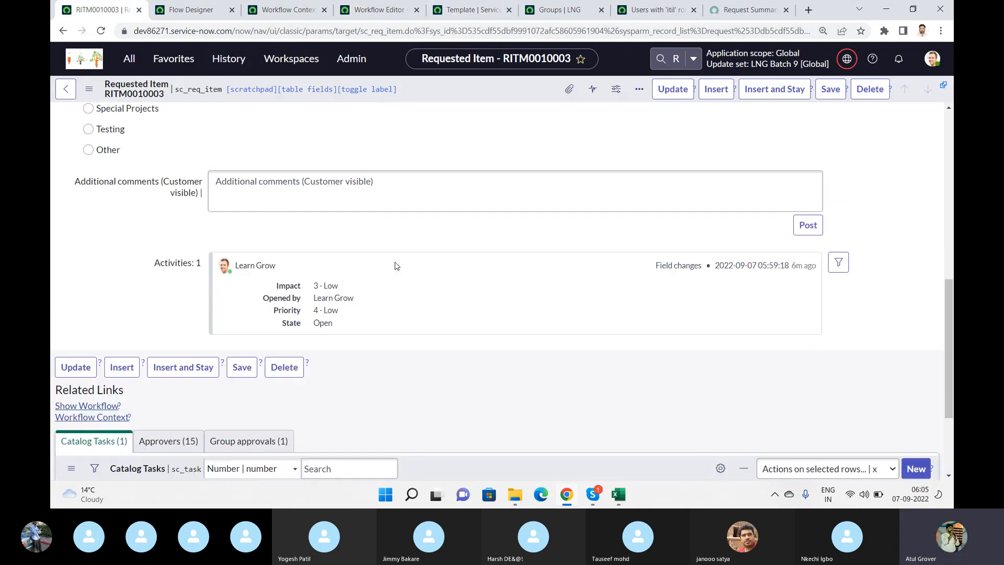
{"action": "scroll", "coordinate": [397, 265], "scroll_direction": "up", "scroll_amount": 2}
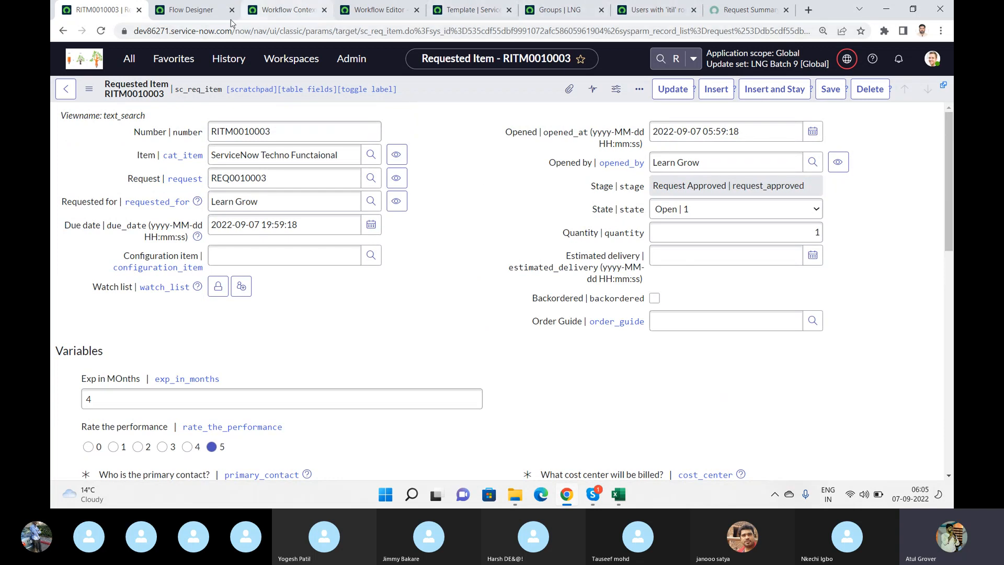
{"action": "left_click", "coordinate": [404, 10]}
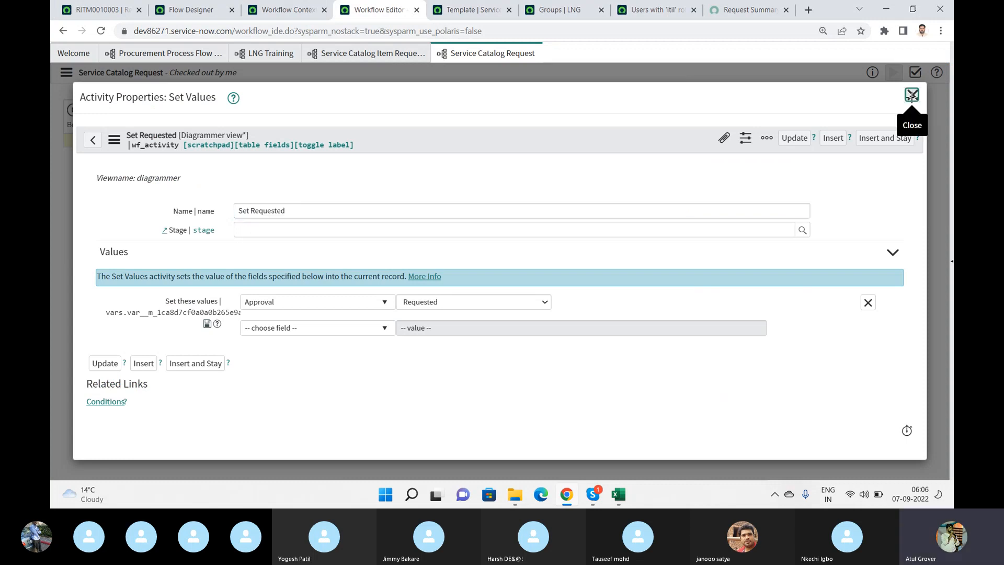
{"action": "left_click", "coordinate": [911, 95]}
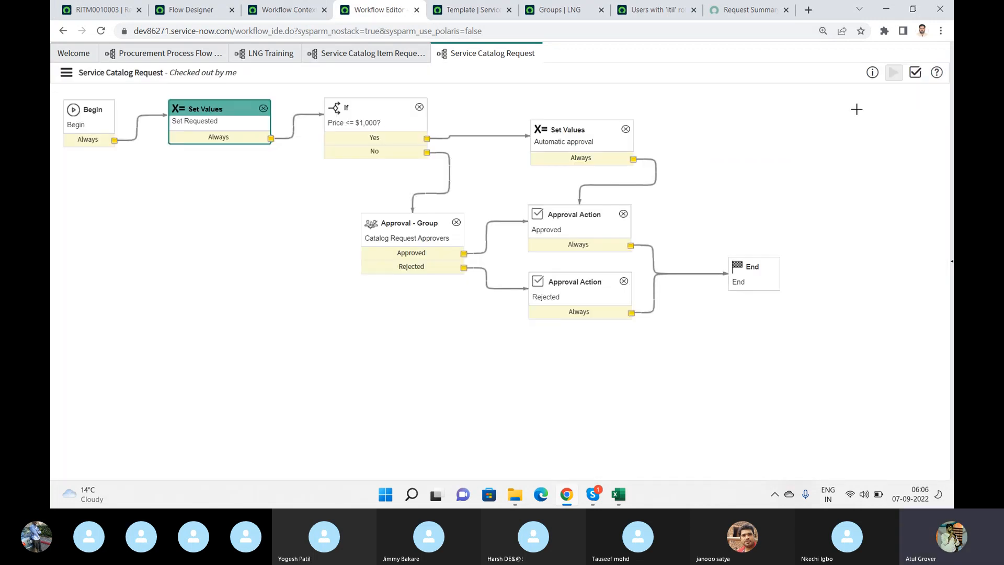
- Look over the Service Catalog Item Request and LNG Training workflows, and filter the published workflows by the name "*Request"
{"action": "left_click", "coordinate": [345, 54]}
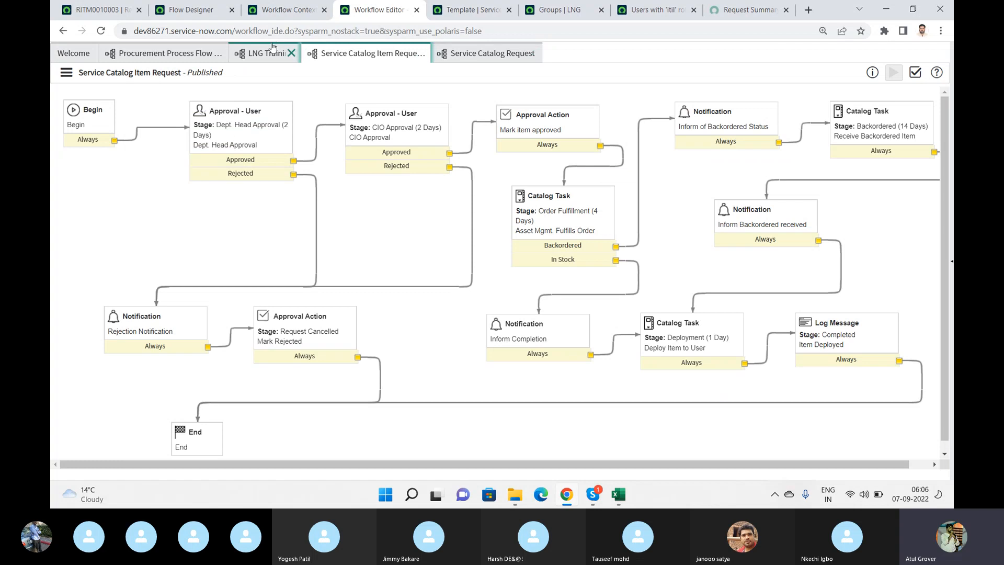
{"action": "left_click", "coordinate": [256, 53]}
{"action": "left_click", "coordinate": [75, 53]}
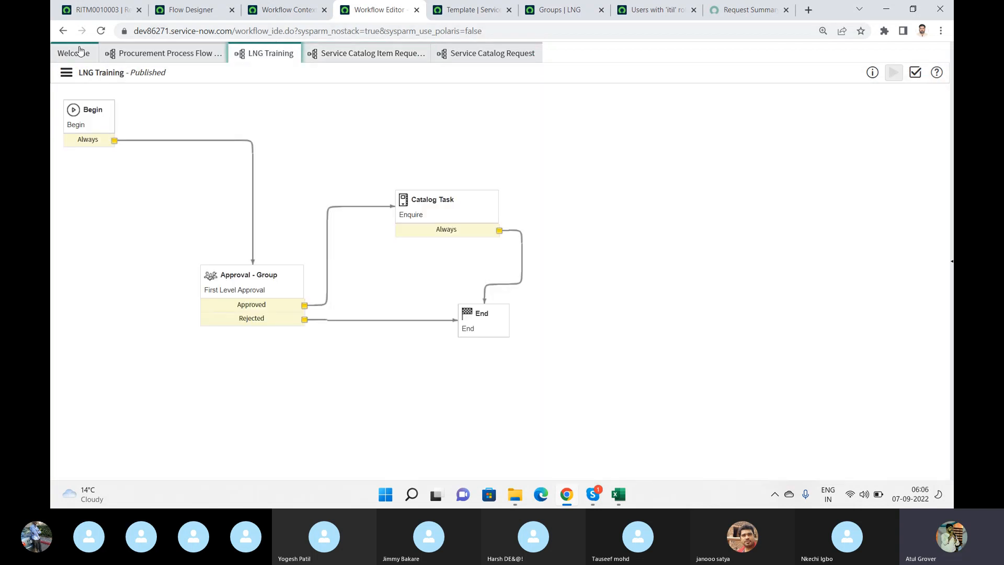
{"action": "left_click", "coordinate": [249, 170]}
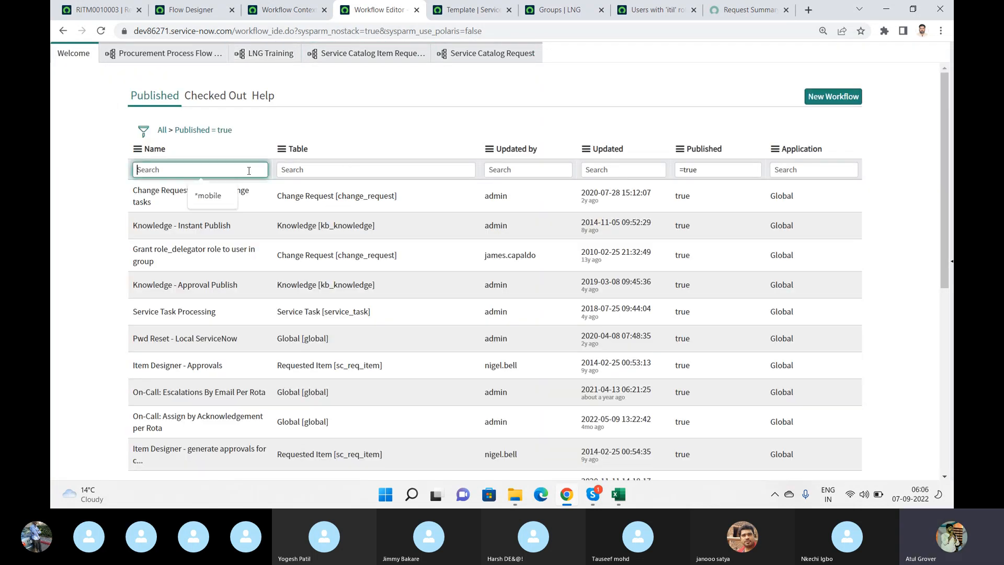
{"action": "type", "text": "Reqes"}
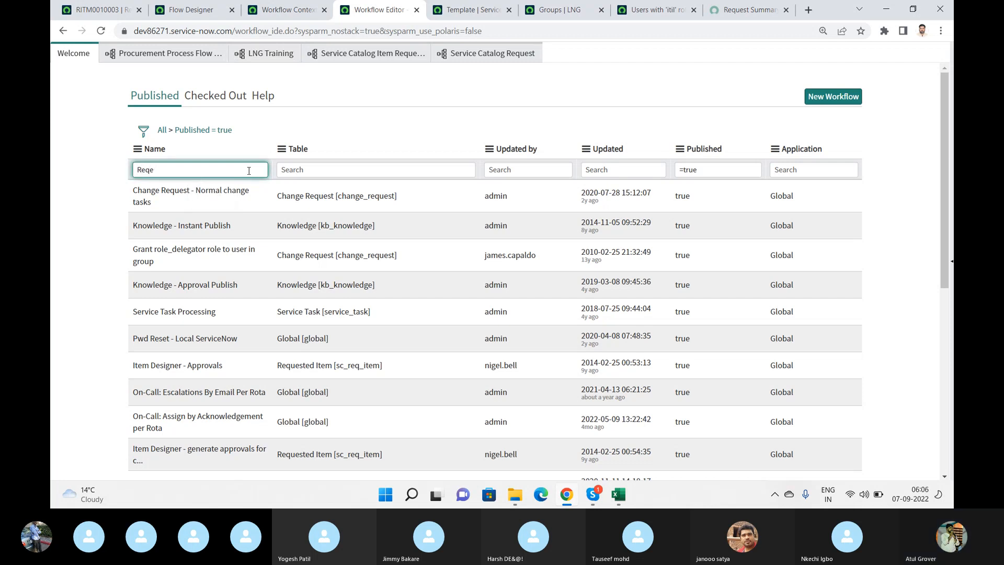
{"action": "key", "text": "BackSpace"}
{"action": "type", "text": "uest"}
{"action": "type", "text": "*"}
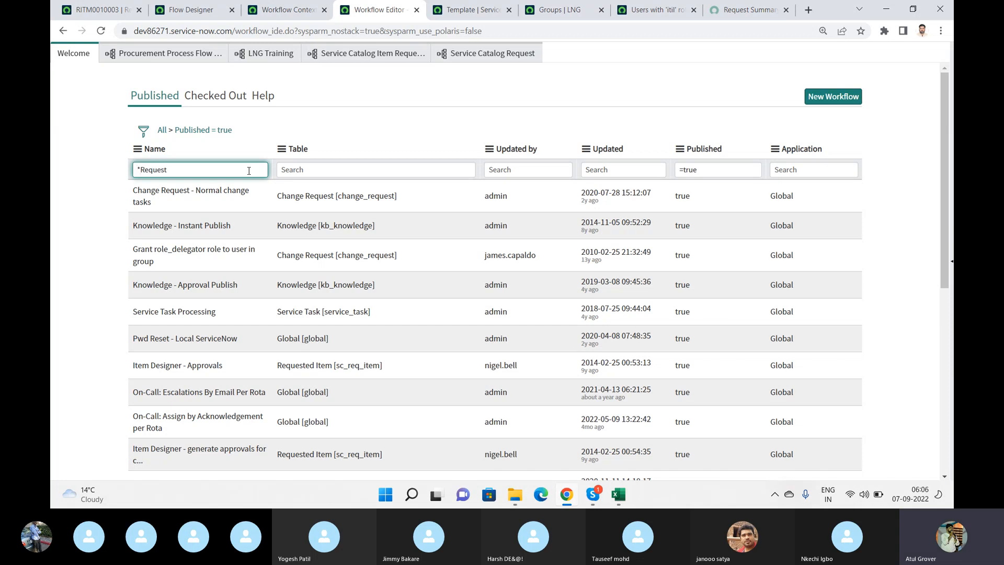
{"action": "key", "text": "Return"}
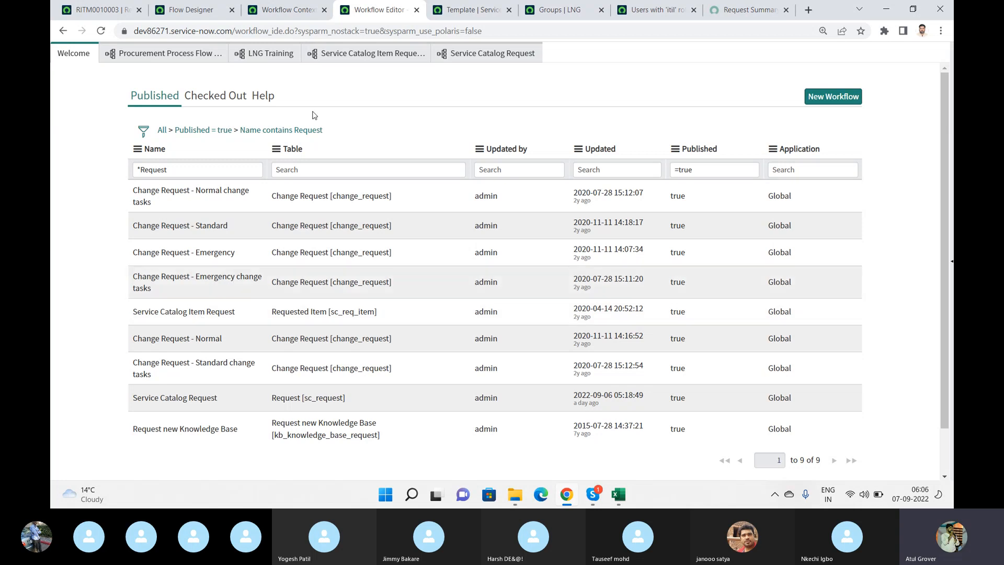
- Open the properties of the Approved approval action in the Service Catalog Request workflow
{"action": "left_click", "coordinate": [468, 11]}
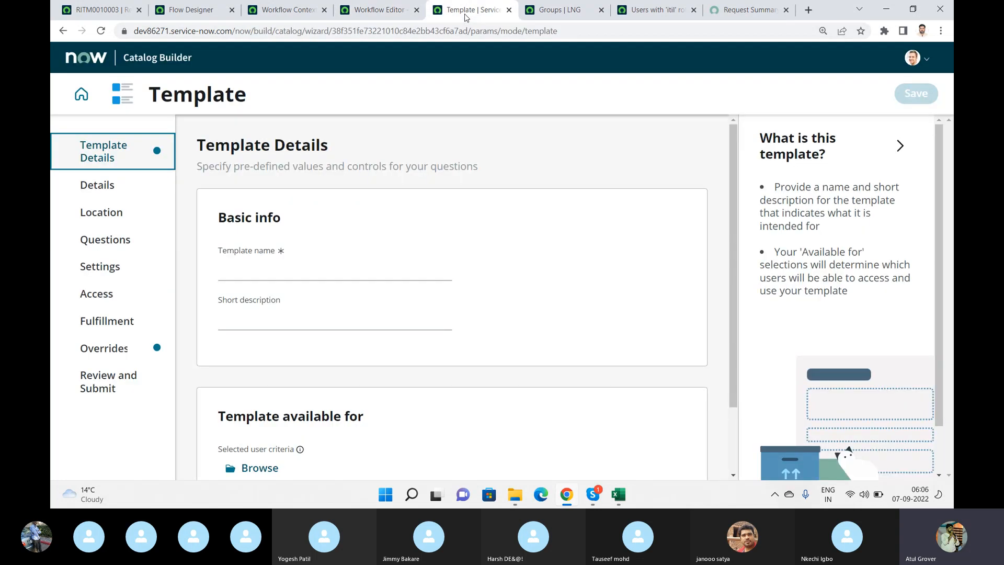
{"action": "left_click", "coordinate": [373, 13]}
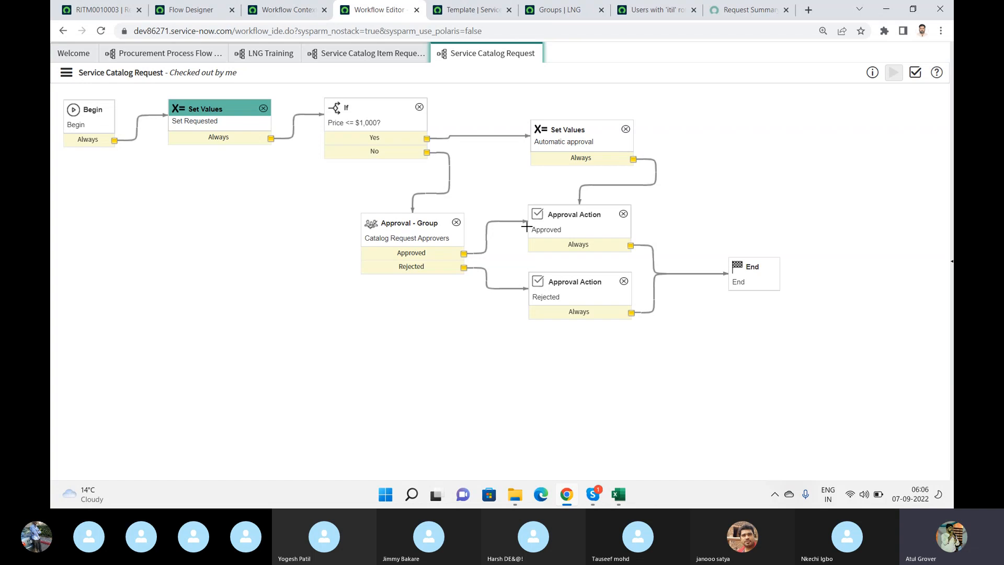
{"action": "double_click", "coordinate": [575, 232]}
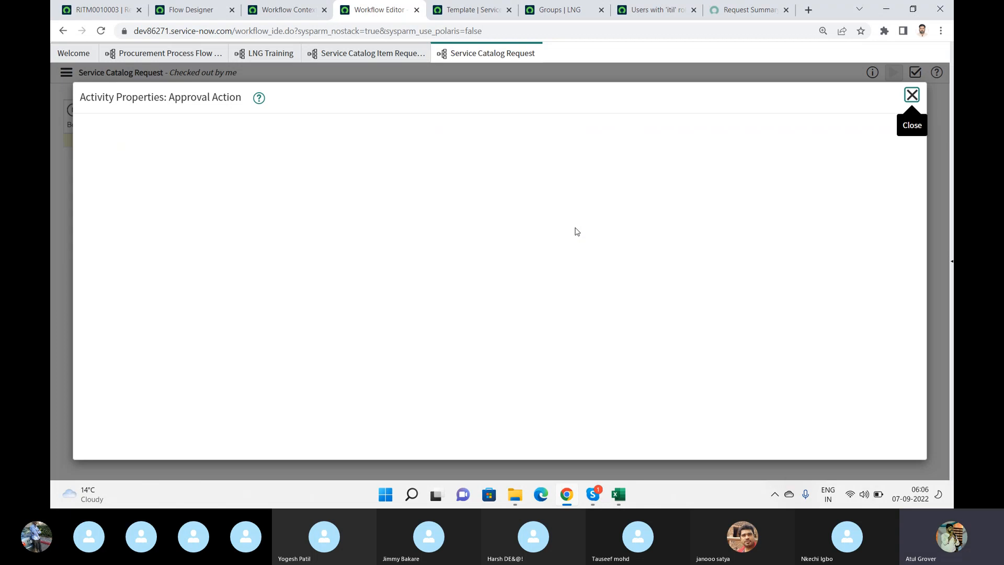
- Return to the LNG Training workflow and read the description of the Approval Action core activity
{"action": "left_click", "coordinate": [75, 54]}
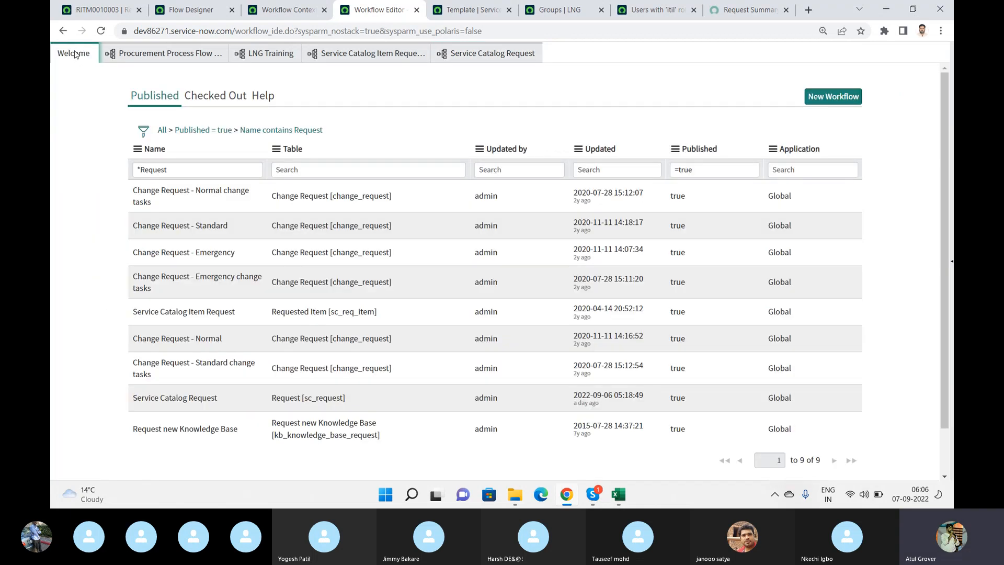
{"action": "left_click", "coordinate": [282, 54]}
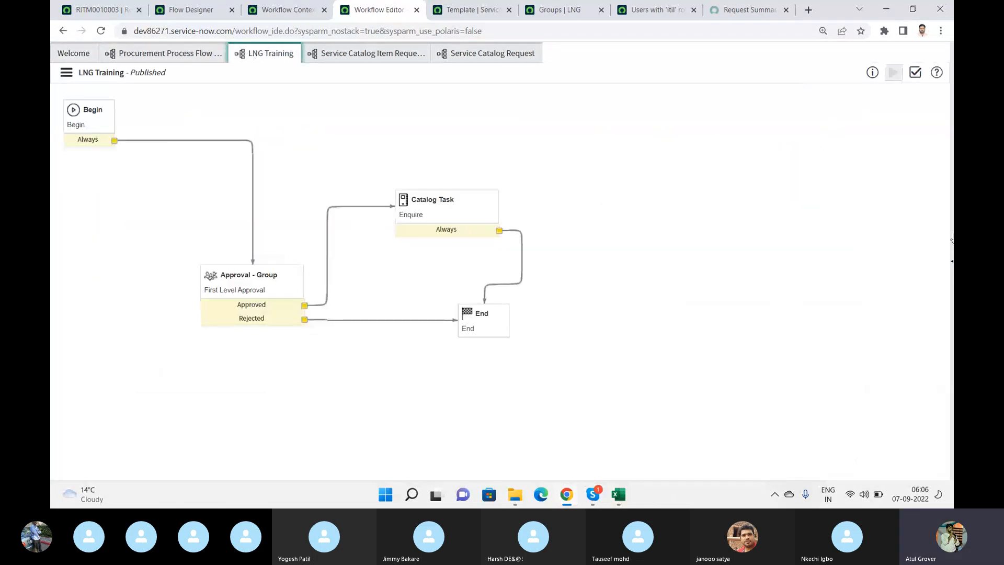
{"action": "left_click", "coordinate": [951, 260]}
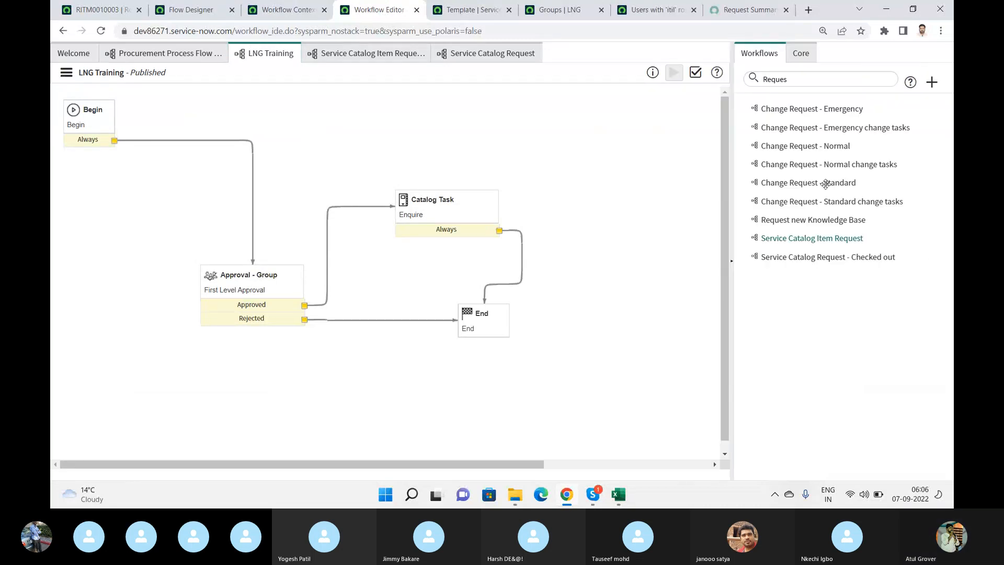
{"action": "left_click", "coordinate": [811, 55]}
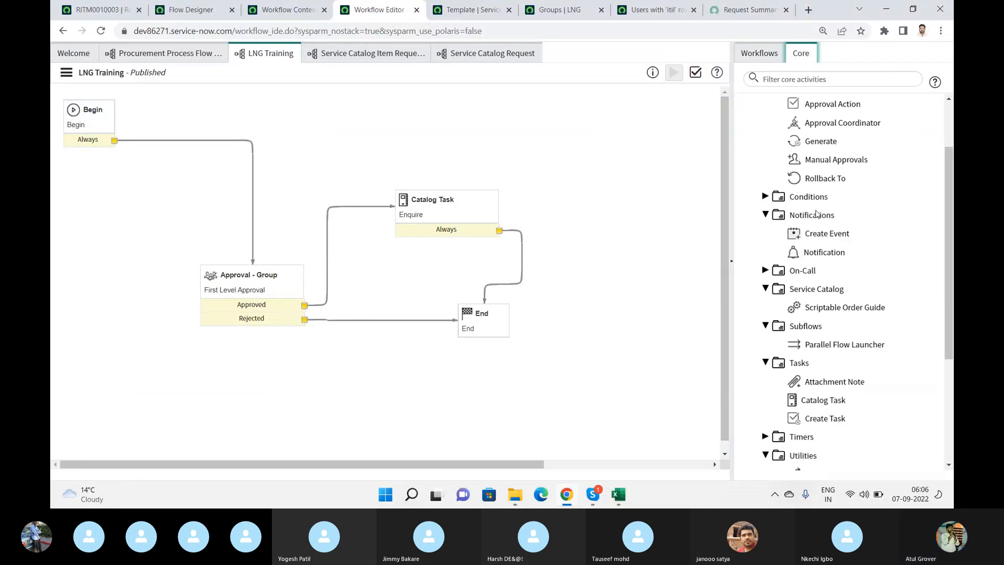
{"action": "mouse_move", "coordinate": [837, 110]}
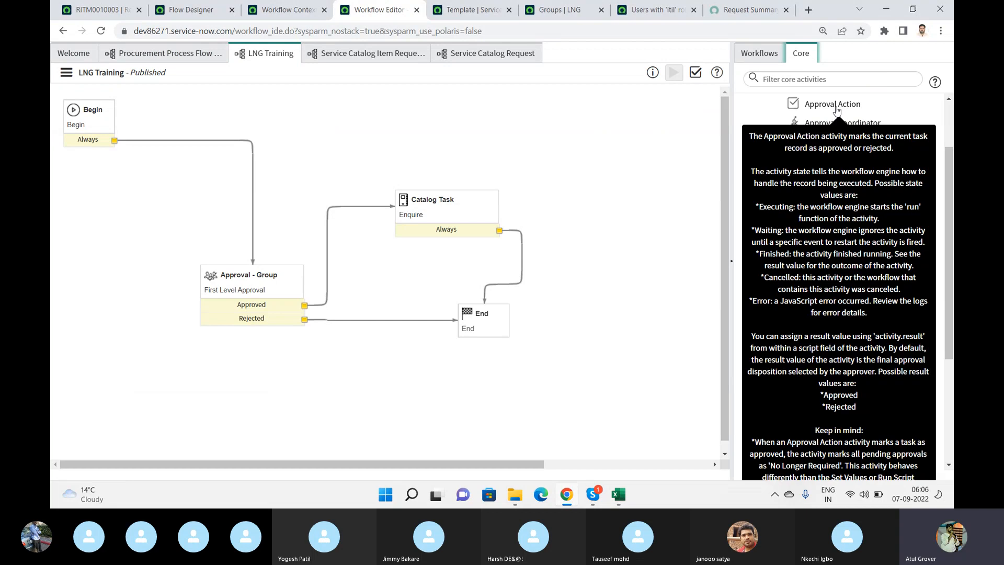
- Check the Approved action's properties in the Service Catalog Request workflow and examine the full Service Catalog Item Request diagram with the activity list collapsed
{"action": "left_click", "coordinate": [365, 52]}
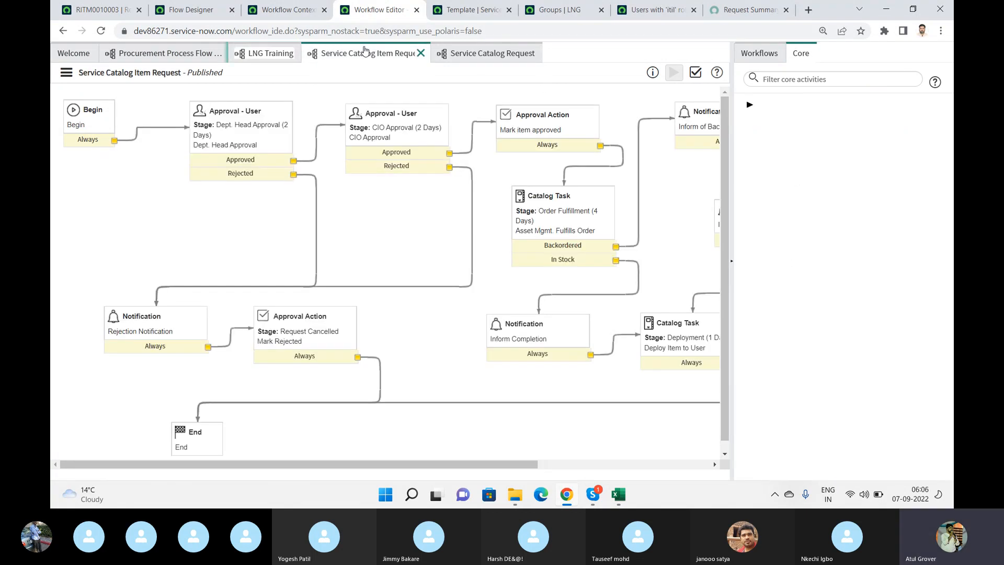
{"action": "left_click", "coordinate": [471, 52]}
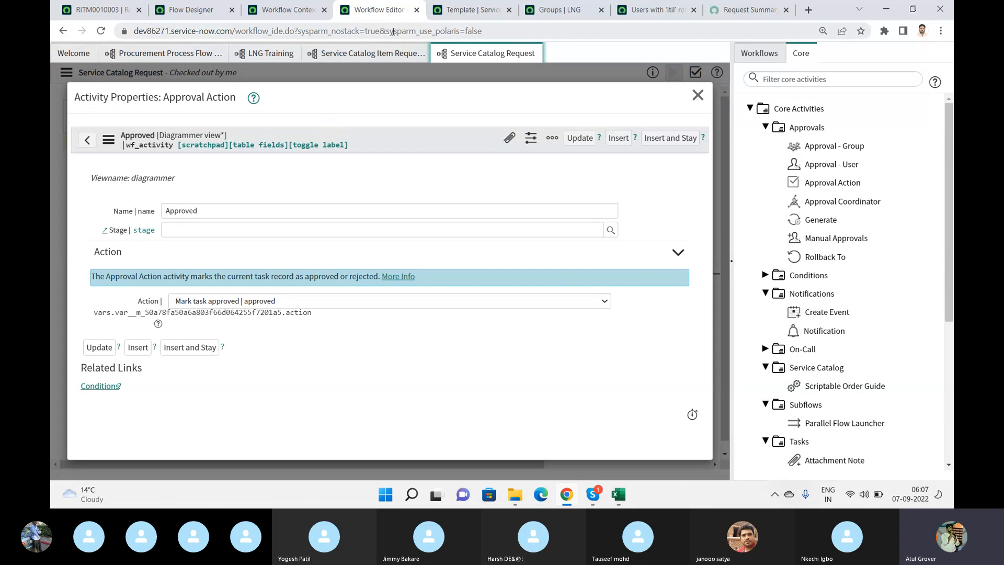
{"action": "left_click", "coordinate": [372, 53]}
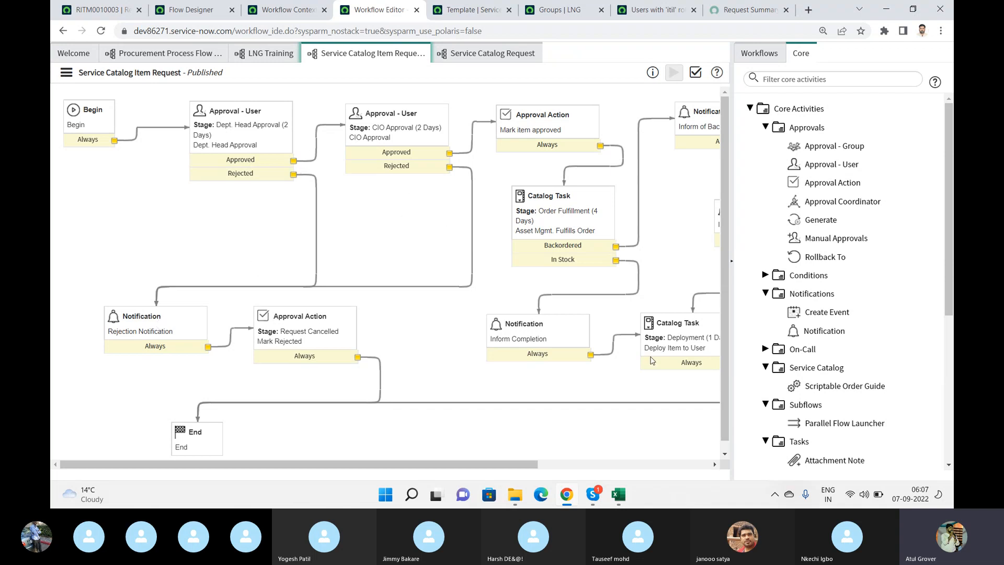
{"action": "left_click", "coordinate": [731, 263]}
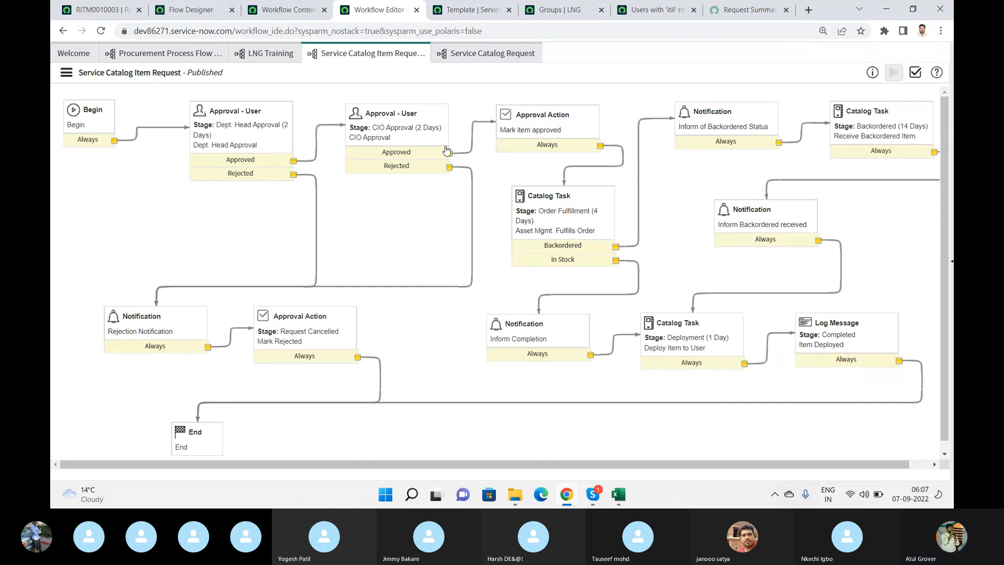
{"action": "left_click_drag", "start_coordinate": [504, 465], "coordinate": [525, 464]}
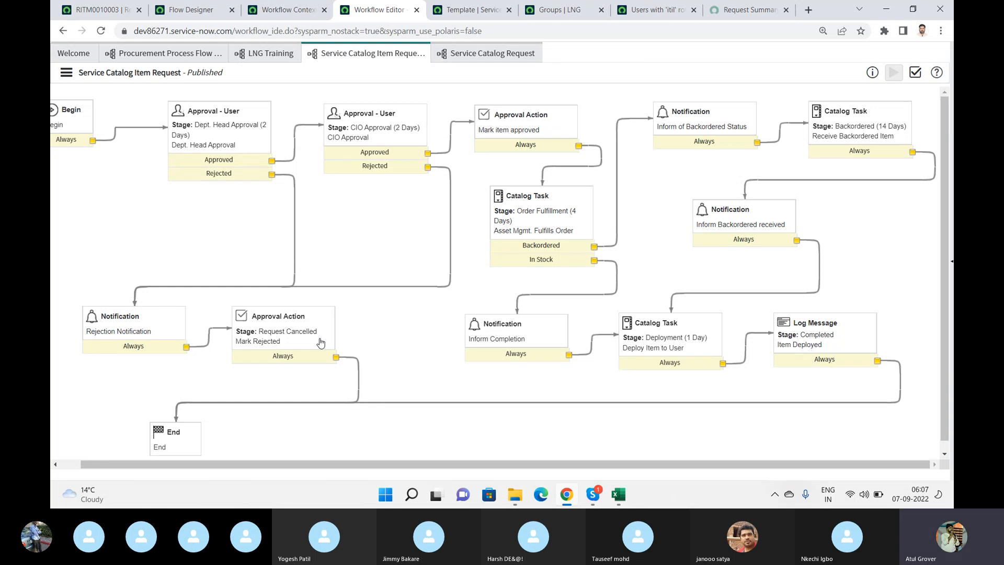
- Switch to the Skype training call
{"action": "key", "text": "alt+Tab"}
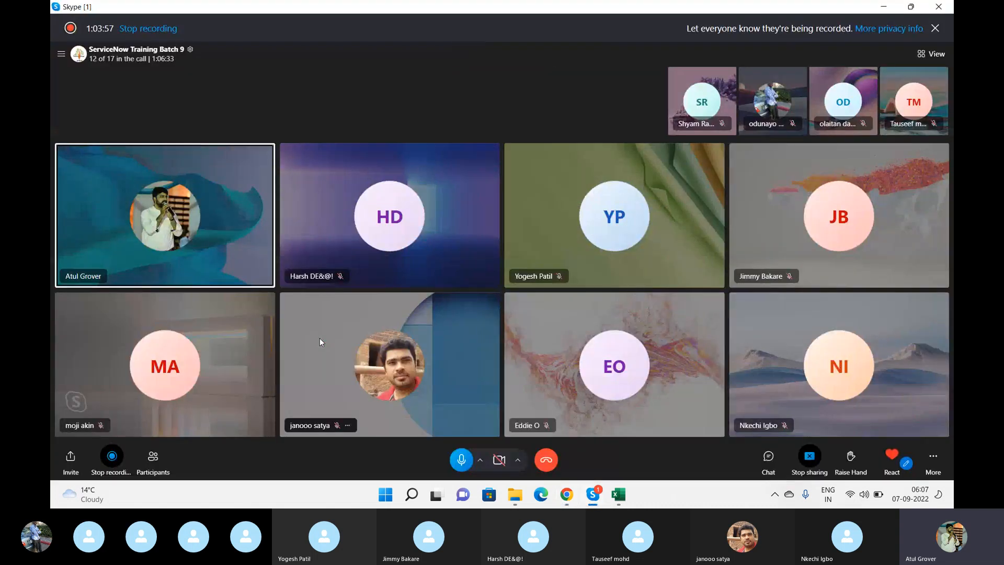